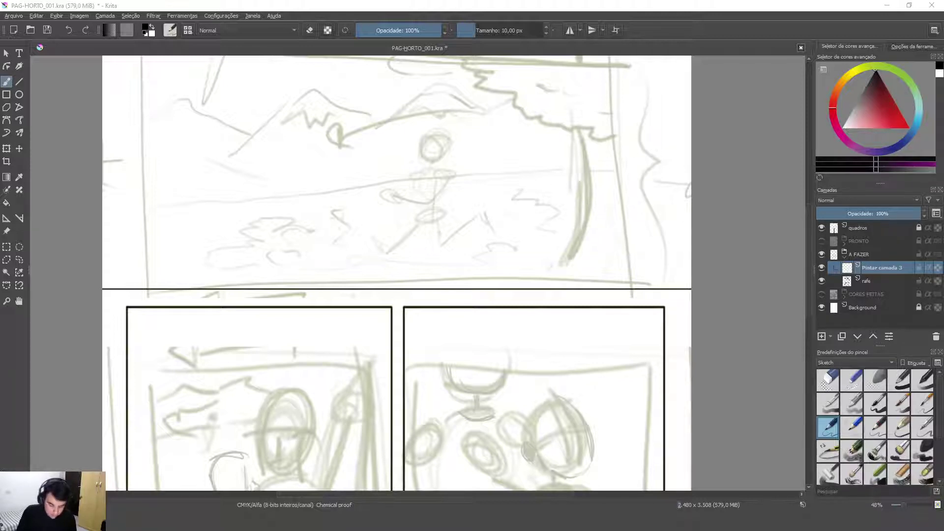
- Sketch a circle for the running figure's head over the rough in the wide landscape panel
left_click(19, 302)
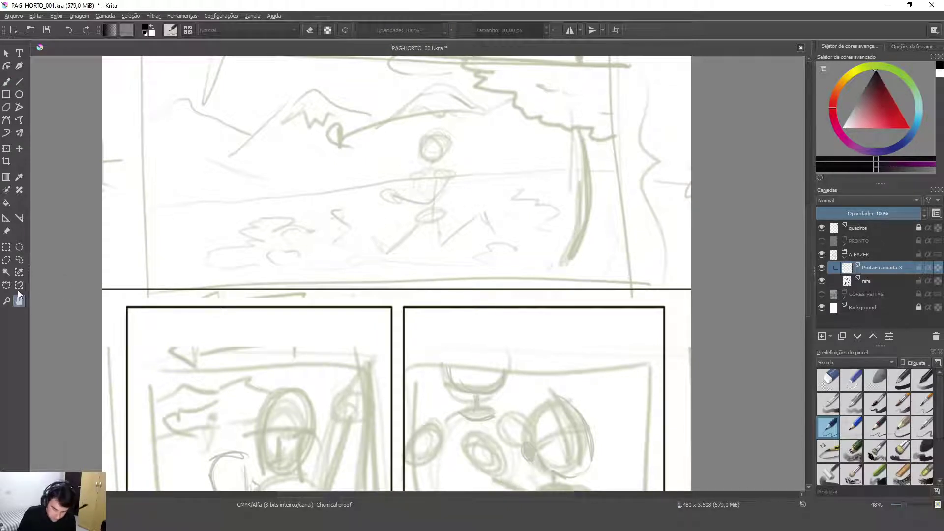
mouse_move(533, 203)
left_mouse_down()
mouse_move(356, 265)
mouse_move(587, 251)
mouse_move(516, 204)
mouse_move(468, 289)
mouse_move(462, 327)
mouse_move(573, 257)
mouse_move(449, 231)
mouse_move(590, 255)
mouse_move(558, 375)
mouse_move(546, 268)
mouse_move(415, 163)
mouse_move(655, 242)
mouse_move(620, 174)
mouse_move(384, 158)
mouse_move(484, 231)
mouse_move(538, 206)
mouse_move(596, 260)
mouse_move(582, 216)
mouse_move(558, 221)
mouse_move(583, 231)
mouse_move(556, 224)
left_mouse_up()
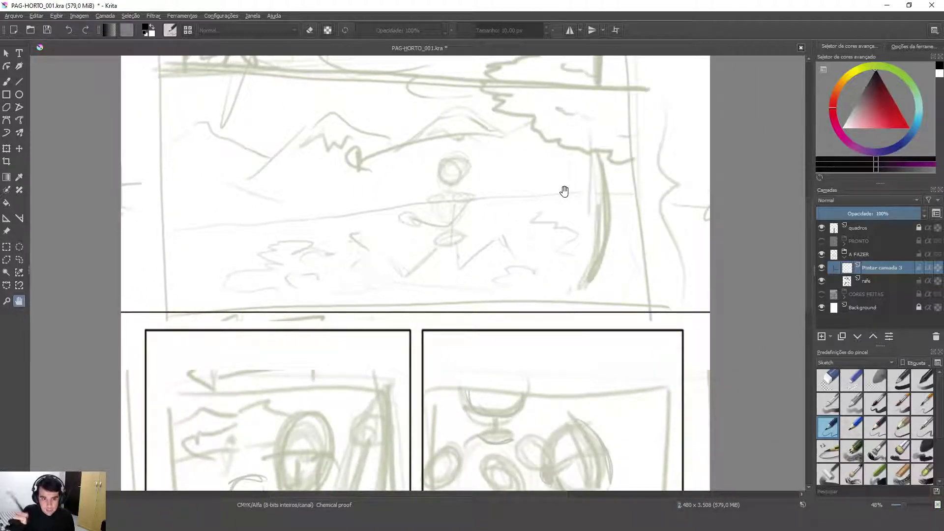
mouse_move(617, 262)
left_mouse_down()
mouse_move(573, 261)
mouse_move(587, 241)
left_mouse_up()
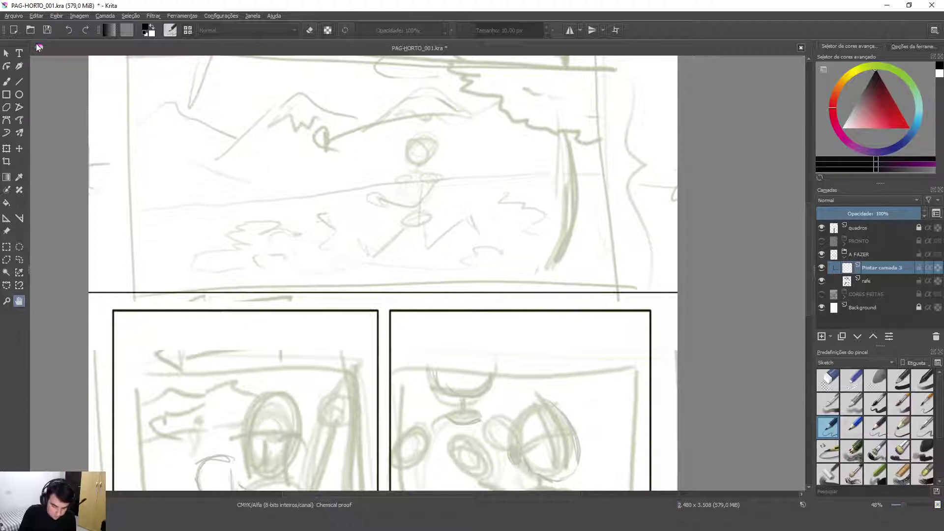
left_click(12, 82)
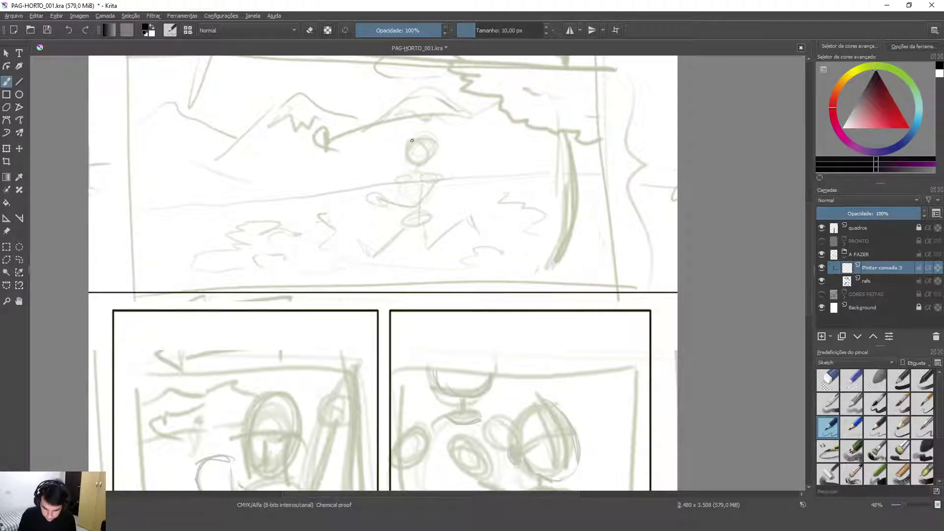
mouse_move(438, 147)
left_mouse_down()
mouse_move(417, 166)
mouse_move(438, 140)
mouse_move(404, 148)
mouse_move(428, 165)
left_mouse_up()
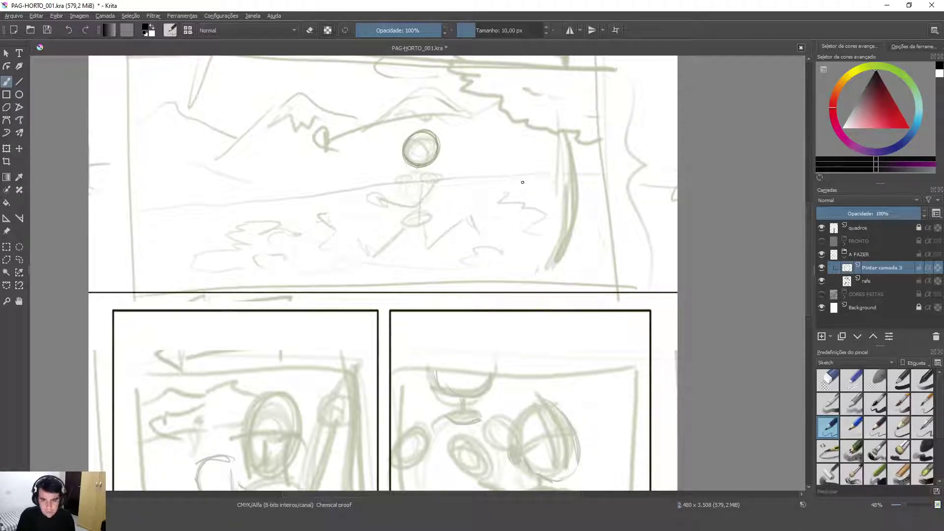
- Try sketching the figure's neck and torso oval below the head, undo the last strokes and clear the paint layer
mouse_move(503, 145)
left_mouse_down()
mouse_move(506, 325)
mouse_move(514, 329)
mouse_move(467, 242)
mouse_move(480, 266)
mouse_move(544, 240)
mouse_move(409, 263)
mouse_move(580, 270)
mouse_move(413, 250)
mouse_move(573, 270)
mouse_move(465, 214)
mouse_move(550, 271)
mouse_move(550, 223)
mouse_move(532, 213)
mouse_move(585, 188)
mouse_move(525, 168)
mouse_move(510, 200)
mouse_move(500, 118)
mouse_move(534, 84)
mouse_move(543, 170)
mouse_move(536, 131)
left_mouse_up()
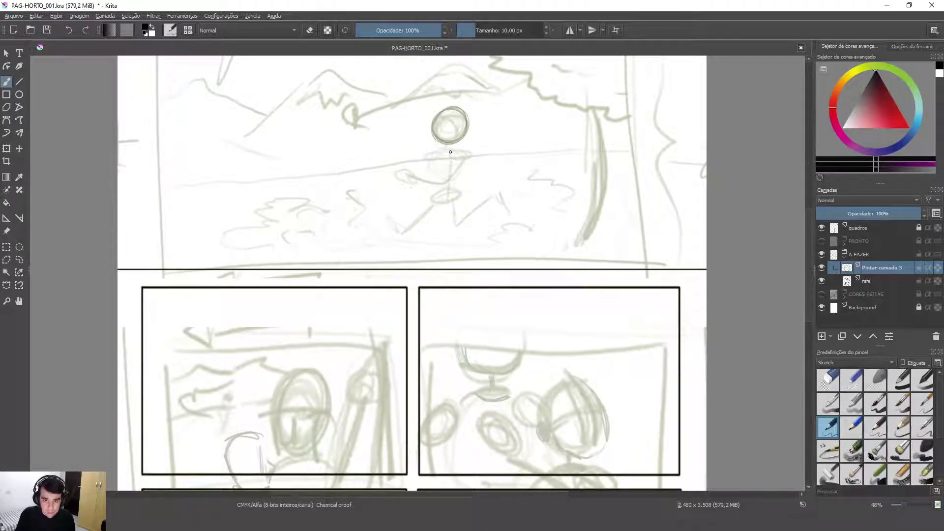
mouse_move(449, 143)
left_mouse_down()
mouse_move(431, 157)
mouse_move(442, 156)
mouse_move(434, 175)
mouse_move(432, 158)
mouse_move(442, 192)
left_mouse_up()
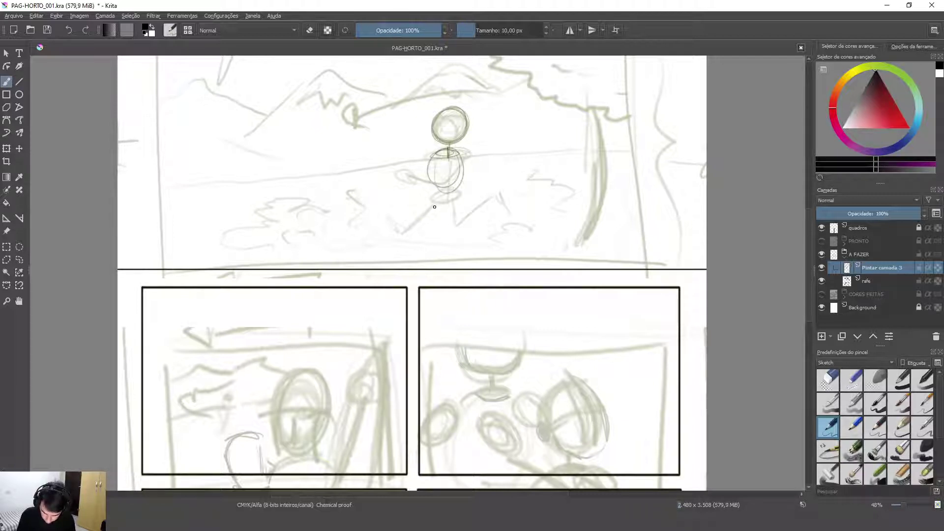
key("ctrl+z")
key("ctrl+z")
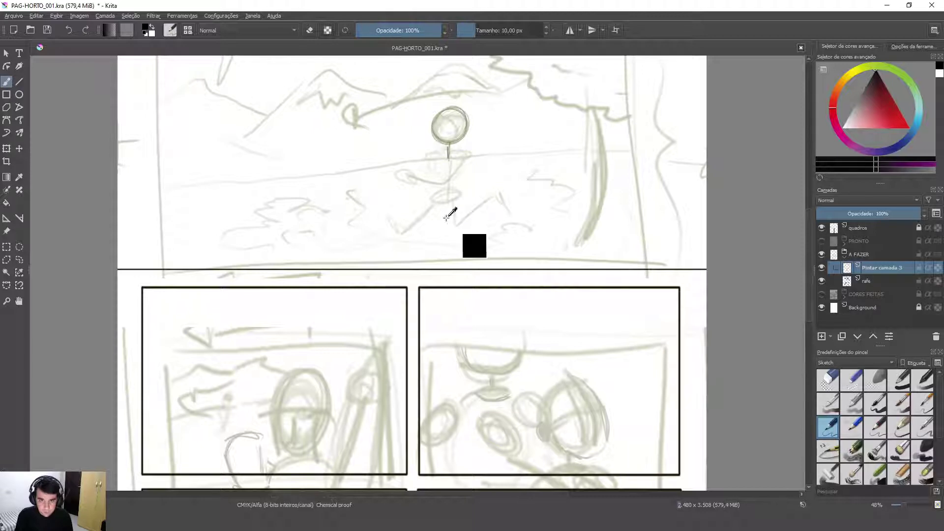
key("Delete")
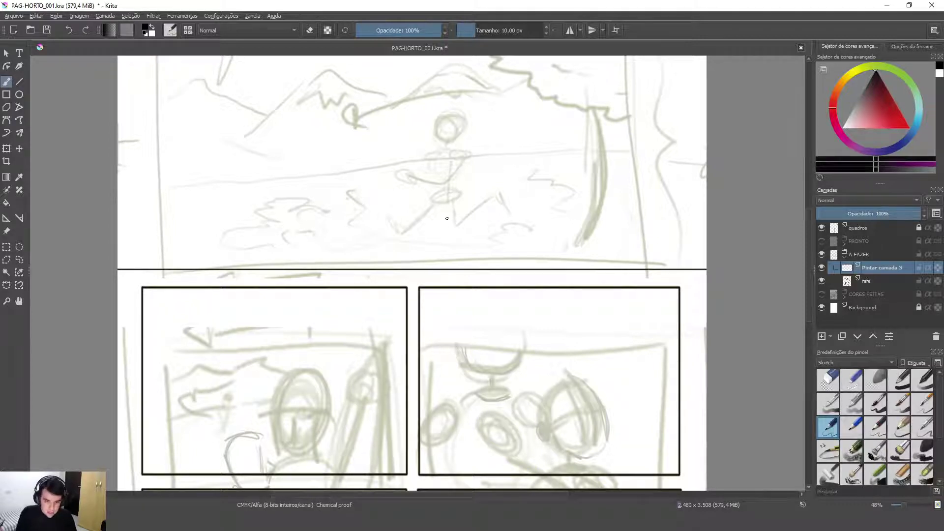
- Try redrawing the running figure's head circle, neck line and torso oval, then undo the torso and neck
left_click_drag(449, 106, 447, 108)
mouse_move(448, 143)
left_mouse_down()
mouse_move(448, 158)
mouse_move(468, 152)
mouse_move(445, 193)
left_mouse_up()
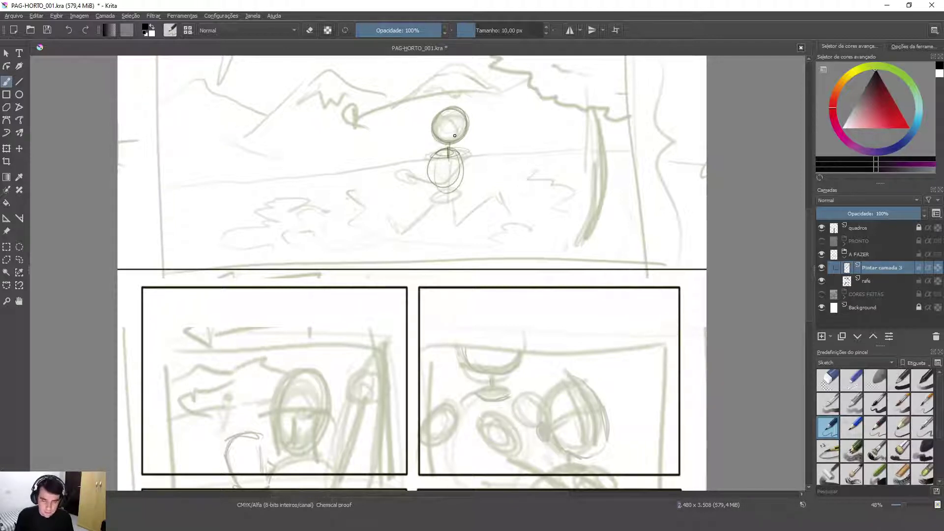
key("ctrl+z")
key("ctrl+z")
key("ctrl+z")
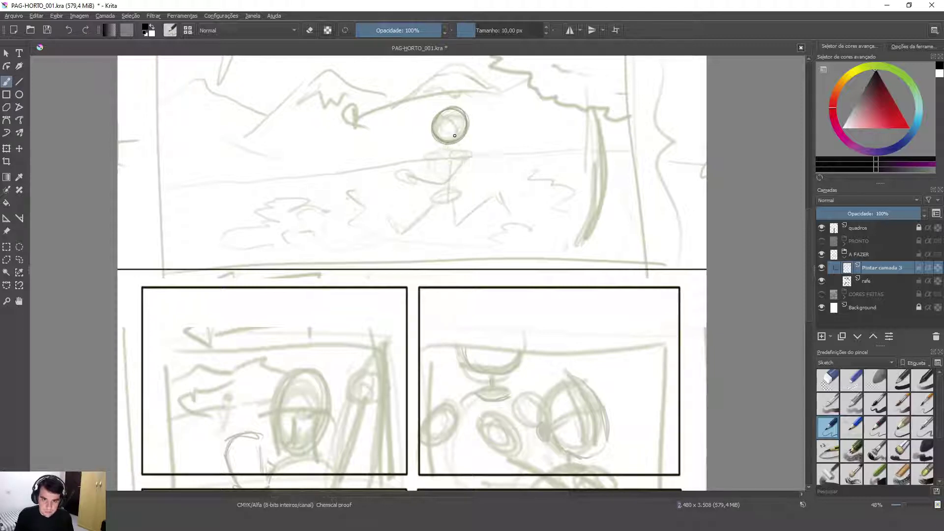
- Try another short neck line under the head circle, then undo the neck and the head
key("ctrl+z")
key("ctrl+shift+z")
left_click_drag(448, 144, 447, 160)
key("ctrl+z")
key("ctrl+z")
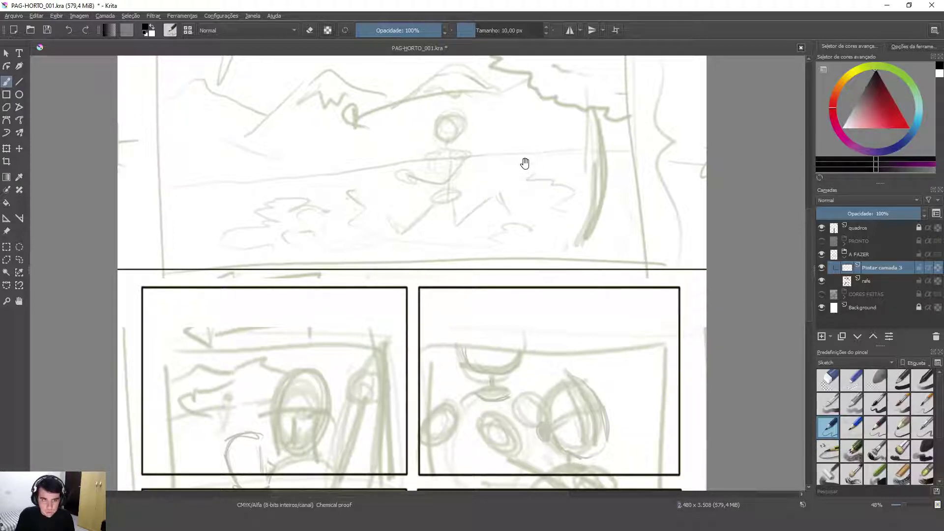
- Examine the running figure's rough in the landscape panel up close and against the surrounding panels
left_click_drag(526, 165, 500, 164)
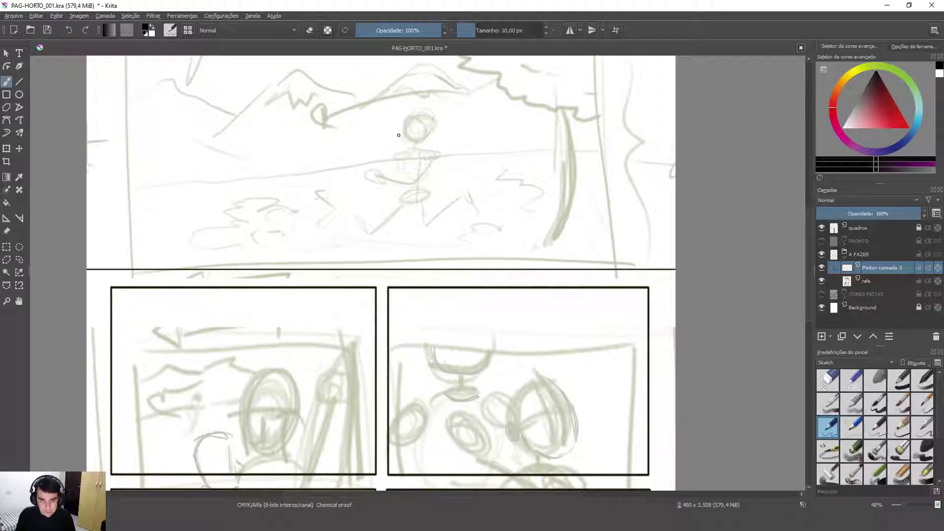
left_click(7, 302)
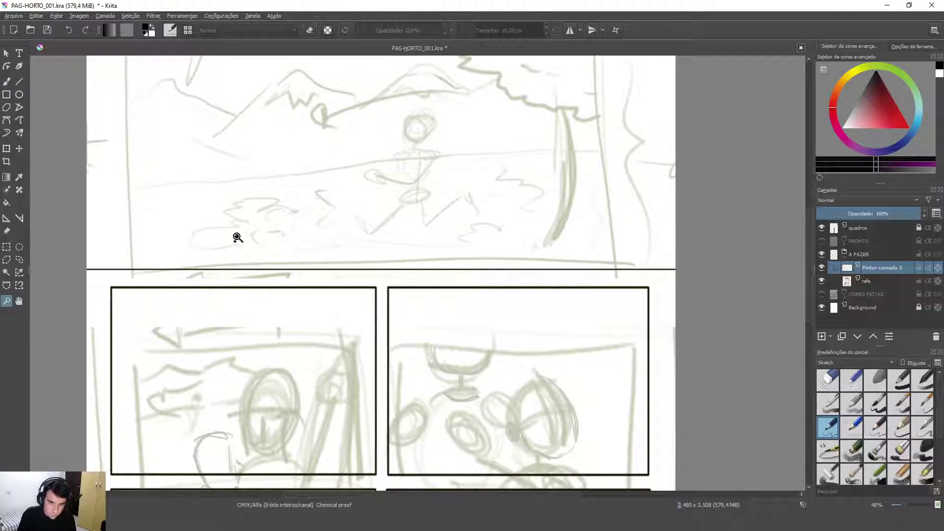
left_click(426, 163)
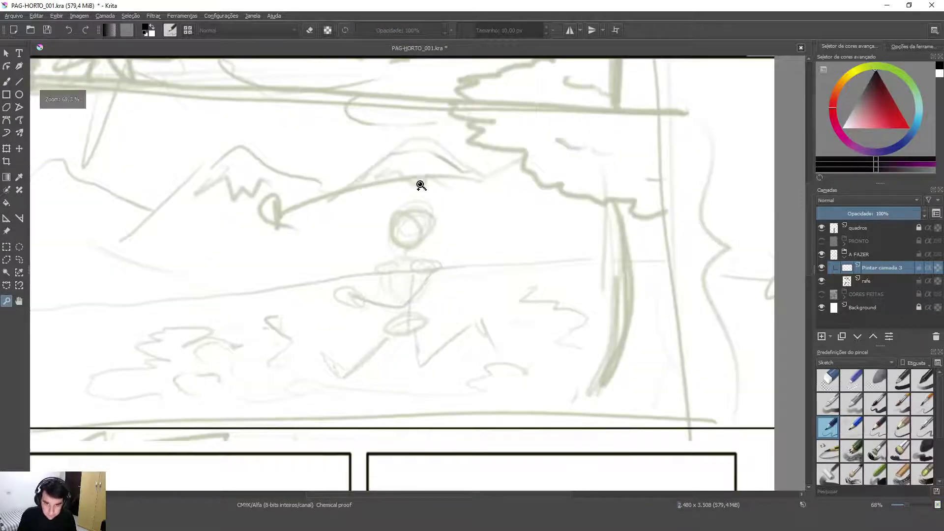
left_click(420, 255)
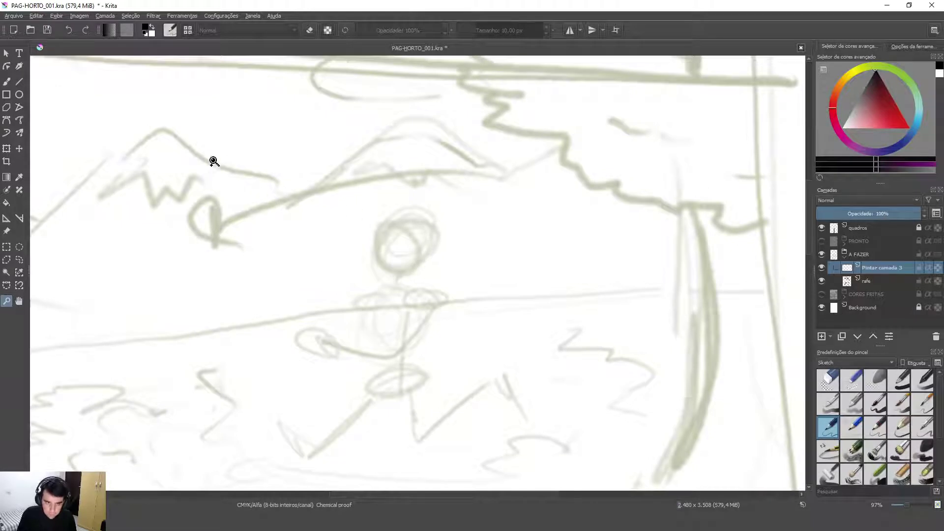
mouse_move(217, 146)
left_mouse_down()
mouse_move(227, 168)
mouse_move(603, 453)
mouse_move(633, 491)
left_mouse_up()
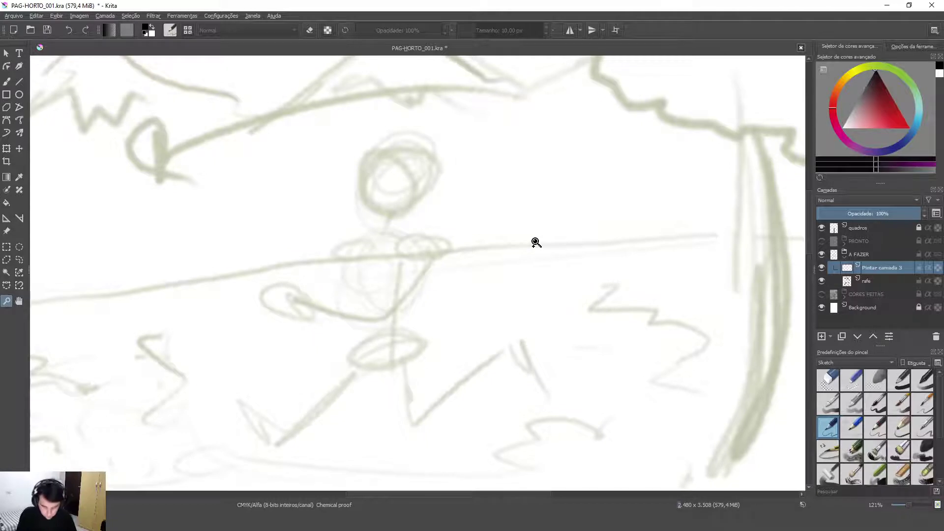
left_click(686, 164, "ctrl")
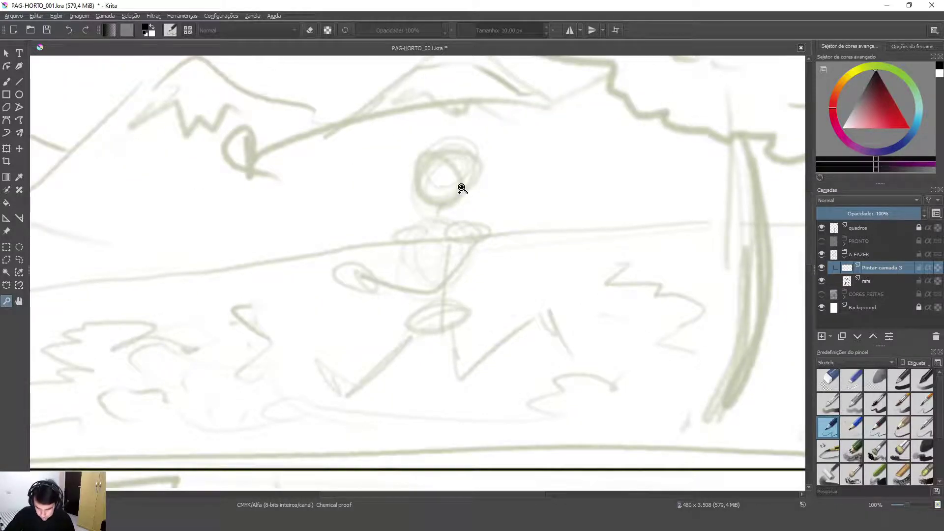
scroll(462, 188, "down", 5)
scroll(462, 189, "up", 6)
scroll(462, 189, "down", 3)
scroll(462, 188, "up", 4)
scroll(462, 188, "down", 6)
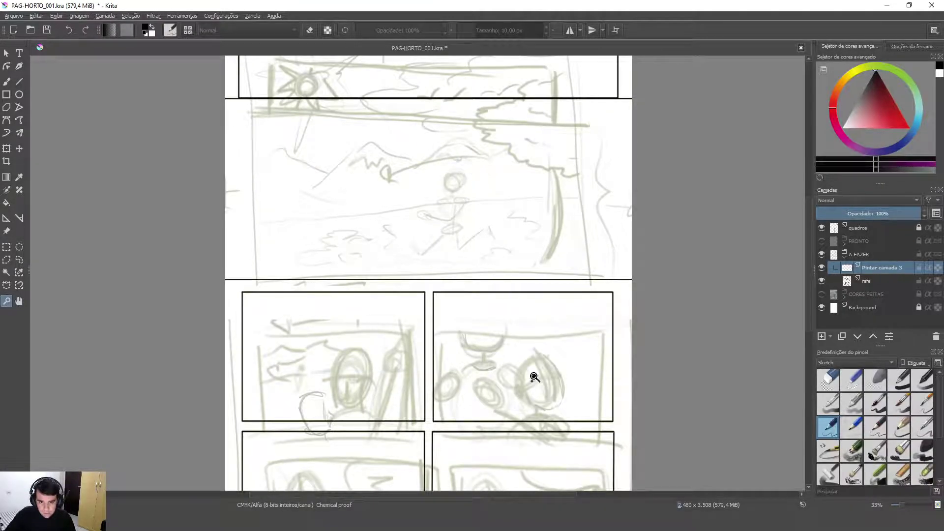
- Examine the roughs of the character panels and the sun in the top panel, both in detail and across the page
scroll(541, 396, "up", 7)
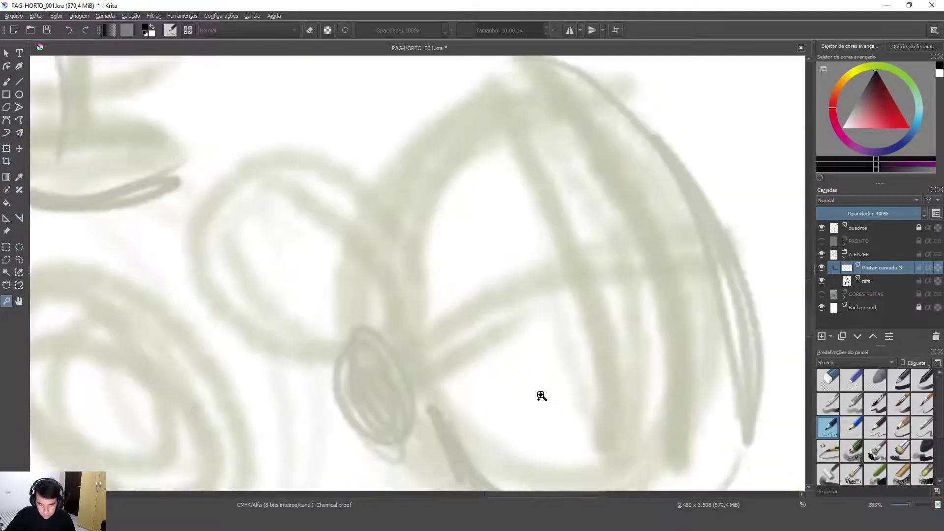
scroll(541, 396, "down", 10)
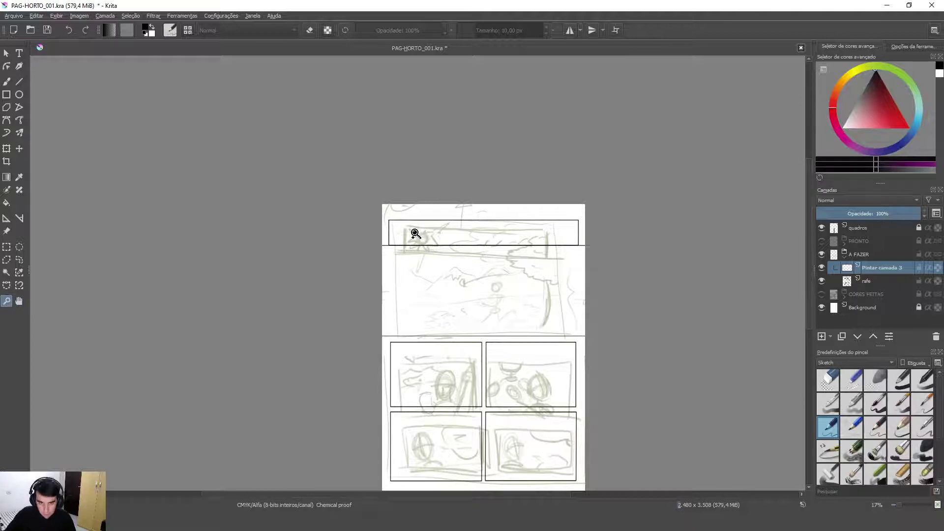
scroll(415, 233, "up", 8)
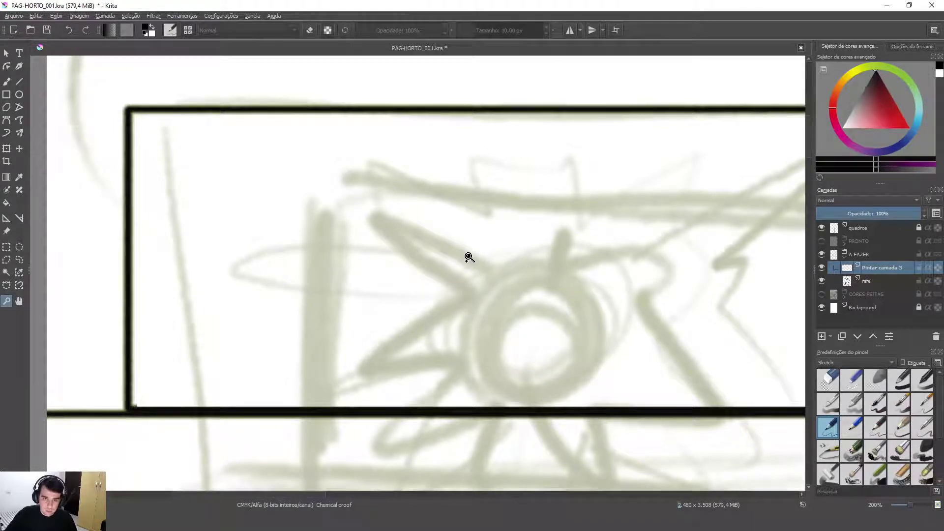
scroll(469, 256, "down", 5)
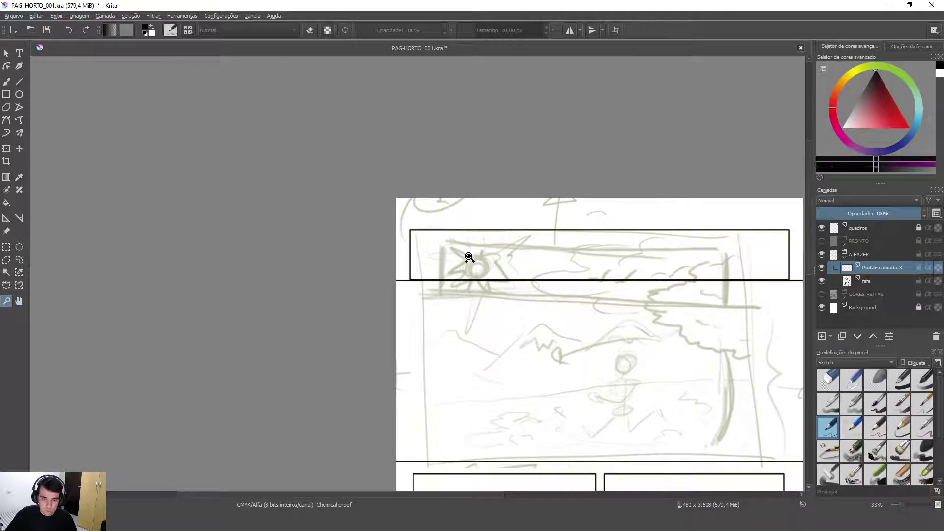
scroll(469, 257, "down", 1)
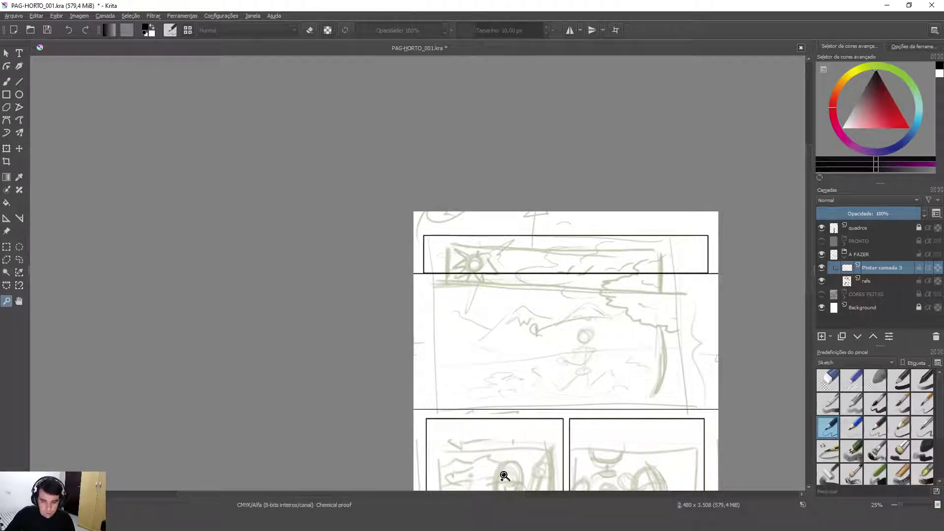
scroll(504, 476, "up", 10)
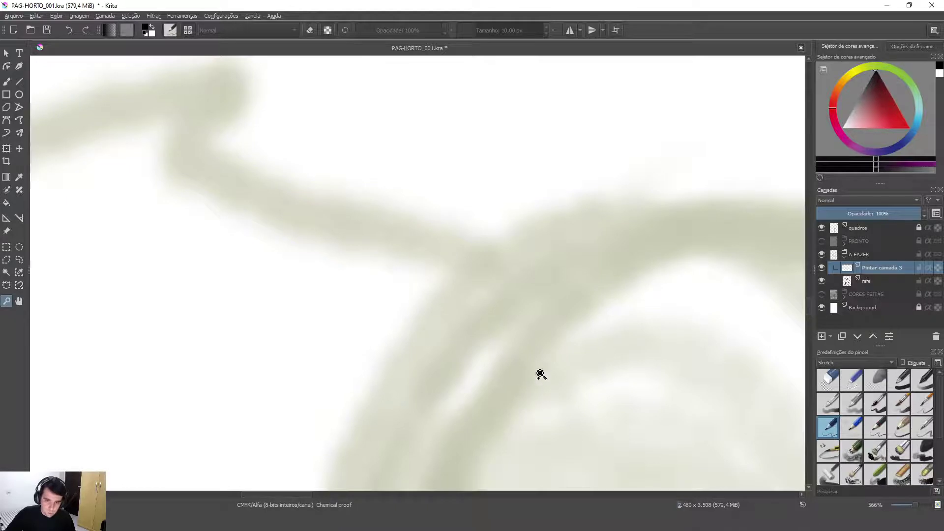
scroll(555, 343, "down", 9)
scroll(555, 343, "up", 4)
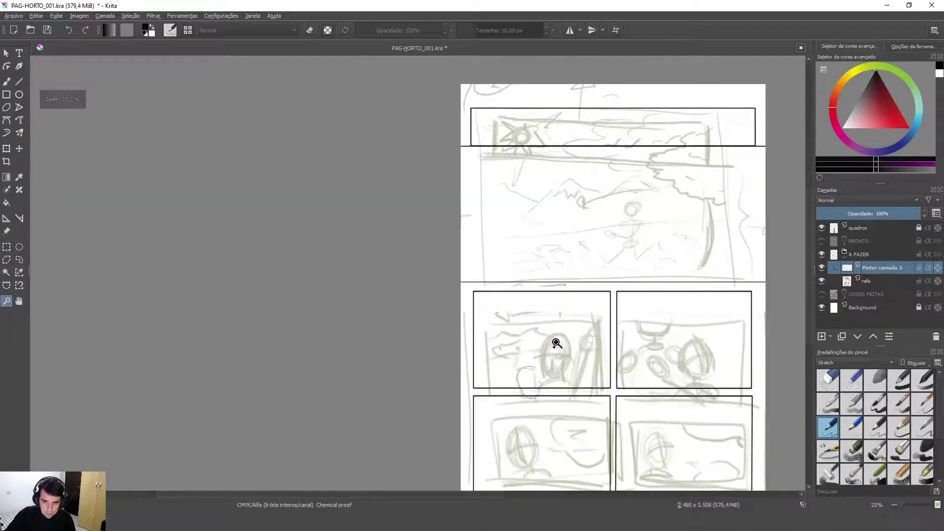
scroll(556, 344, "up", 1)
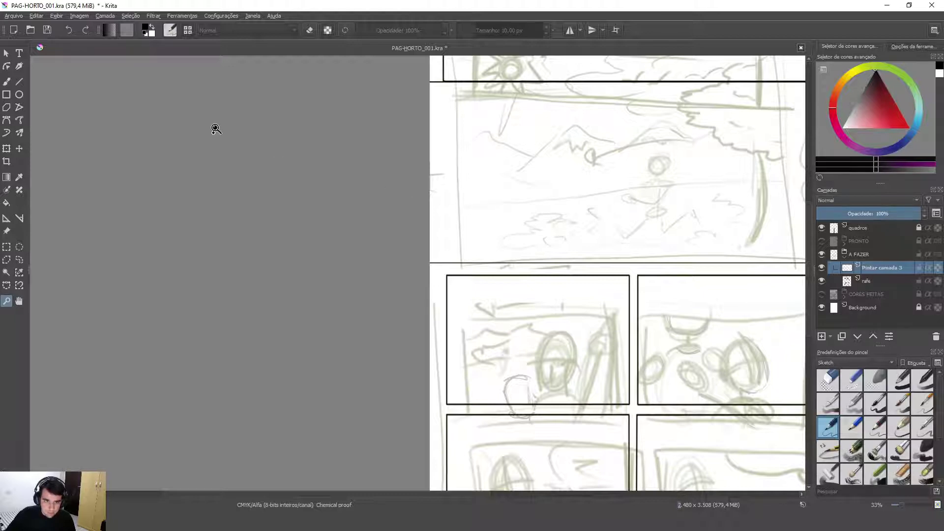
left_click_drag(474, 168, 475, 226)
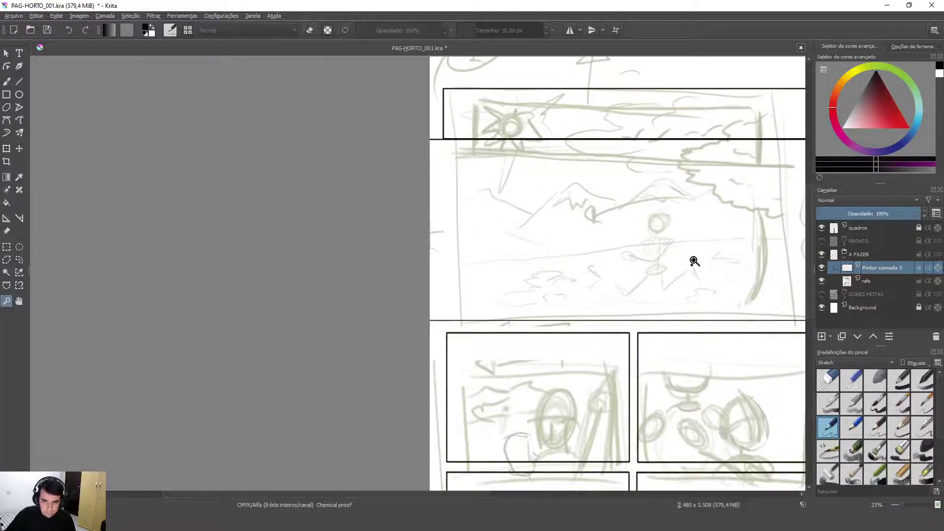
- Draw the running figure's head circle and short neck line over the enlarged rough with the brush
scroll(690, 260, "up", 6)
left_click_drag(689, 202, 615, 238)
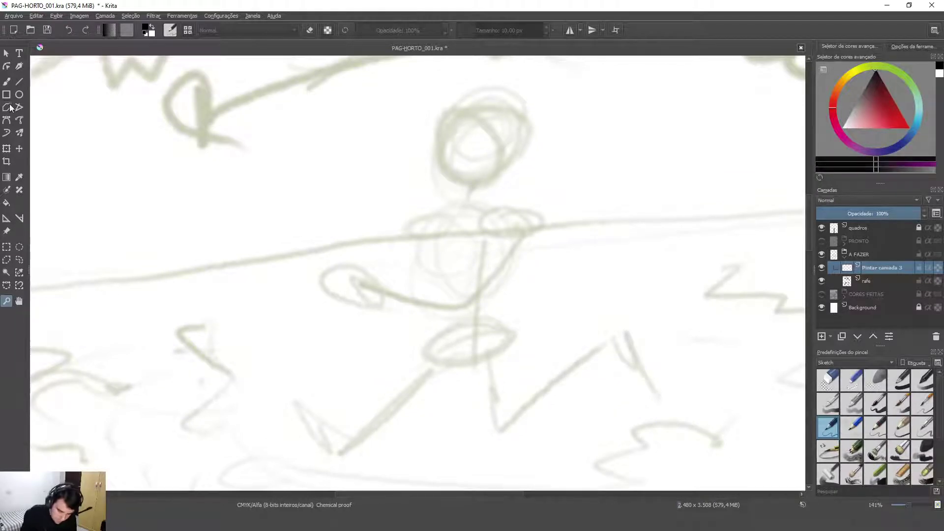
left_click(6, 81)
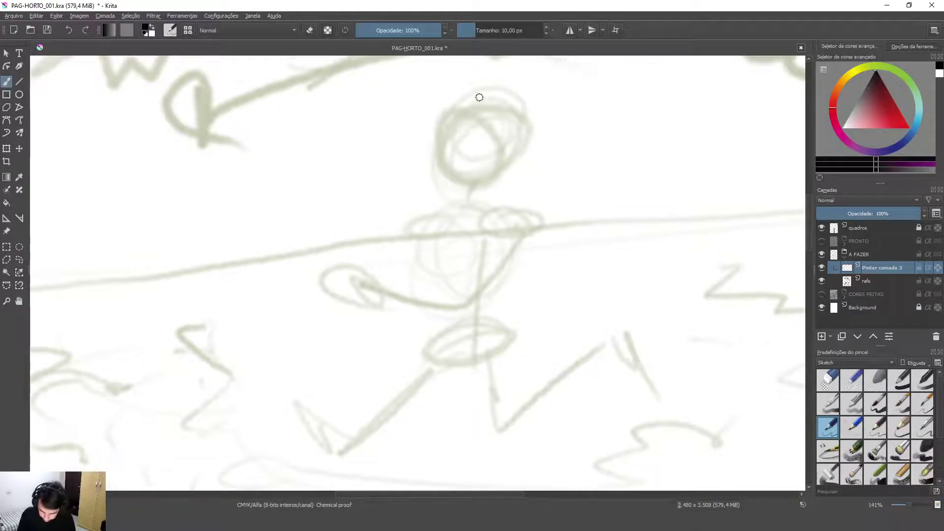
mouse_move(452, 180)
left_mouse_down()
mouse_move(498, 186)
mouse_move(436, 135)
mouse_move(512, 110)
mouse_move(478, 192)
mouse_move(426, 161)
left_mouse_up()
left_click_drag(473, 195, 467, 207)
key("ctrl+z")
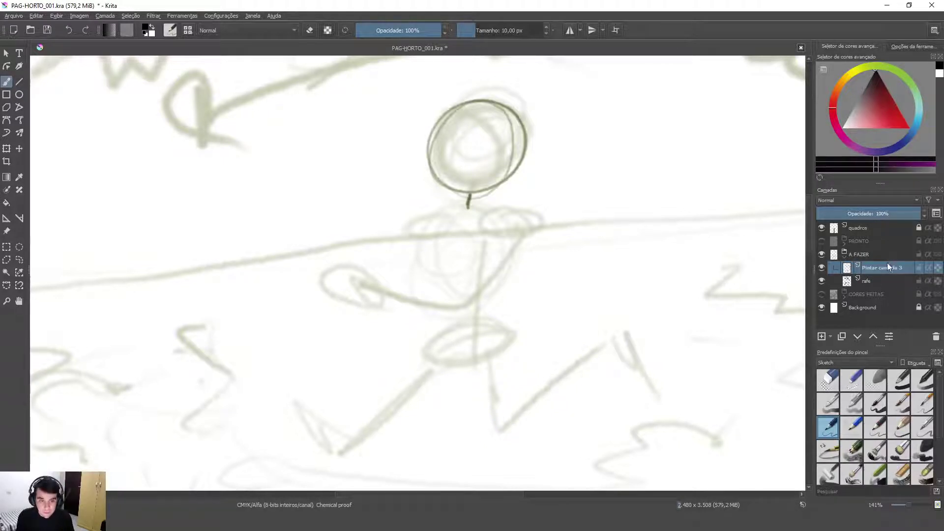
- Toggle the visibility of the rough sketch layer beneath the paint layer, leaving it hidden
mouse_move(881, 295)
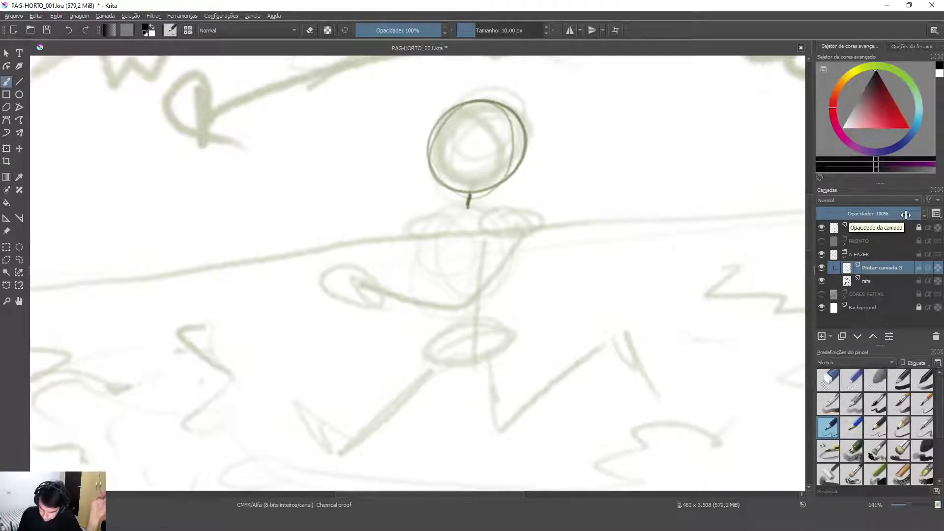
mouse_move(826, 280)
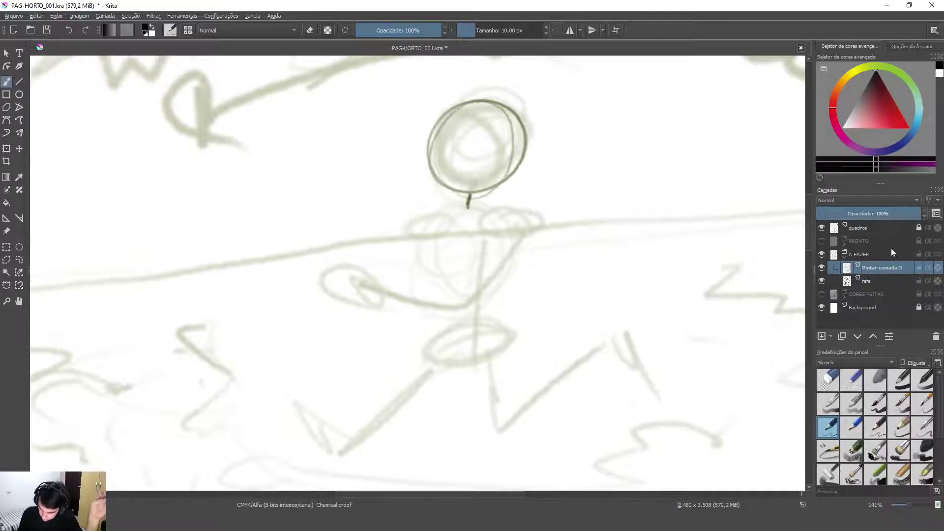
left_click(820, 280)
left_click(821, 279)
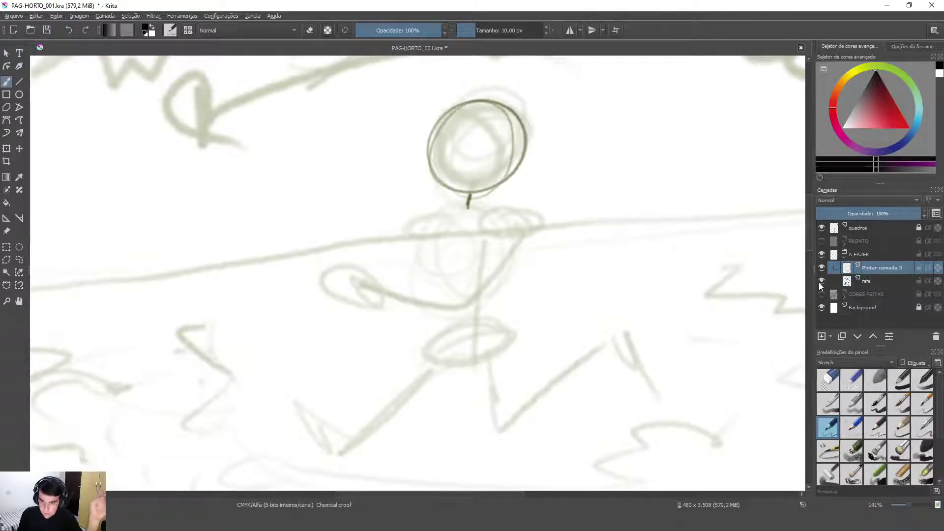
left_click(821, 280)
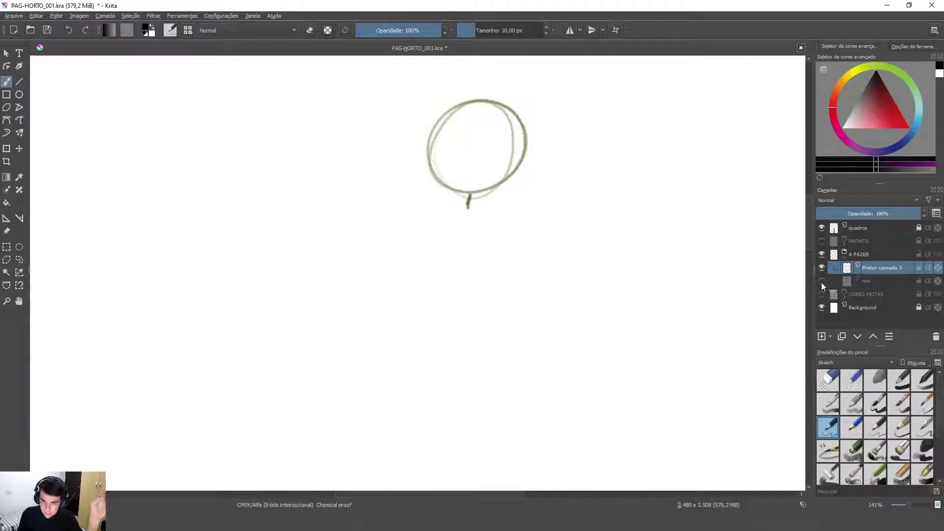
- Show the rough sketch layer again and rename the new paint layer above it "rascunho 1"
left_click(821, 280)
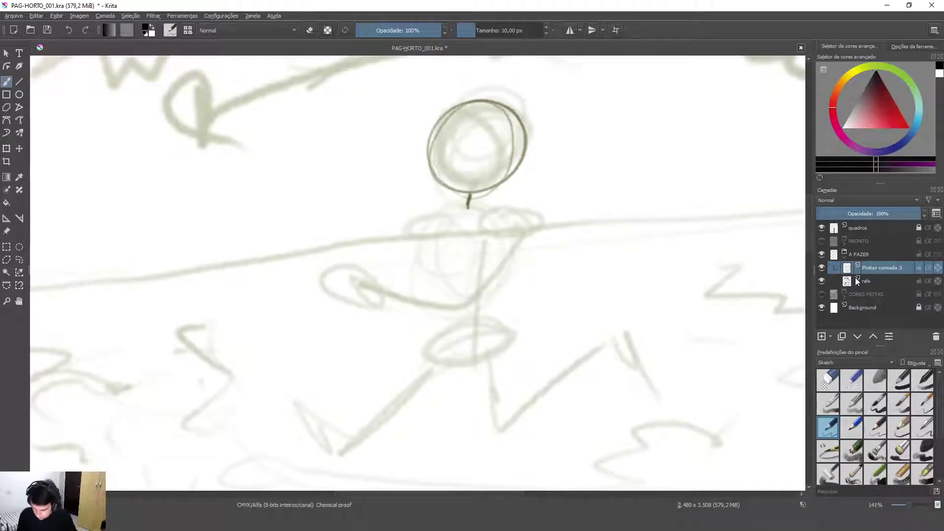
double_click(893, 268)
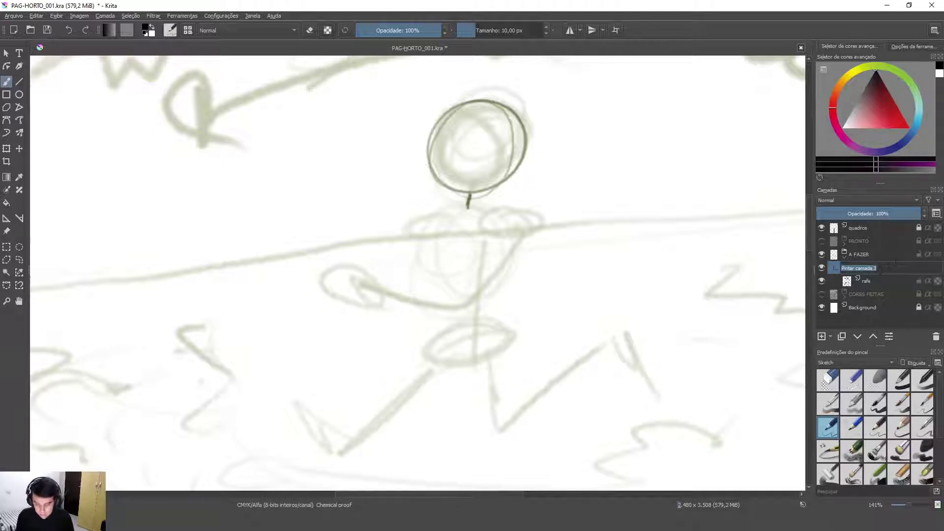
type("rascunh")
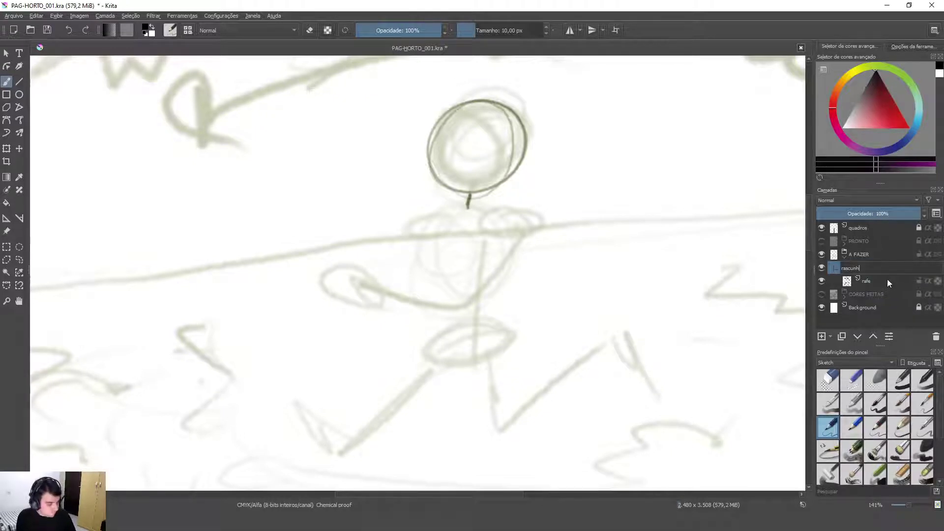
type("o 1")
key("Return")
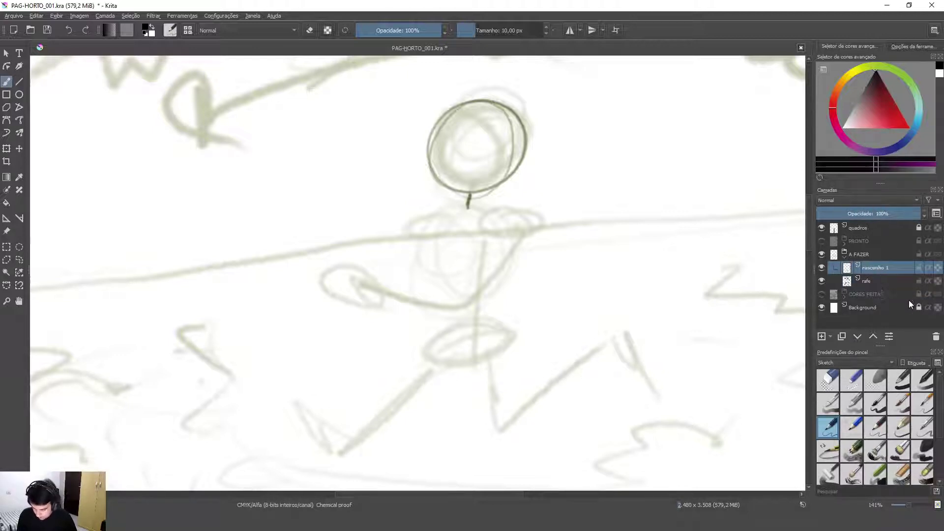
- Lock the rough sketch layer, test a stroke on it, and make the rascunho 1 layer active again
left_click(911, 281)
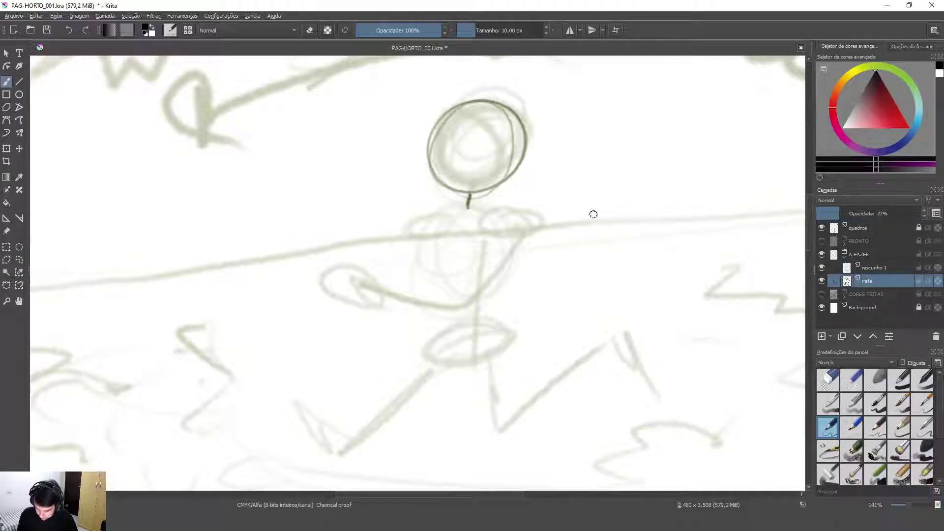
mouse_move(538, 288)
left_mouse_down()
mouse_move(591, 288)
mouse_move(591, 341)
left_mouse_up()
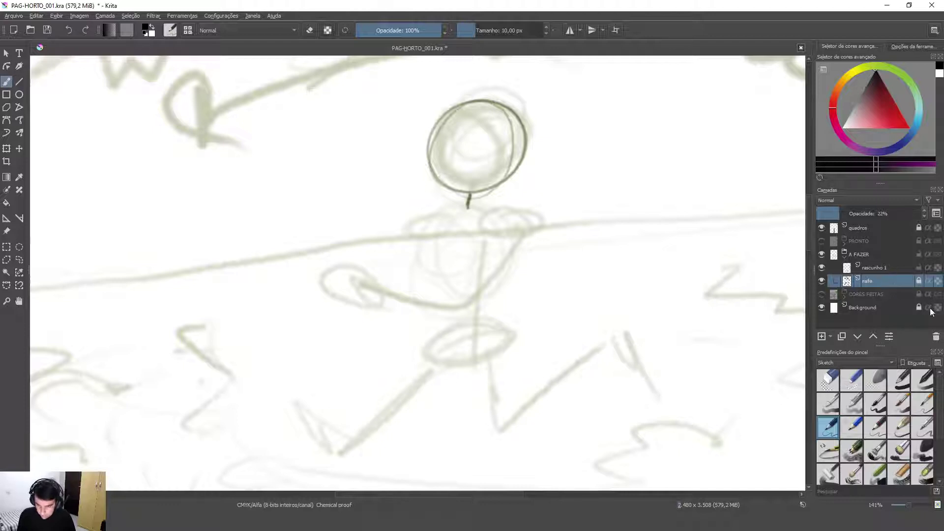
left_click(579, 293)
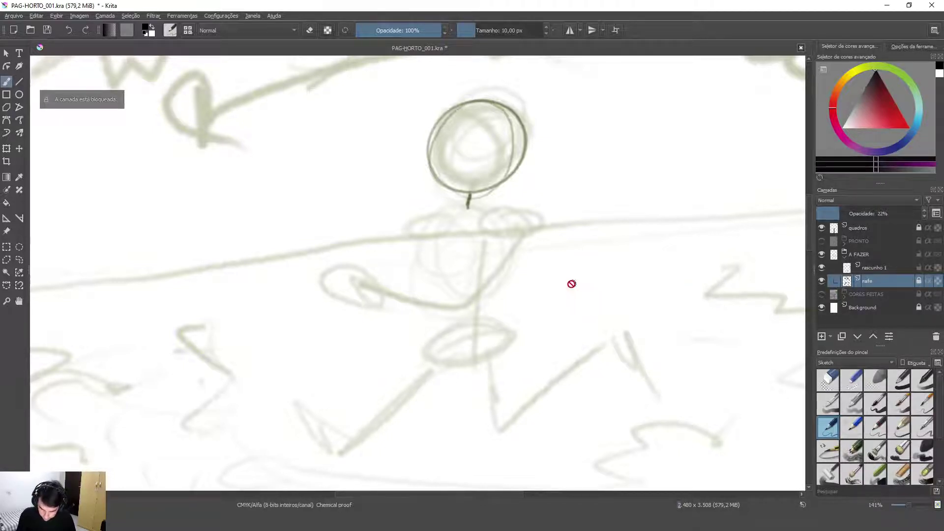
left_click(888, 273)
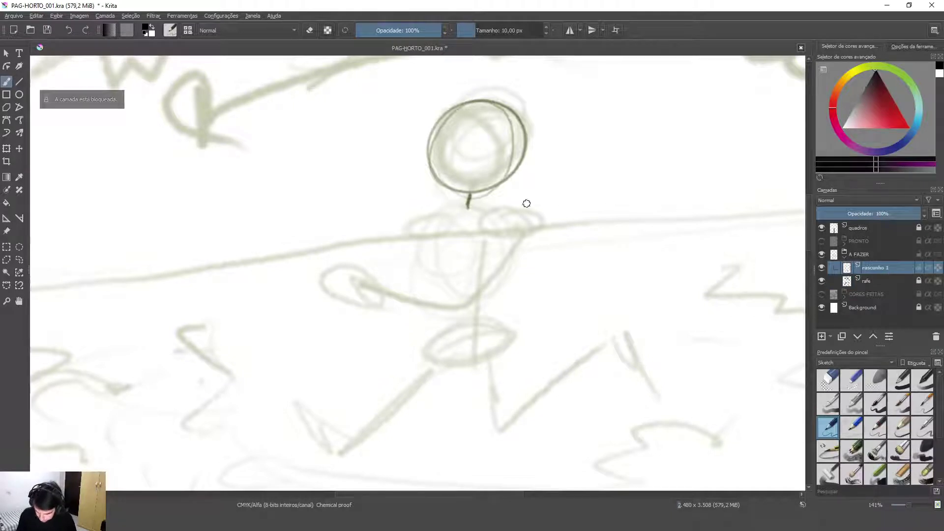
- Draw the running figure's collar, shoulder circles, ribcage and bent arm with its hand over the rough
mouse_move(464, 202)
left_mouse_down()
mouse_move(486, 210)
mouse_move(481, 218)
mouse_move(488, 211)
mouse_move(430, 236)
left_mouse_up()
mouse_move(510, 213)
left_mouse_down()
mouse_move(447, 316)
mouse_move(510, 231)
left_mouse_up()
mouse_move(450, 316)
left_mouse_down()
mouse_move(436, 215)
mouse_move(452, 275)
mouse_move(431, 300)
left_mouse_up()
left_click_drag(451, 268, 430, 301)
left_click_drag(457, 270, 482, 302)
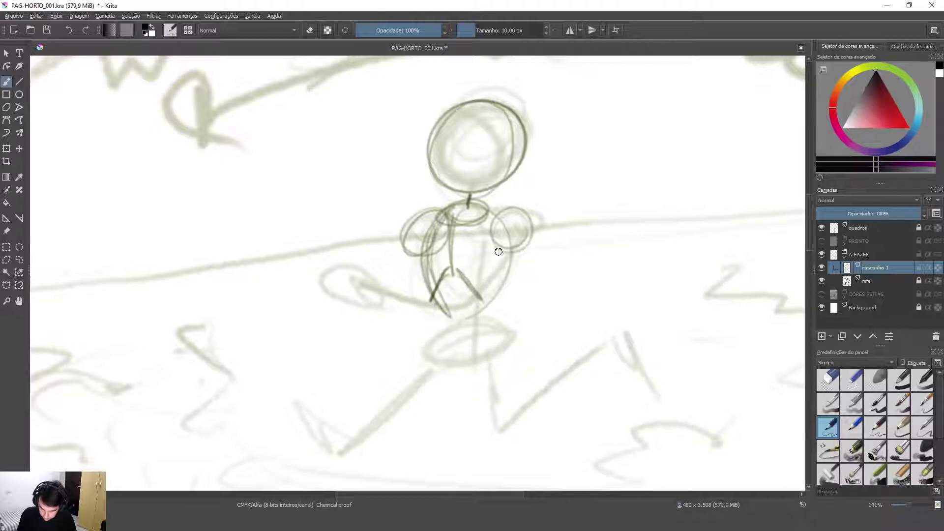
mouse_move(502, 261)
left_mouse_down()
mouse_move(487, 286)
mouse_move(389, 298)
mouse_move(383, 279)
mouse_move(350, 288)
mouse_move(367, 314)
left_mouse_up()
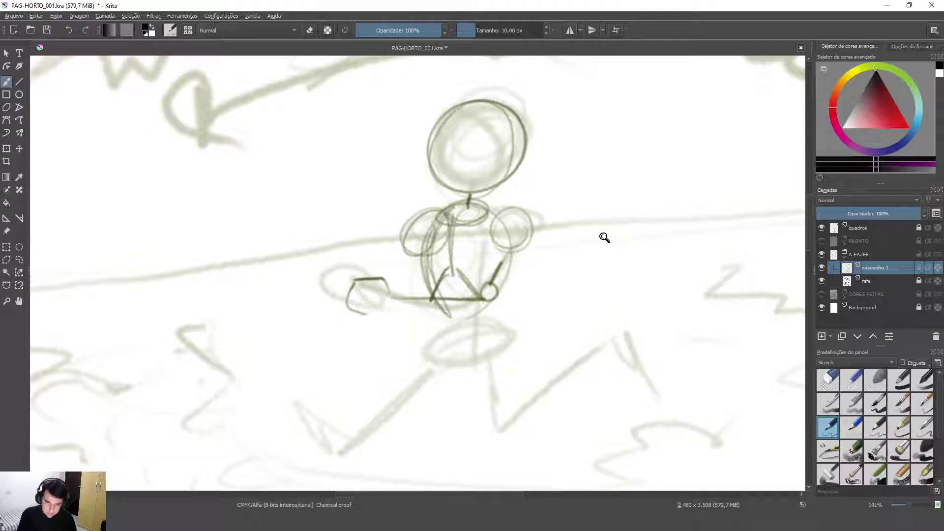
- Draw the running figure's short lower spine line and tilted pelvis ellipse over the rough
left_click_drag(592, 263, 541, 217)
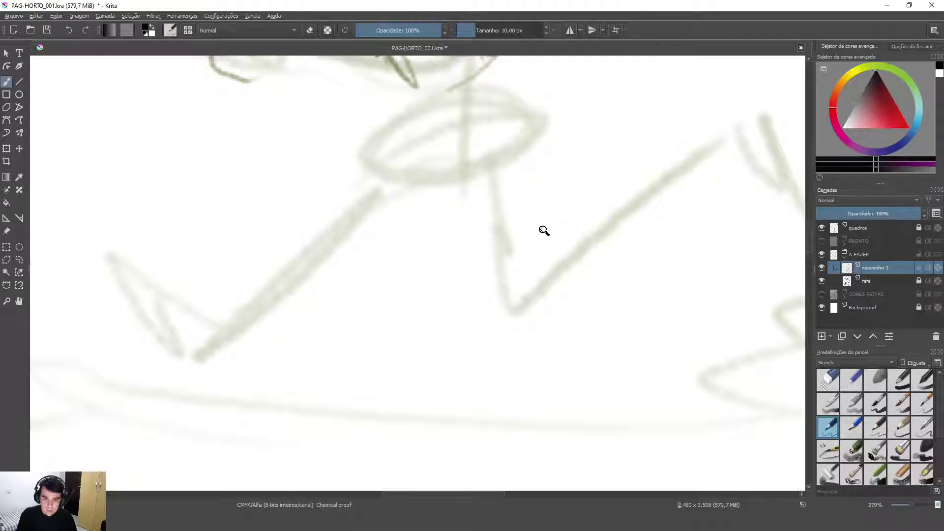
left_click_drag(545, 231, 537, 286)
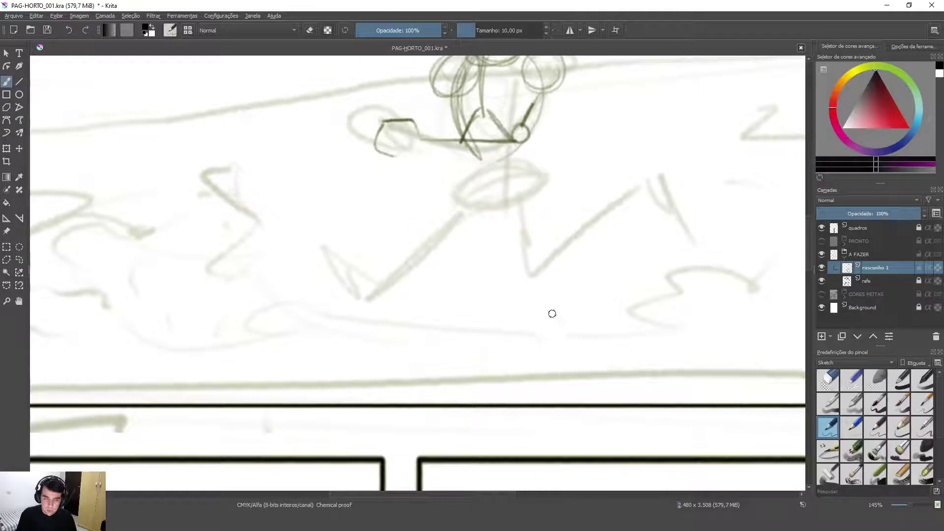
mouse_move(547, 297)
left_mouse_down()
mouse_move(593, 347)
mouse_move(406, 316)
mouse_move(665, 249)
mouse_move(380, 367)
mouse_move(648, 405)
mouse_move(415, 347)
mouse_move(511, 347)
mouse_move(493, 370)
mouse_move(537, 326)
mouse_move(451, 320)
mouse_move(539, 323)
mouse_move(522, 272)
mouse_move(541, 379)
left_mouse_up()
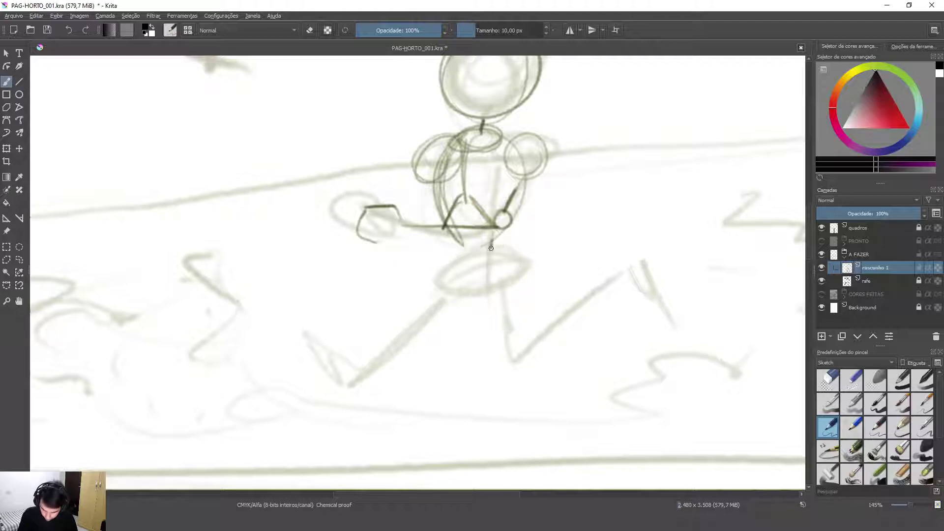
left_click_drag(489, 248, 479, 246)
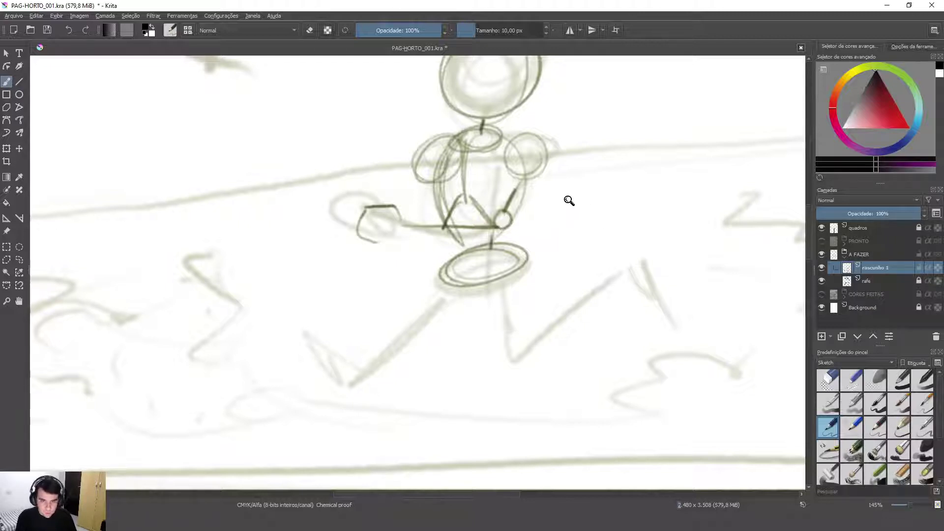
- Examine the partly drawn running figure at several zoom levels, from leg detail at 100% to the page at 25%
left_click_drag(579, 249, 582, 324)
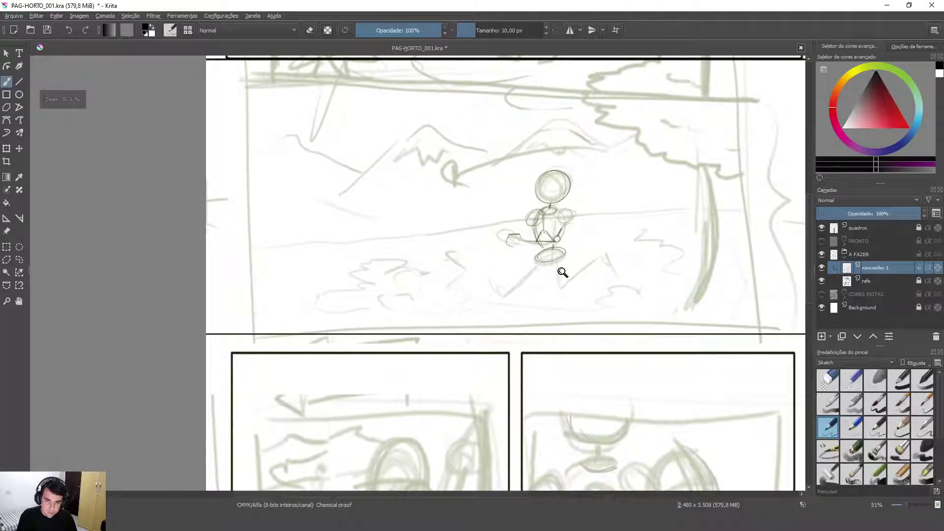
left_click_drag(499, 295, 478, 208)
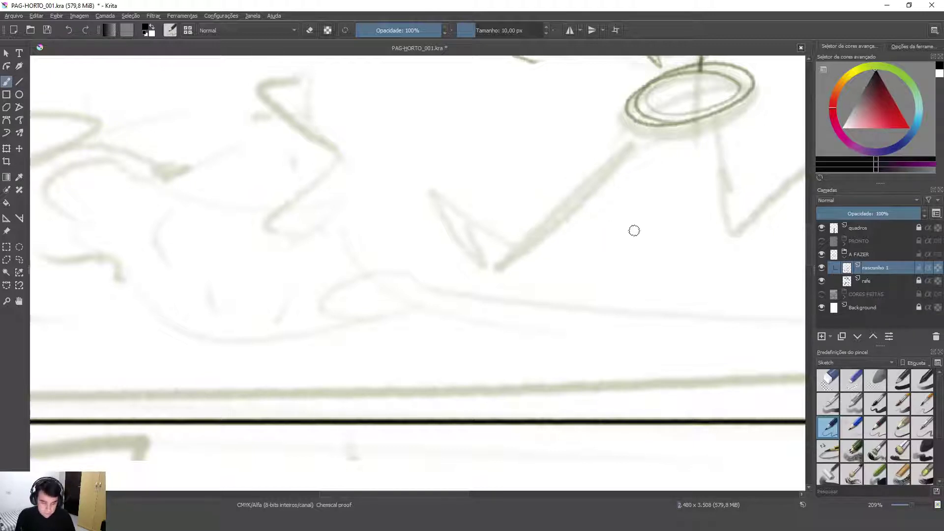
left_click(650, 238, "ctrl")
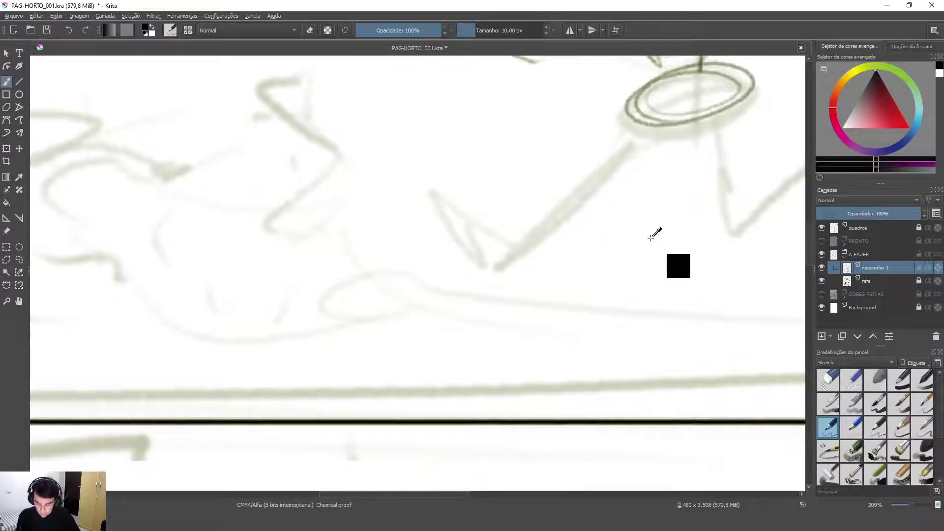
key("1")
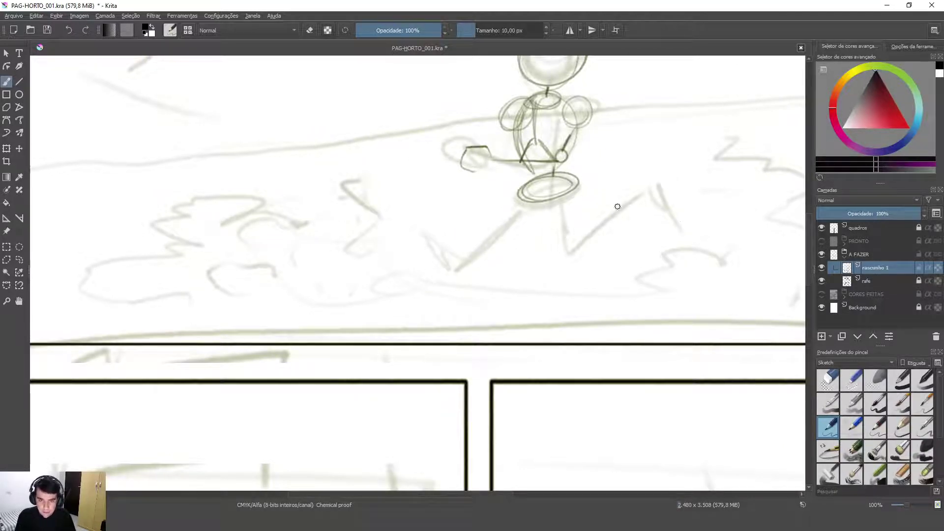
left_click(558, 245, "ctrl")
key("ctrl+minus")
key("ctrl+minus")
key("ctrl+minus")
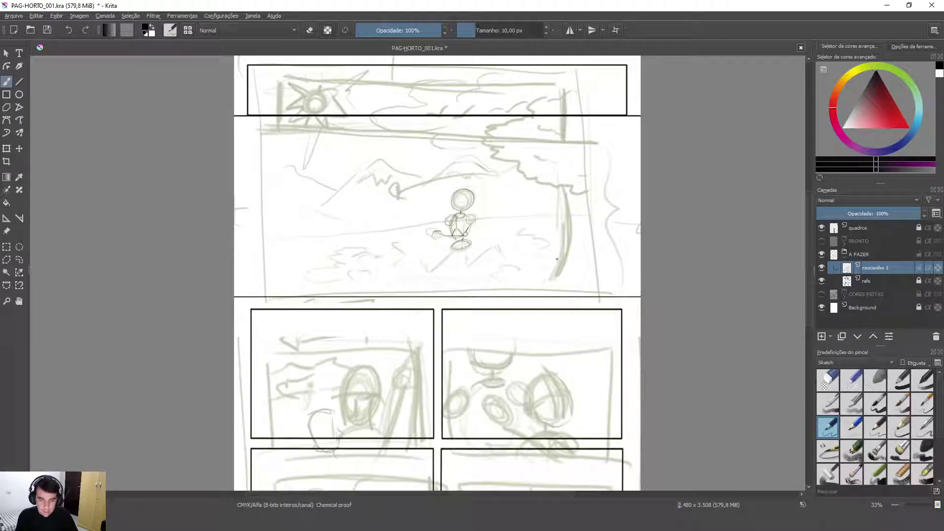
key("ctrl+minus")
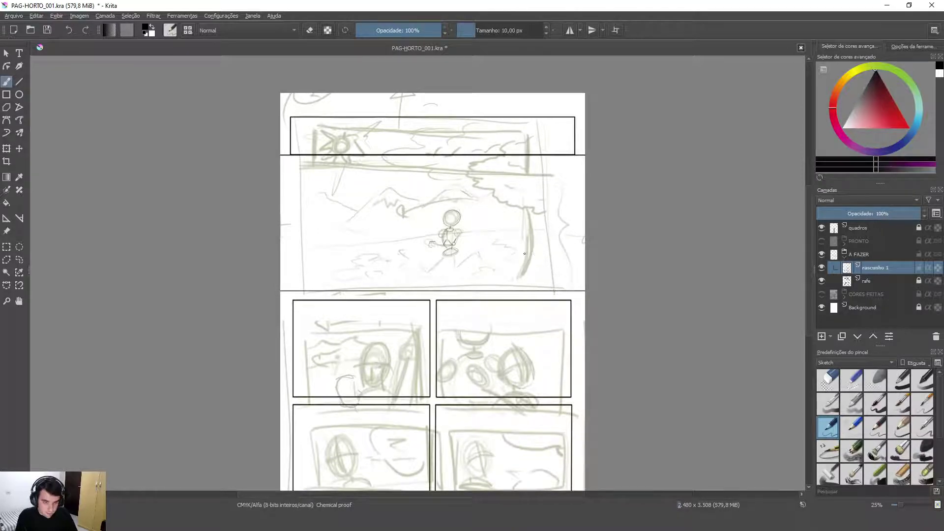
key("ctrl+plus")
key("ctrl+plus")
key("ctrl+plus")
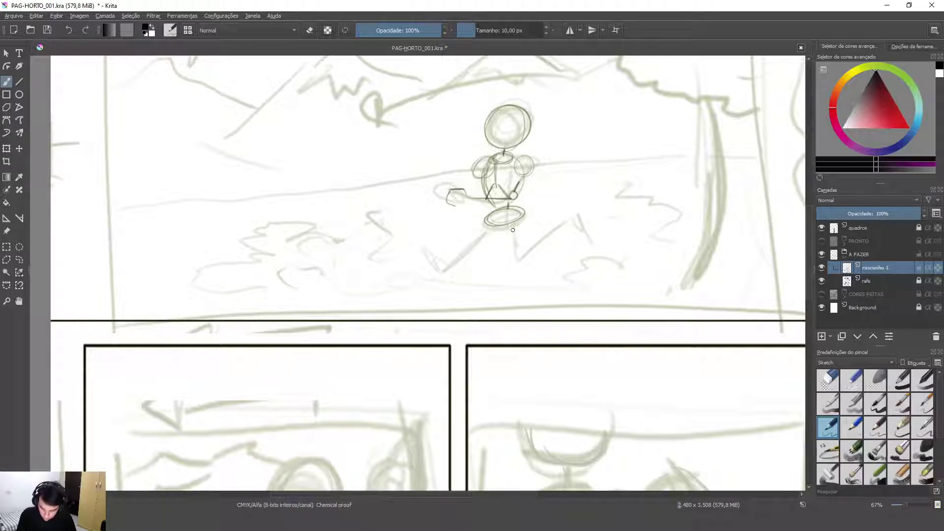
- Draw both of the running figure's bent legs with a knee circle and triangular feet, following the rough
mouse_move(515, 224)
left_mouse_down()
mouse_move(520, 258)
mouse_move(518, 249)
mouse_move(571, 224)
mouse_move(589, 241)
left_mouse_up()
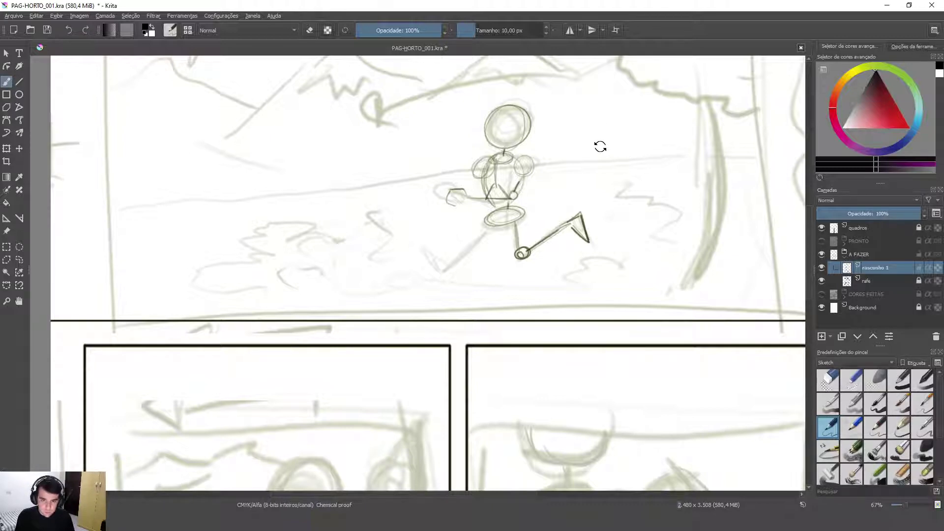
left_click_drag(613, 172, 484, 114)
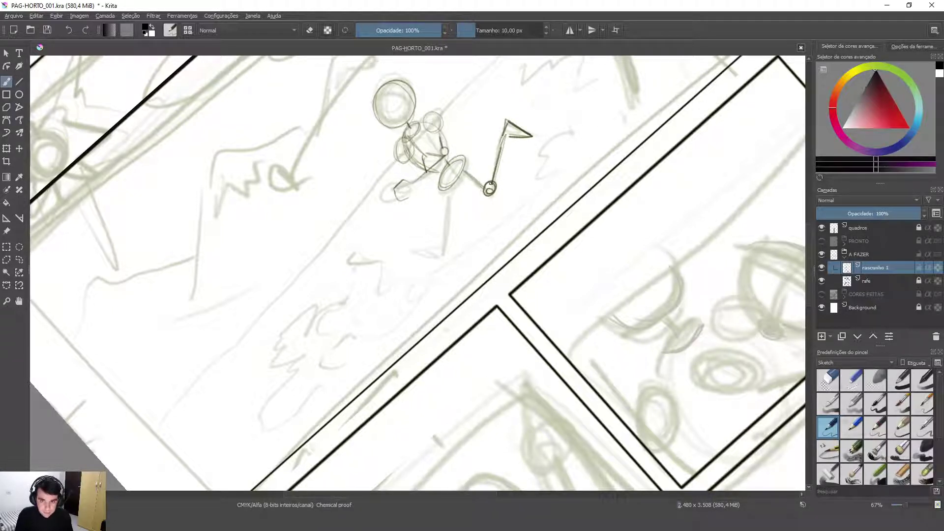
mouse_move(448, 193)
left_mouse_down()
mouse_move(442, 252)
mouse_move(443, 244)
mouse_move(411, 248)
mouse_move(443, 256)
mouse_move(406, 251)
left_mouse_up()
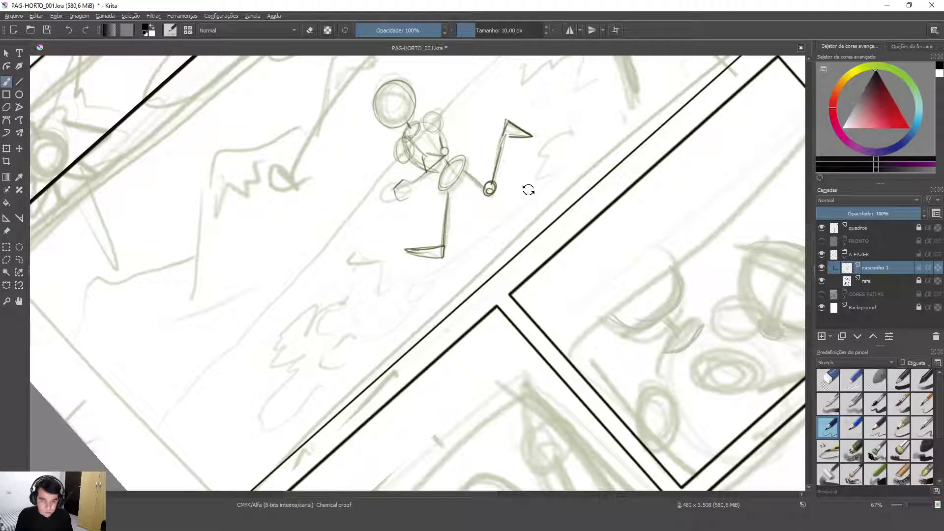
mouse_move(582, 148)
left_mouse_down()
mouse_move(600, 207)
mouse_move(533, 289)
mouse_move(546, 283)
left_mouse_up()
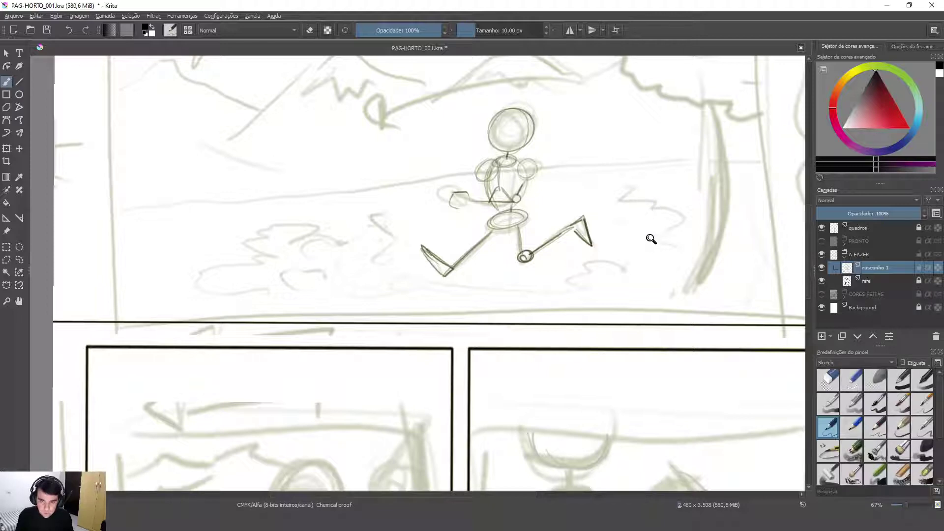
- Try selecting the entire canvas and deleting the contents of the rascunho 1 layer
mouse_move(649, 230)
left_mouse_down()
mouse_move(638, 240)
mouse_move(641, 299)
mouse_move(642, 284)
mouse_move(593, 293)
mouse_move(532, 325)
left_mouse_up()
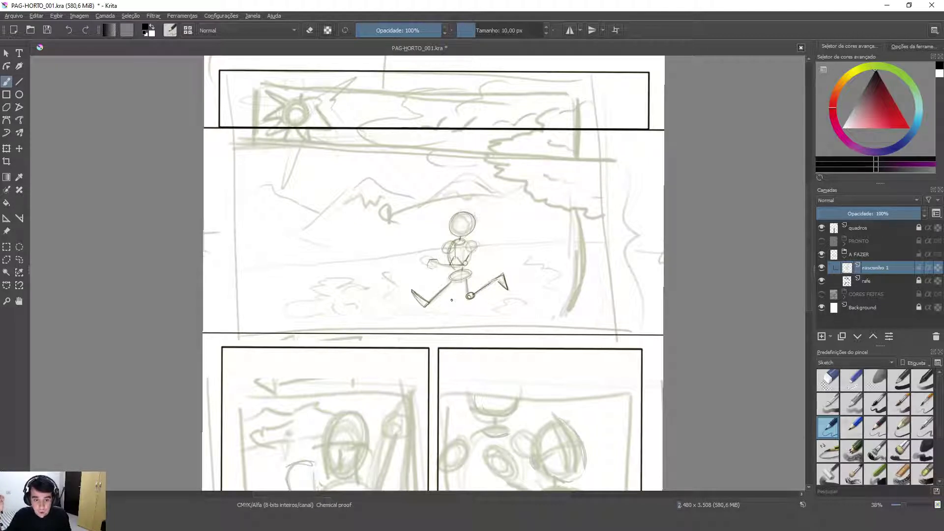
key("ctrl+a")
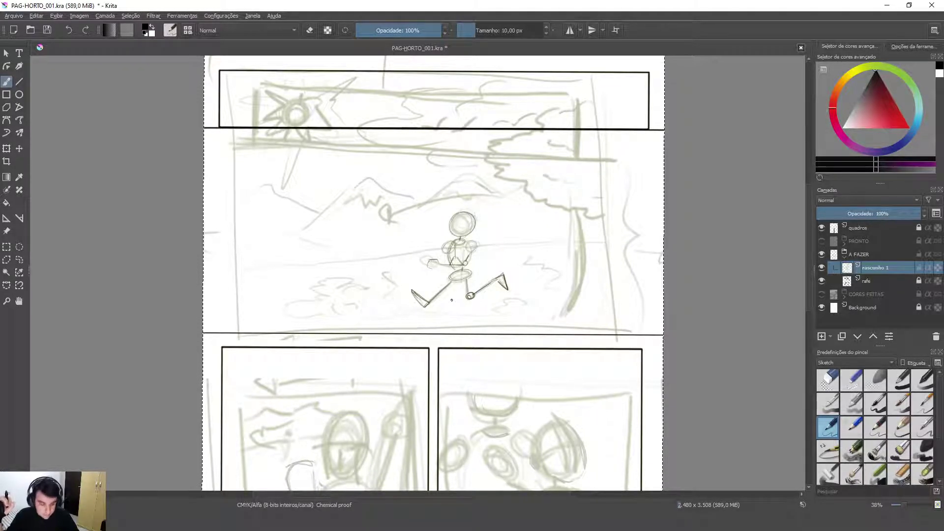
key("Delete")
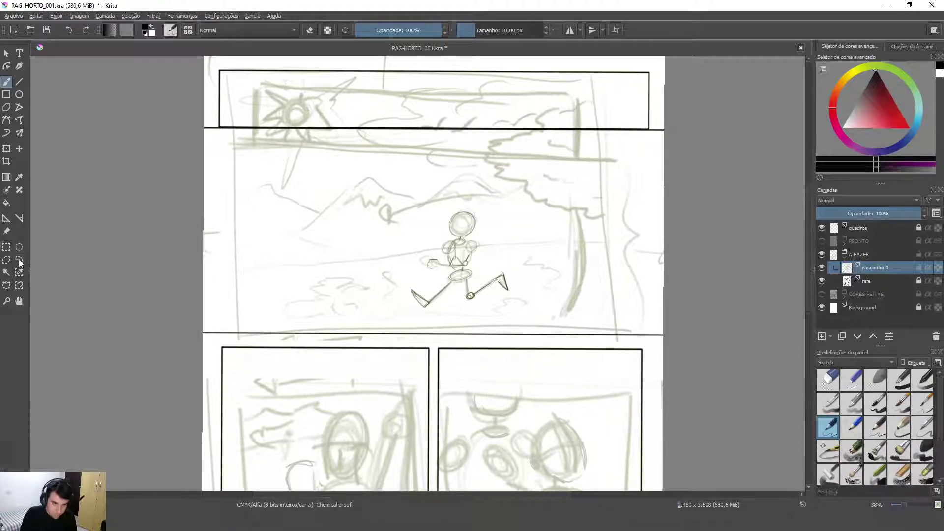
- Try deleting the running figure with a rectangular selection, undo the deletion and clear the selection
left_click(6, 248)
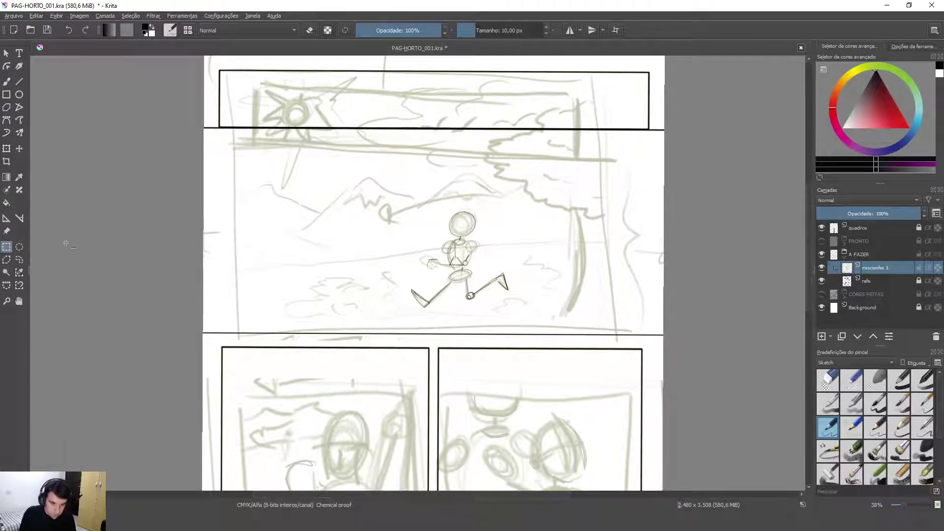
left_click_drag(375, 173, 586, 323)
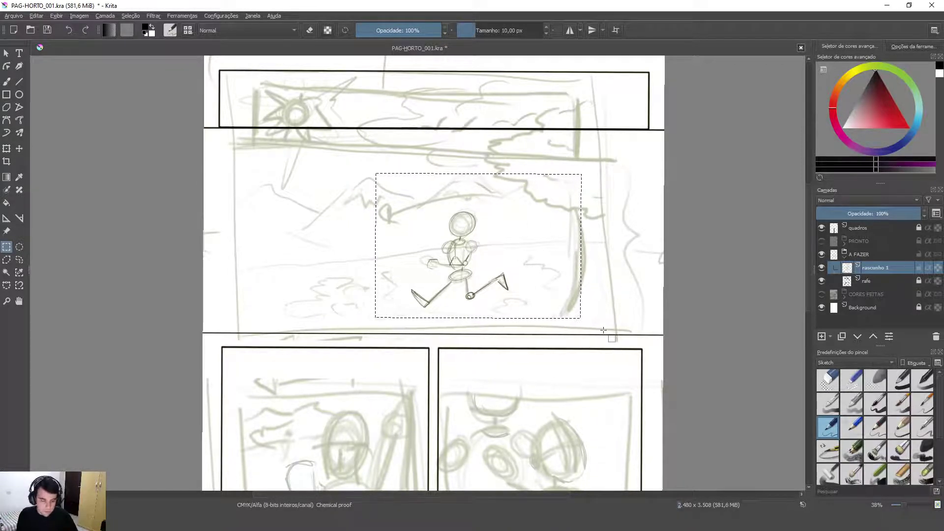
key("Delete")
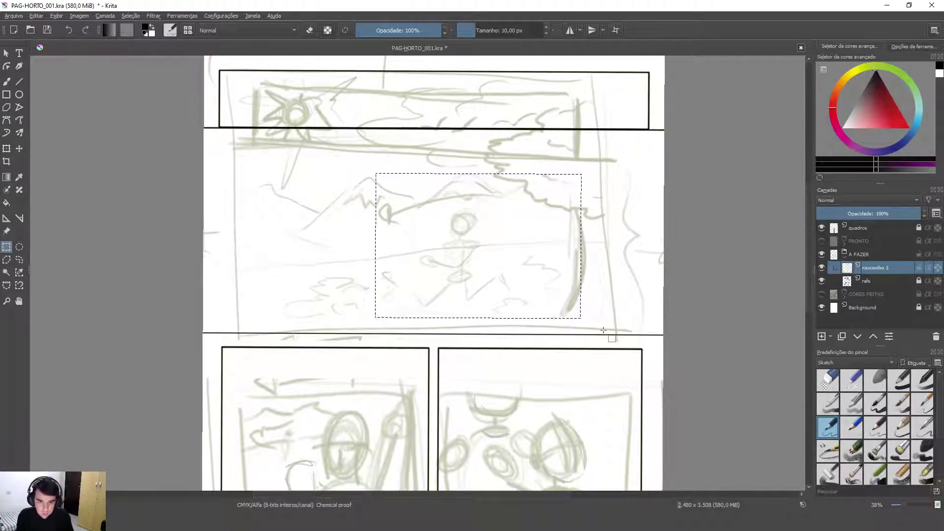
key("ctrl+z")
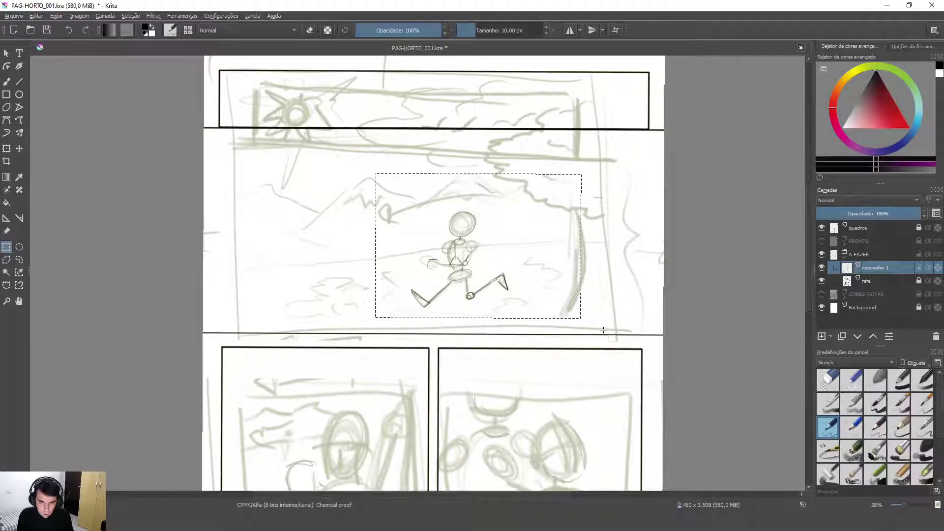
key("ctrl+shift+a")
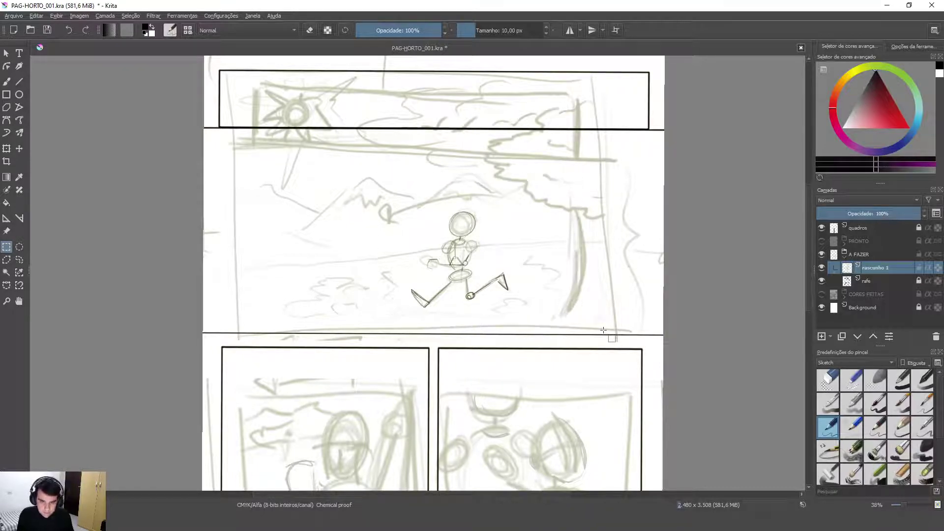
- Outline the running figure with a loose freehand selection on the rascunho 1 layer
left_click(20, 260)
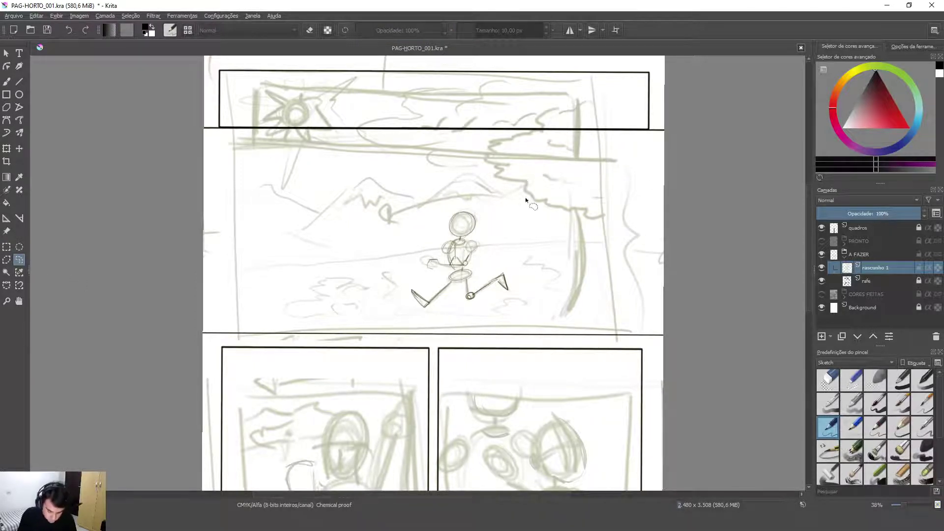
mouse_move(484, 184)
left_mouse_down()
mouse_move(394, 211)
mouse_move(349, 264)
mouse_move(384, 305)
mouse_move(439, 326)
mouse_move(533, 320)
mouse_move(572, 204)
mouse_move(471, 167)
left_mouse_up()
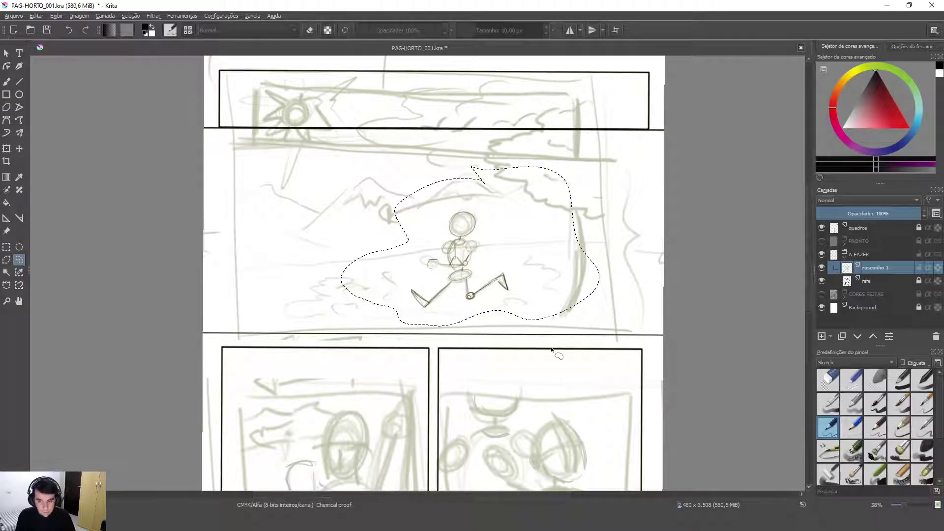
- Try deleting the outlined running figure from the rascunho 1 layer and clearing the selection, and undo both changes
key("Delete")
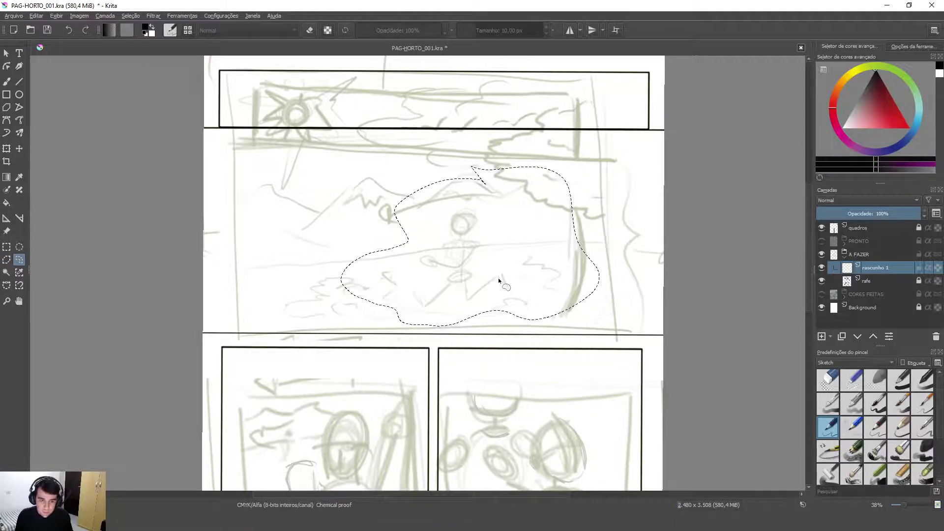
key("ctrl+shift+a")
left_click_drag(491, 278, 539, 264)
left_click_drag(489, 288, 560, 304)
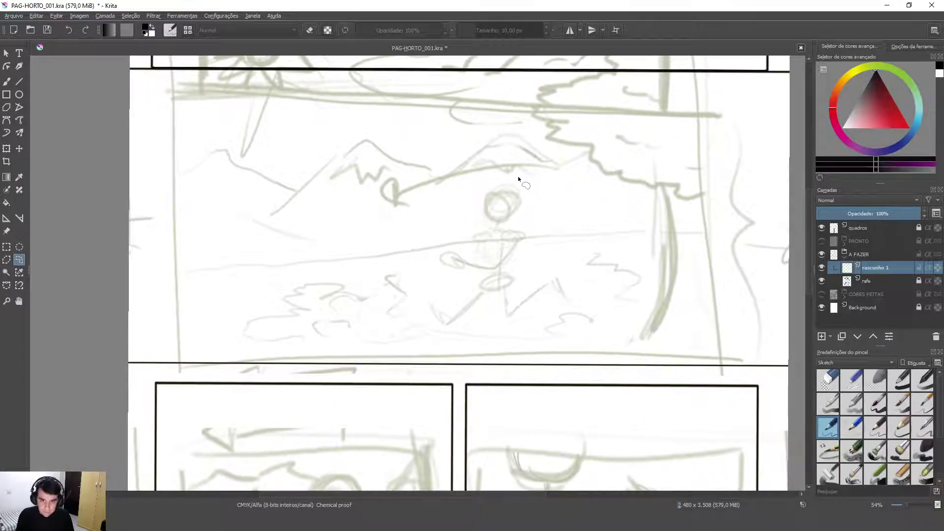
left_click_drag(513, 126, 534, 147)
left_click_drag(428, 301, 565, 299)
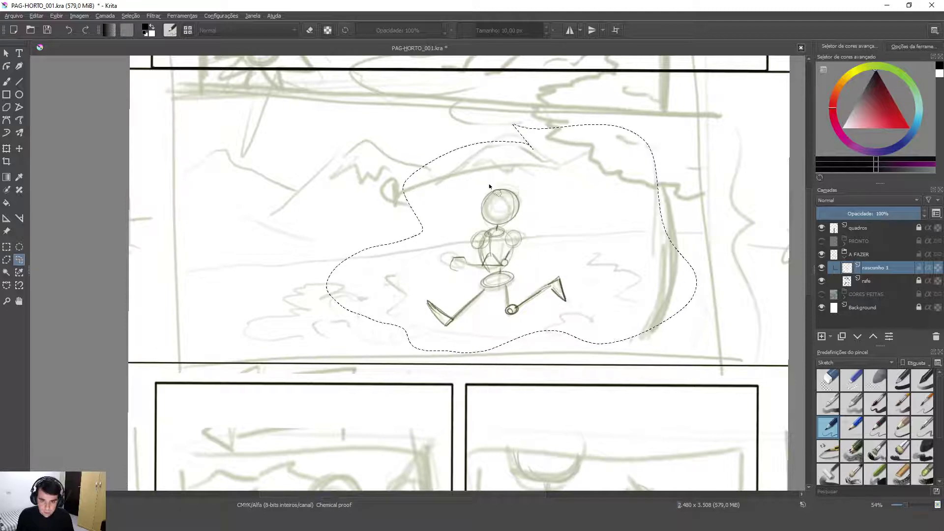
- Replace the selection with a freehand outline around the figure's rear leg with the knee circle, and try deleting the leg
left_click(555, 252)
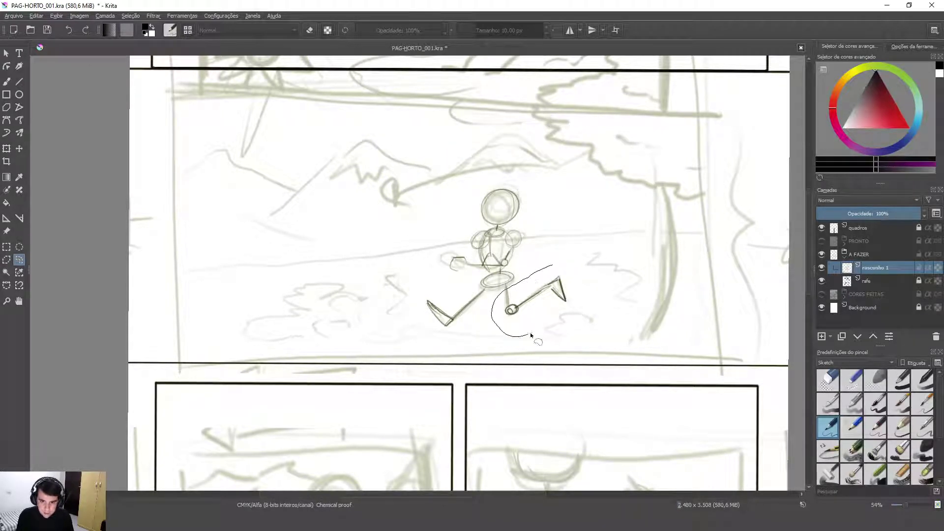
left_click_drag(555, 308, 561, 311)
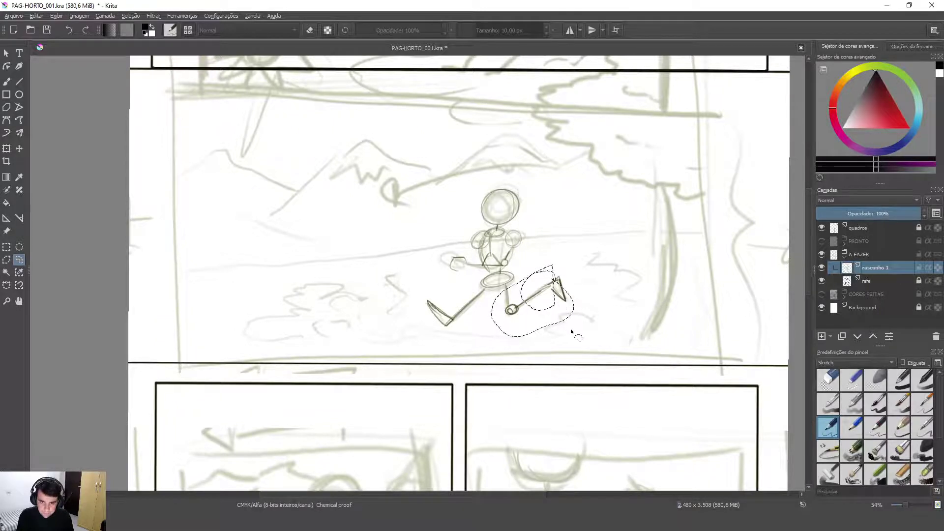
scroll(599, 319, "up", 3)
mouse_move(579, 243)
left_mouse_down()
mouse_move(551, 319)
mouse_move(566, 279)
mouse_move(550, 265)
mouse_move(545, 279)
left_mouse_up()
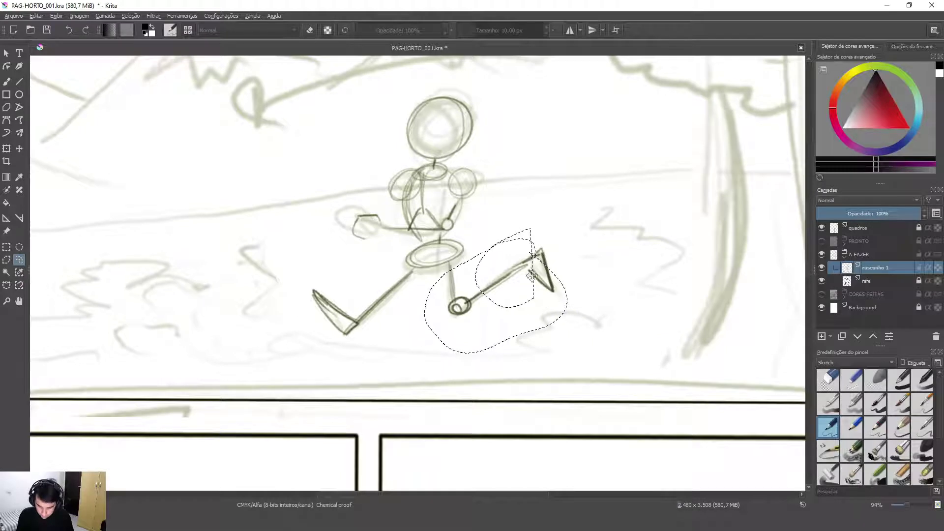
key("Delete")
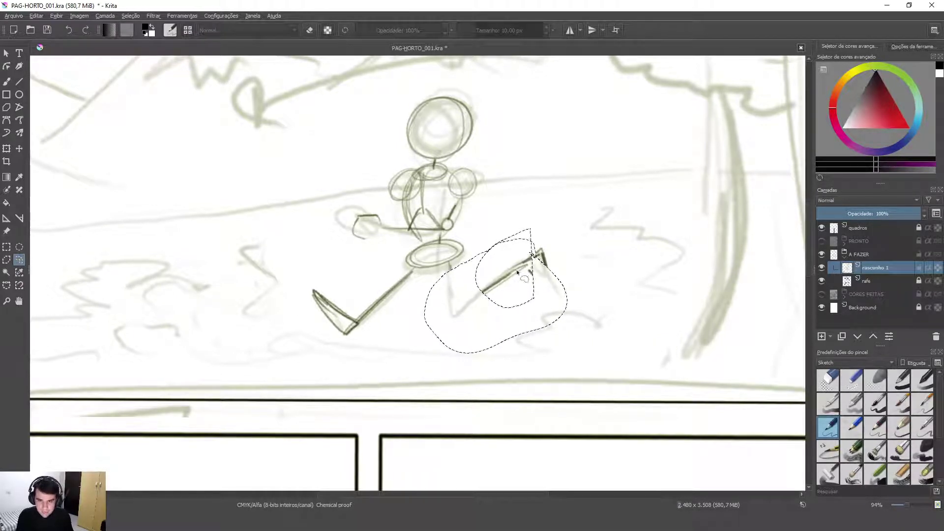
left_click_drag(457, 305, 551, 290)
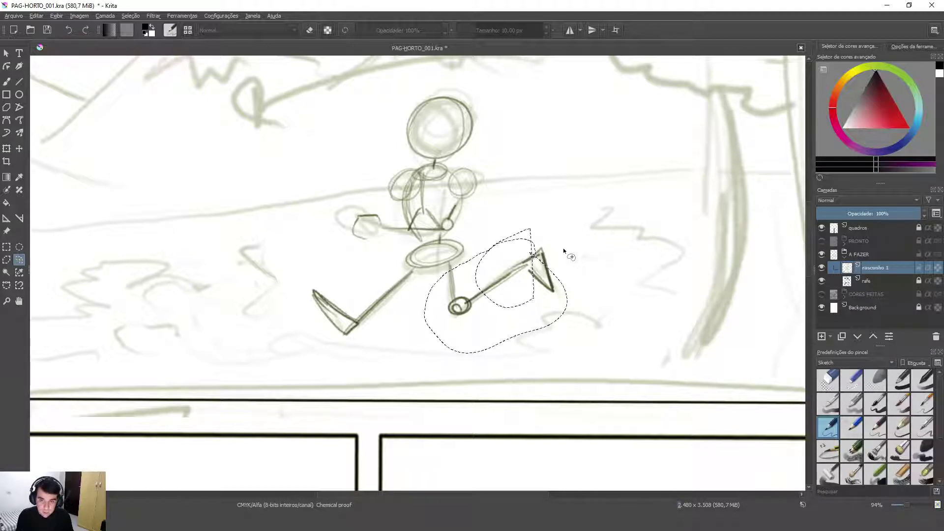
- Extend the selection above the leg, trim it to enclose the whole lower leg and foot, and delete the selected lines
mouse_move(552, 298)
left_mouse_down()
mouse_move(568, 258)
mouse_move(537, 214)
mouse_move(499, 203)
mouse_move(468, 245)
mouse_move(468, 301)
mouse_move(503, 318)
mouse_move(541, 315)
left_mouse_up()
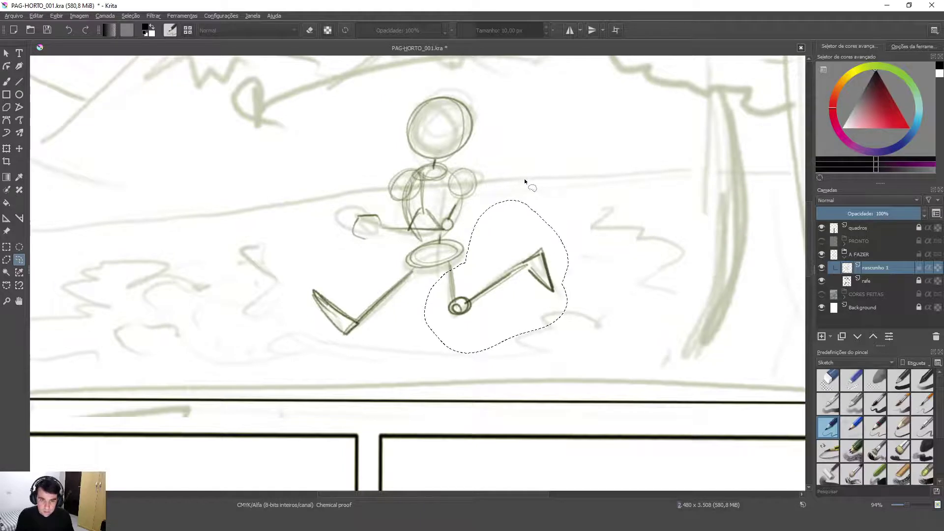
mouse_move(513, 172)
left_mouse_down()
mouse_move(458, 205)
mouse_move(491, 253)
mouse_move(586, 200)
mouse_move(529, 229)
left_mouse_up()
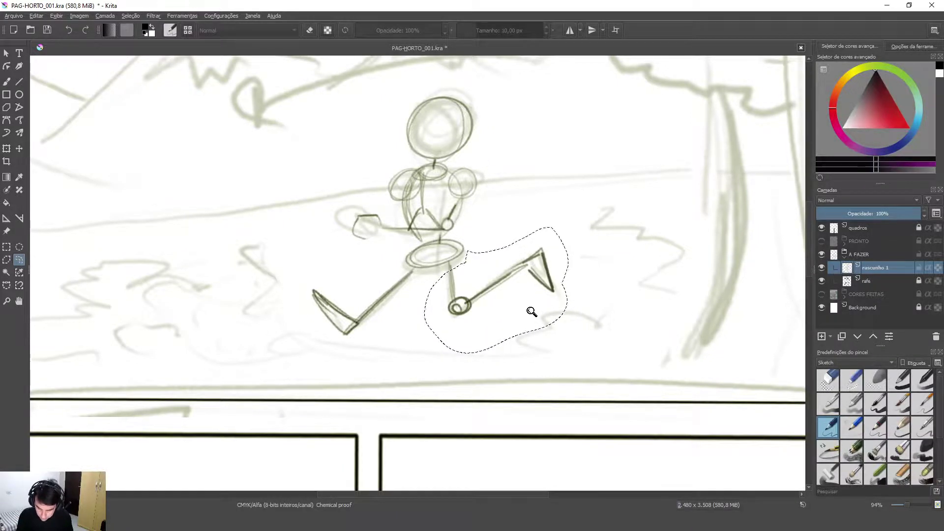
scroll(529, 316, "up", 5)
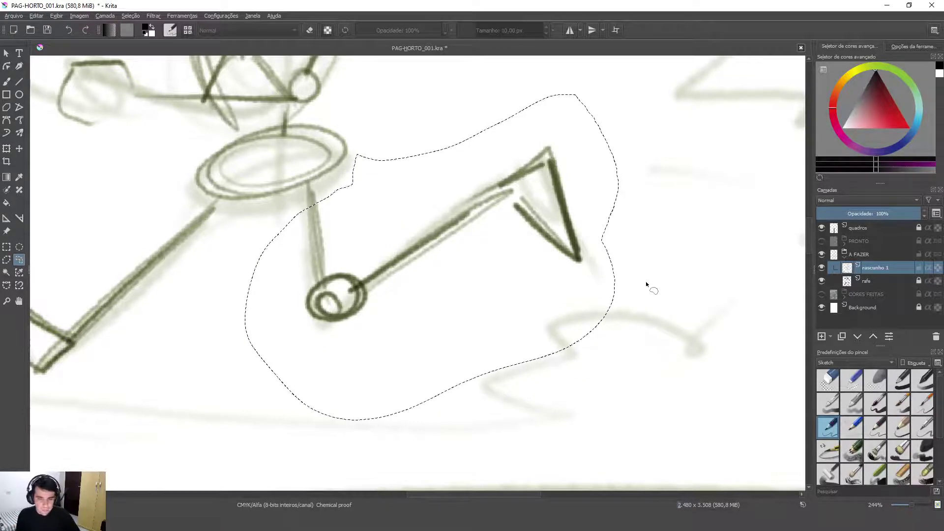
key("Delete")
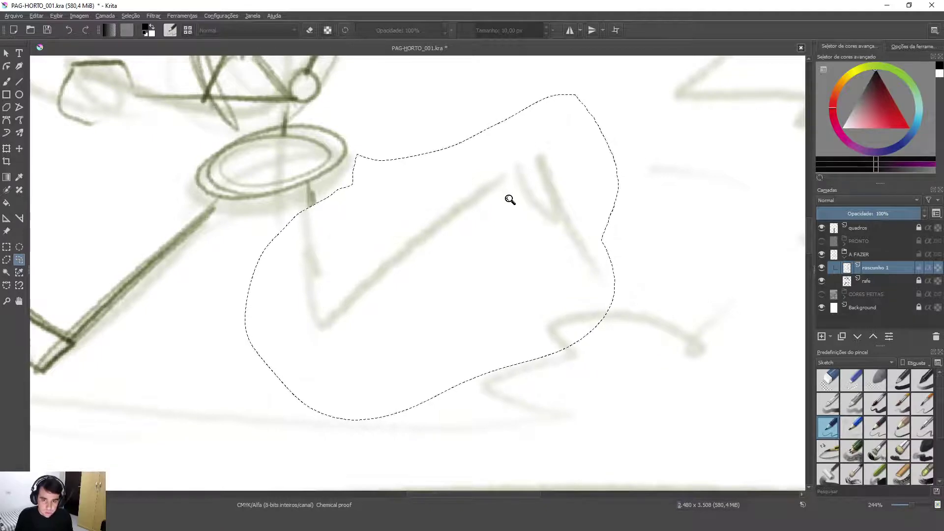
left_click_drag(508, 196, 506, 290)
scroll(506, 290, "up", 5)
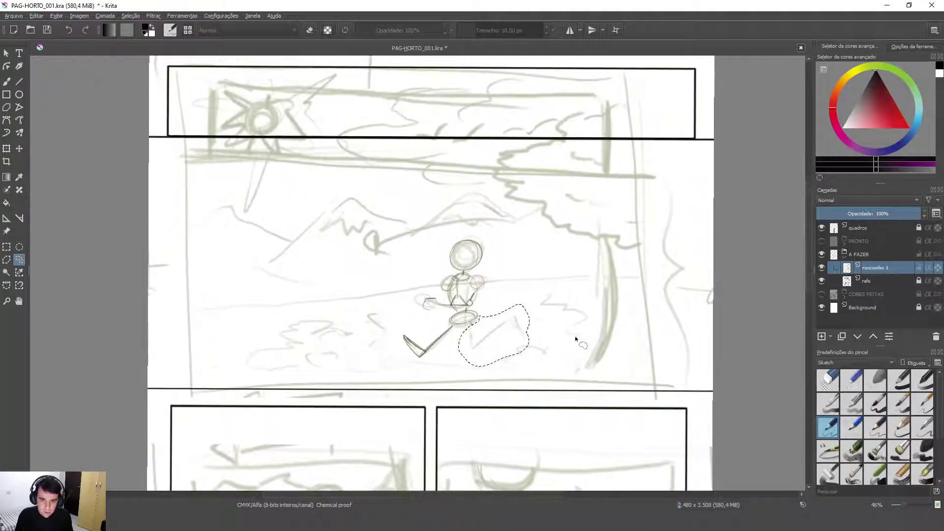
- Select the entire canvas, delete the rest of the figure from the rascunho 1 layer and clear the selection
key("ctrl+a")
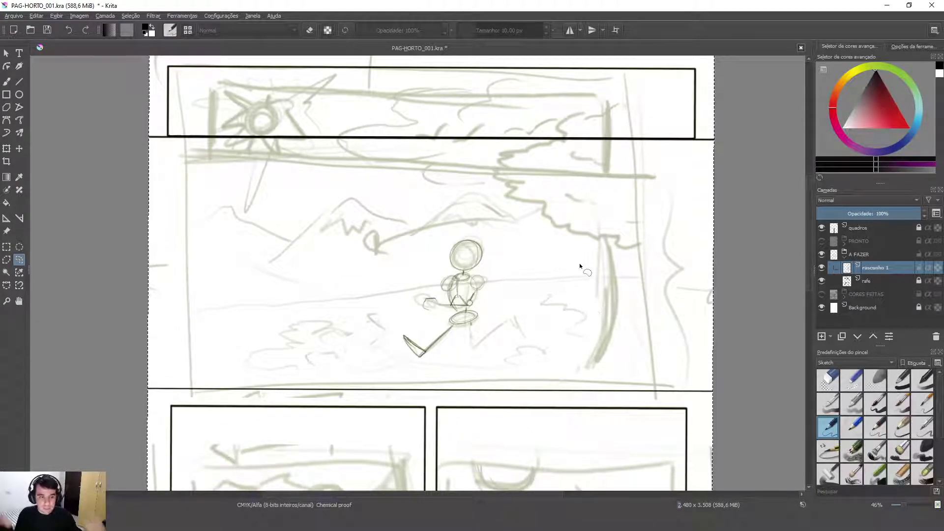
key("Delete")
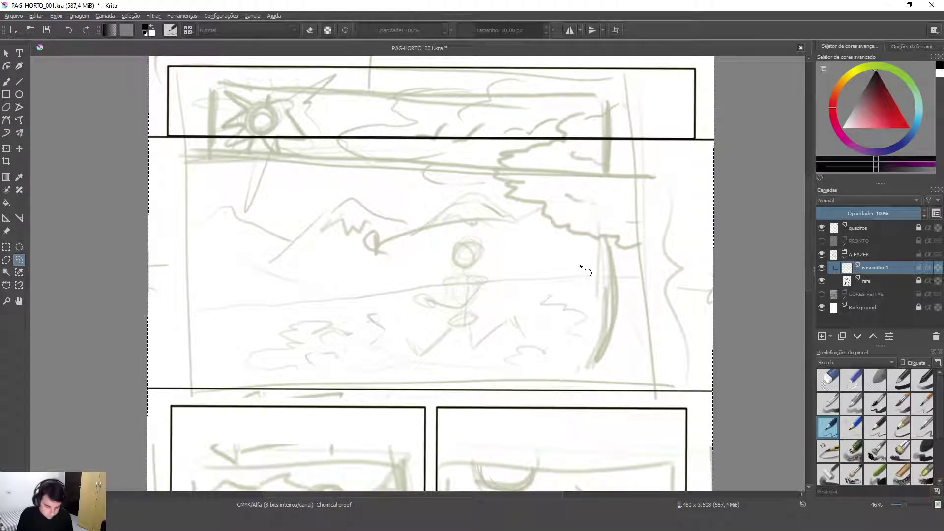
key("ctrl+shift+a")
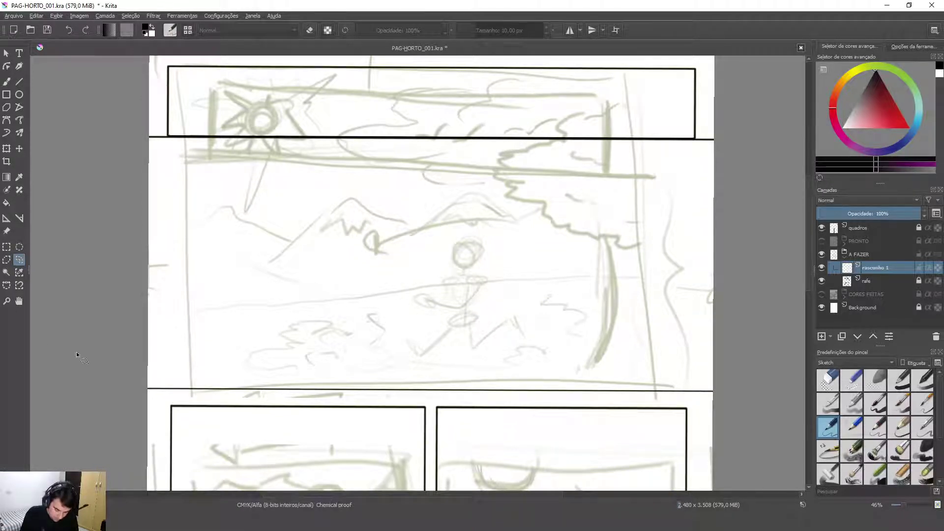
- Try an elliptical selection over the large panel and a circular one over its mountains, and clear the selection
left_click(7, 249)
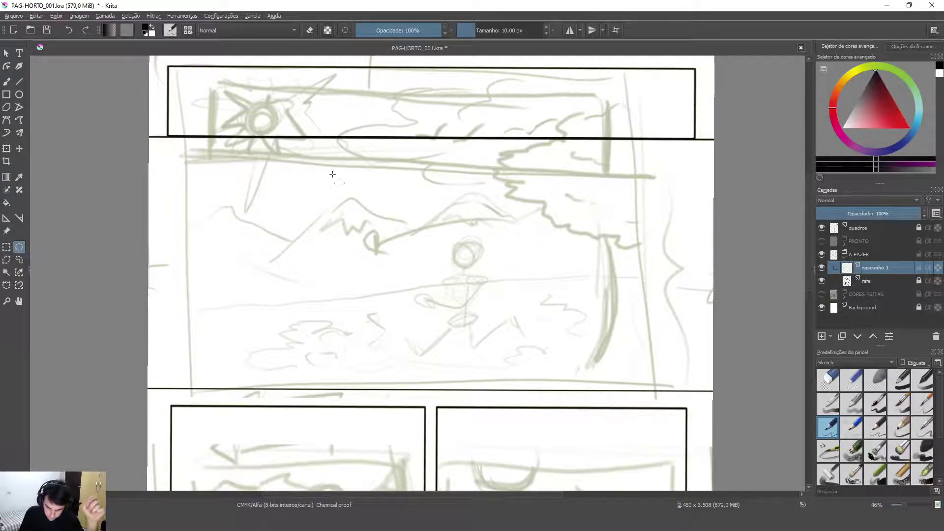
left_click_drag(345, 172, 632, 294)
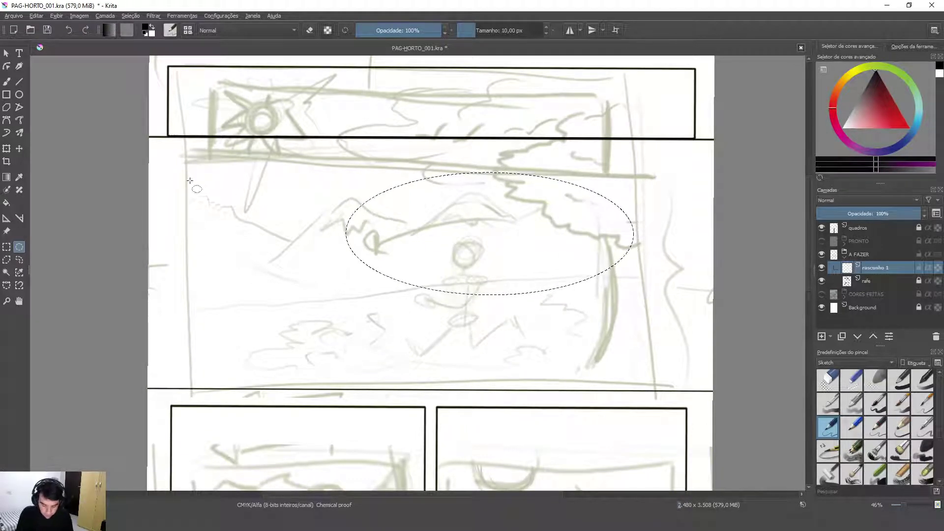
left_click_drag(183, 179, 401, 381)
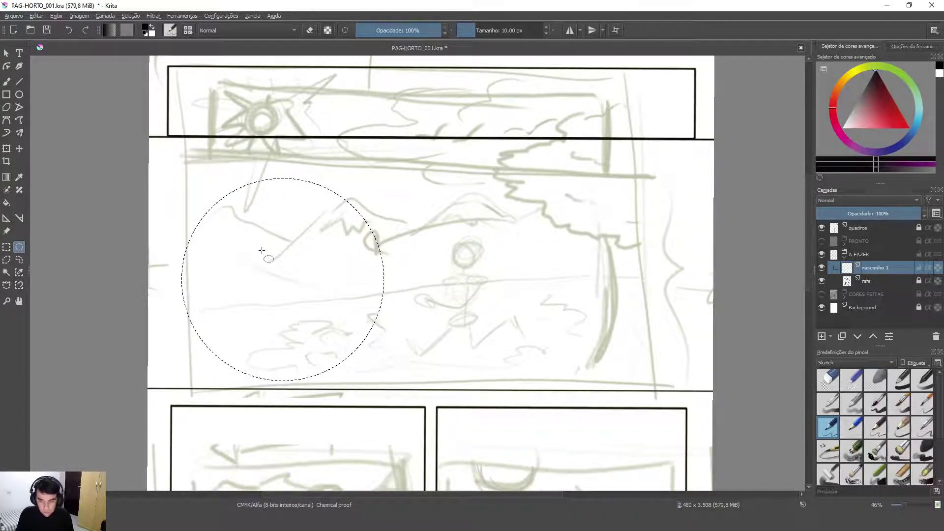
key("ctrl+z")
left_click(504, 186)
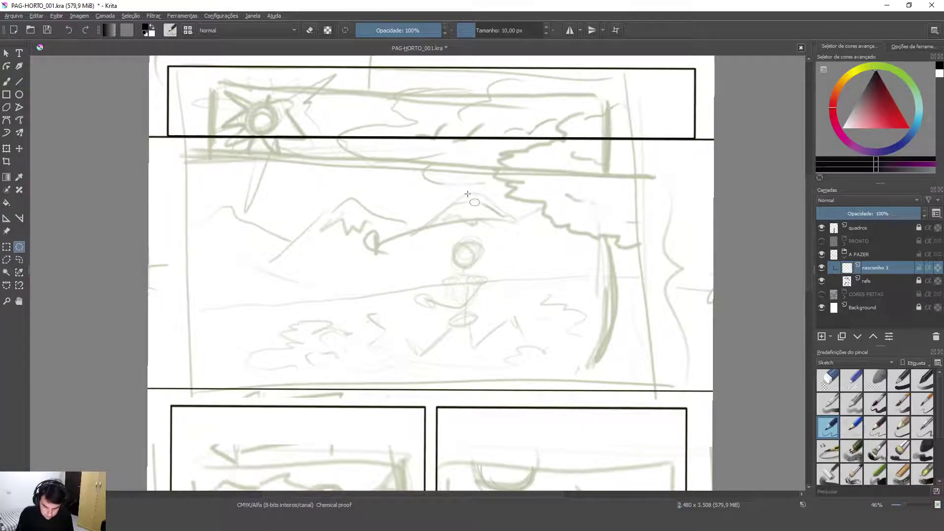
- Outline the tree's foliage and trunk in the large panel with a closed polygonal selection, and clear it
left_click(6, 259)
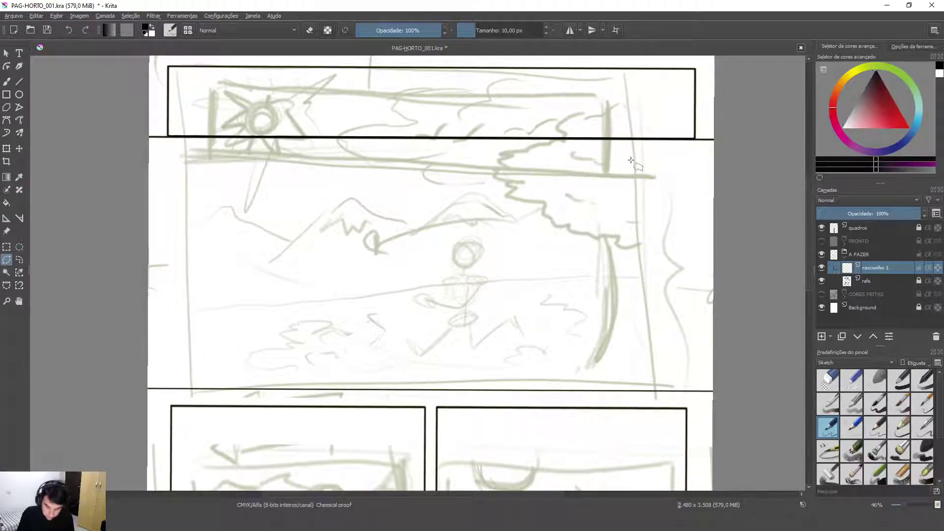
left_click(593, 365)
left_click(612, 322)
left_click(610, 257)
left_click(534, 239)
left_click(495, 266)
left_click(487, 227)
left_click(438, 216)
left_click(441, 183)
left_click(496, 168)
left_click(547, 172)
left_click(616, 201)
left_click(662, 183)
left_click(680, 231)
left_click(681, 273)
left_click(686, 351)
left_click(655, 374)
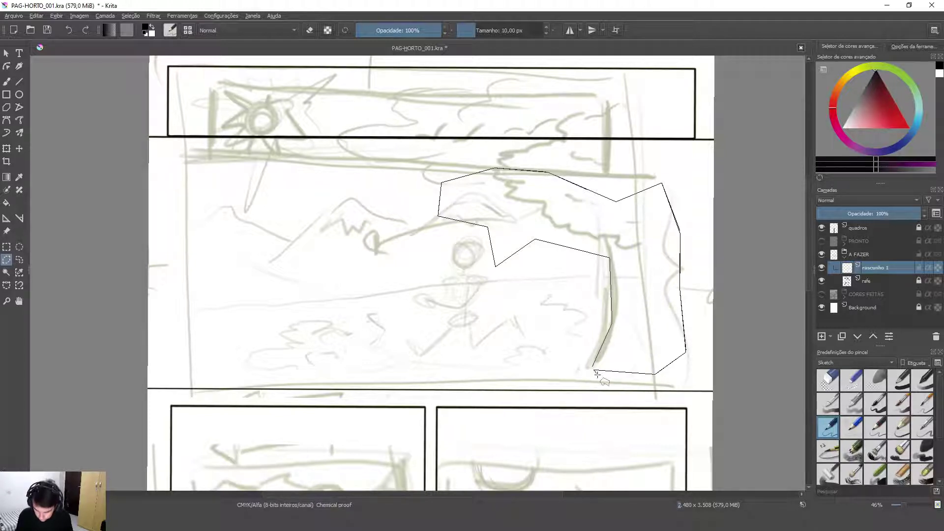
left_click(592, 367)
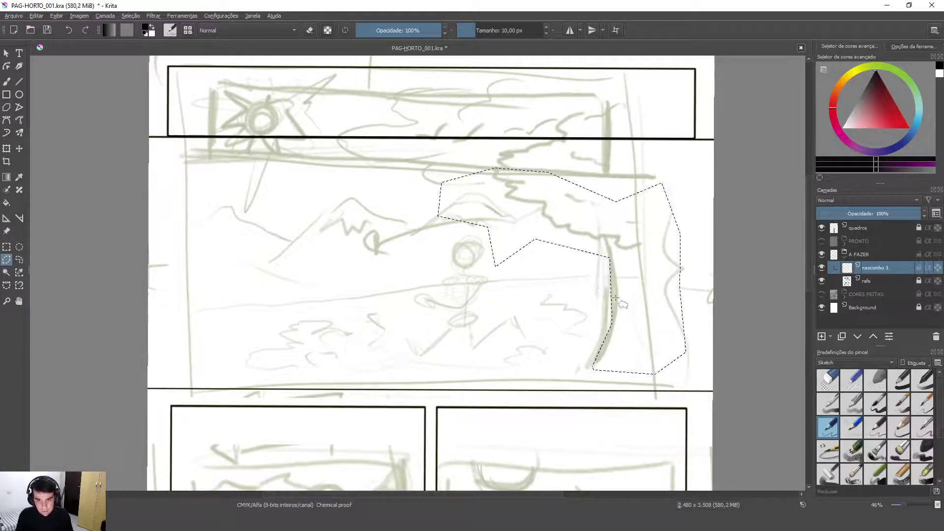
left_click_drag(645, 307, 568, 246)
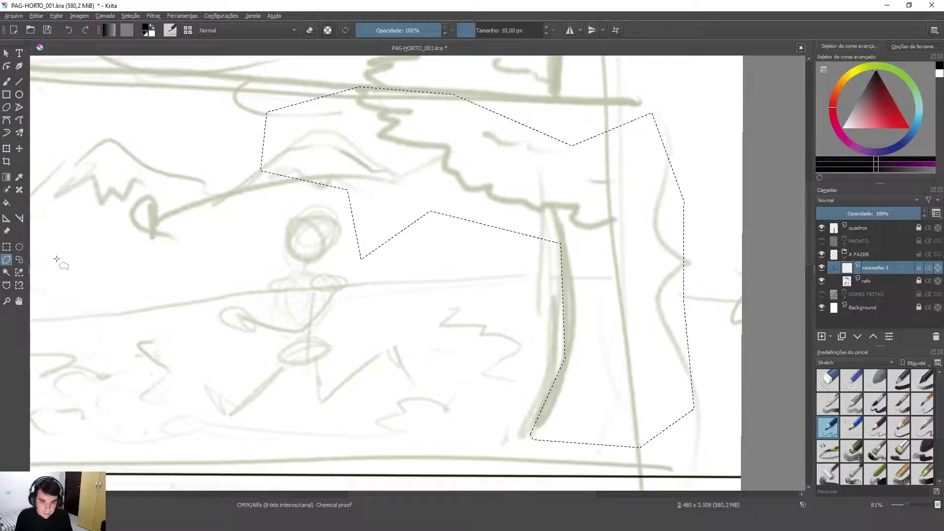
key("ctrl+shift+a")
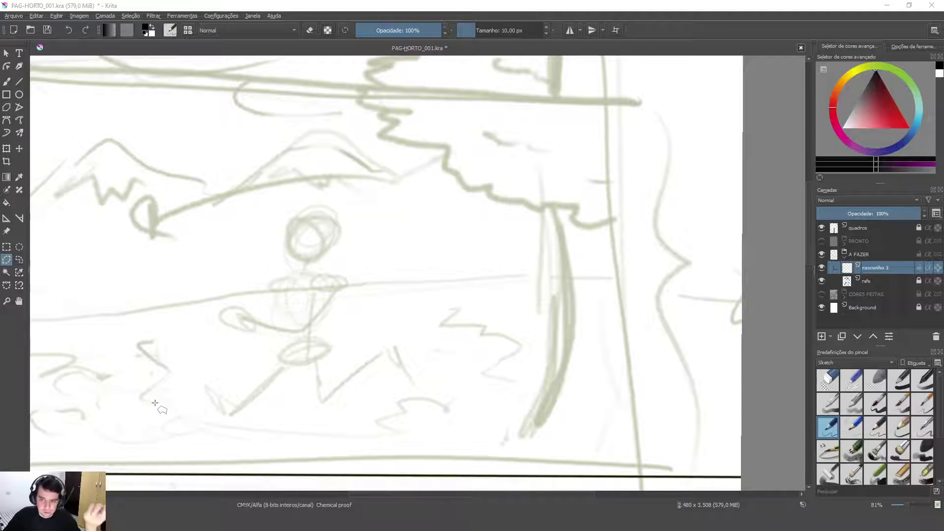
- Create a new document from the A4 (300 ppi) preset in landscape orientation, using the CMYK/Alfa colour model
scroll(573, 329, "down", 4)
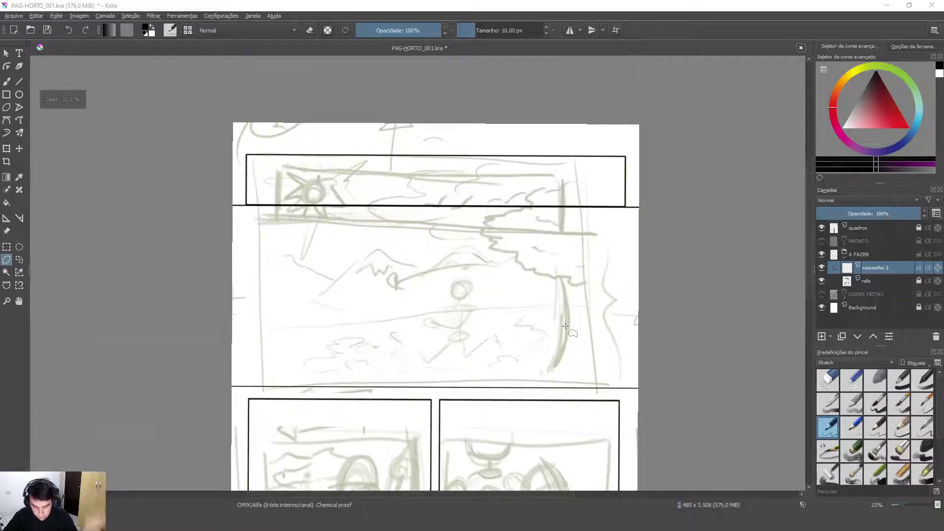
left_click_drag(562, 352, 549, 251)
scroll(548, 250, "down", 1)
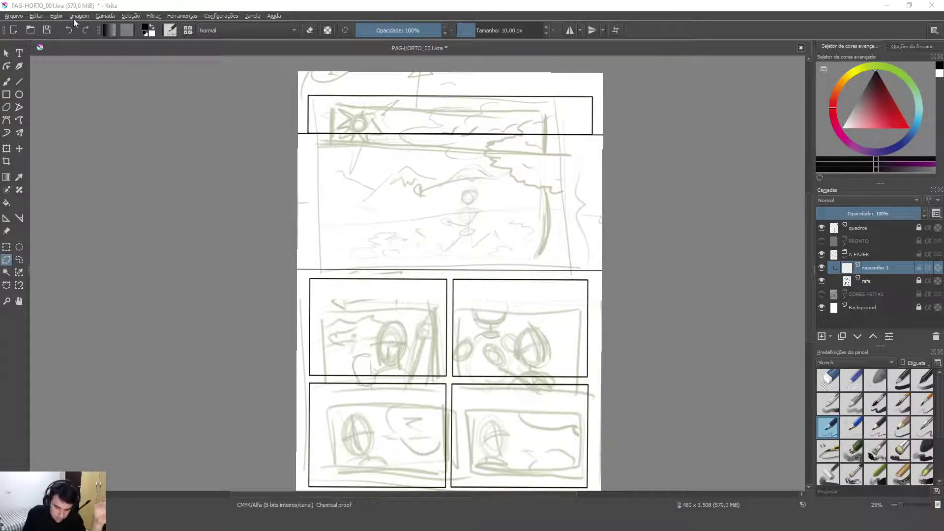
left_click(13, 16)
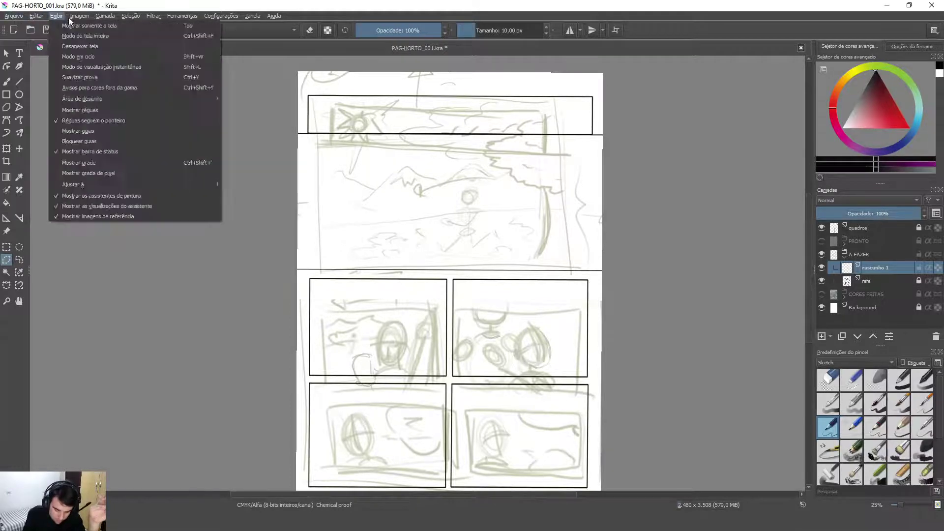
left_click(19, 27)
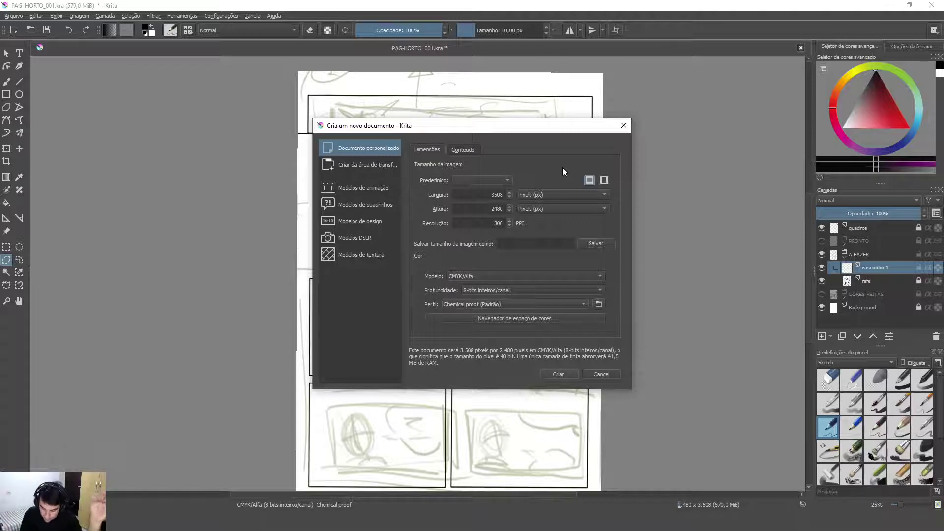
left_click(503, 181)
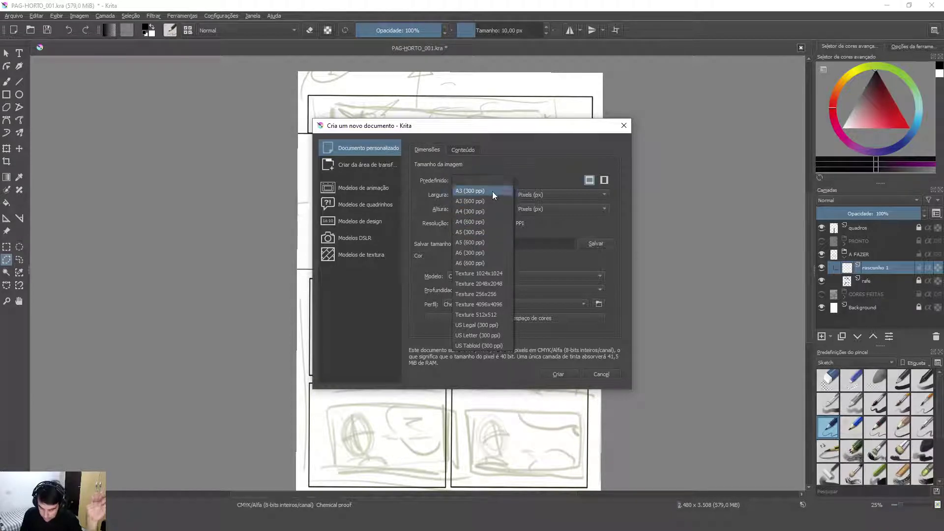
left_click(471, 211)
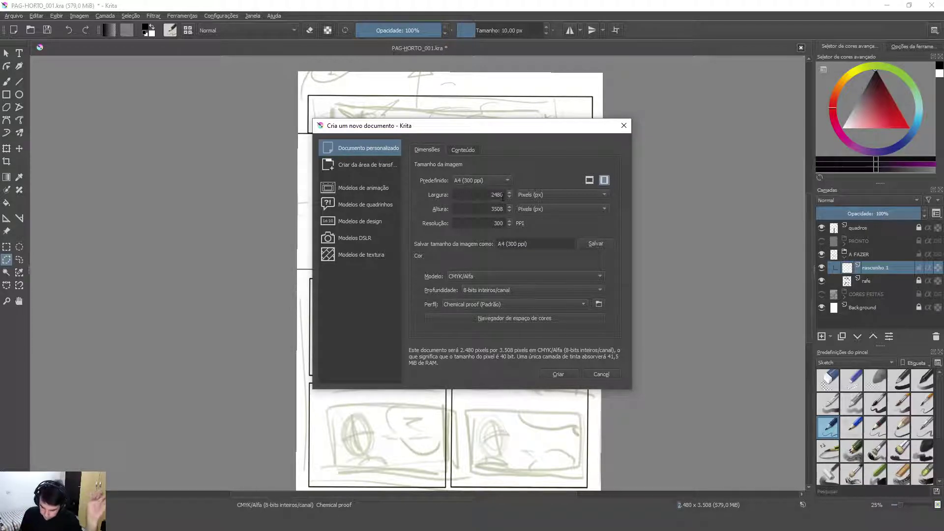
left_click(588, 181)
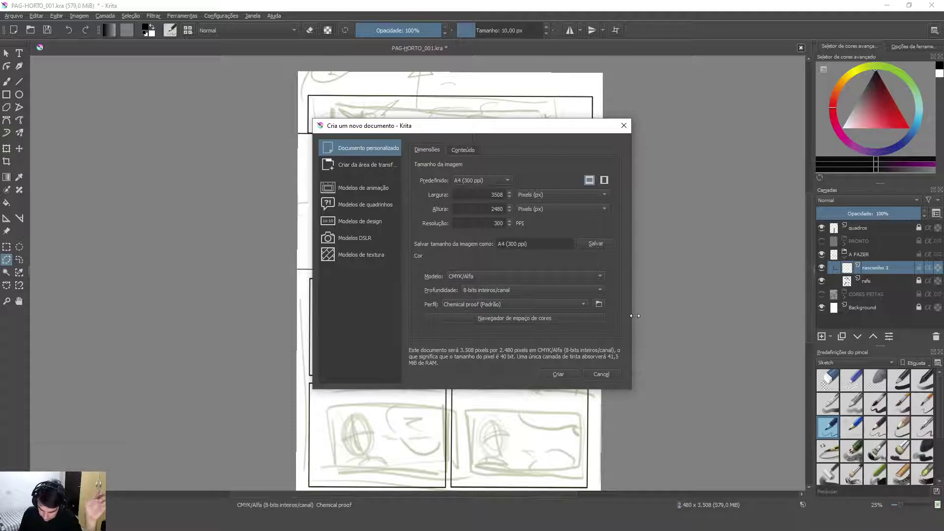
left_click(566, 376)
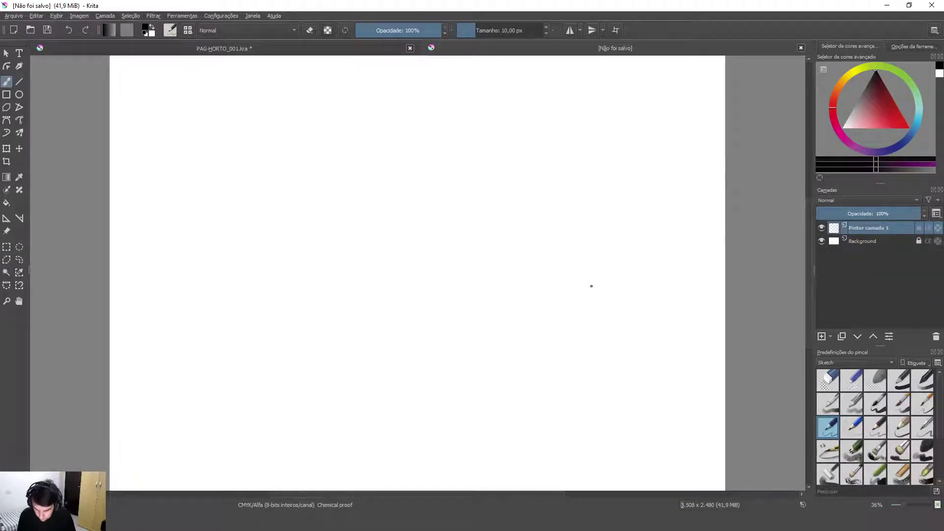
- Hide the new document's Background layer and show it again
left_click_drag(590, 288, 618, 297)
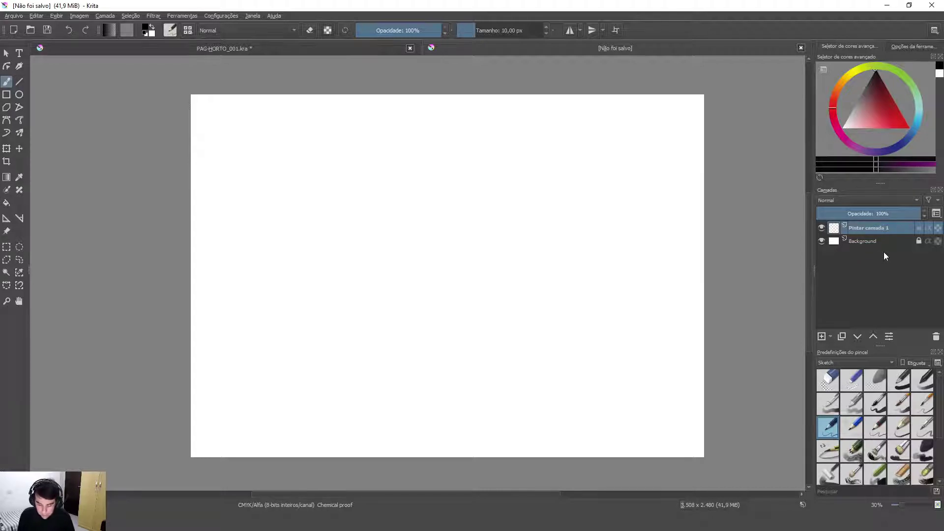
left_click(821, 241)
left_click(821, 240)
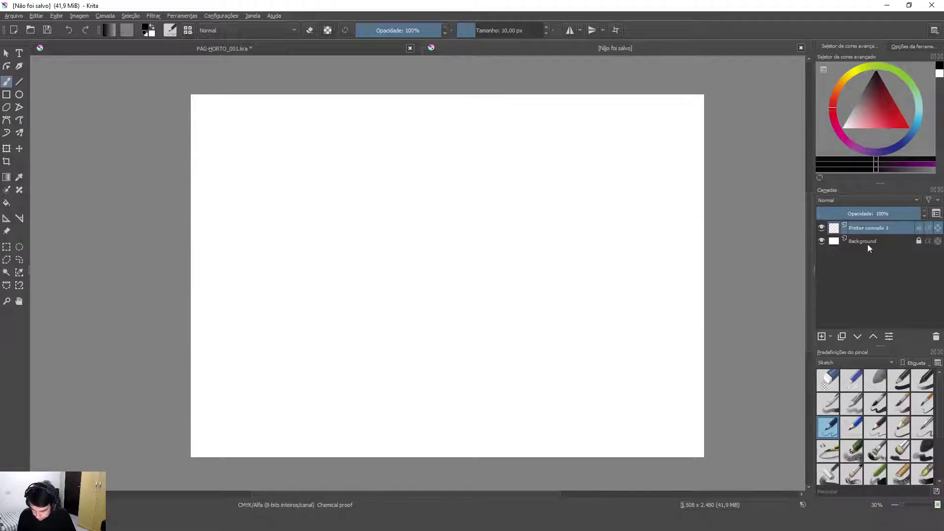
- Hide the Background layer, try a freehand brush stroke on Pintar camada 1 and undo it, and show the Background again
left_click(819, 243)
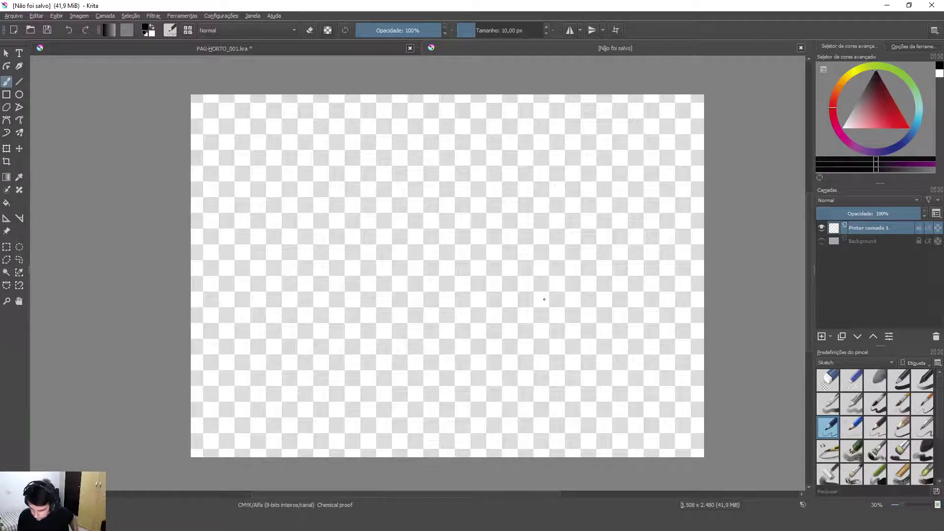
left_click(821, 242)
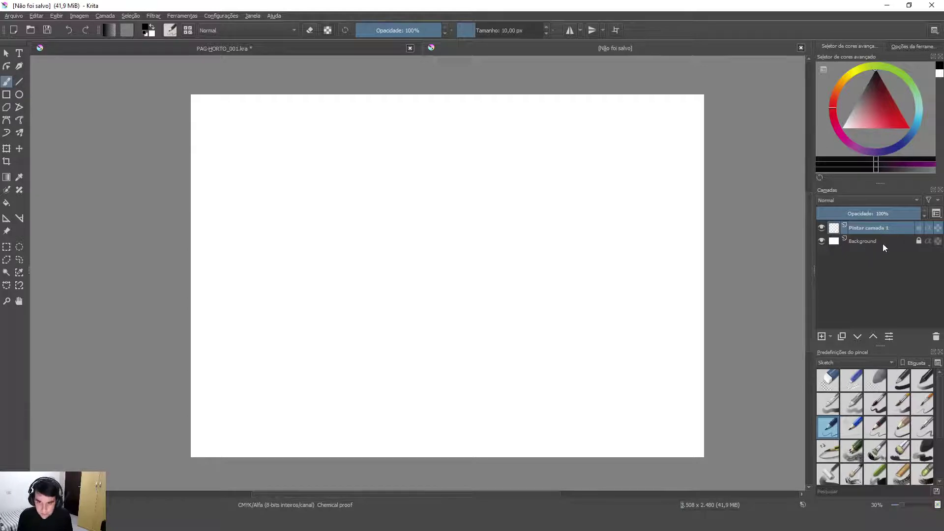
left_click(820, 242)
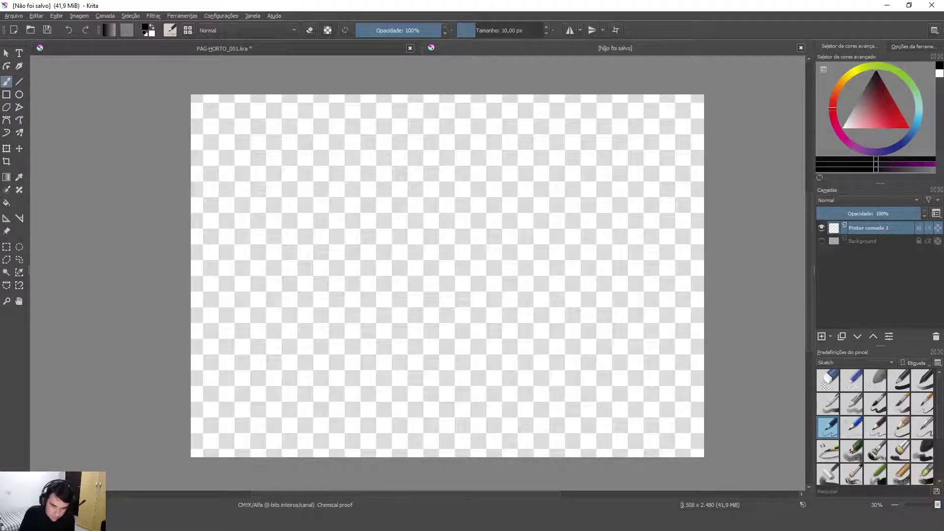
mouse_move(456, 201)
left_mouse_down()
mouse_move(460, 216)
mouse_move(532, 237)
mouse_move(547, 329)
mouse_move(497, 144)
mouse_move(444, 328)
mouse_move(458, 397)
left_mouse_up()
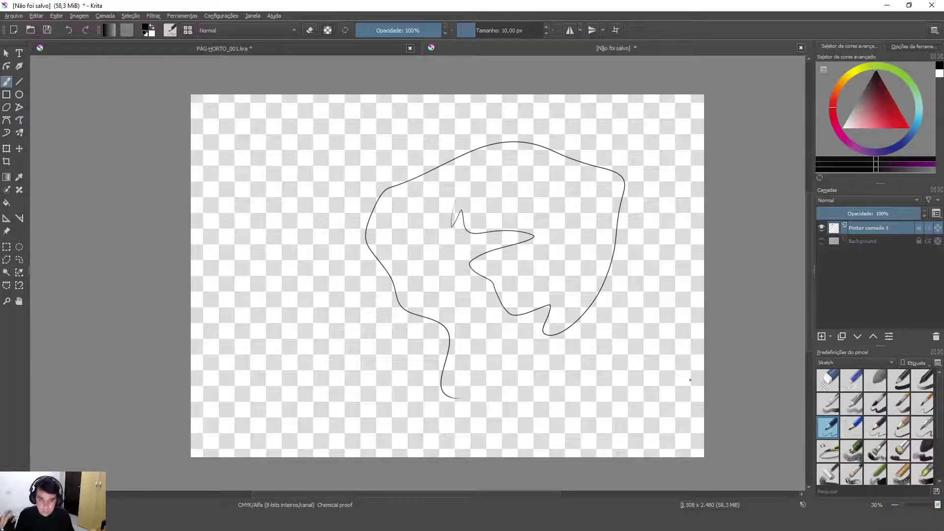
key("ctrl+z")
key("ctrl+z")
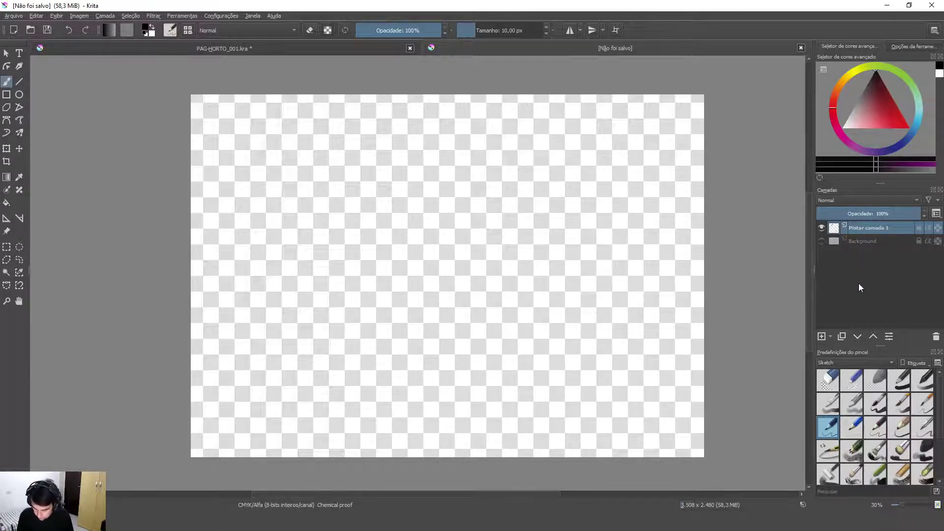
left_click(821, 241)
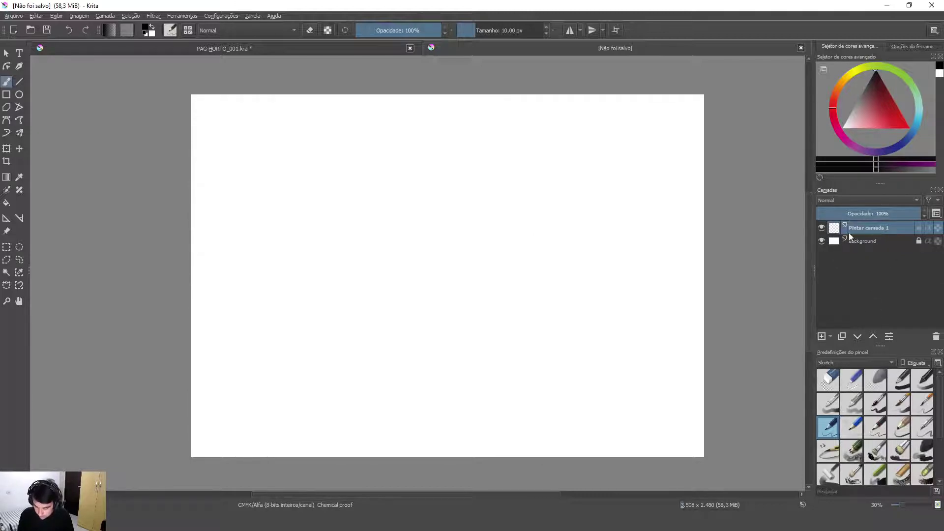
- Toggle the visibility of Pintar camada 1 and the Background layer off and back on
left_click(821, 227)
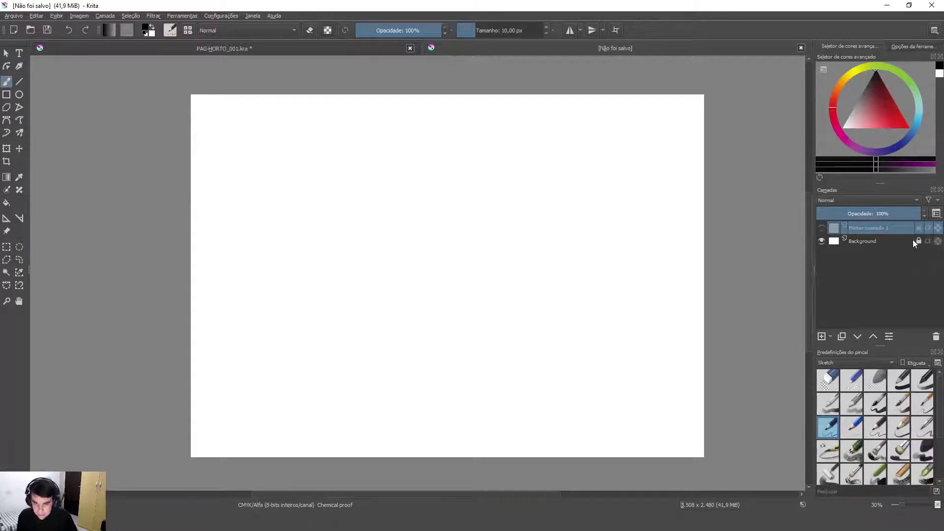
left_click(820, 242)
left_click(819, 242)
left_click(821, 241)
left_click(821, 240)
left_click(820, 241)
left_click(821, 241)
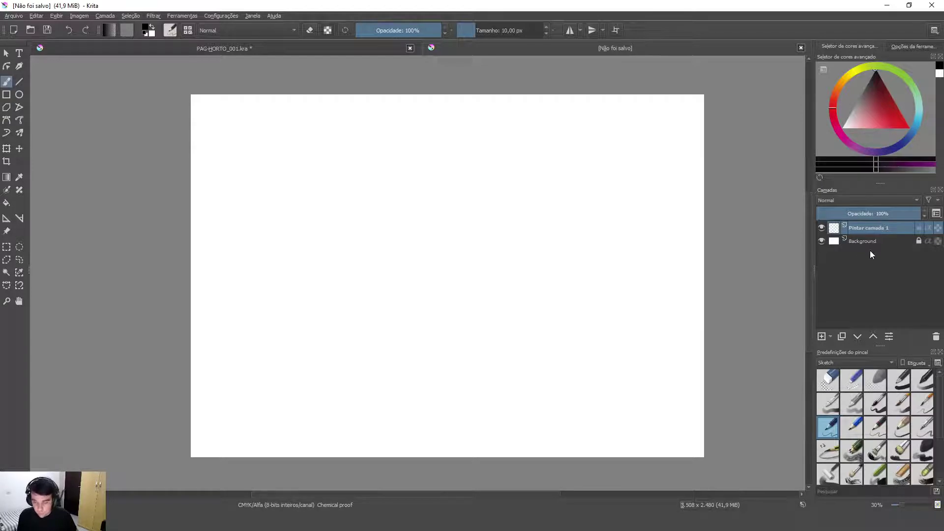
- Try to paint with the brush on the locked Background layer
left_click(918, 242)
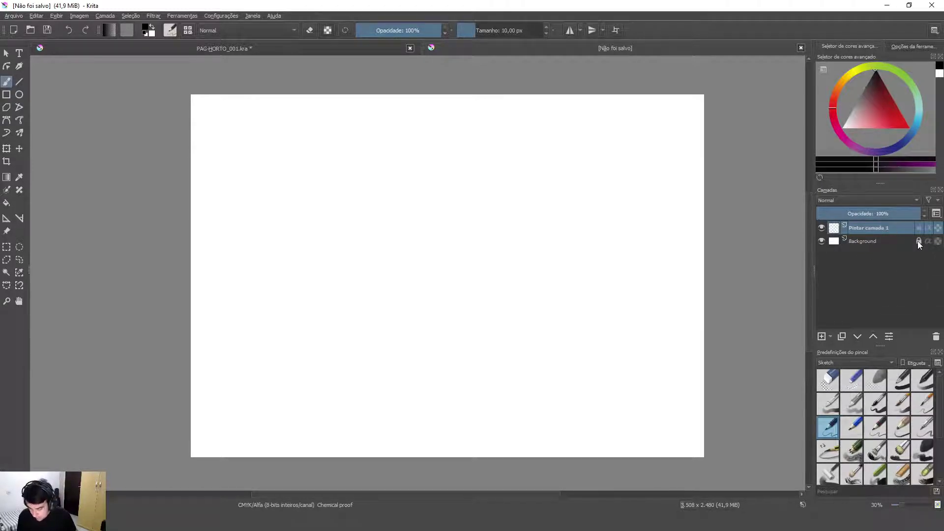
left_click(880, 241)
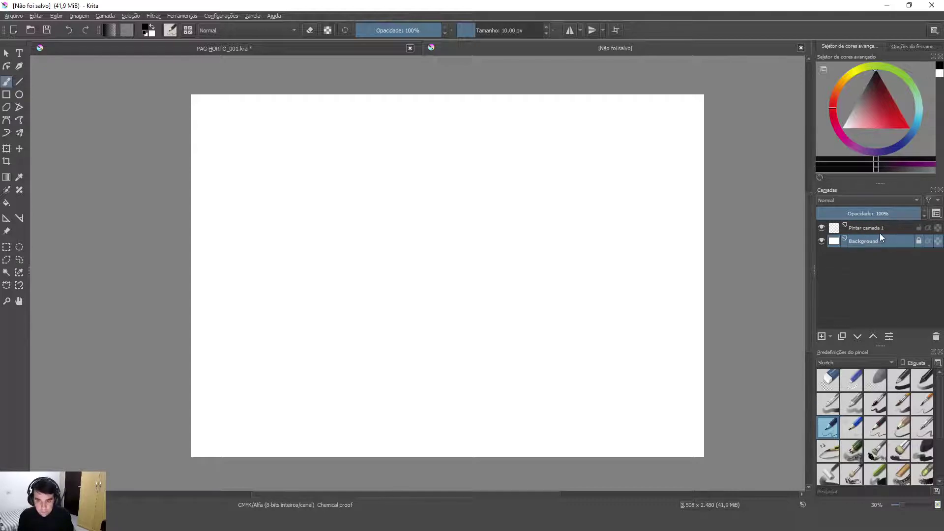
left_click(518, 231)
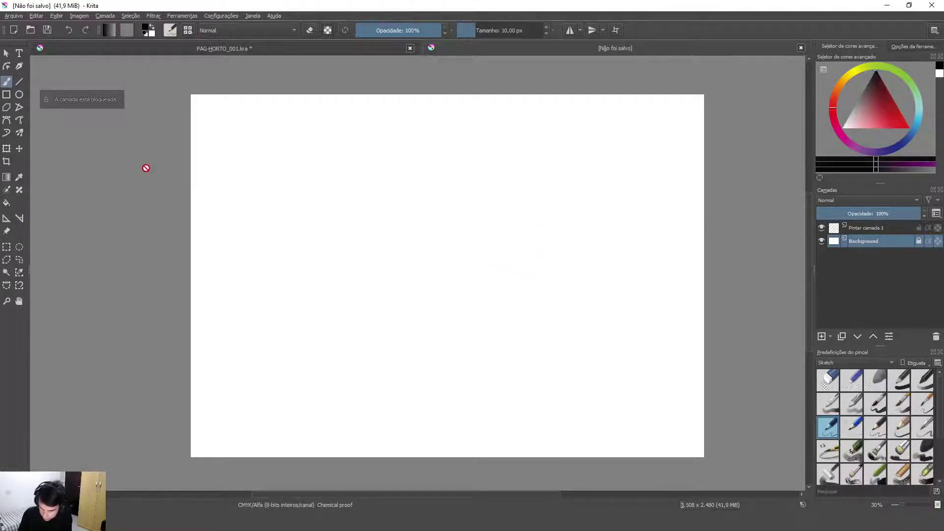
- Draw a freehand wavy, angular stroke in the middle of the canvas on Pintar camada 1 and unlock the Background layer
left_click(887, 231)
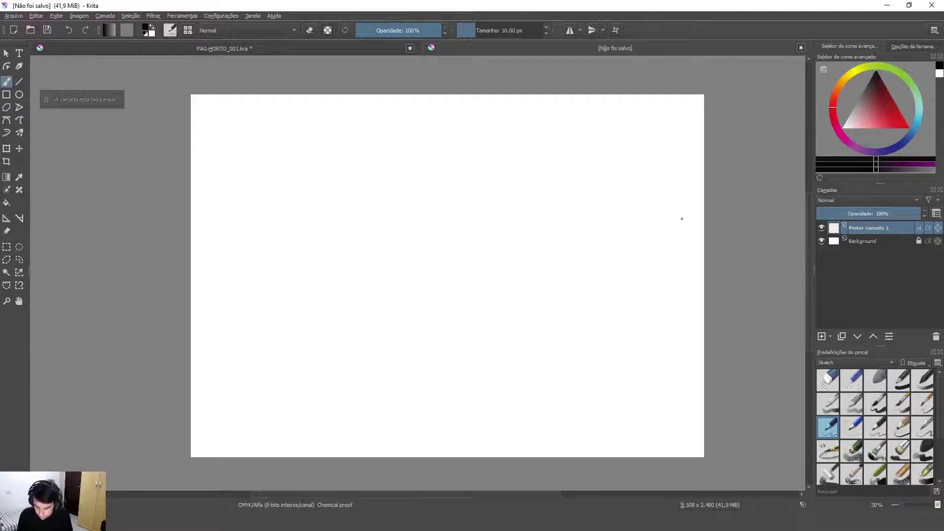
mouse_move(407, 207)
left_mouse_down()
mouse_move(398, 252)
mouse_move(481, 333)
mouse_move(539, 336)
mouse_move(588, 250)
mouse_move(540, 183)
mouse_move(482, 215)
mouse_move(502, 263)
mouse_move(547, 244)
mouse_move(544, 271)
left_mouse_up()
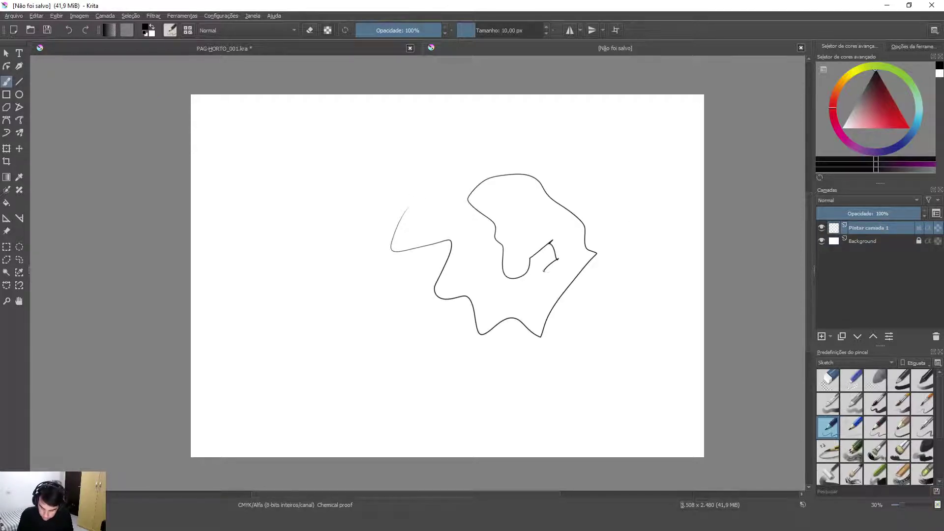
left_click(919, 228)
left_click(566, 286)
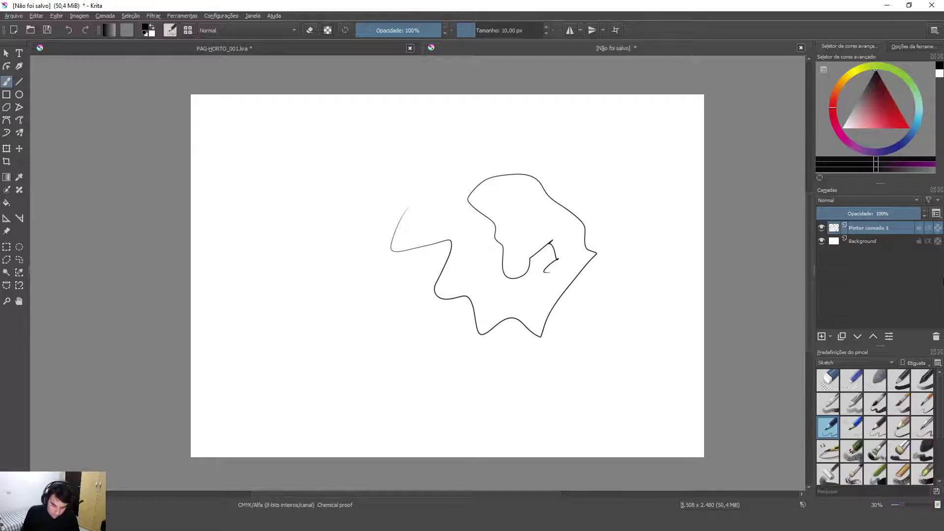
- Move the Background layer down and to the right, and shift the stroke on Pintar camada 1 to the left
left_click(19, 149)
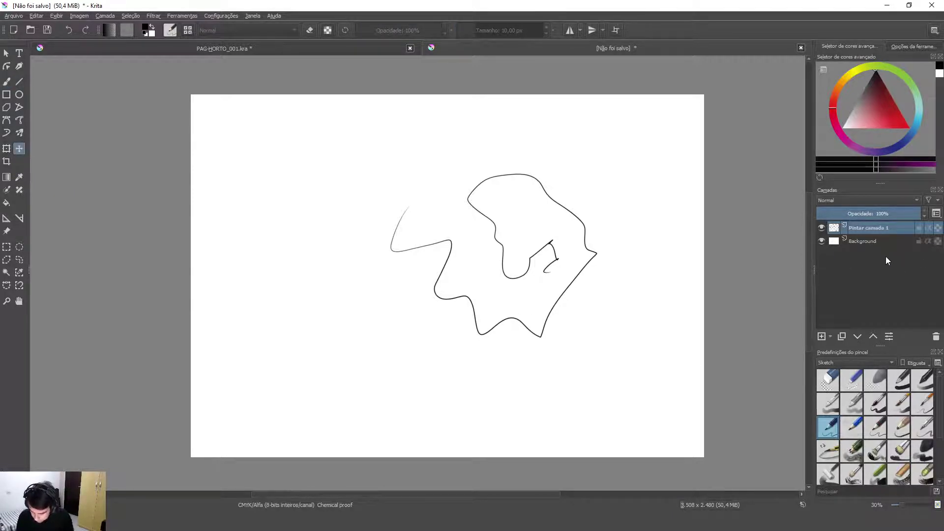
left_click(869, 241)
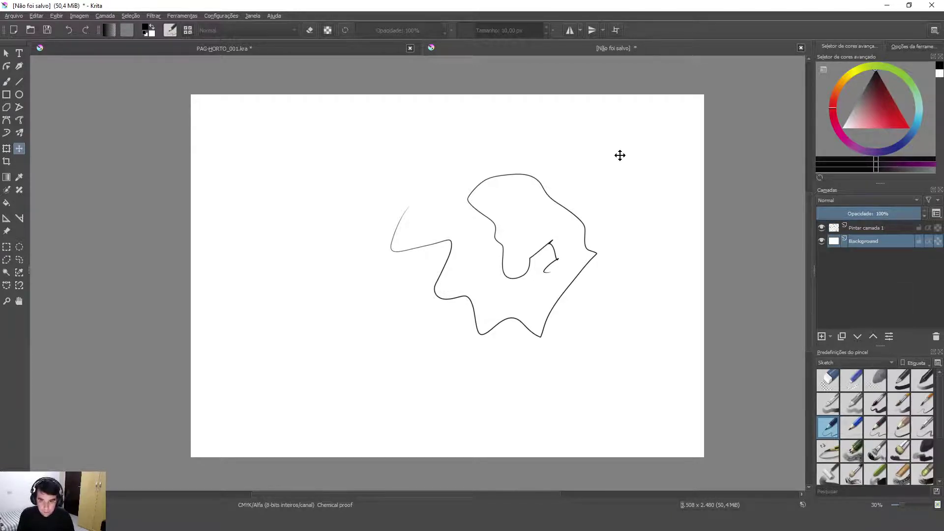
left_click_drag(632, 179, 702, 255)
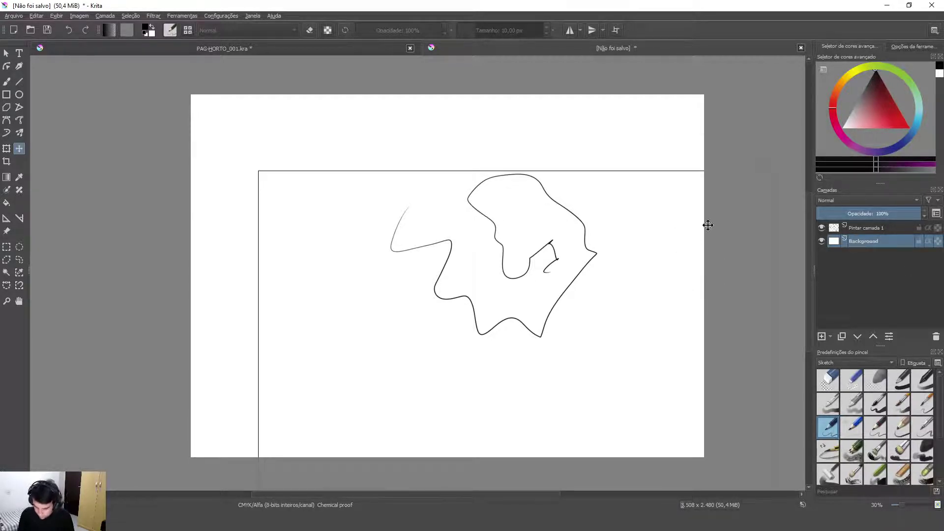
left_click_drag(644, 391, 666, 371)
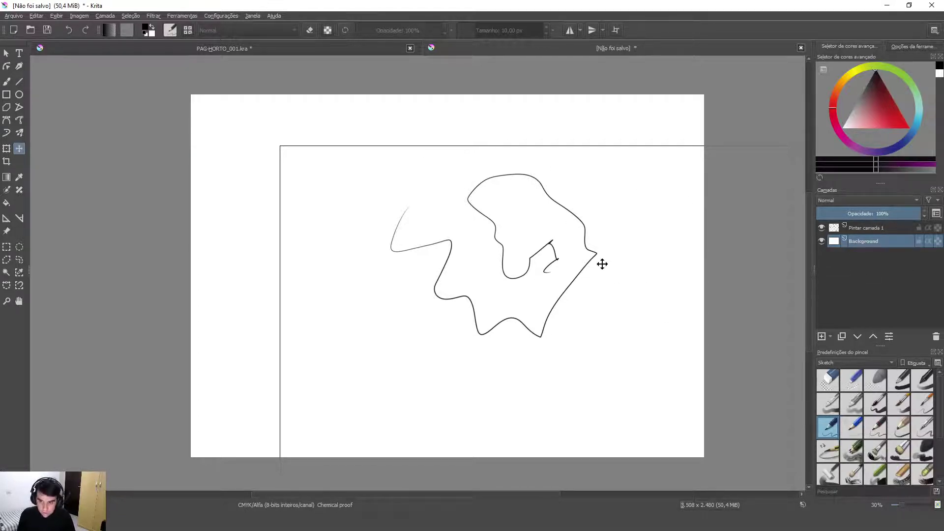
left_click(877, 228)
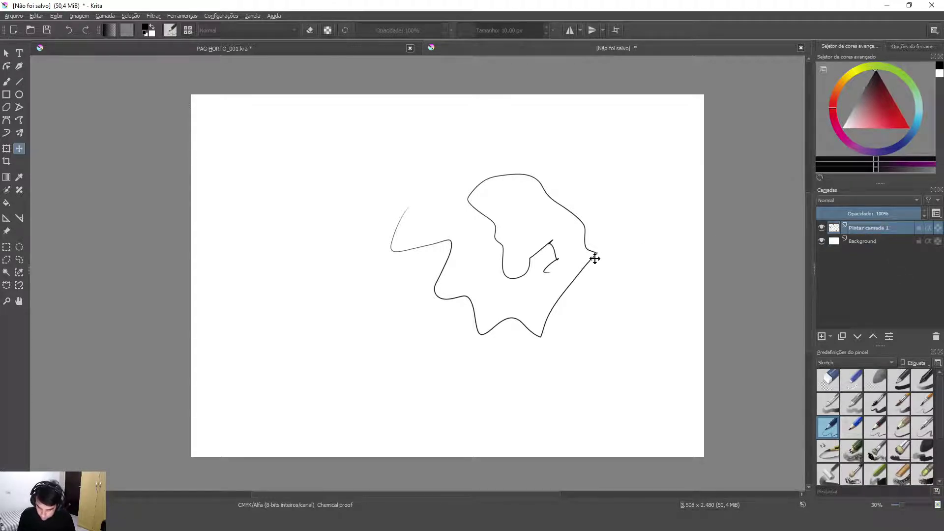
mouse_move(592, 255)
left_mouse_down()
mouse_move(477, 345)
mouse_move(470, 253)
mouse_move(508, 295)
mouse_move(408, 204)
mouse_move(352, 219)
mouse_move(524, 237)
mouse_move(415, 324)
mouse_move(434, 295)
mouse_move(488, 302)
mouse_move(415, 308)
mouse_move(480, 341)
mouse_move(499, 330)
mouse_move(545, 342)
mouse_move(575, 250)
mouse_move(525, 247)
mouse_move(522, 255)
left_mouse_up()
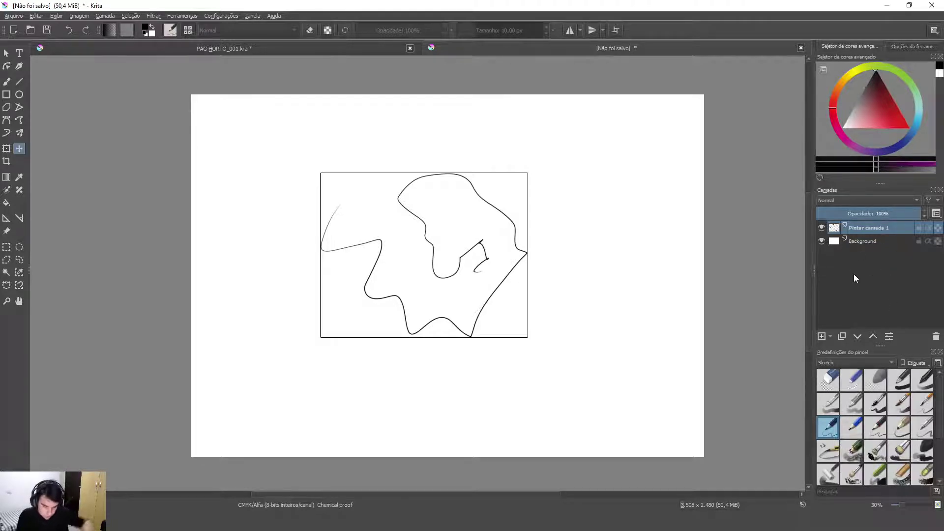
- Add a new paint layer above Pintar camada 1 and look through the other available layer types
key("Insert")
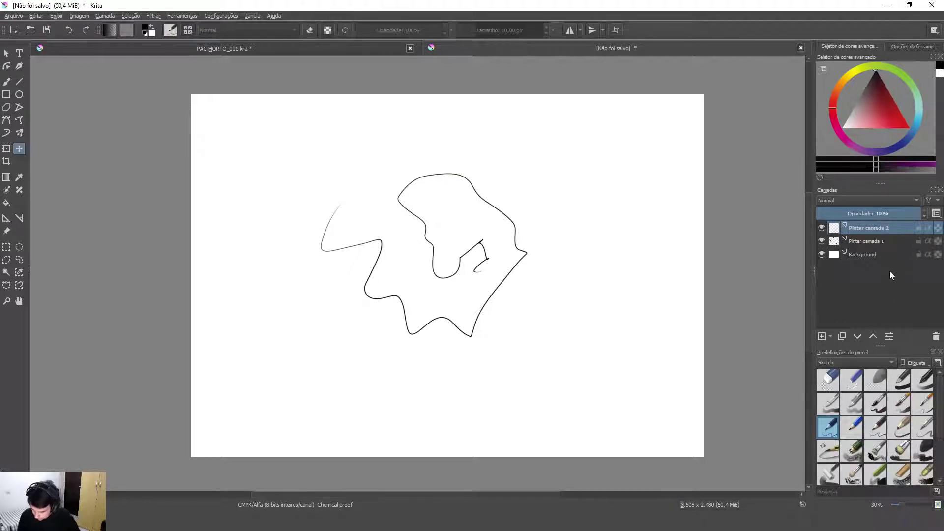
key("ctrl+z")
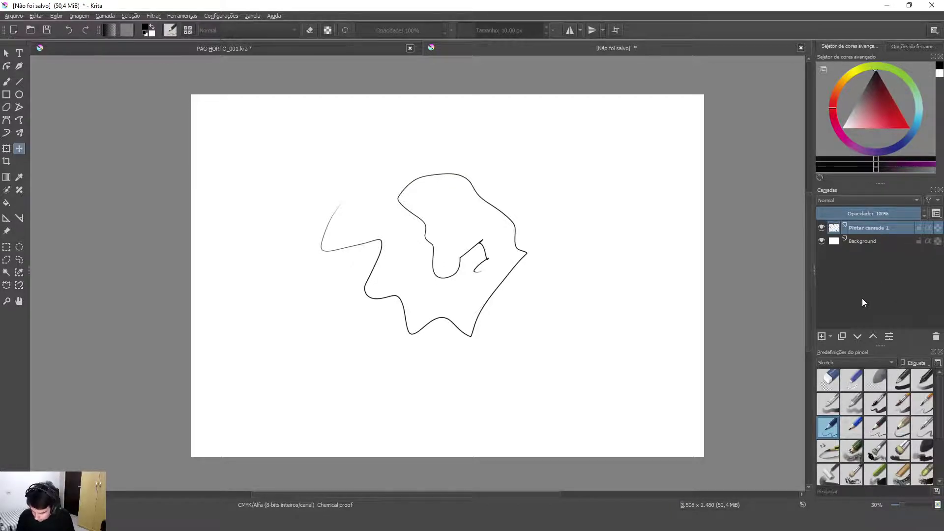
left_click(819, 338)
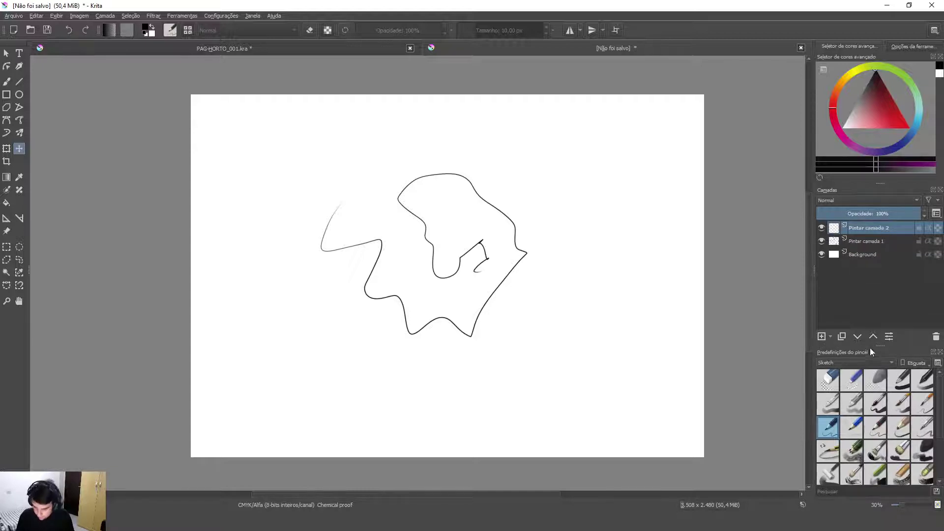
left_click(830, 337)
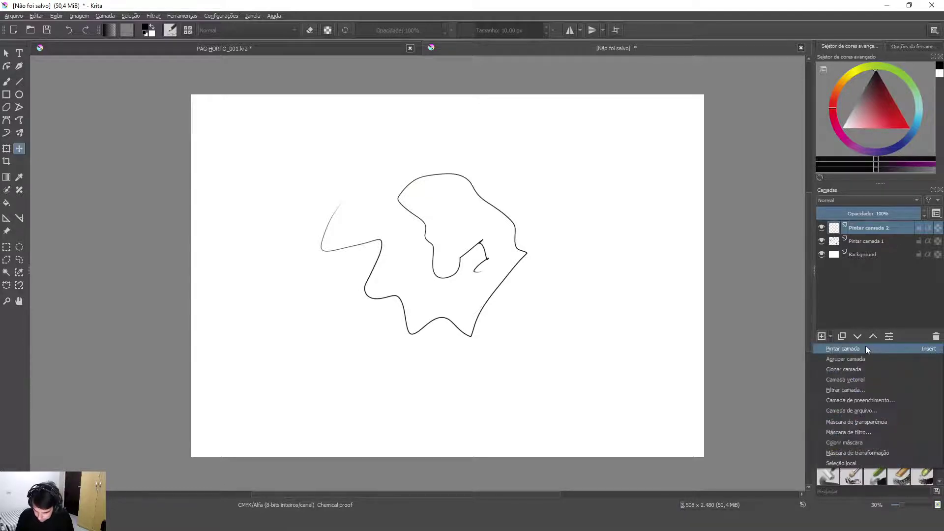
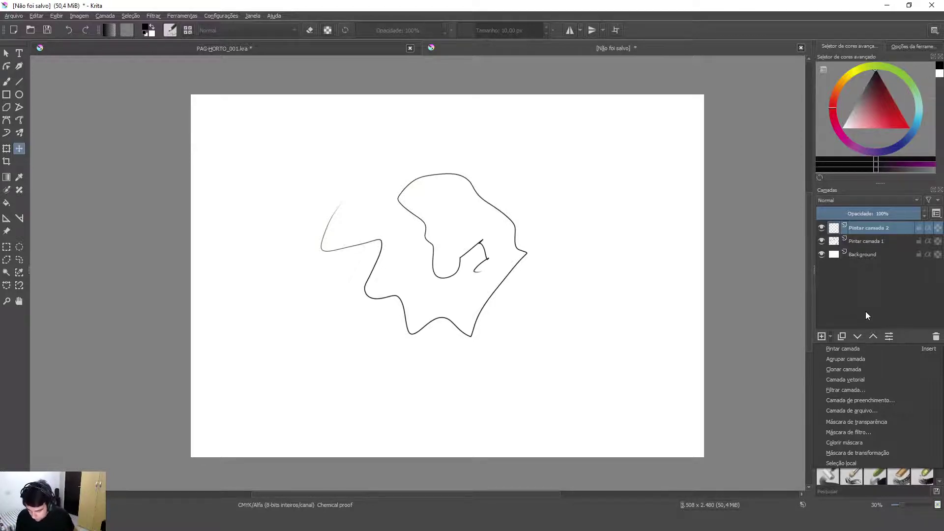
left_click(879, 295)
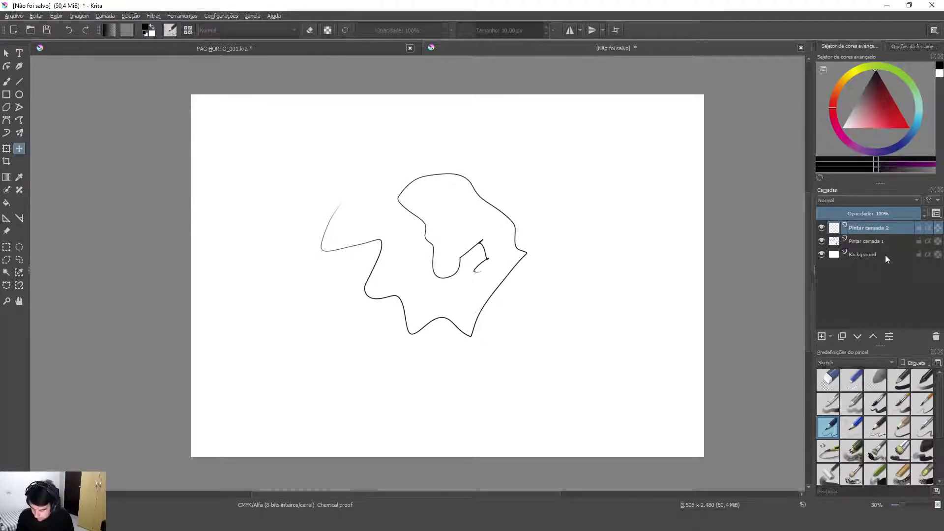
- Duplicate Pintar camada 2 and undo the copy, and move Pintar camada 1 above Pintar camada 2 and back below it
left_click(842, 337)
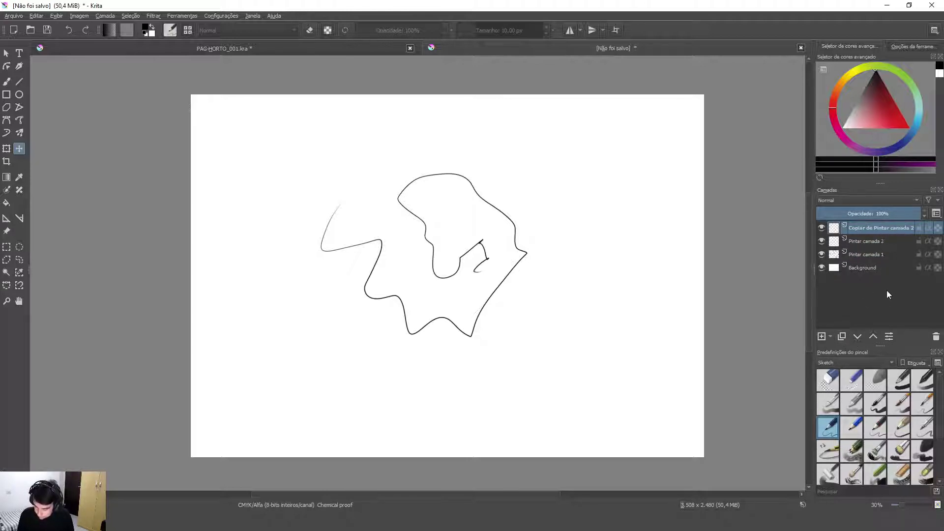
key("ctrl+z")
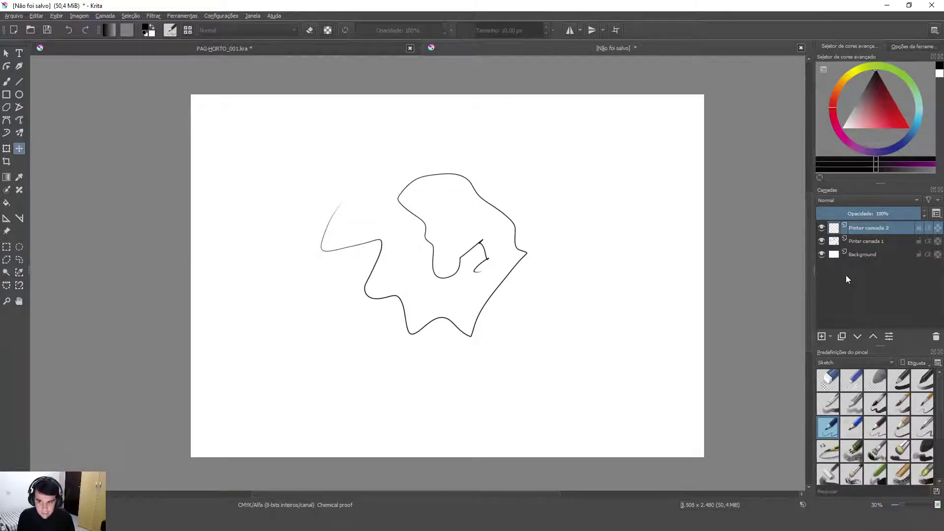
left_click(884, 246)
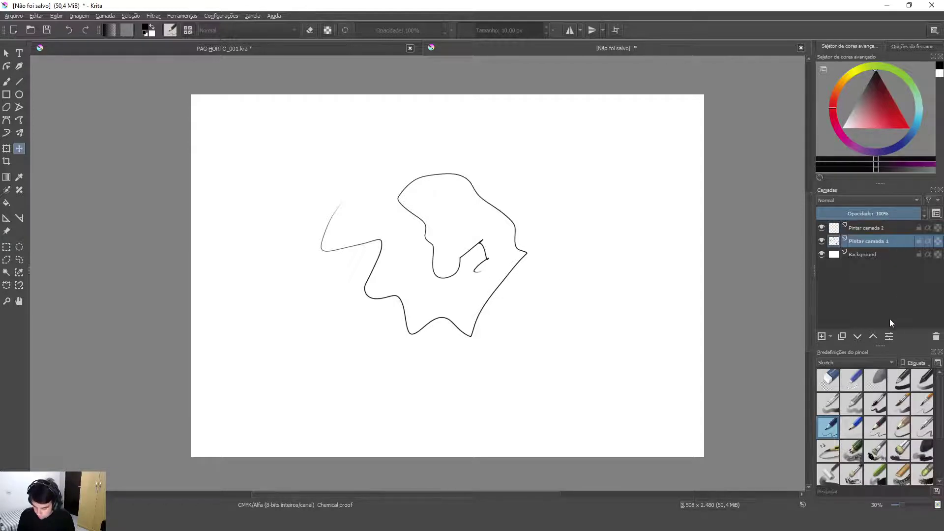
left_click(872, 338)
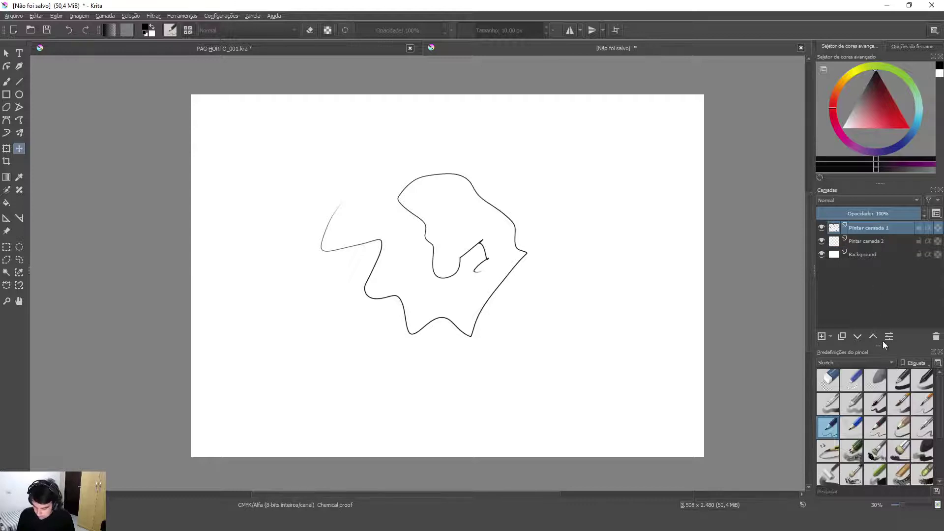
key("ctrl+z")
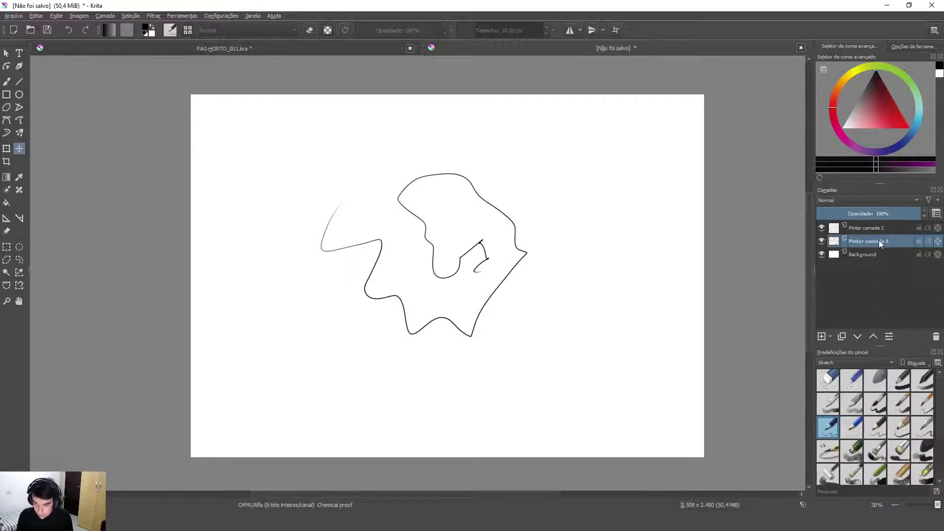
left_click(872, 338)
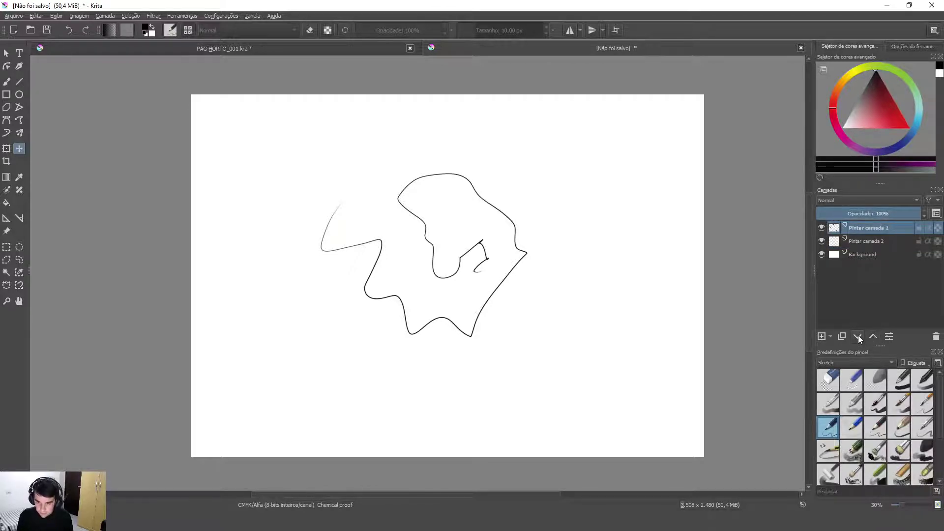
left_click(858, 336)
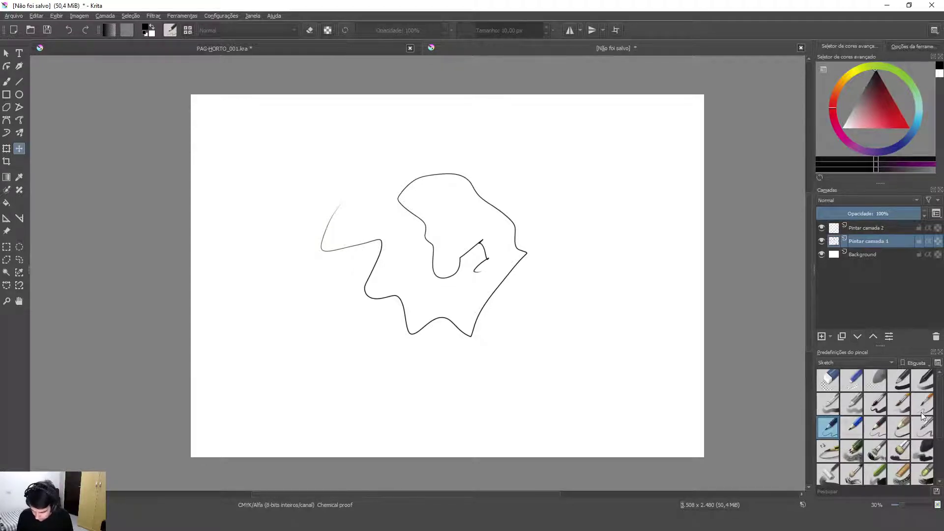
- Try an orange colour label on Pintar camada 1 in its layer properties and discard the change
key("F3")
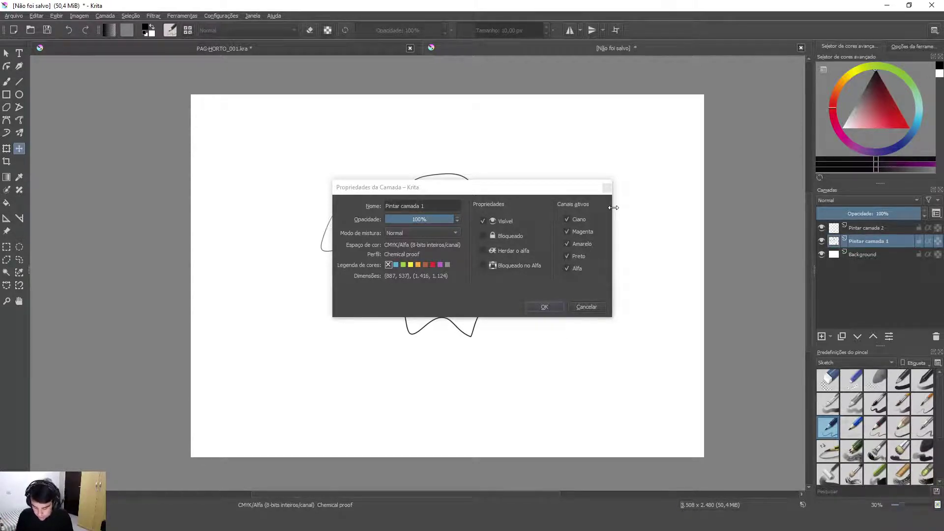
left_click(419, 265)
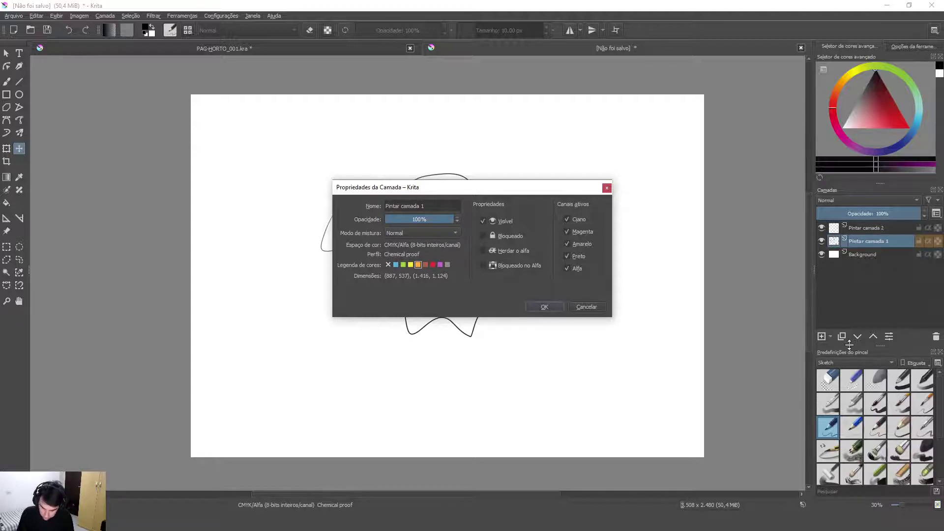
left_click_drag(432, 206, 385, 206)
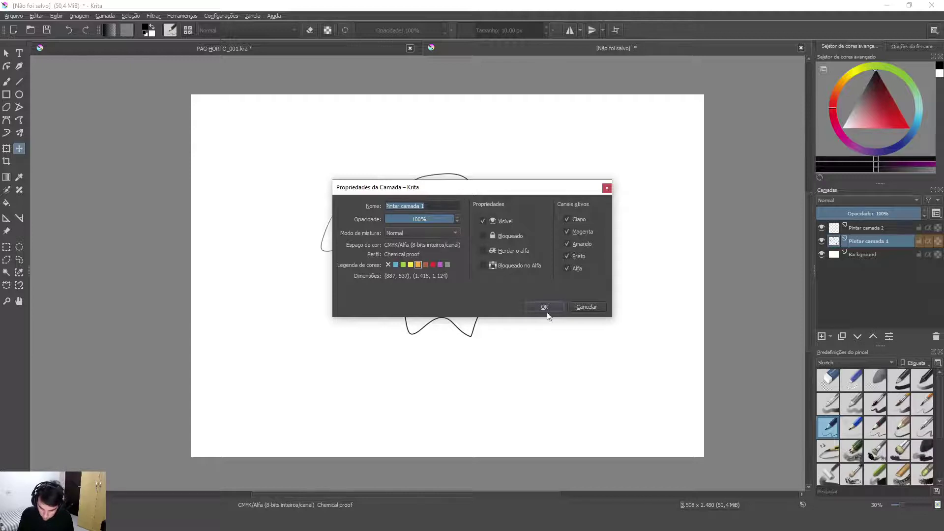
left_click(586, 307)
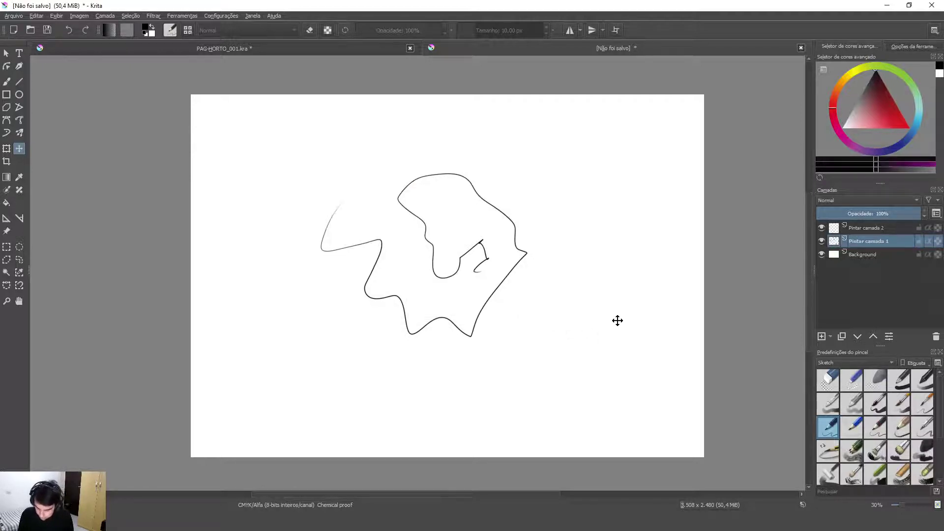
- Rename the layer Pintar camada 1 as rascunho
double_click(879, 242)
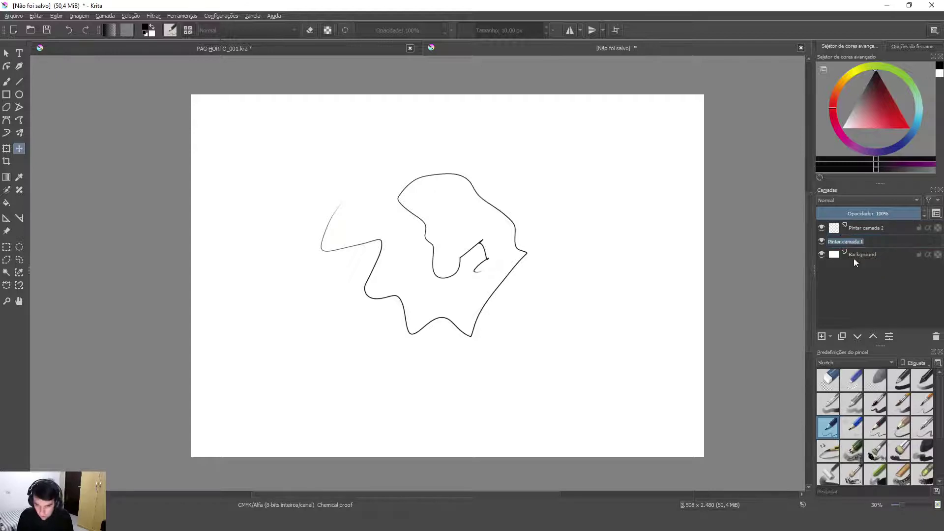
type("ras")
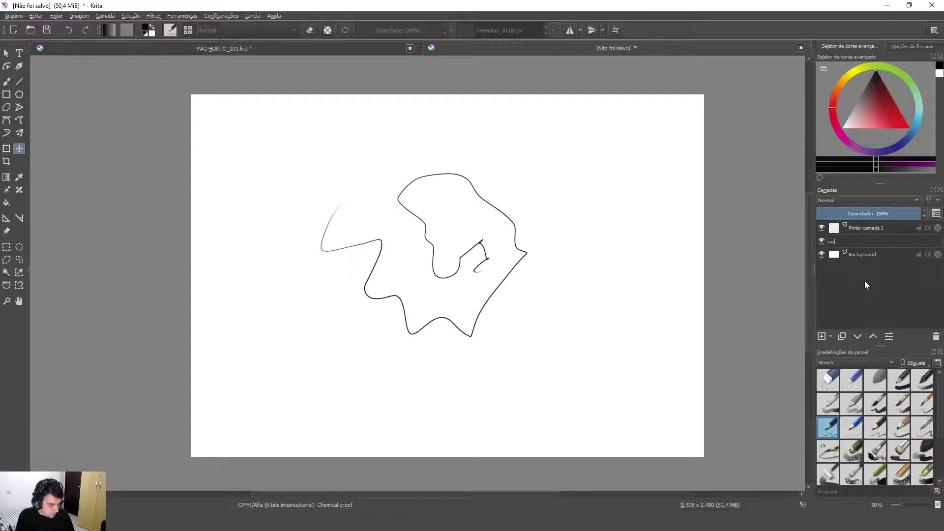
type("c")
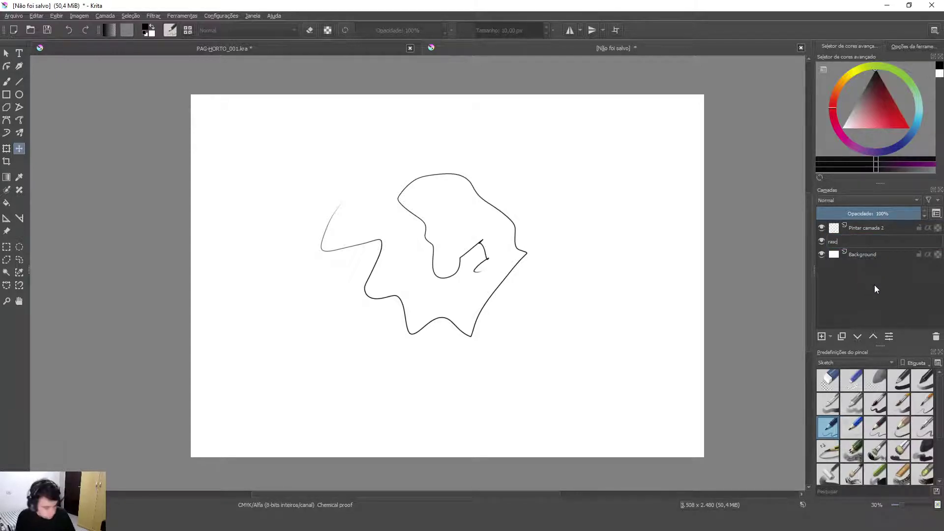
type("unho")
key("Return")
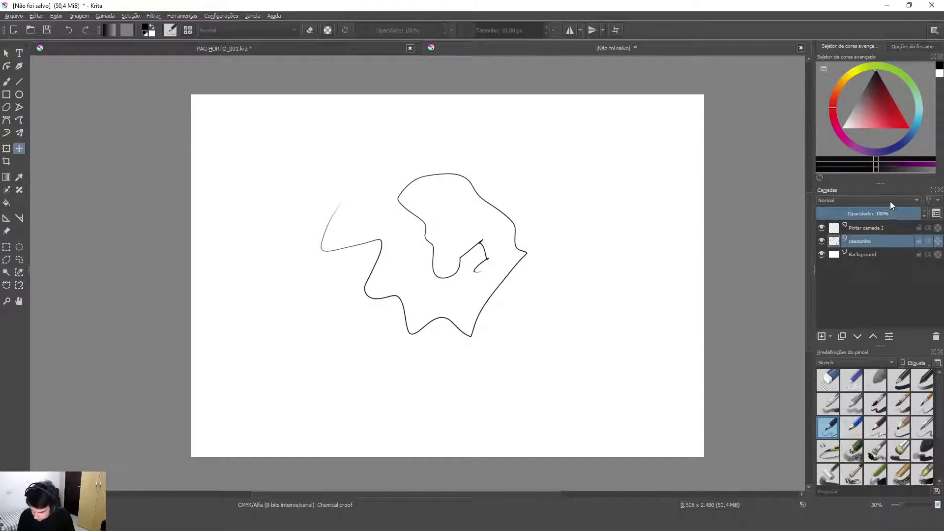
- Hide and show the rascunho layer, and lower its opacity to 11% and restore it to 100%
left_click_drag(880, 213, 930, 224)
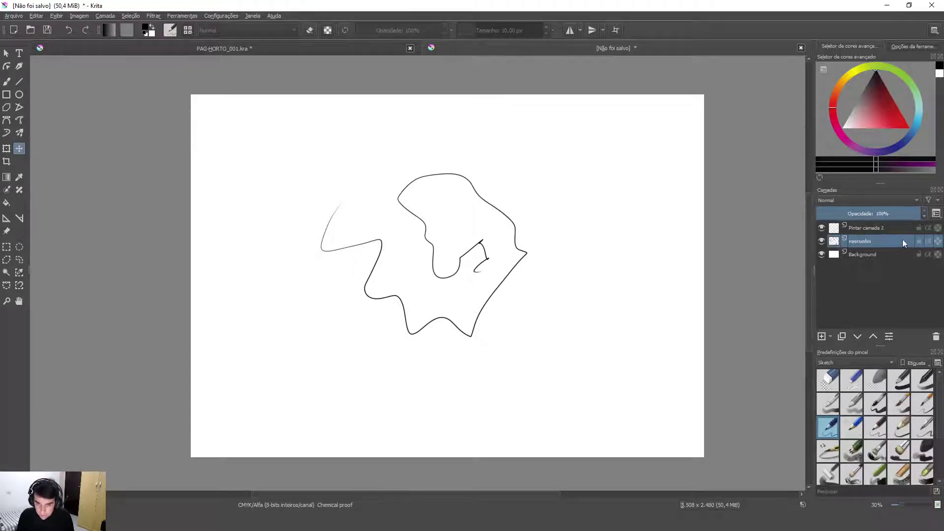
mouse_move(918, 247)
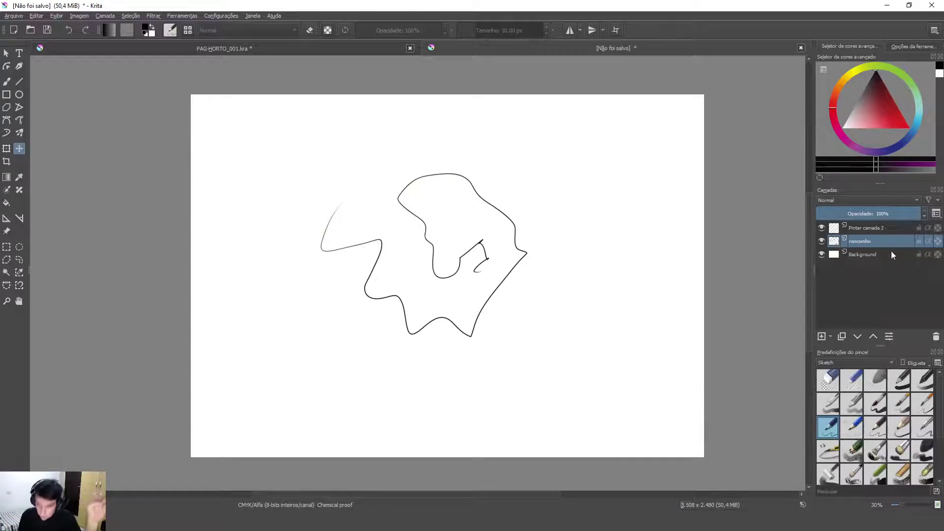
left_click(821, 241)
left_click(821, 242)
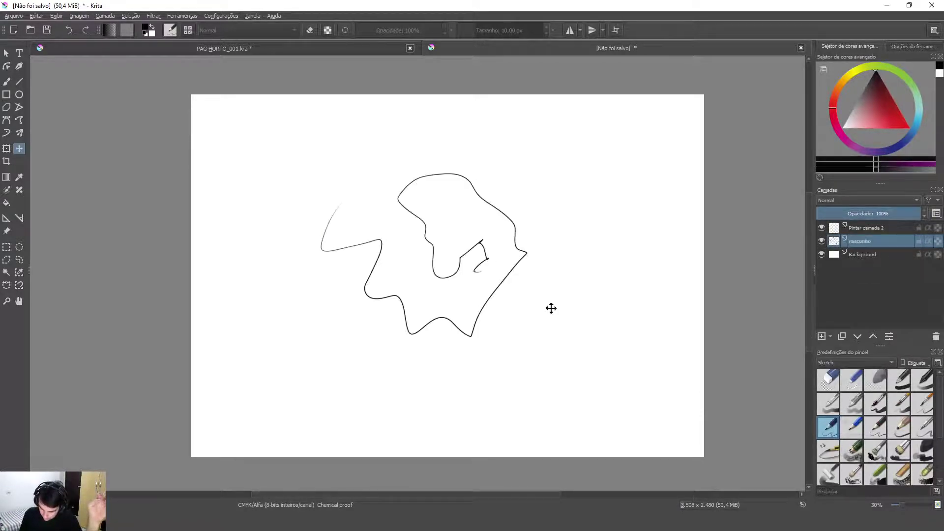
left_click_drag(885, 216, 829, 220)
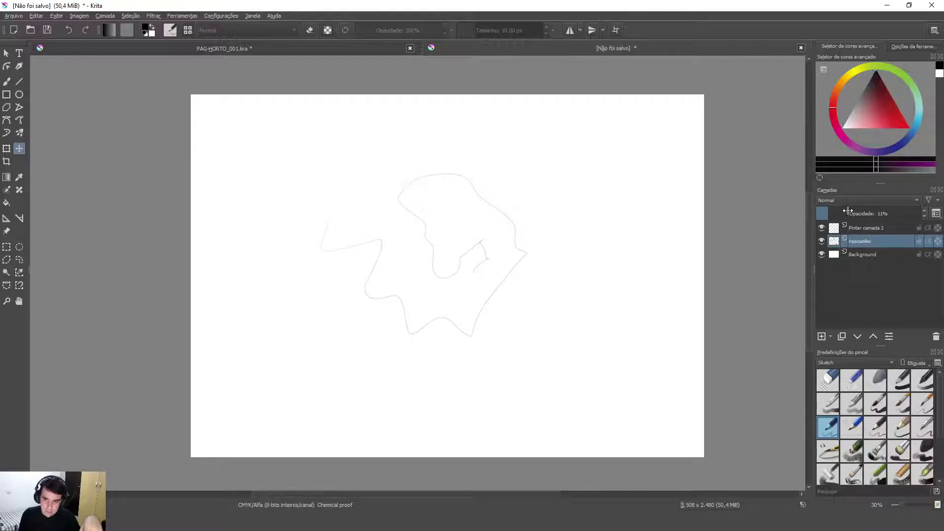
left_click_drag(848, 216, 930, 214)
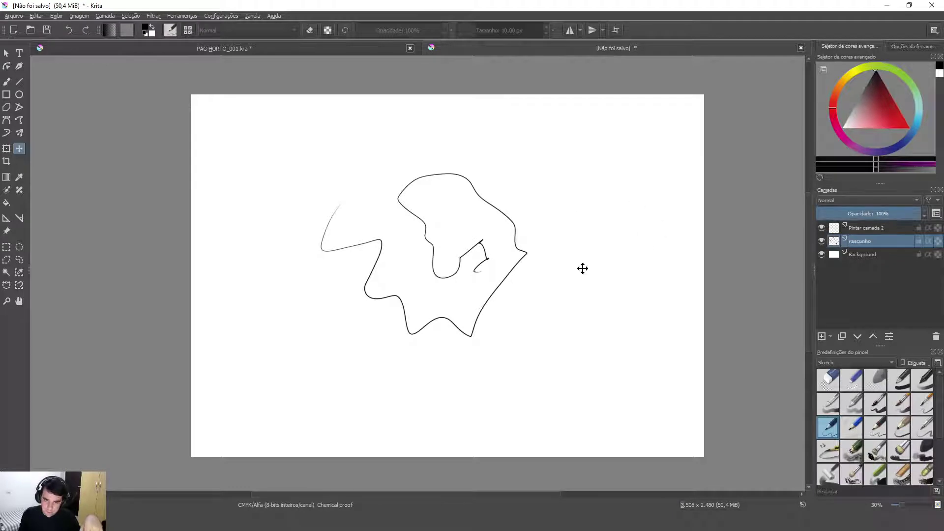
- Draw an eye, teeth, an eyebrow and a long wavy line around the existing stroke with the brush on Pintar camada 2
left_click(873, 228)
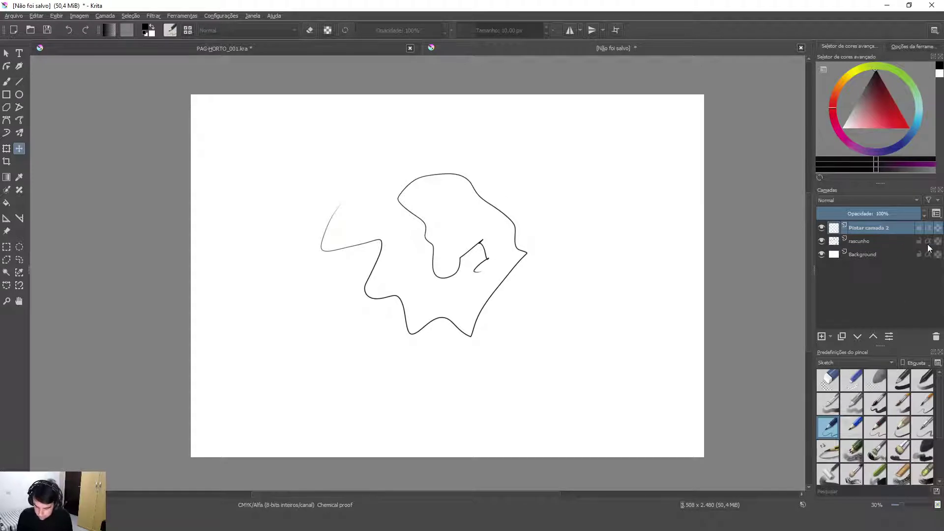
left_click(12, 83)
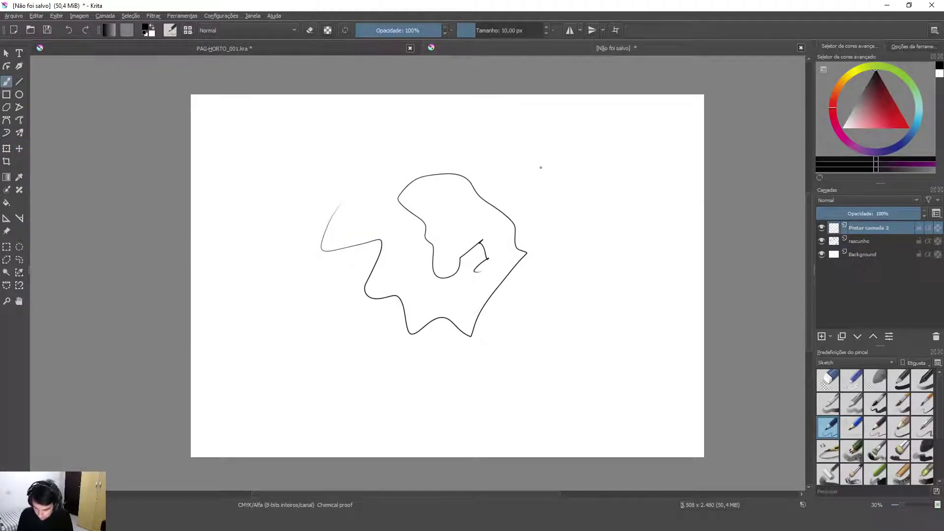
mouse_move(453, 218)
left_mouse_down()
mouse_move(442, 225)
mouse_move(459, 221)
left_mouse_up()
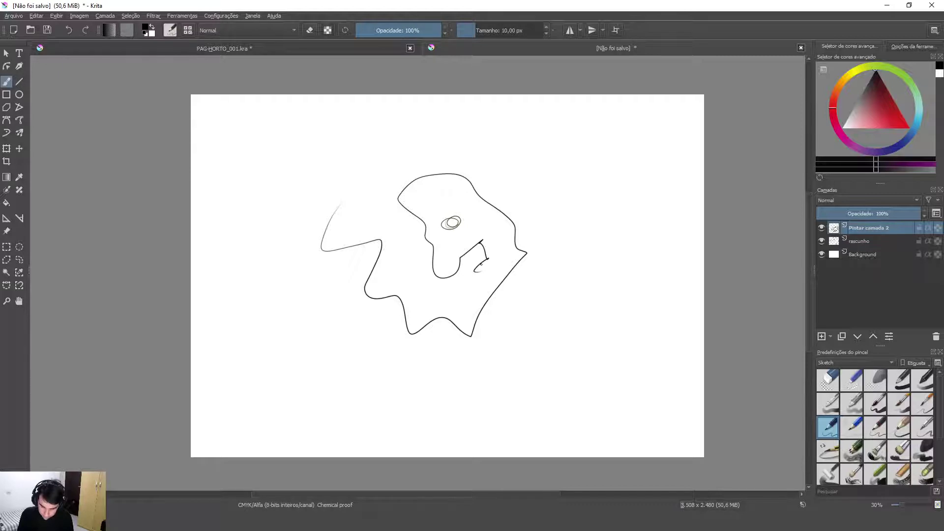
left_click_drag(466, 253, 487, 258)
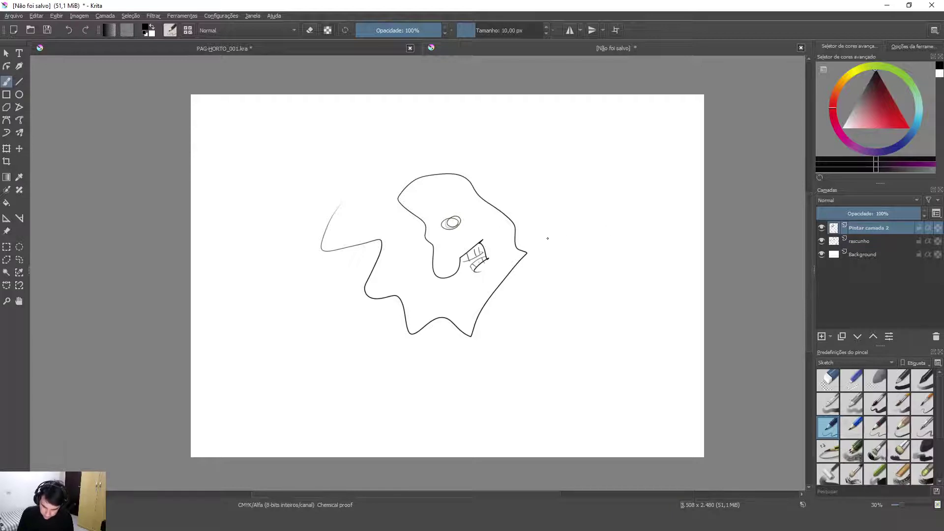
left_click_drag(435, 200, 467, 207)
mouse_move(339, 196)
left_mouse_down()
mouse_move(306, 267)
mouse_move(334, 320)
mouse_move(406, 368)
mouse_move(506, 357)
mouse_move(556, 262)
left_mouse_up()
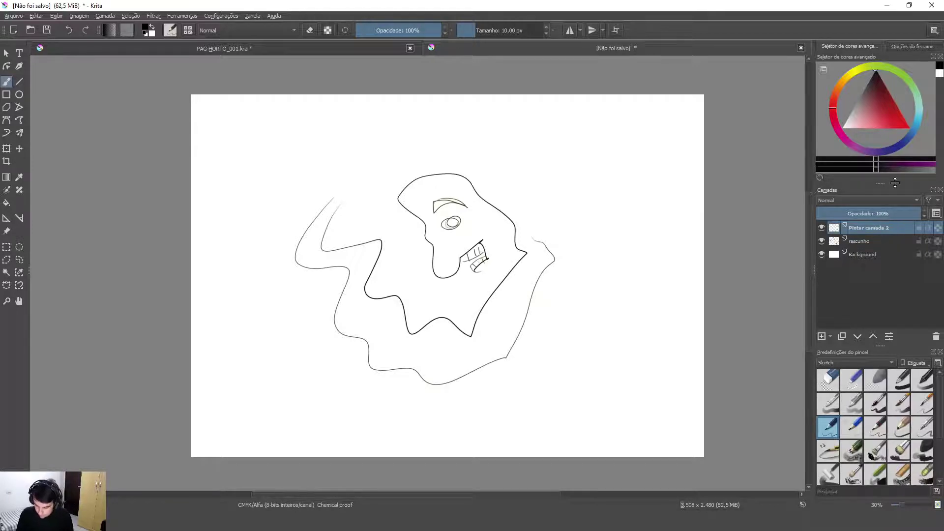
- Try moving the Pintar camada 2 drawing up and to the right, and undo the move
left_click(19, 148)
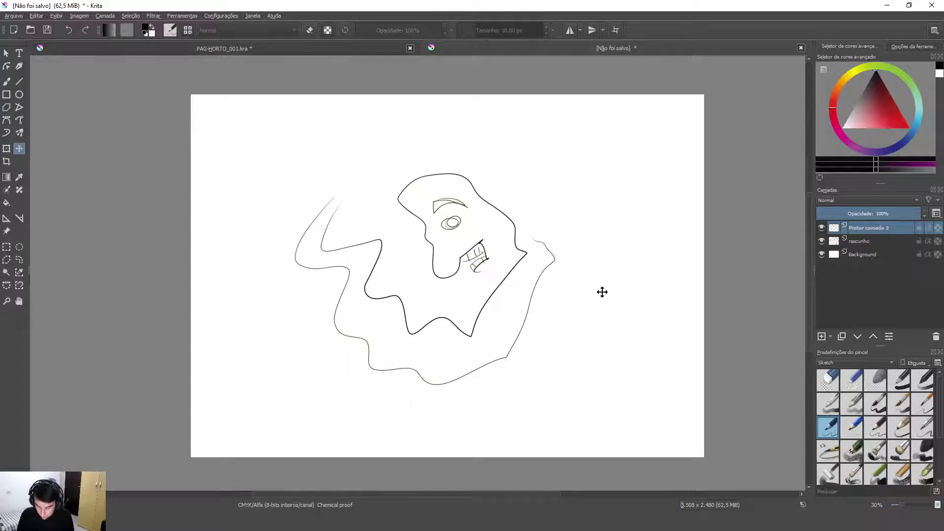
mouse_move(517, 339)
left_mouse_down()
mouse_move(541, 382)
mouse_move(633, 370)
mouse_move(632, 262)
mouse_move(644, 270)
mouse_move(590, 312)
mouse_move(630, 279)
mouse_move(609, 292)
mouse_move(615, 308)
left_mouse_up()
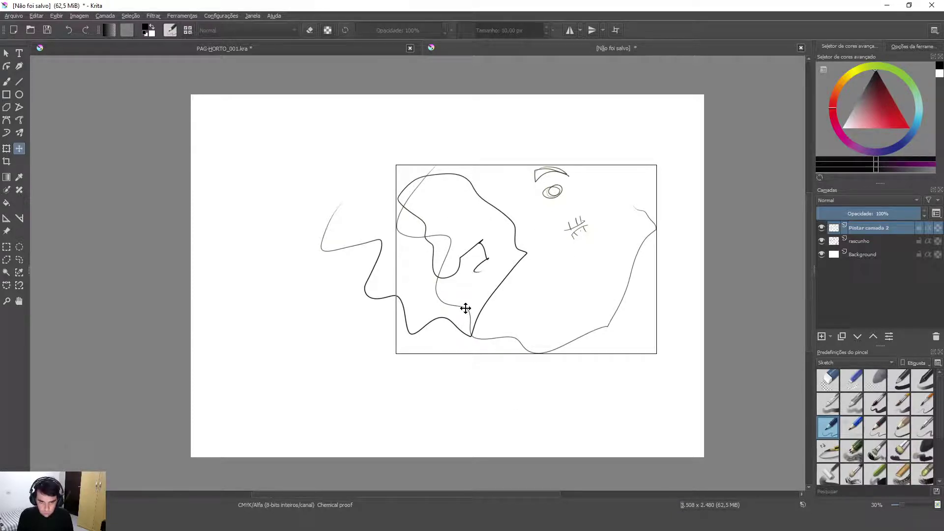
key("ctrl+z")
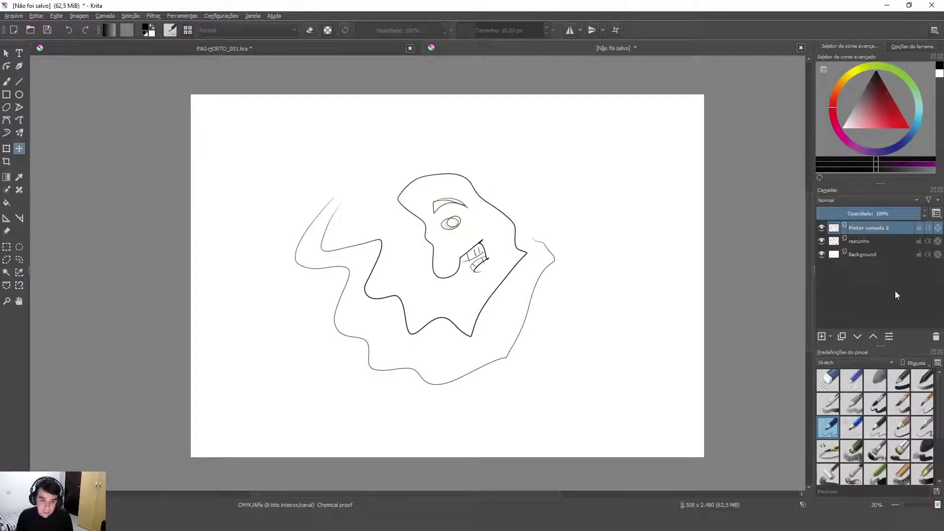
- Merge the layers Pintar camada 2 and rascunho into one, and move the merged drawing up and slightly to the right
left_click(886, 245, "shift")
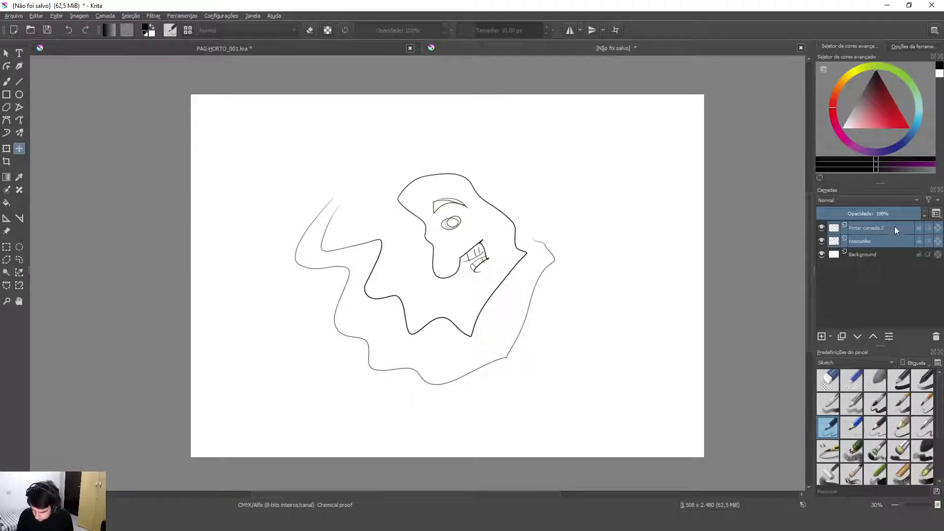
right_click(895, 245)
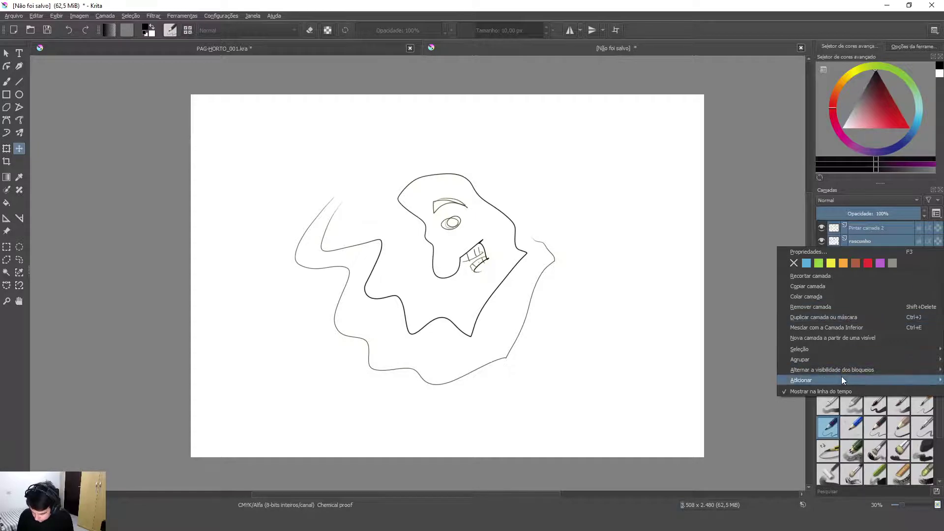
mouse_move(841, 378)
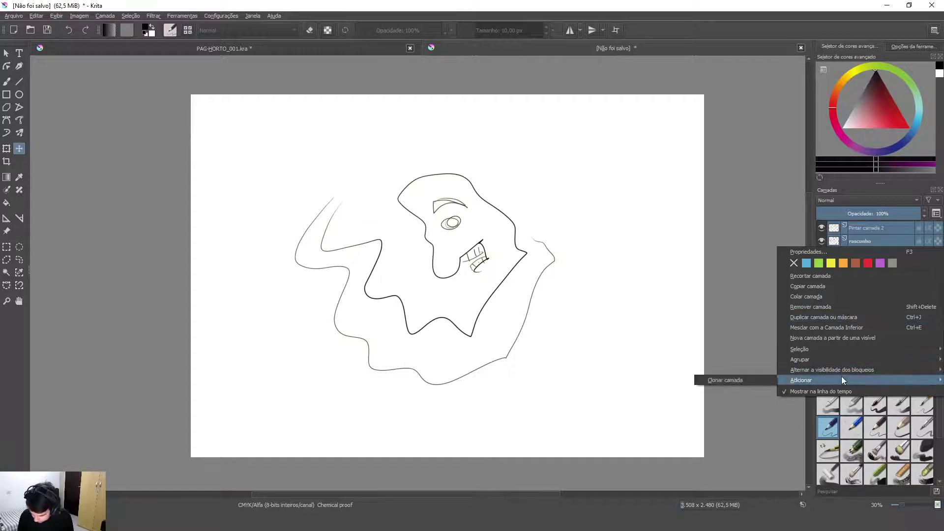
left_click(878, 328)
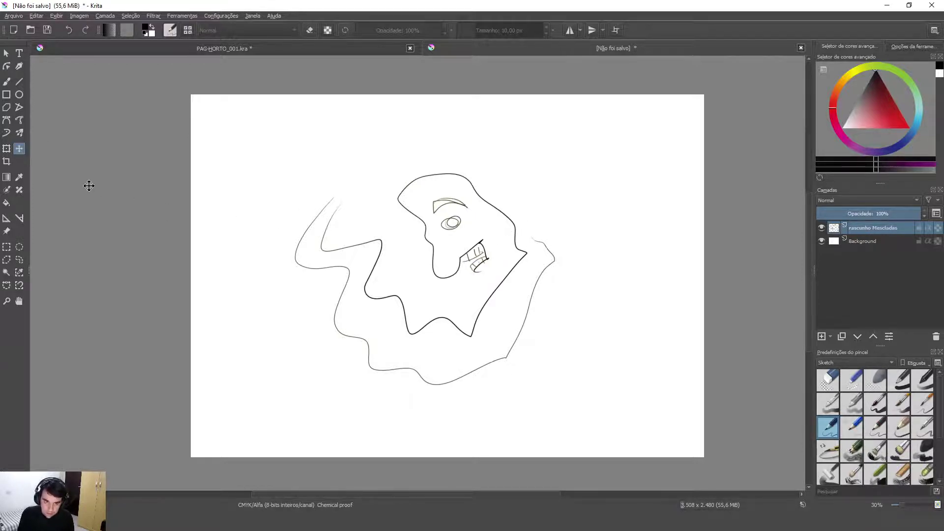
mouse_move(494, 228)
left_mouse_down()
mouse_move(505, 264)
mouse_move(588, 228)
mouse_move(474, 202)
mouse_move(526, 211)
mouse_move(526, 177)
left_mouse_up()
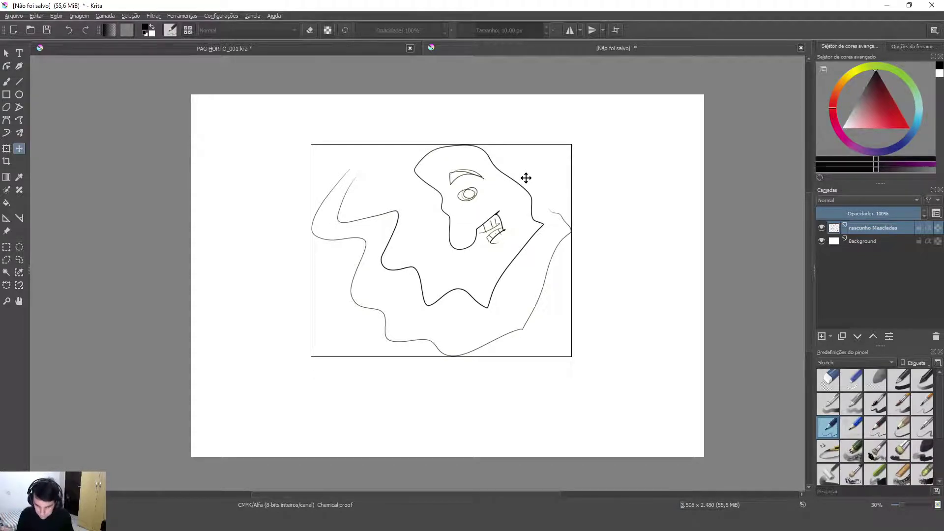
mouse_move(539, 295)
left_mouse_down()
mouse_move(591, 293)
mouse_move(512, 301)
mouse_move(548, 274)
left_mouse_up()
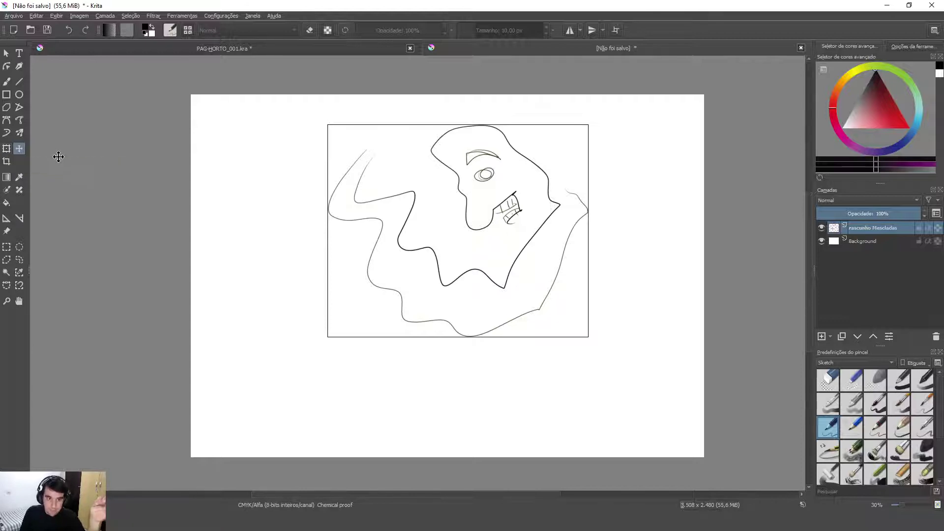
- Try stretching the merged drawing out of proportion with the Transform tool by its upper-right corner, and undo the distortion
left_click(5, 151)
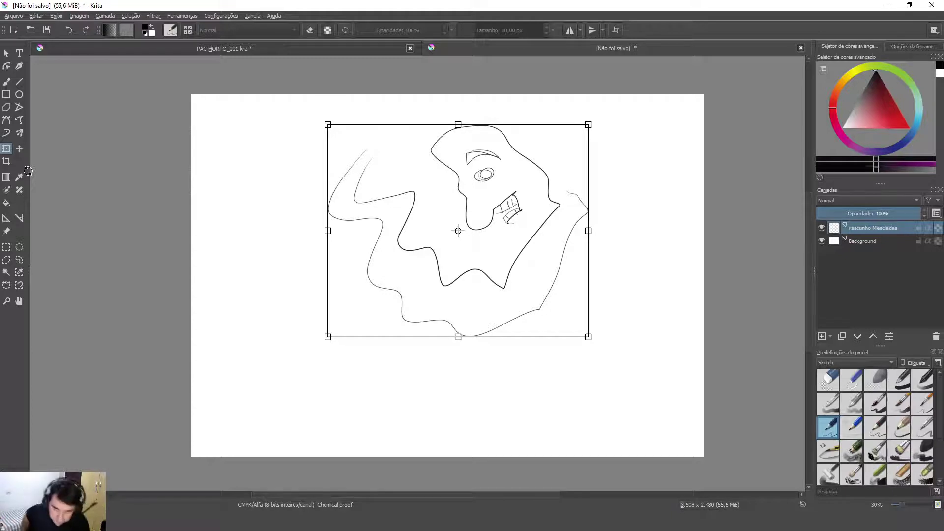
left_click(588, 124)
mouse_move(588, 124)
left_mouse_down()
mouse_move(554, 175)
mouse_move(552, 242)
mouse_move(464, 177)
mouse_move(392, 190)
mouse_move(501, 131)
mouse_move(615, 252)
mouse_move(636, 147)
mouse_move(653, 135)
mouse_move(606, 143)
mouse_move(506, 268)
mouse_move(575, 255)
mouse_move(592, 140)
mouse_move(595, 322)
mouse_move(606, 139)
mouse_move(685, 156)
mouse_move(571, 169)
mouse_move(581, 192)
mouse_move(609, 207)
mouse_move(633, 188)
mouse_move(655, 238)
mouse_move(637, 276)
mouse_move(631, 266)
left_mouse_up()
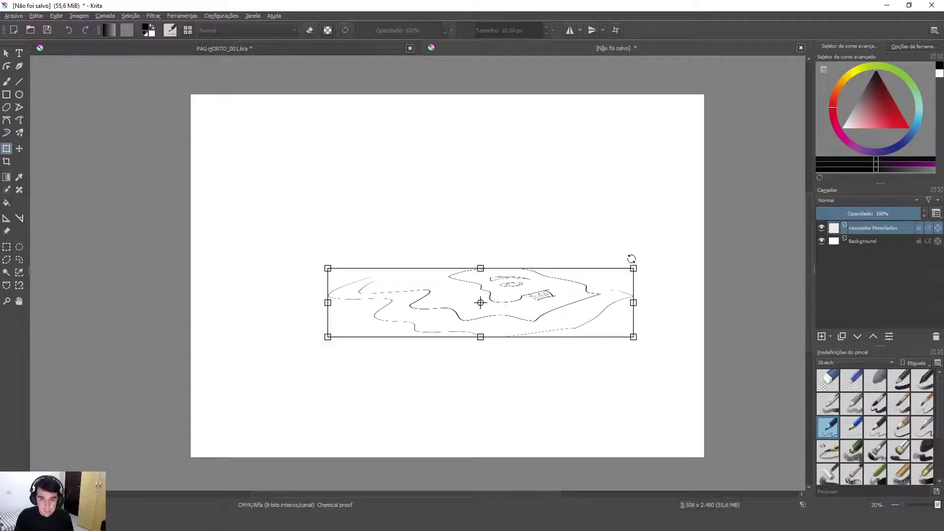
key("ctrl+z")
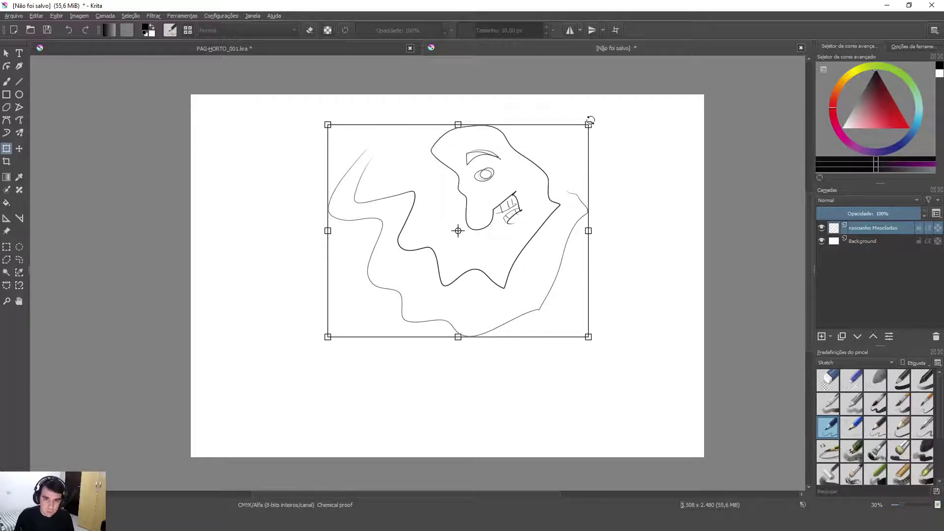
mouse_move(589, 125)
left_mouse_down()
mouse_move(500, 255)
mouse_move(656, 167)
mouse_move(470, 297)
mouse_move(698, 143)
mouse_move(680, 192)
mouse_move(488, 295)
mouse_move(685, 196)
mouse_move(489, 301)
mouse_move(658, 220)
mouse_move(478, 320)
mouse_move(694, 206)
mouse_move(491, 293)
mouse_move(658, 210)
left_mouse_up()
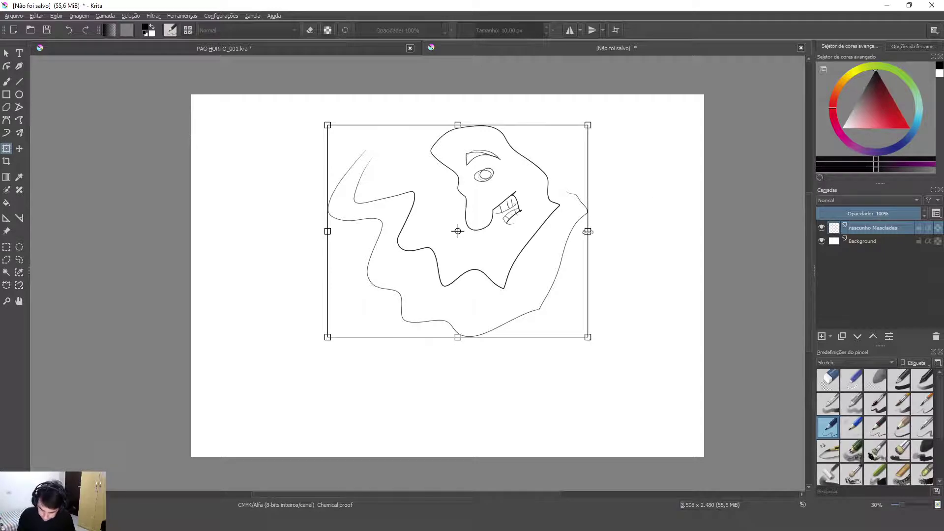
- Scale the merged drawing up slightly in proportion and rotate it a few degrees clockwise
mouse_move(458, 125)
left_mouse_down()
mouse_move(456, 231)
mouse_move(474, 120)
left_mouse_up()
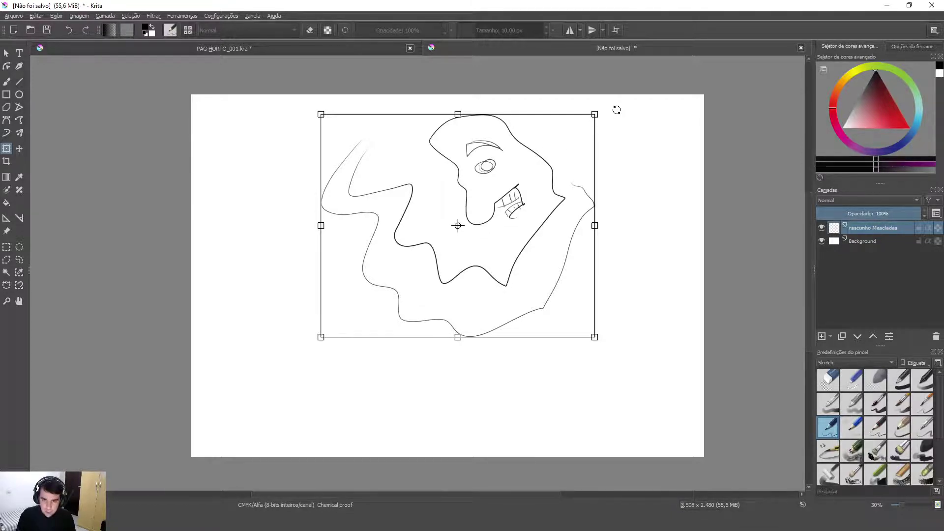
mouse_move(618, 111)
left_mouse_down()
mouse_move(612, 215)
mouse_move(643, 219)
mouse_move(543, 107)
mouse_move(615, 192)
mouse_move(596, 282)
mouse_move(507, 118)
mouse_move(496, 123)
mouse_move(456, 331)
mouse_move(432, 112)
mouse_move(459, 330)
mouse_move(553, 182)
mouse_move(375, 309)
mouse_move(598, 324)
mouse_move(624, 288)
mouse_move(627, 132)
left_mouse_up()
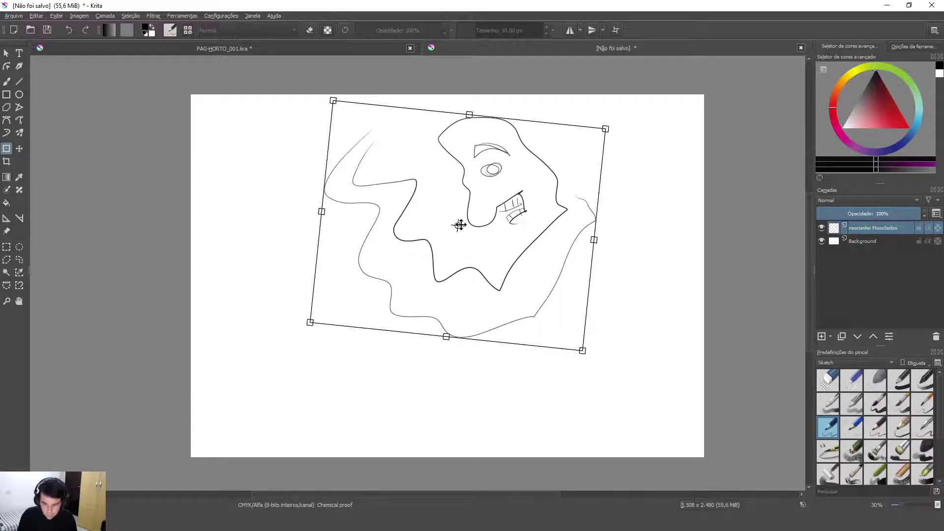
key("Return")
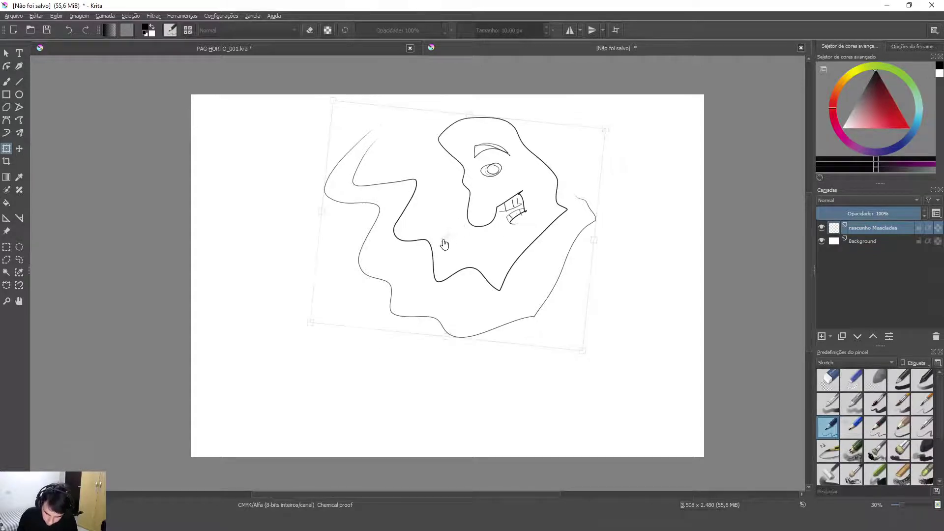
- Move the transform's rotation centre to the drawing's lower-left corner and rotate the drawing about 20 degrees clockwise from horizontal around it
left_click(320, 317)
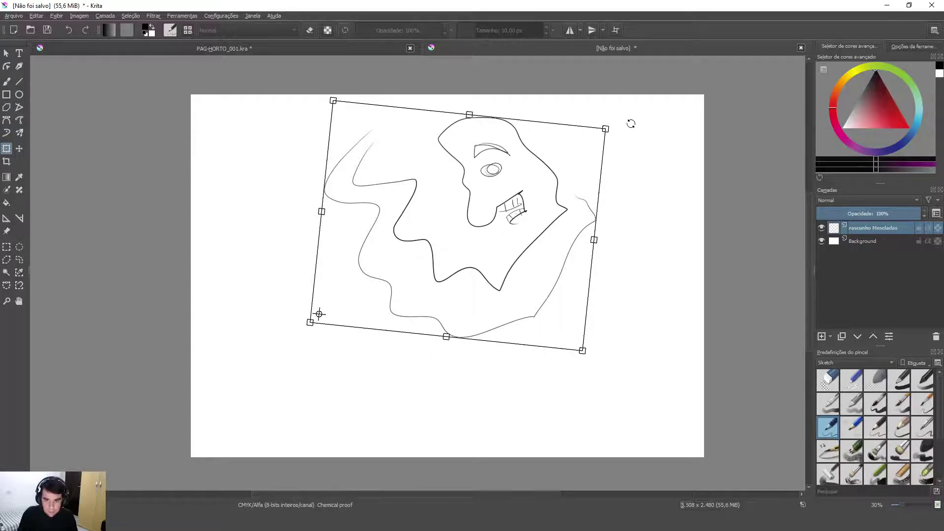
mouse_move(637, 112)
left_mouse_down()
mouse_move(659, 342)
mouse_move(664, 145)
mouse_move(659, 324)
mouse_move(660, 178)
mouse_move(651, 171)
mouse_move(656, 312)
mouse_move(659, 202)
mouse_move(651, 205)
mouse_move(652, 288)
left_mouse_up()
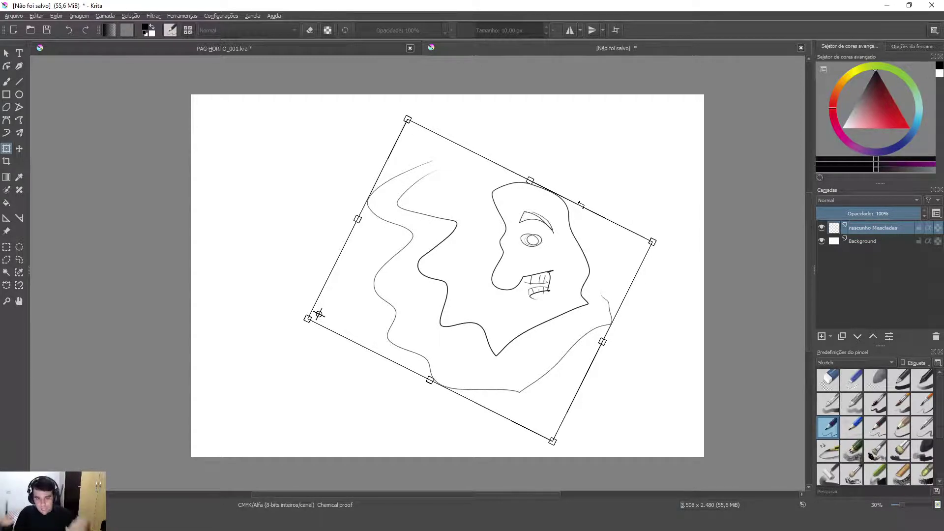
key("Return")
mouse_move(595, 207)
left_mouse_down()
mouse_move(648, 266)
mouse_move(628, 253)
mouse_move(572, 174)
left_mouse_up()
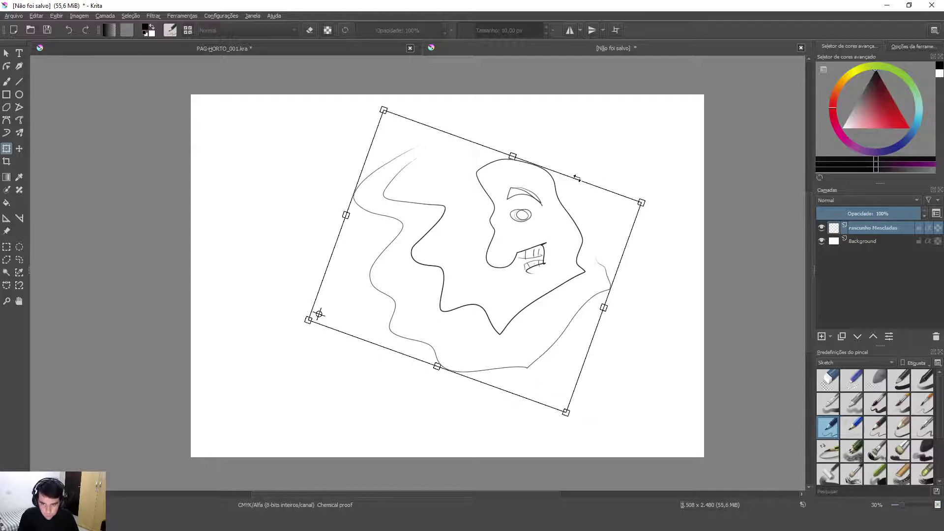
- Skew the drawing by shifting its upper edge to the left, and apply the transformation
mouse_move(577, 179)
left_mouse_down()
mouse_move(632, 234)
mouse_move(590, 211)
mouse_move(569, 253)
mouse_move(590, 294)
mouse_move(631, 270)
mouse_move(541, 231)
mouse_move(506, 194)
left_mouse_up()
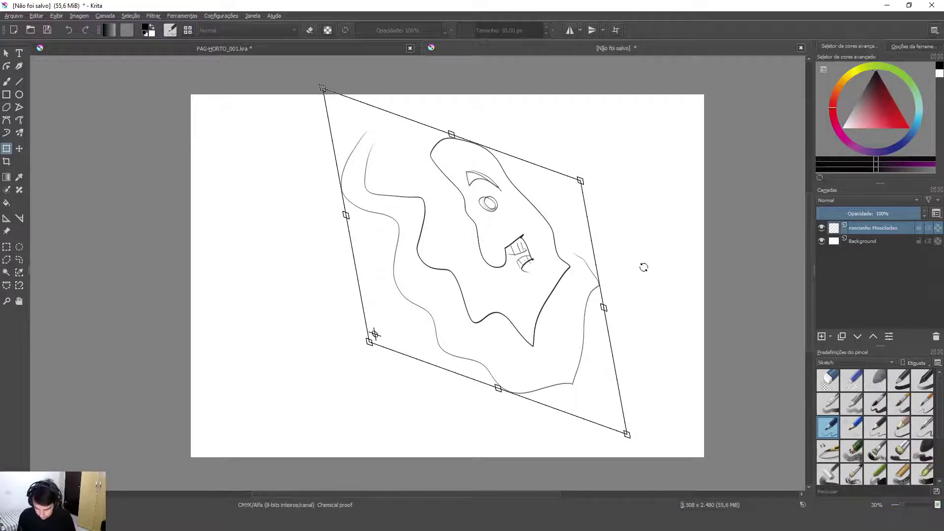
key("Return")
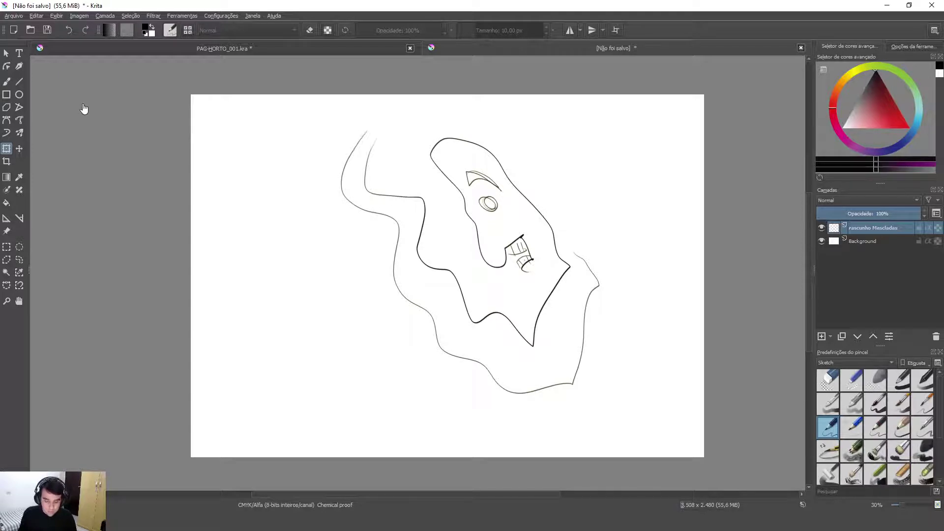
- Draw a large rectangle left of the drawing, two overlapping squares at its upper right, and a small circle below them
left_click(7, 94)
left_click_drag(212, 174, 354, 340)
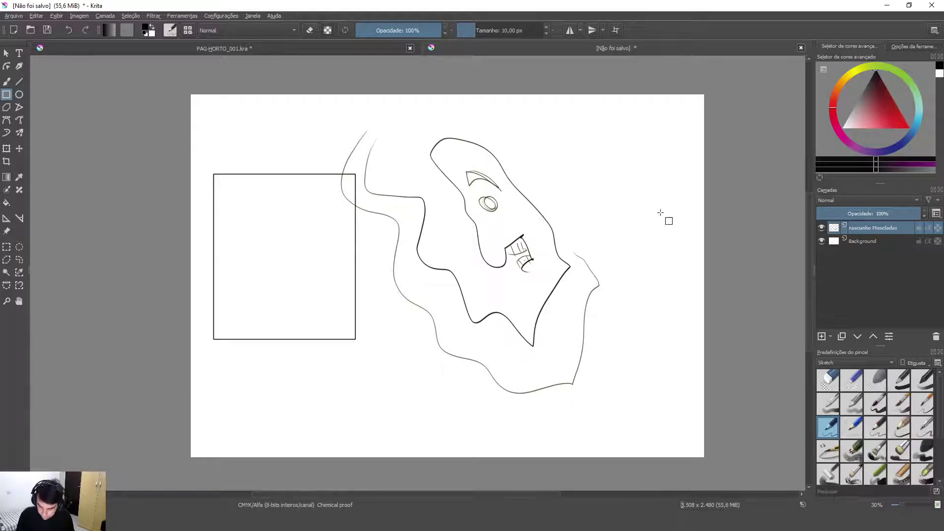
mouse_move(676, 138)
left_mouse_down()
mouse_move(586, 227)
mouse_move(579, 293)
mouse_move(672, 227)
left_mouse_up()
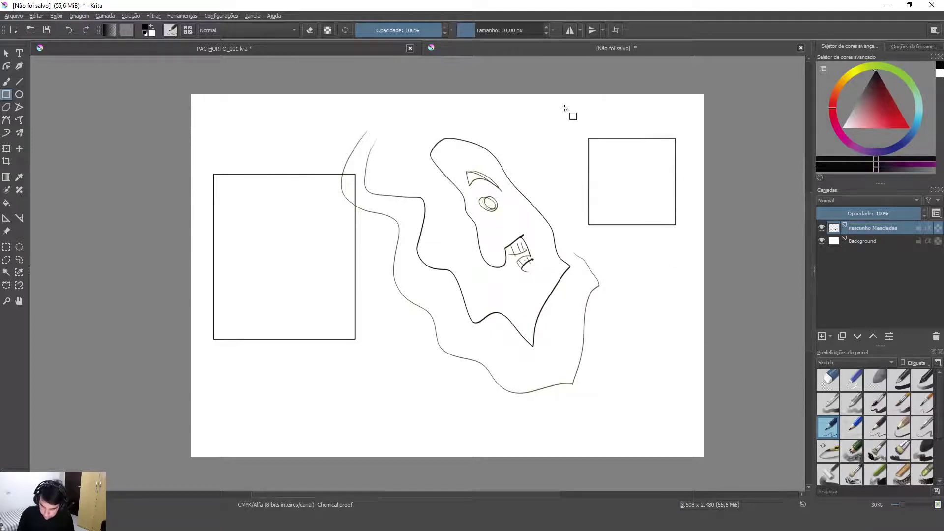
left_click_drag(491, 114, 647, 270)
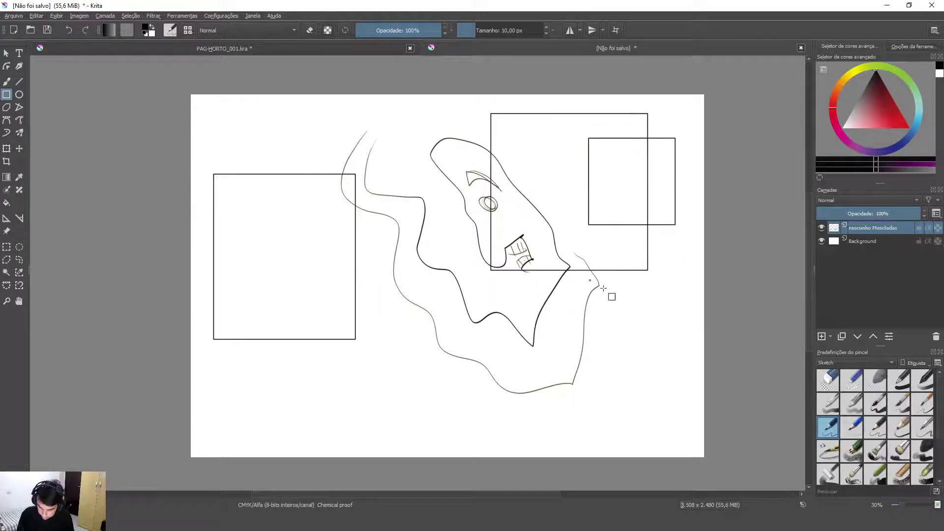
left_click(19, 94)
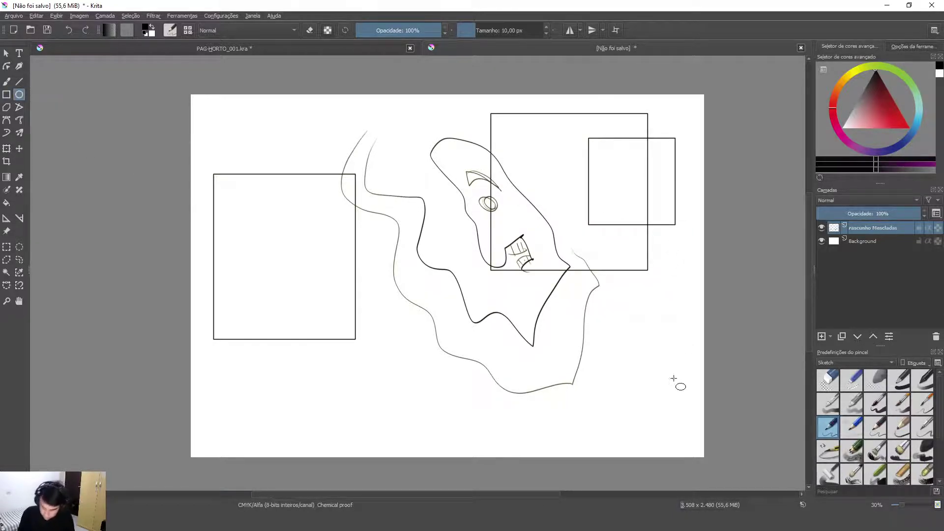
left_click_drag(667, 289, 639, 335)
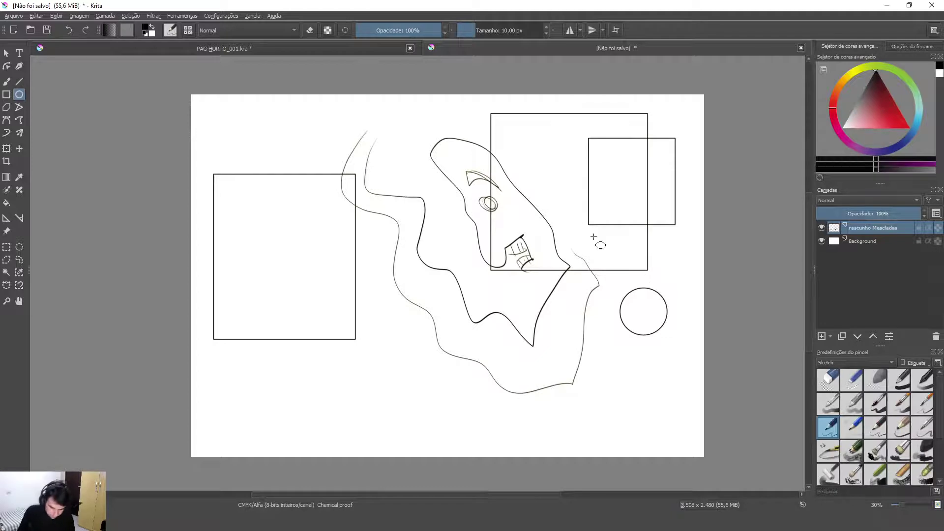
- Draw a closed six-sided irregular polygon below the large rectangle, with a tall peak reaching up beside the rectangle's lower-right corner
left_click(7, 108)
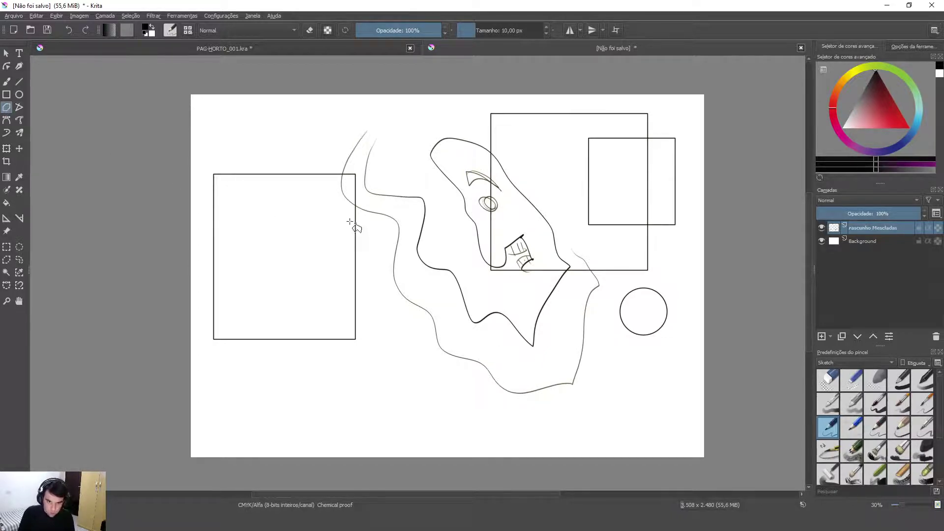
left_click(351, 360)
left_click(258, 397)
left_click(312, 430)
left_click(397, 433)
left_click(447, 397)
left_click(373, 288)
left_click(351, 360)
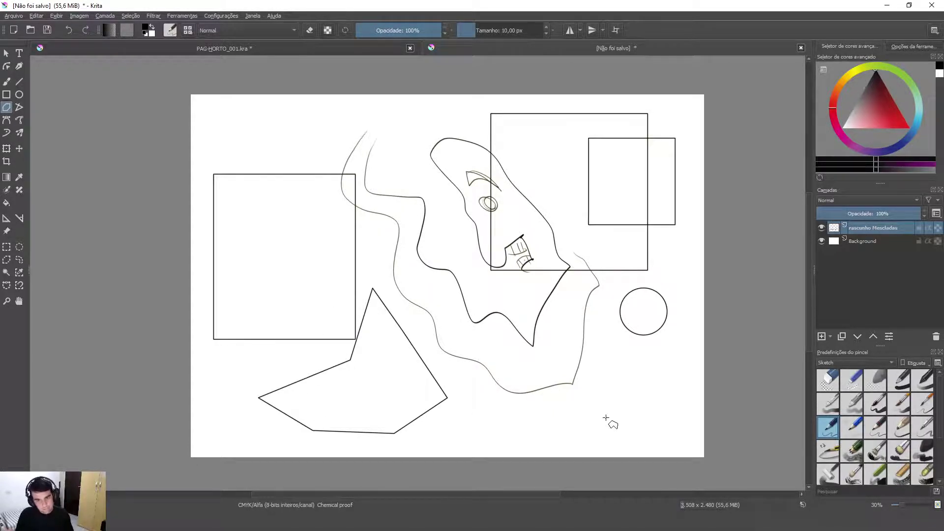
key("ctrl")
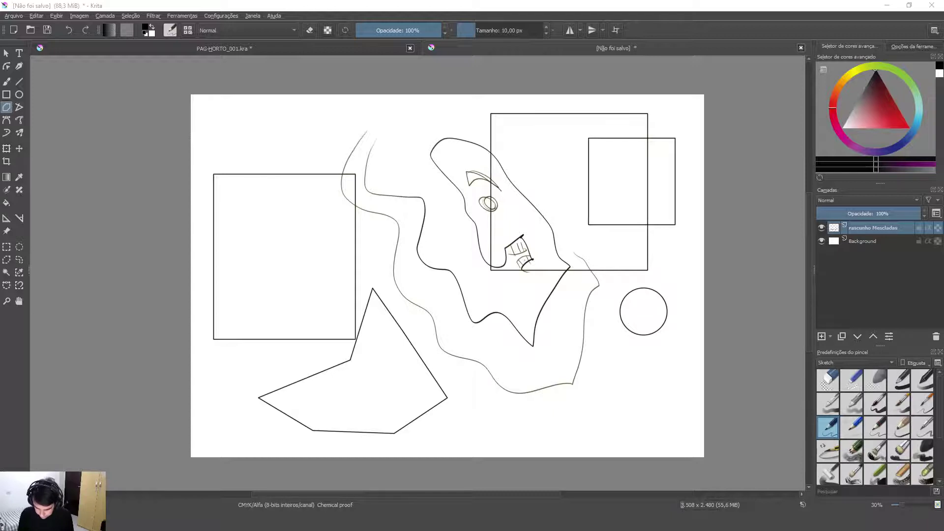
left_click(800, 48)
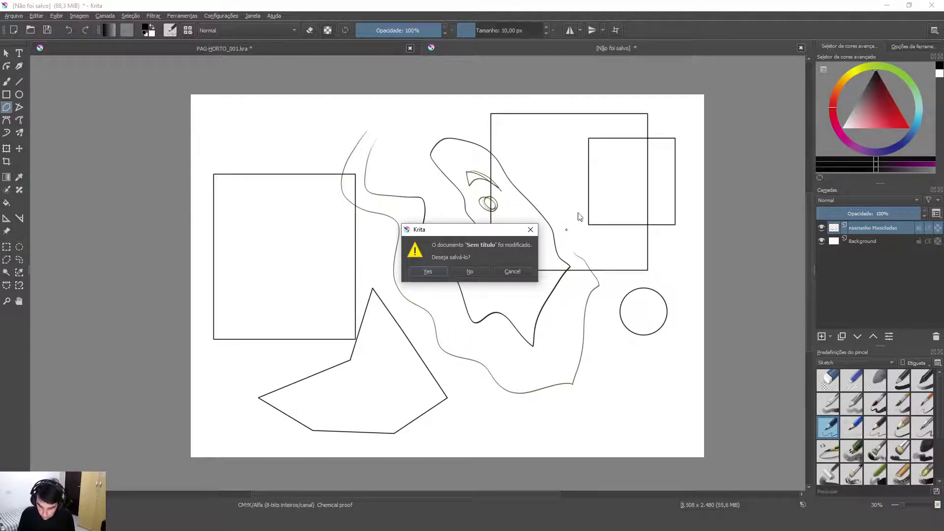
left_click(516, 270)
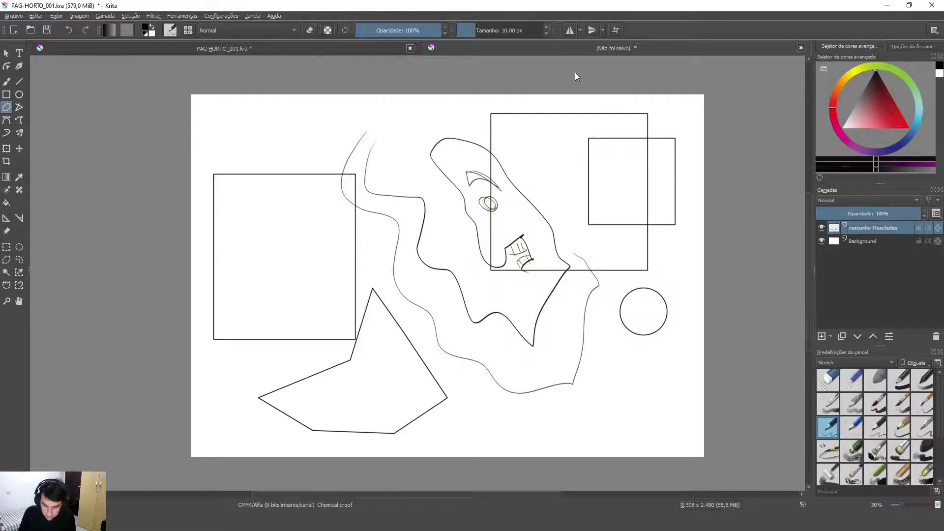
scroll(559, 56, "up", 1)
scroll(564, 54, "down", 1)
left_click(353, 51)
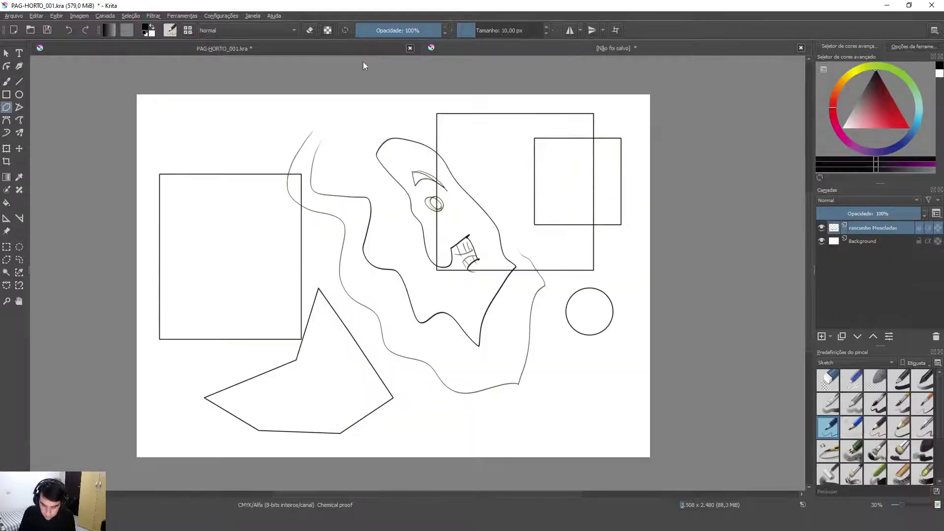
left_click(622, 51)
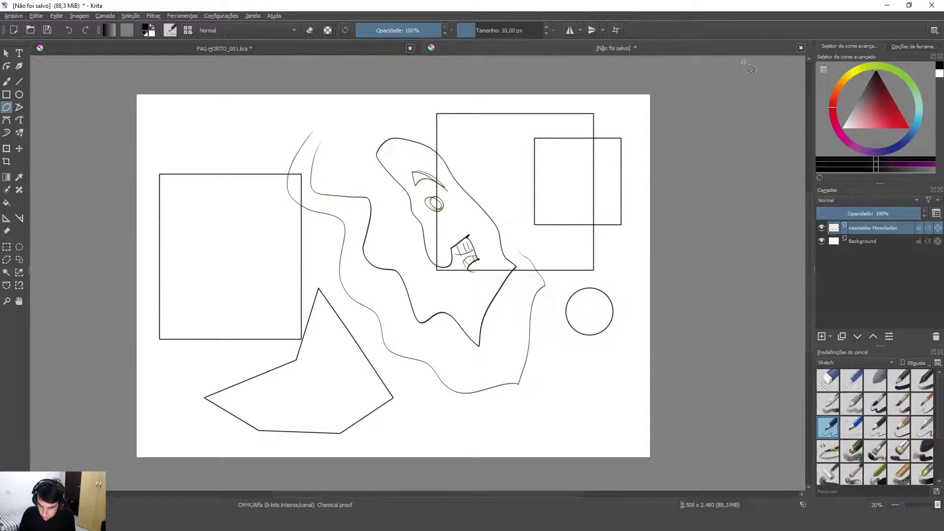
- Close the untitled practice document without saving its changes
left_click(801, 48)
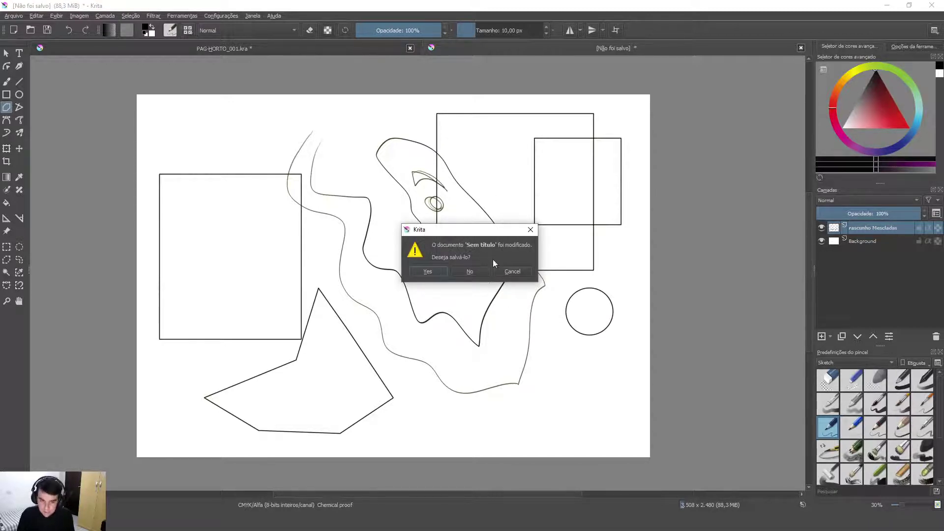
left_click(470, 272)
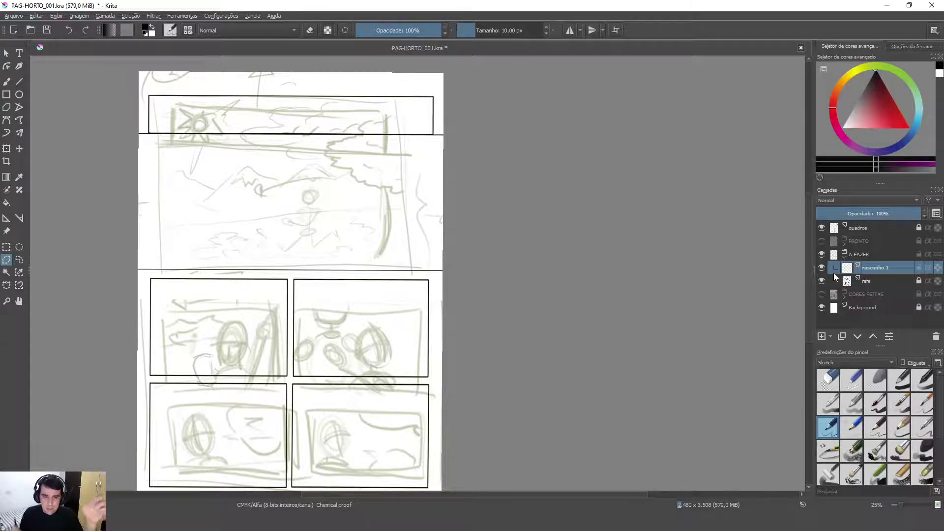
- Save the changes to the comic page PAG-HORTO_001.kra under its existing name
mouse_move(833, 274)
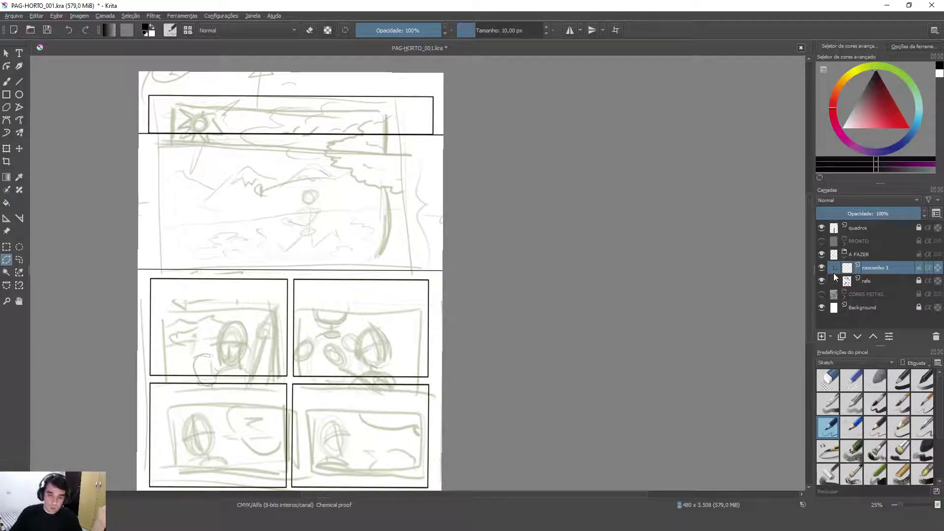
left_click(14, 16)
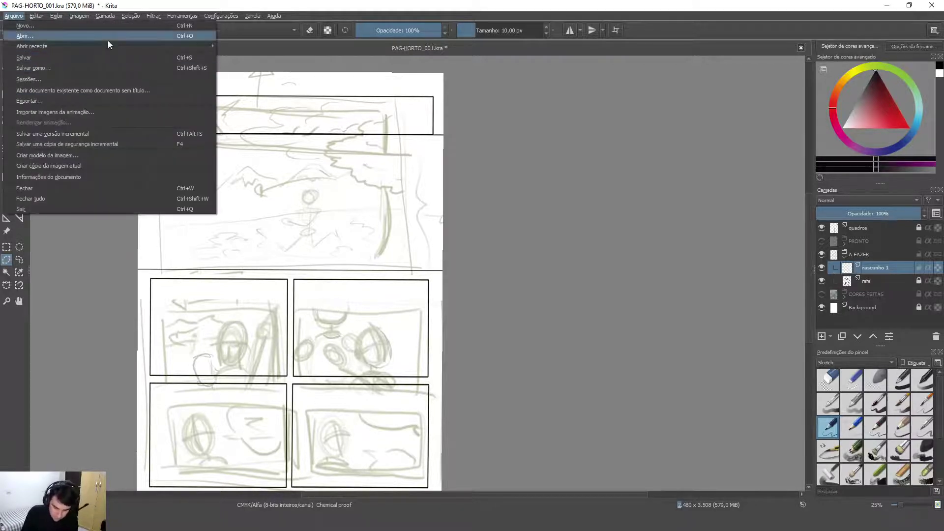
left_click(196, 58)
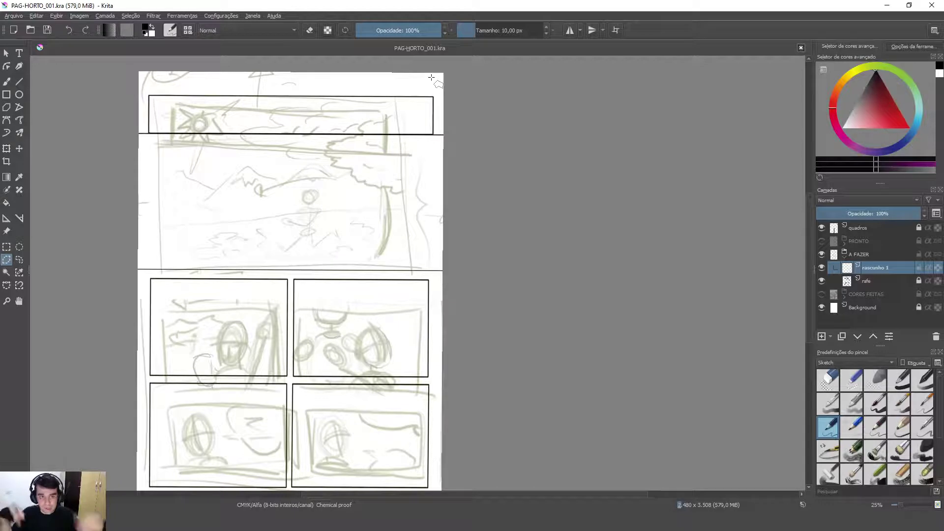
- Save a copy of the comic page in the Estudos folder as PAG-HORTO_LAB in Krita document format (*.kra)
left_click(17, 17)
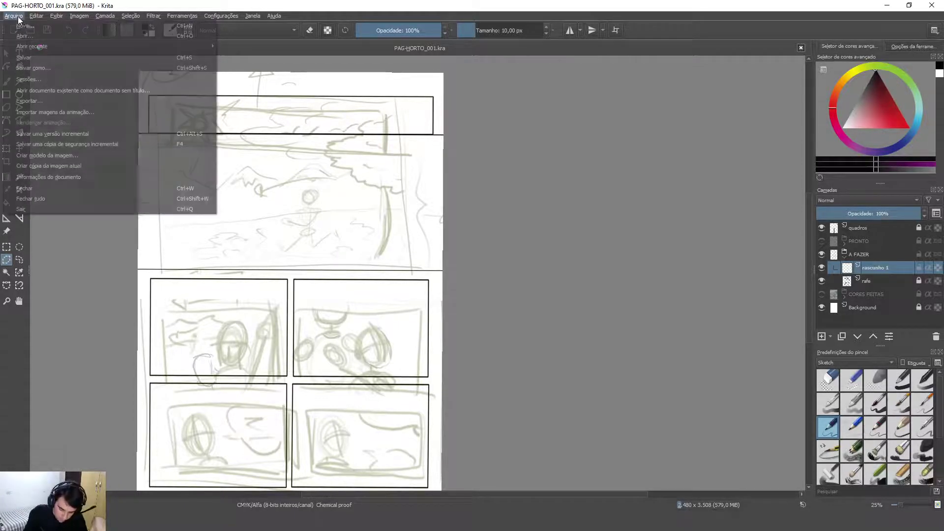
left_click(205, 67)
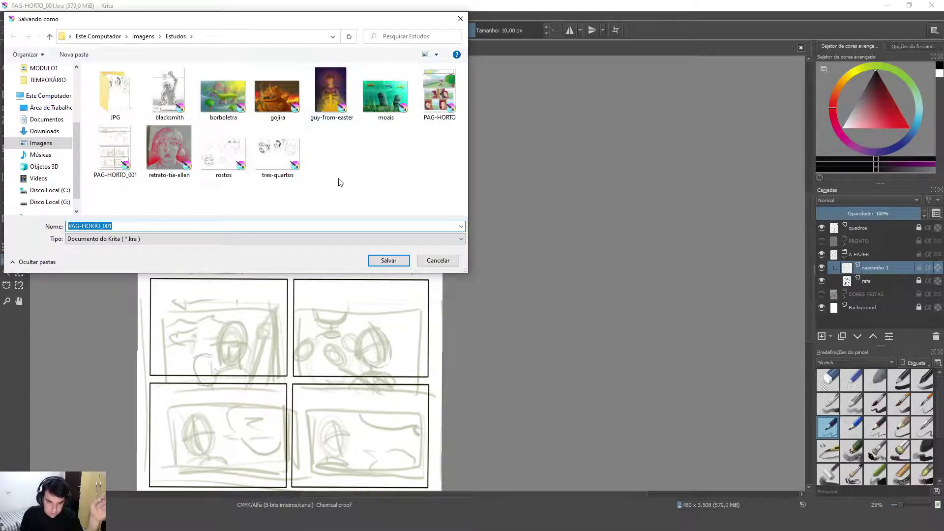
left_click(121, 226)
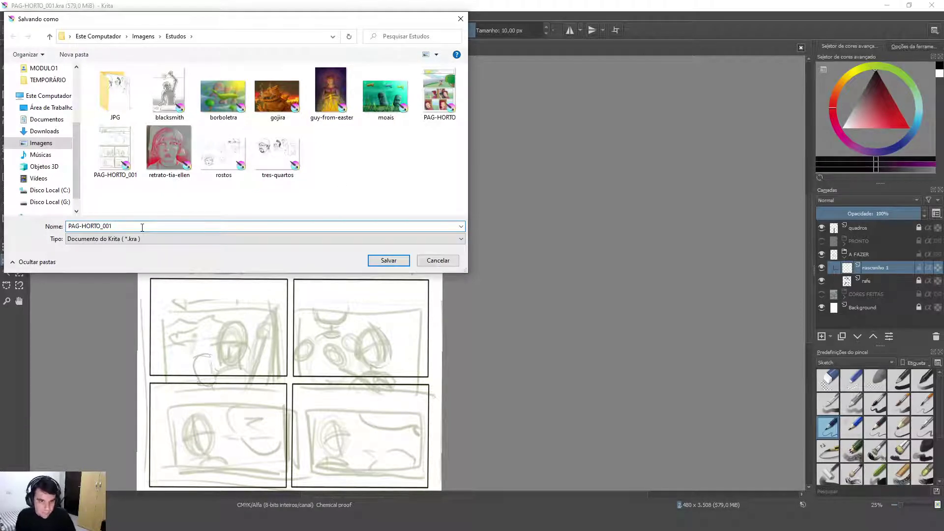
key("BackSpace")
key("BackSpace")
key("BackSpace")
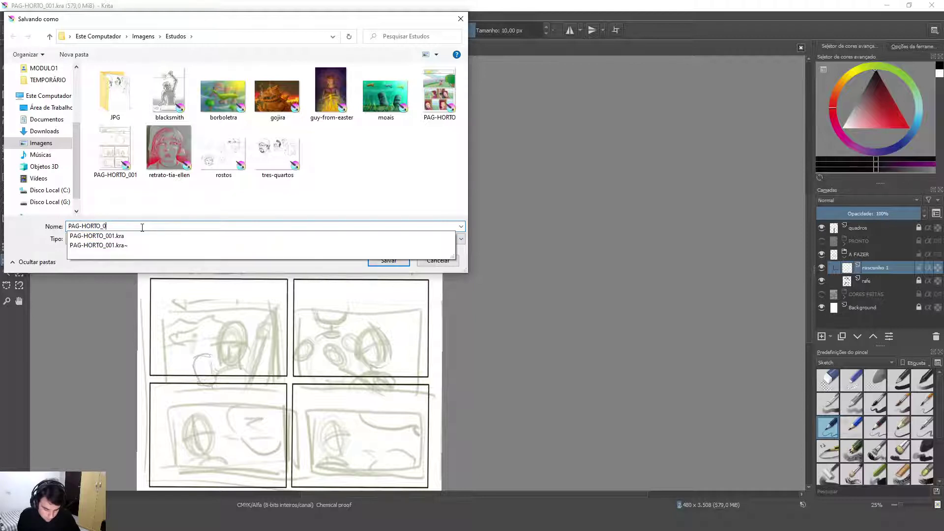
type("LAB")
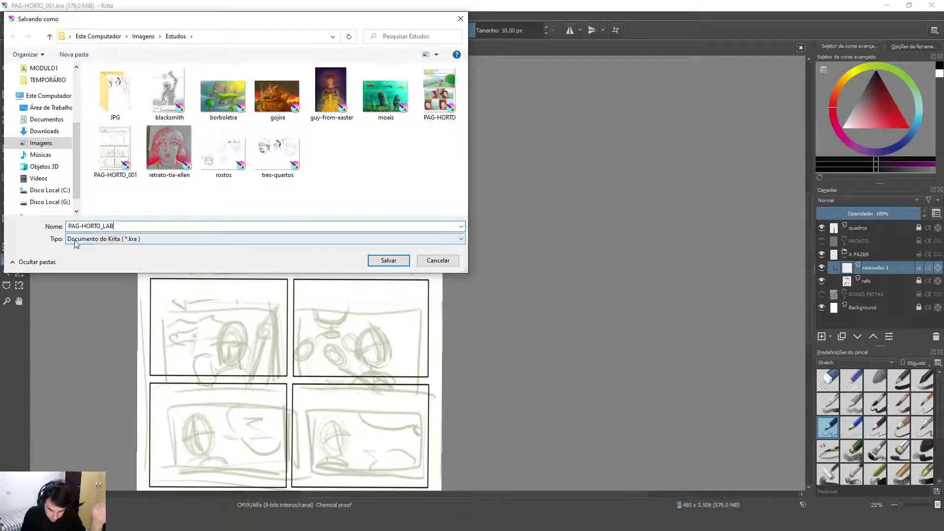
left_click(136, 240)
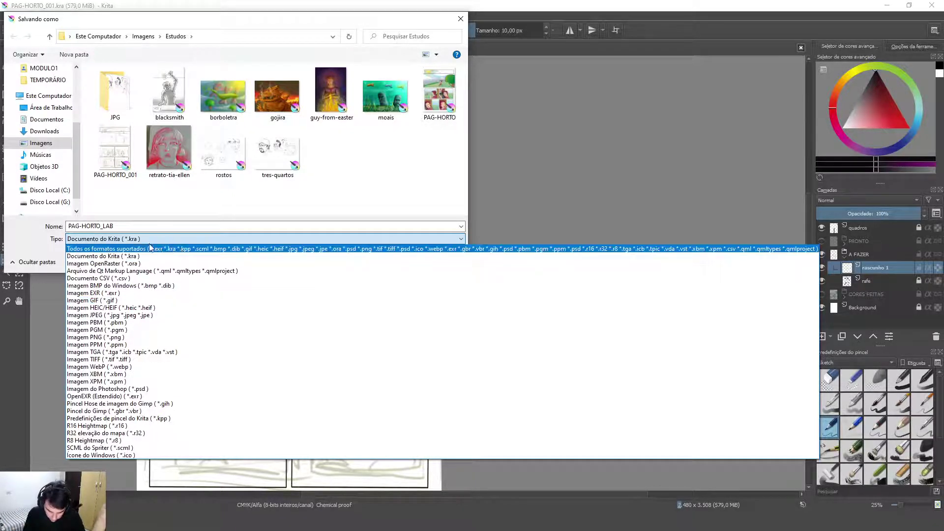
left_click(140, 257)
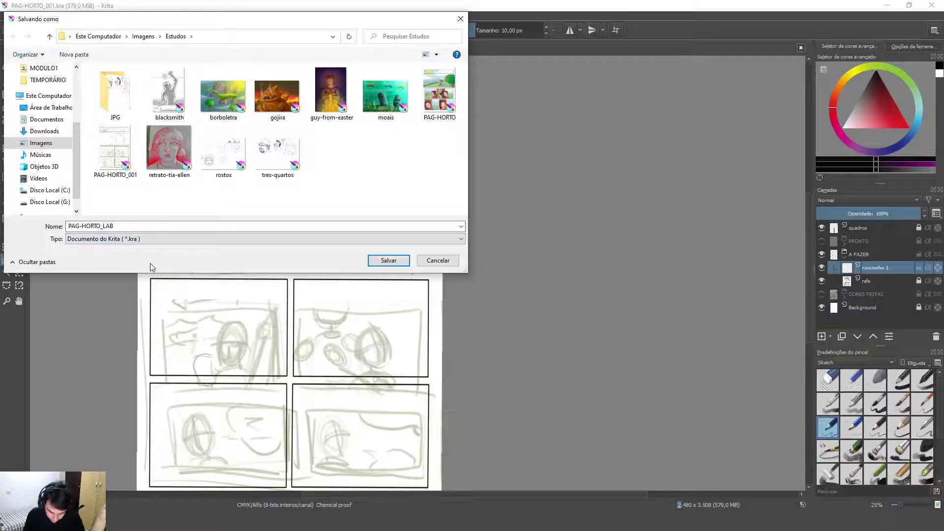
left_click(399, 260)
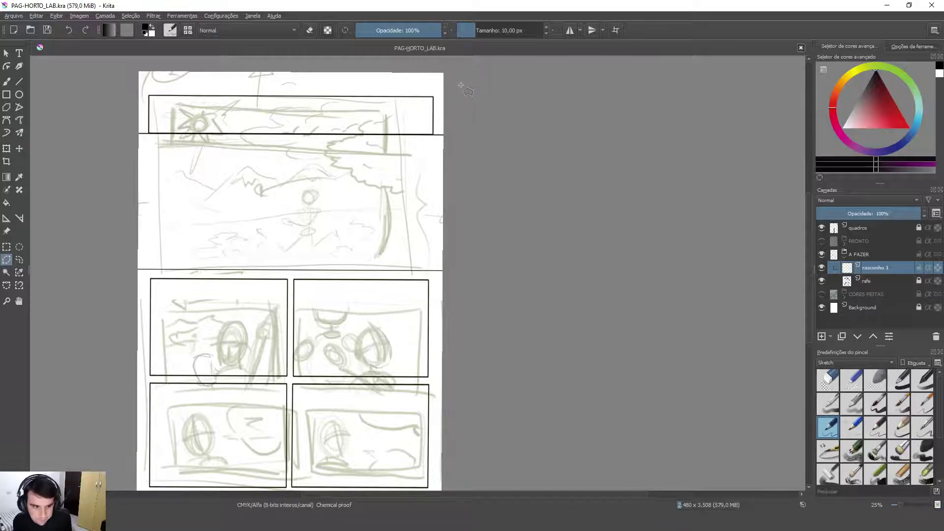
- Delete the rascunho 1 layer from the A FAZER group and hide the rafe layer
left_click_drag(450, 290, 492, 245)
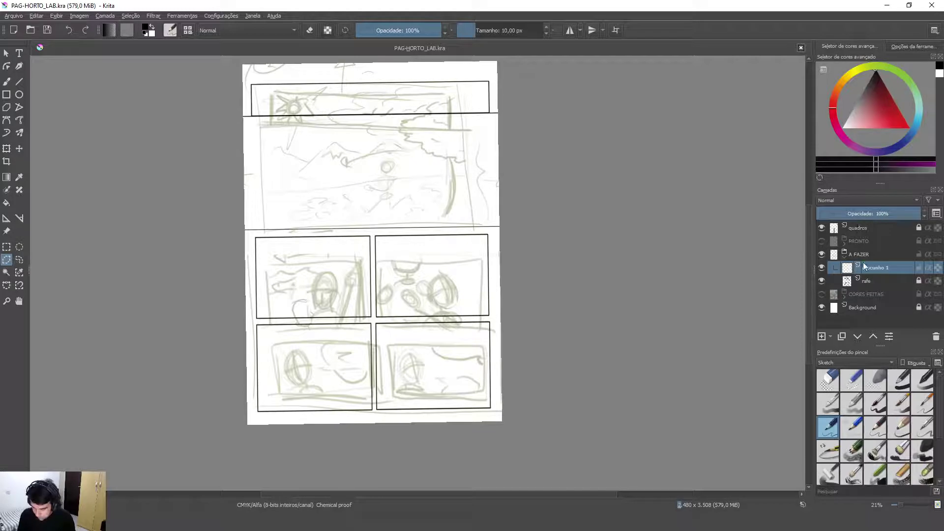
left_click(866, 283)
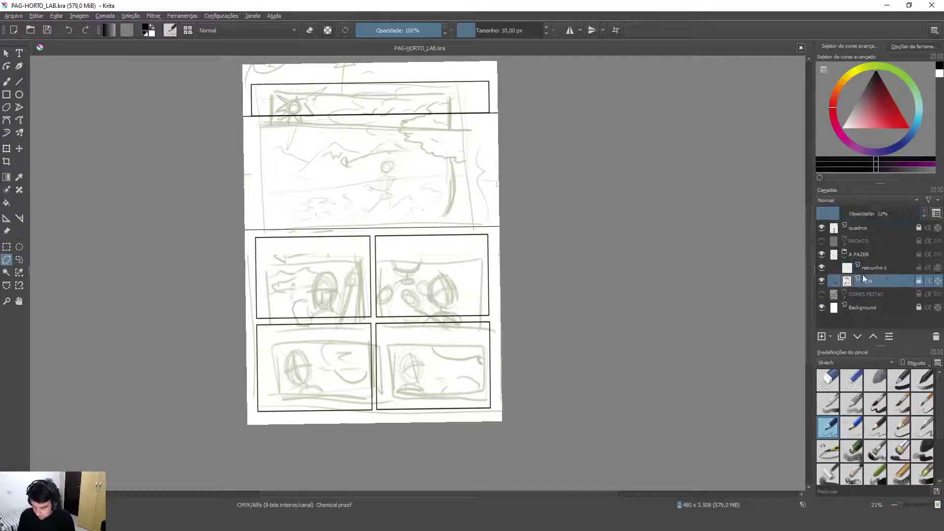
left_click(865, 267)
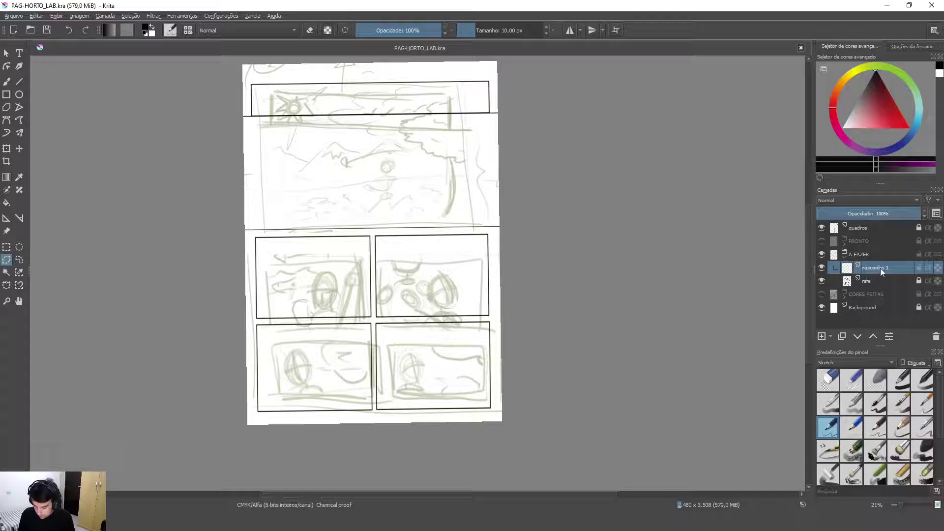
left_click(936, 337)
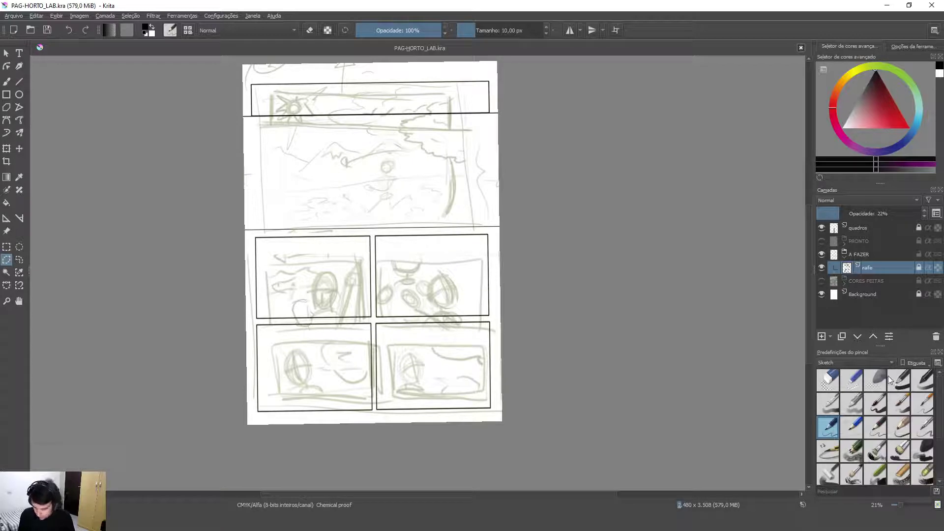
left_click(820, 267)
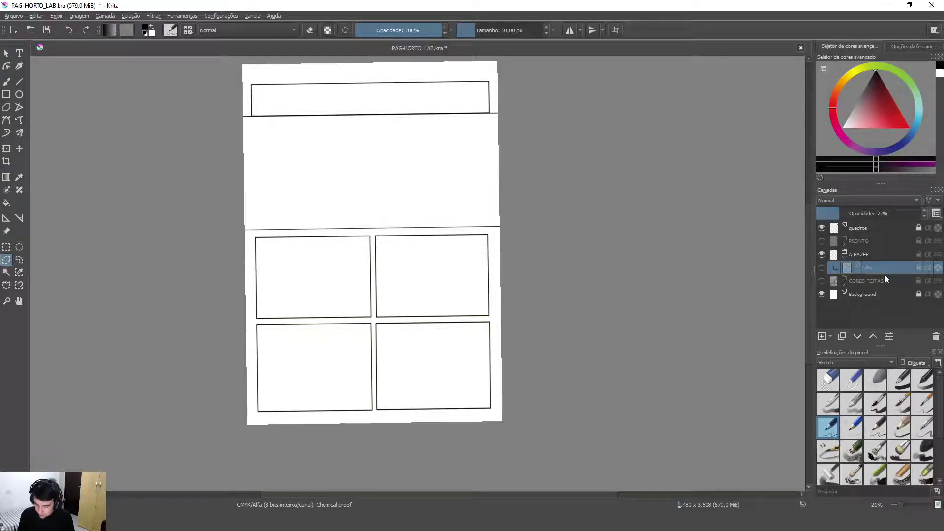
- Show the rafe layer and add a new paint layer above it in the A FAZER group
left_click(821, 269)
left_click(845, 259)
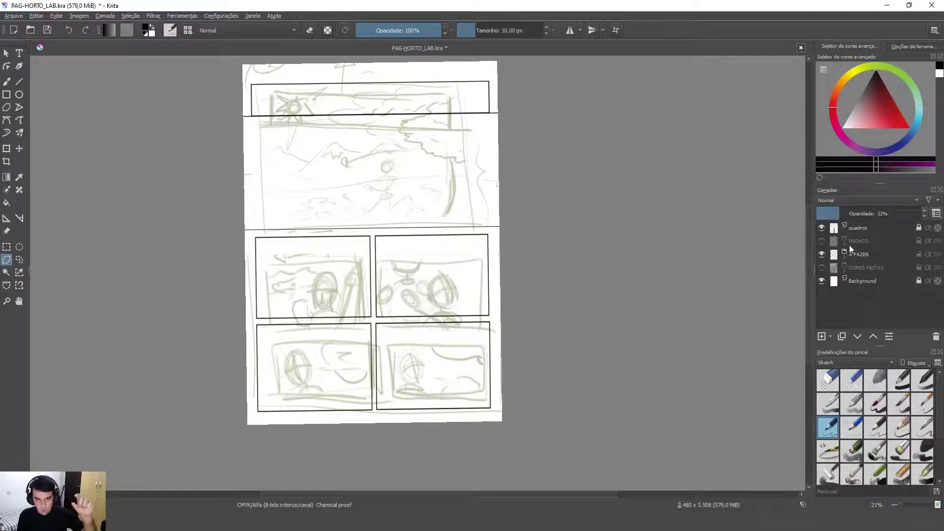
left_click(843, 257)
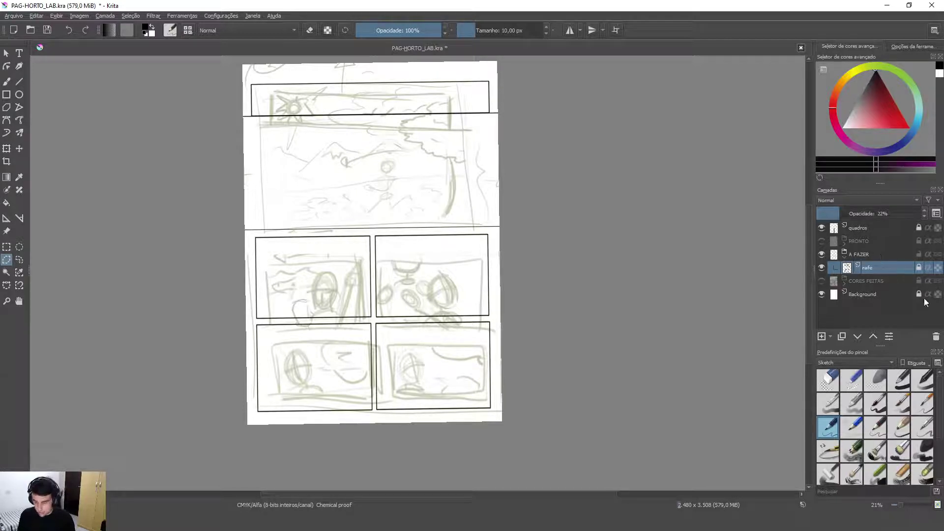
left_click(870, 253)
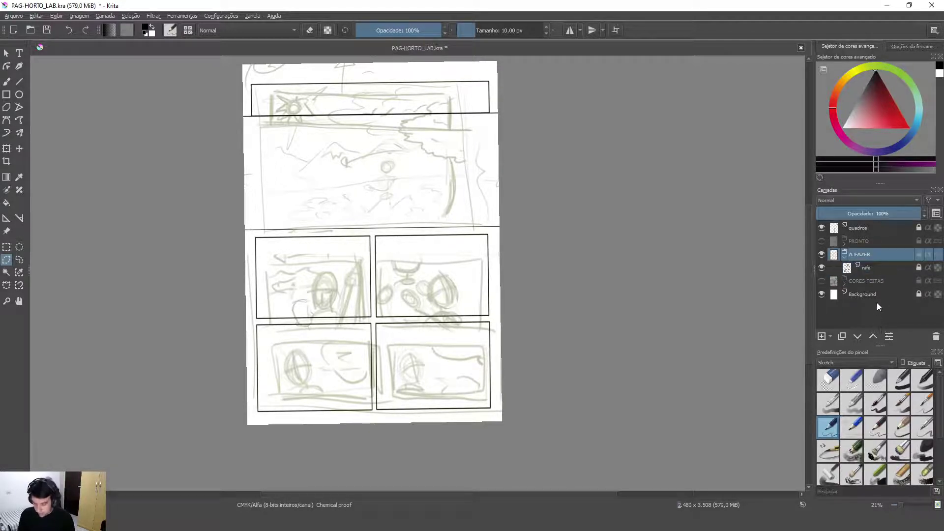
left_click(821, 337)
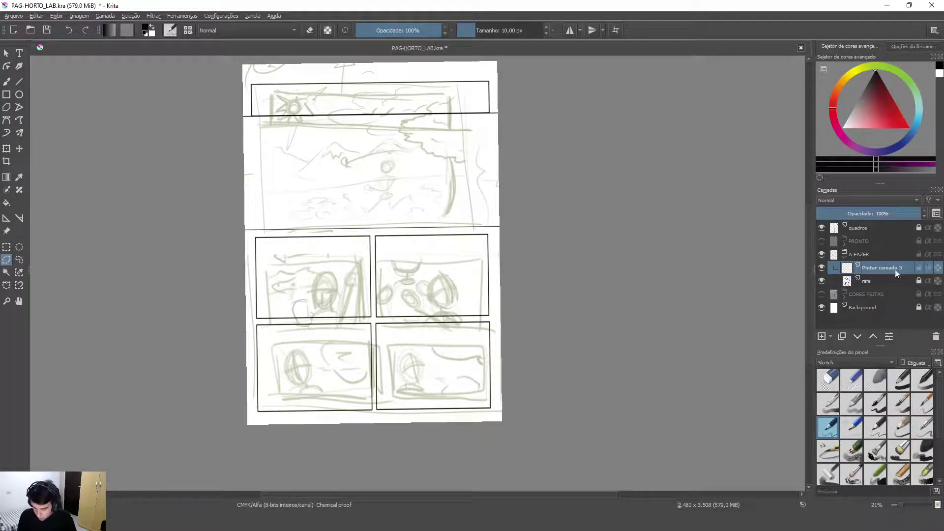
- Unlock the rafe layer, try a brush stroke on it in the large middle panel, and undo the stroke
key("Page_Down")
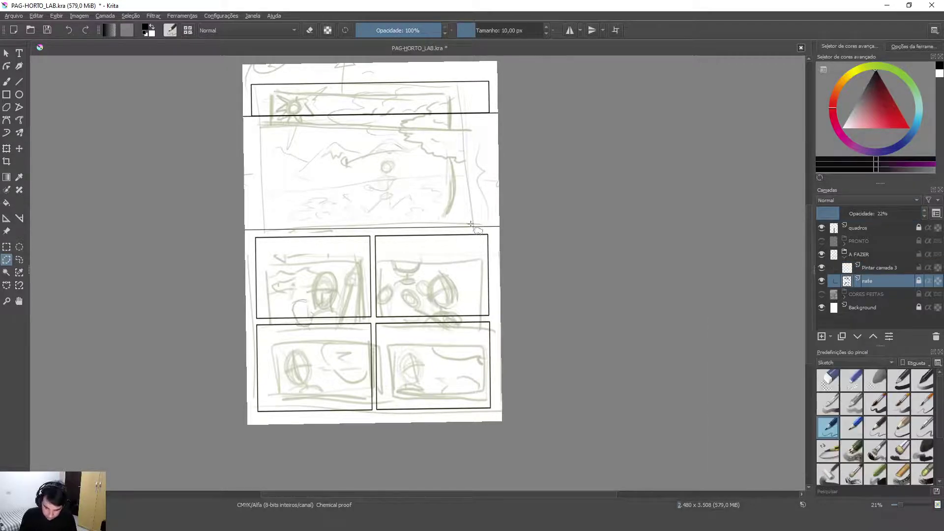
left_click(7, 83)
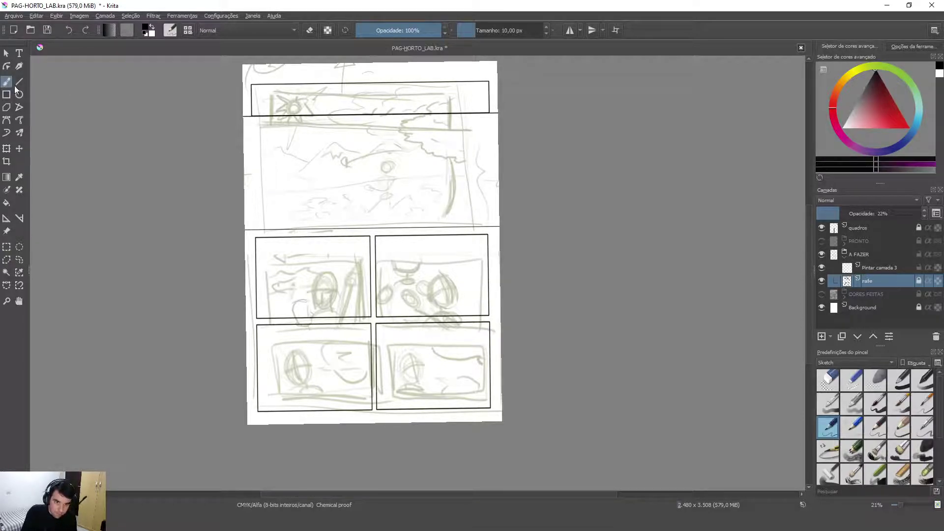
left_click(416, 192)
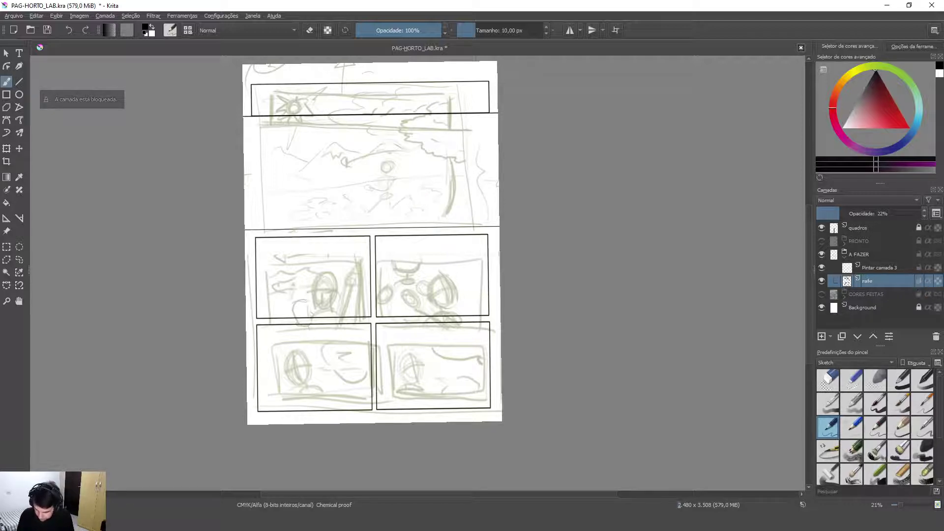
mouse_move(427, 167)
left_mouse_down()
mouse_move(432, 199)
mouse_move(431, 187)
mouse_move(415, 197)
left_mouse_up()
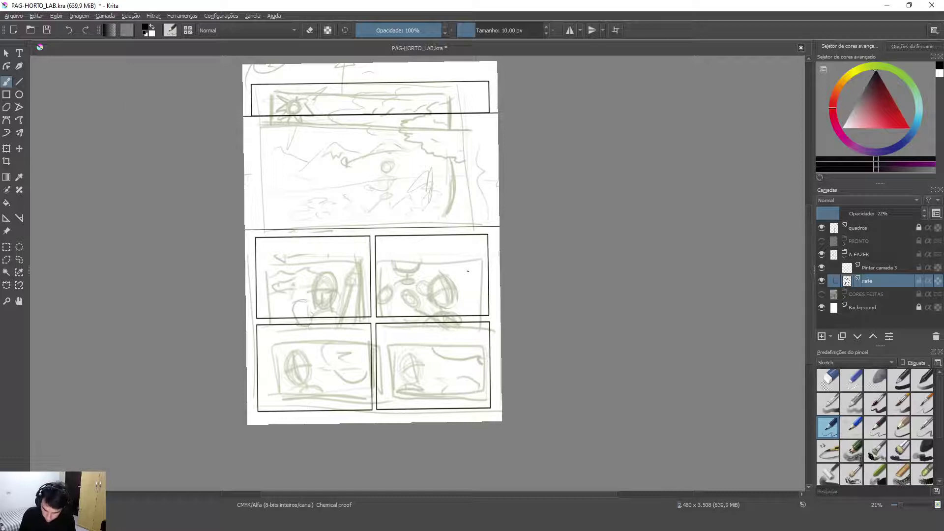
key("ctrl+z")
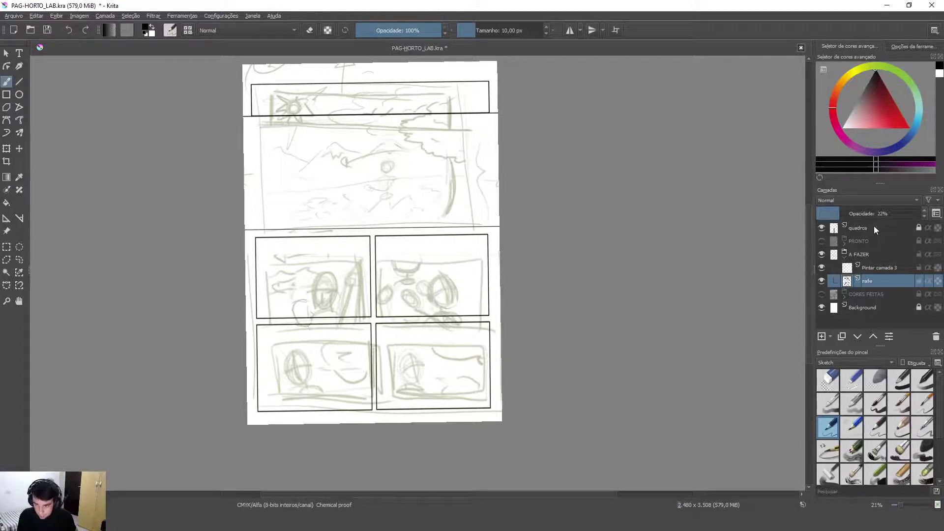
- Switch the quadros layer's visibility off and on to examine which lines of the comic page it holds
left_click(821, 227)
left_click(821, 226)
left_click(821, 226)
left_click(824, 225)
left_click(823, 227)
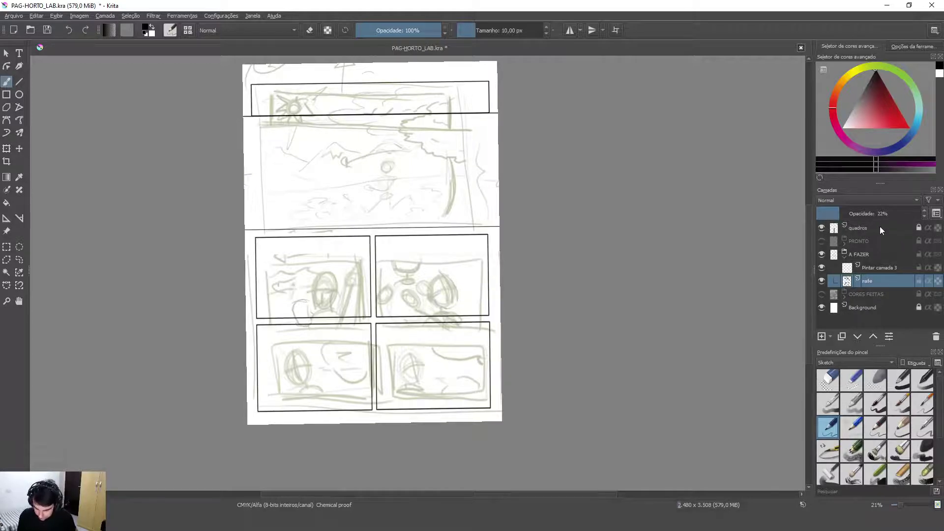
left_click(878, 226)
left_click(822, 228)
left_click(822, 227)
left_click(821, 226)
left_click(822, 227)
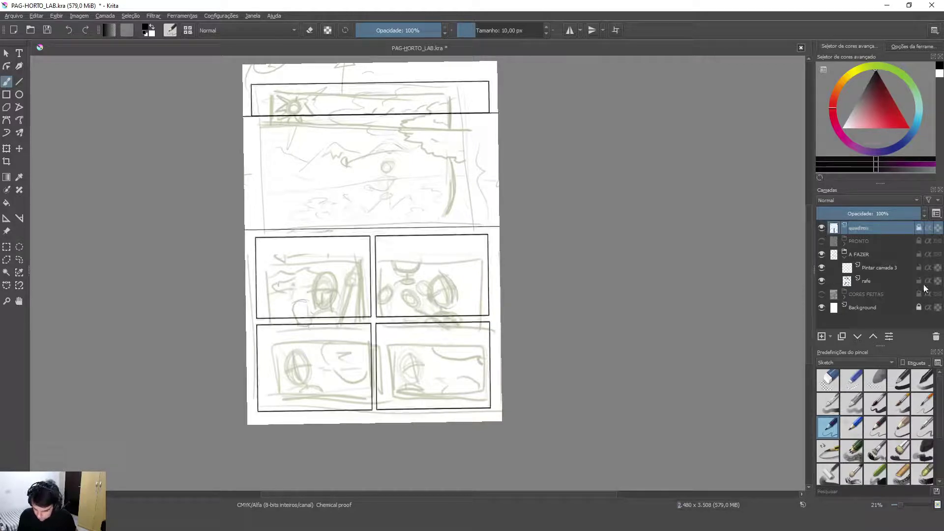
- Set the rafe layer's opacity to 12% and leave the layer unlocked
left_click(880, 282)
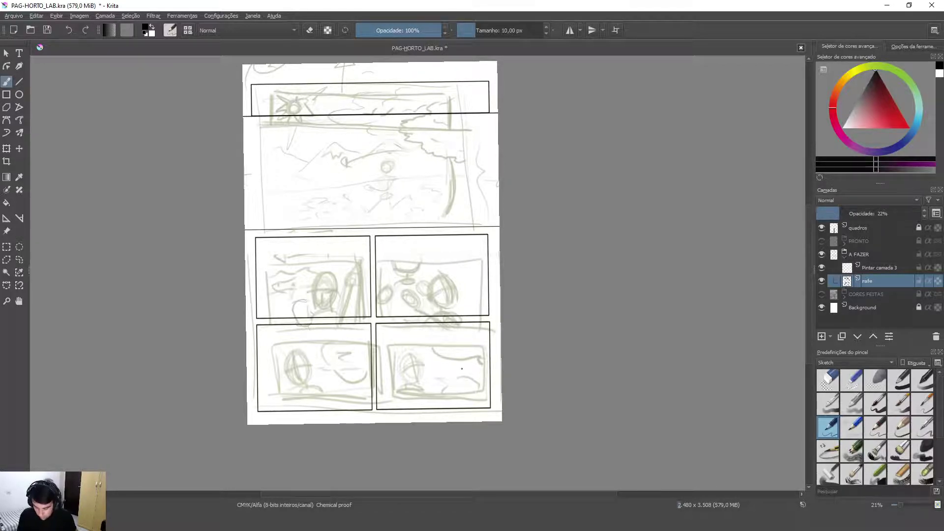
left_click_drag(845, 213, 927, 213)
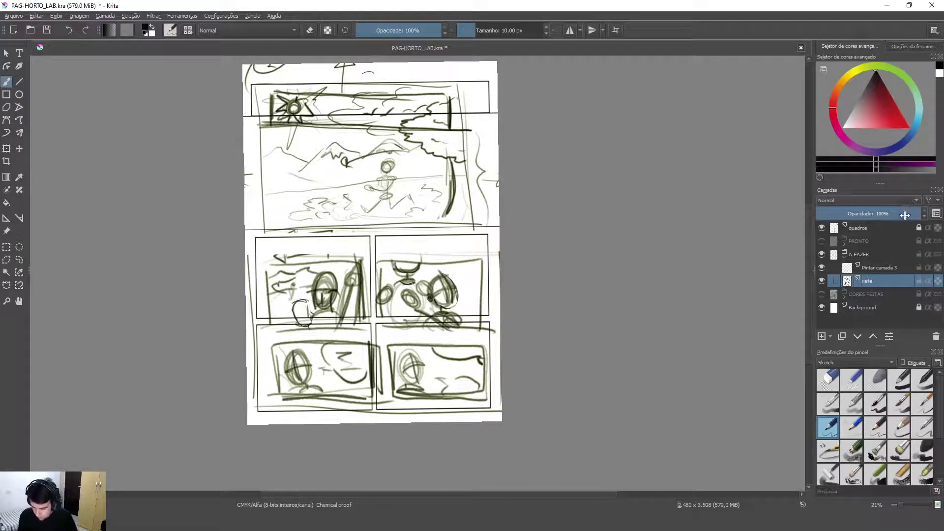
left_click_drag(884, 211, 828, 214)
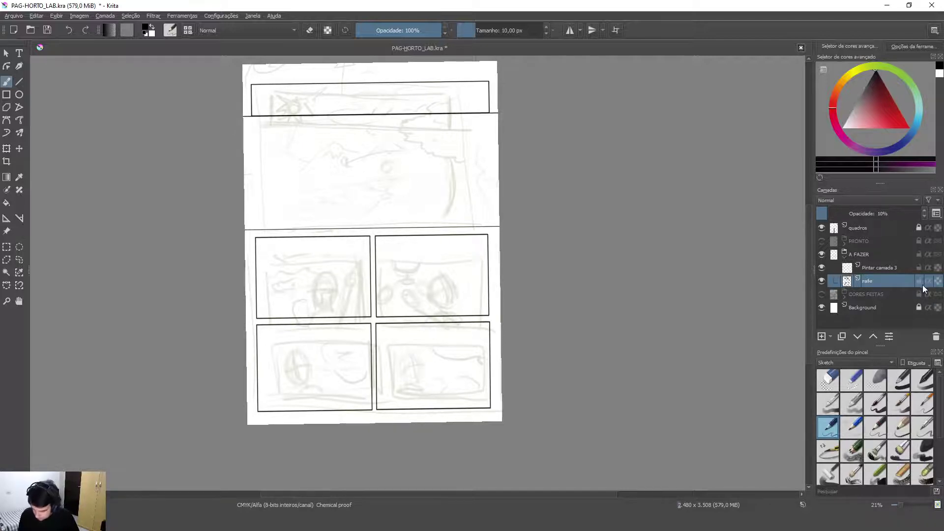
left_click_drag(827, 213, 834, 213)
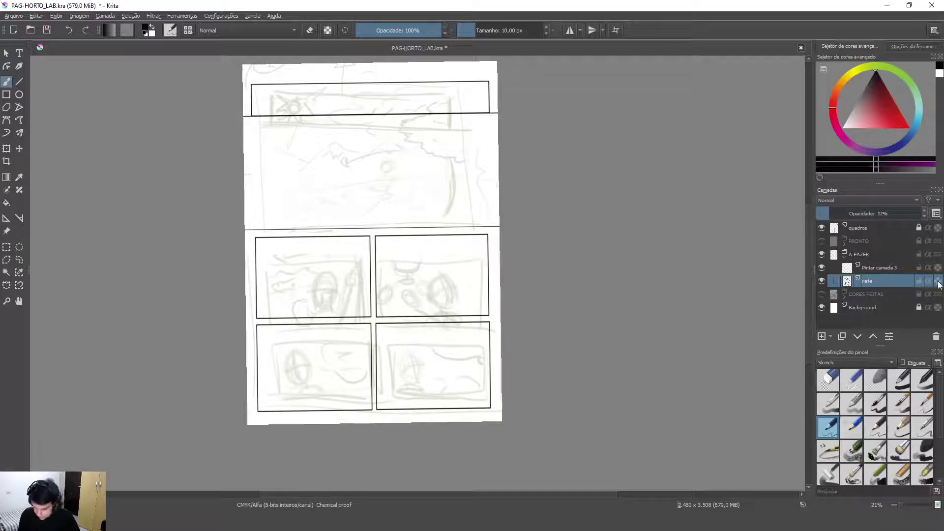
left_click(917, 282)
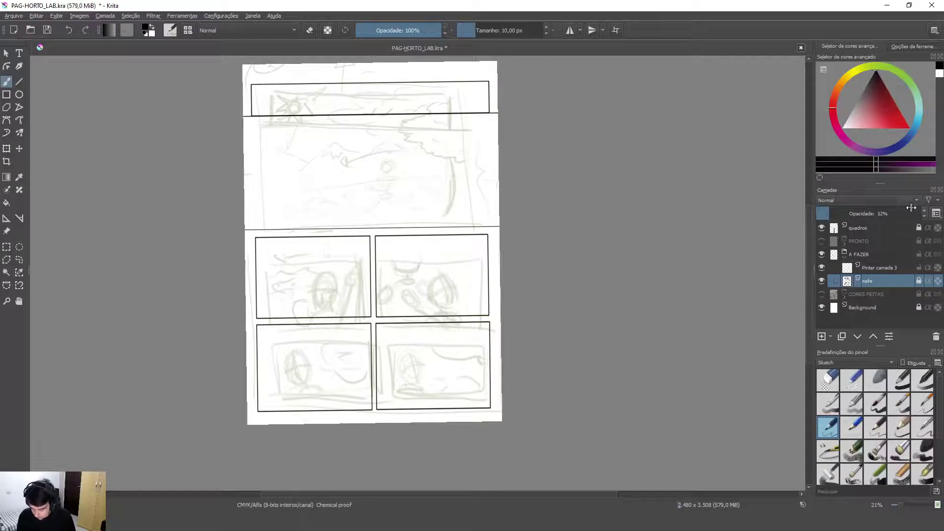
left_click(918, 281)
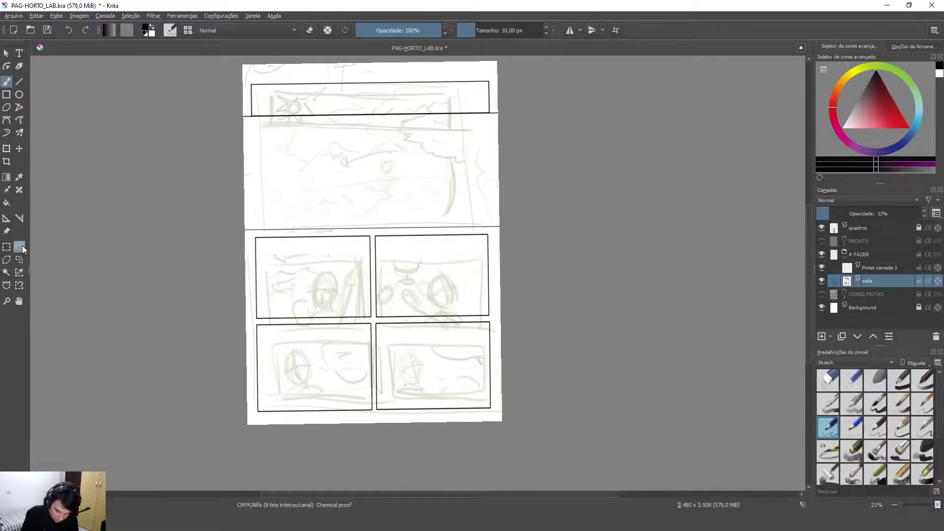
- Select the rafe sketch around the upper-left small panel with a rectangle and move it up and right into its frame
left_click(4, 248)
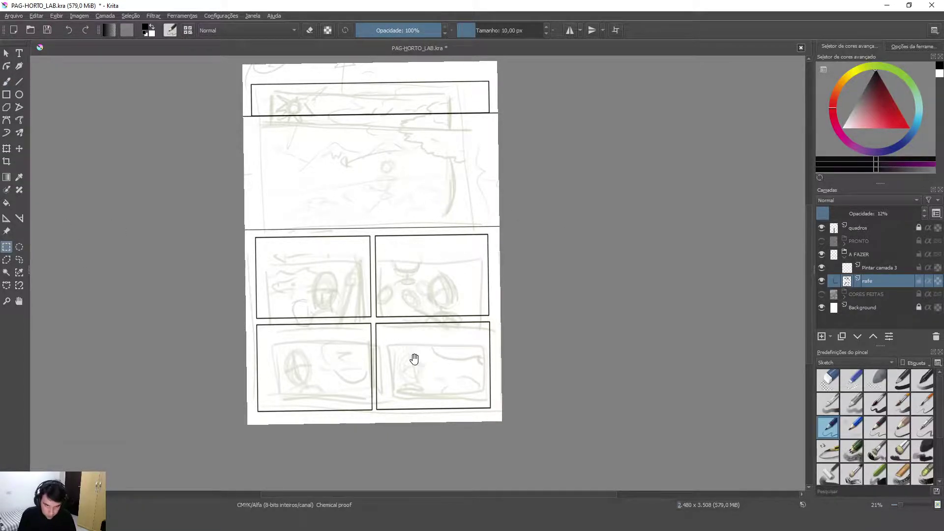
left_click_drag(421, 362, 428, 329)
left_click_drag(368, 319, 432, 350)
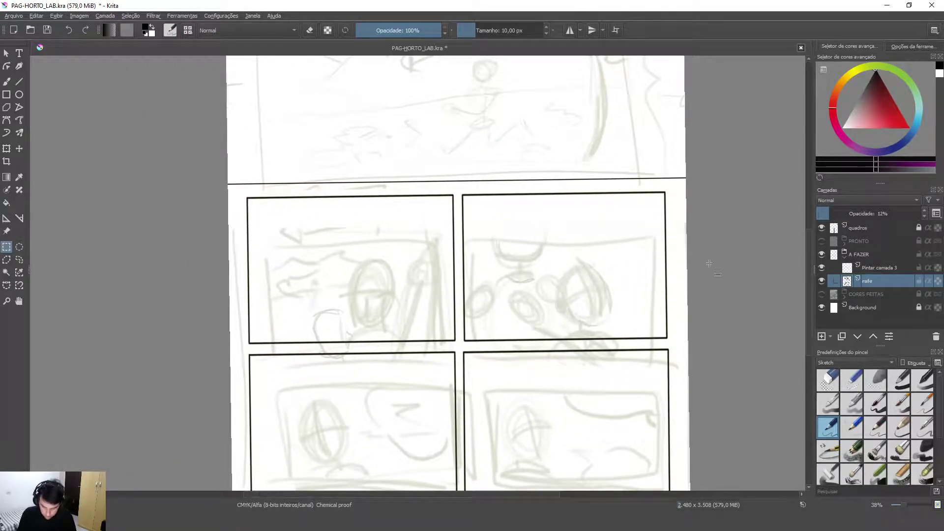
left_click_drag(228, 186, 459, 368)
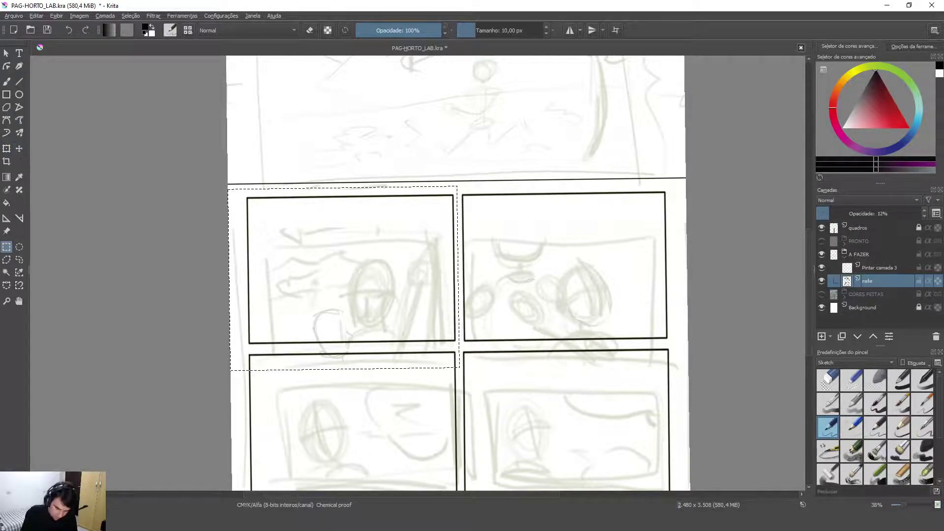
left_click(18, 149)
mouse_move(423, 327)
left_mouse_down()
mouse_move(405, 295)
mouse_move(408, 312)
mouse_move(438, 314)
mouse_move(439, 298)
left_mouse_up()
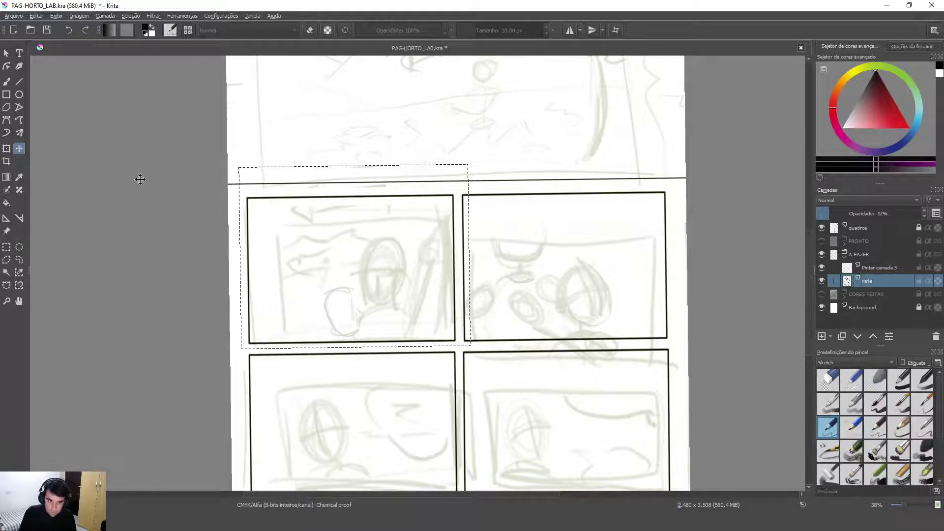
- Scale the selected upper-left panel sketch down slightly with Transform, apply it and clear the selection
left_click(7, 148)
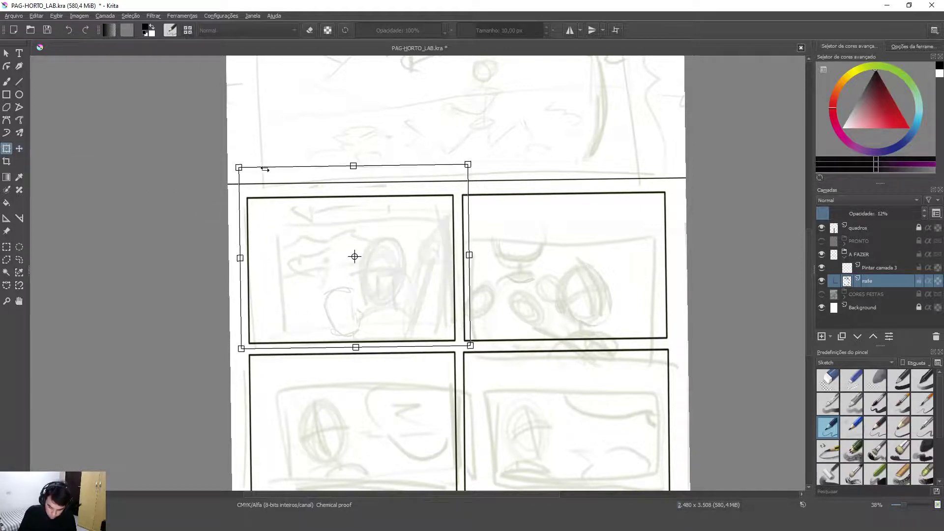
mouse_move(238, 167)
left_mouse_down()
mouse_move(196, 139)
mouse_move(234, 178)
mouse_move(222, 190)
mouse_move(181, 180)
left_mouse_up()
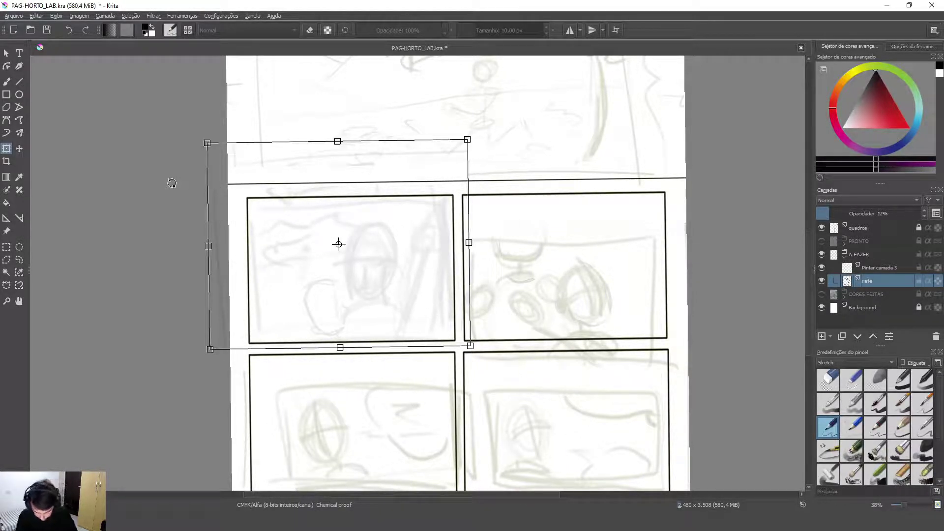
left_click_drag(207, 143, 247, 174)
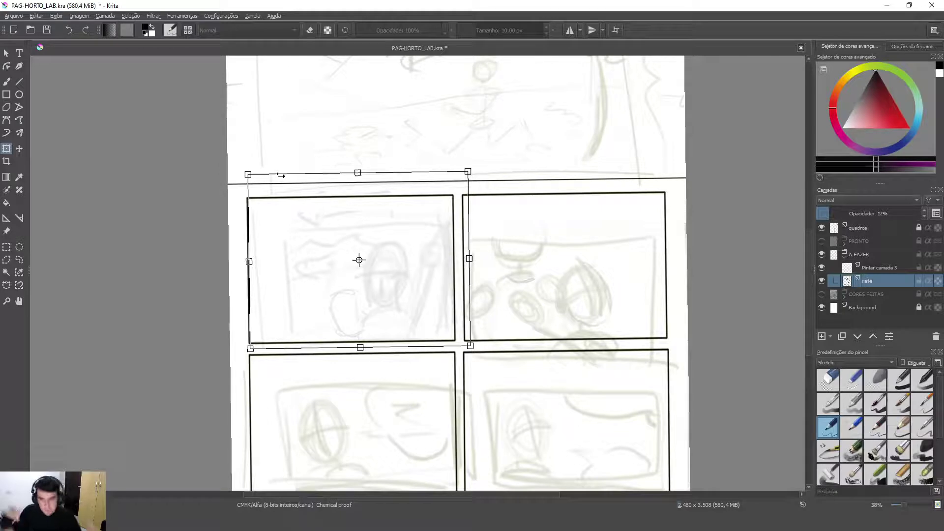
key("Return")
key("ctrl+shift+a")
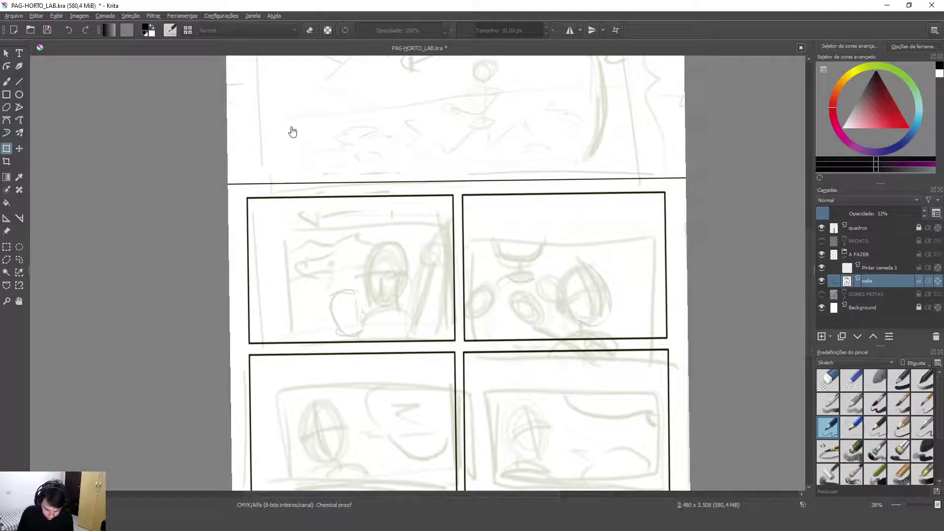
- Select the upper-right small panel's sketch with a rectangle, move it up inside its frame and clear the selection
left_click(7, 247)
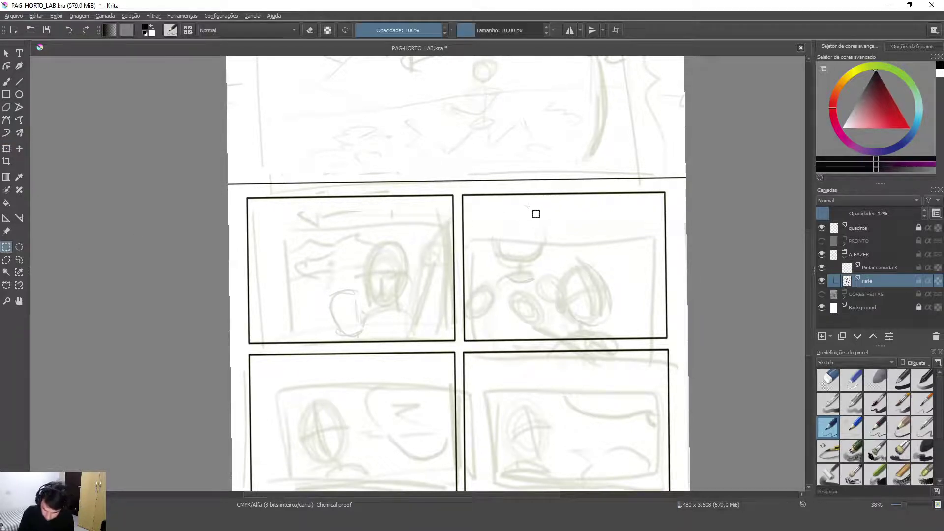
left_click_drag(457, 214, 682, 367)
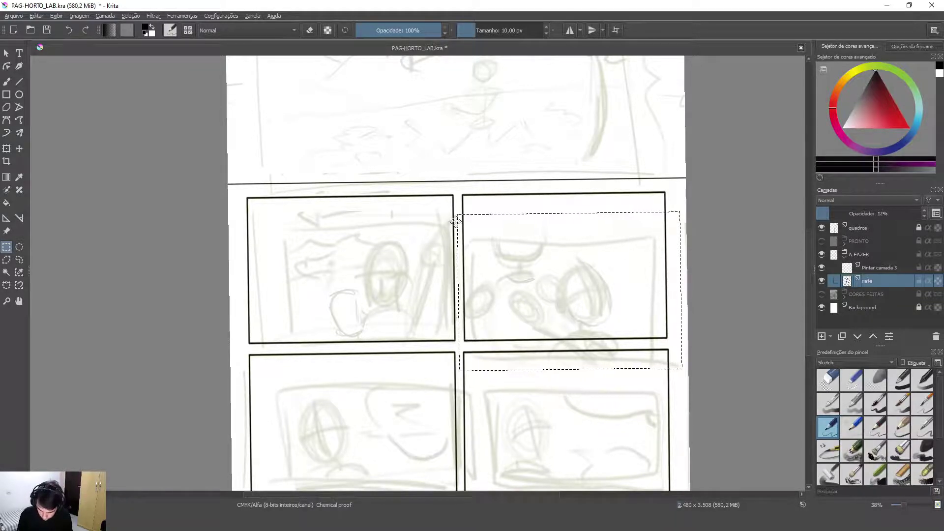
key("t")
mouse_move(623, 302)
left_mouse_down()
mouse_move(617, 267)
mouse_move(618, 275)
left_mouse_up()
left_click_drag(613, 407, 644, 317)
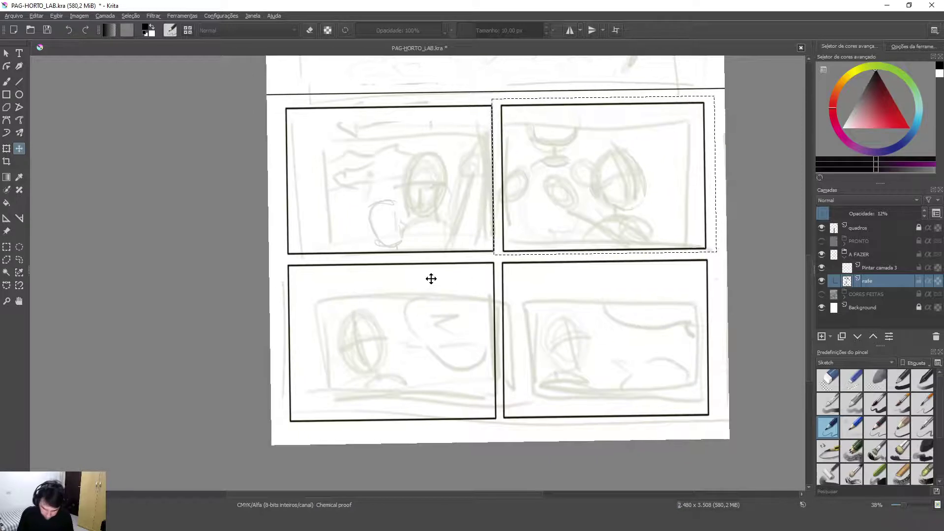
key("ctrl+shift+a")
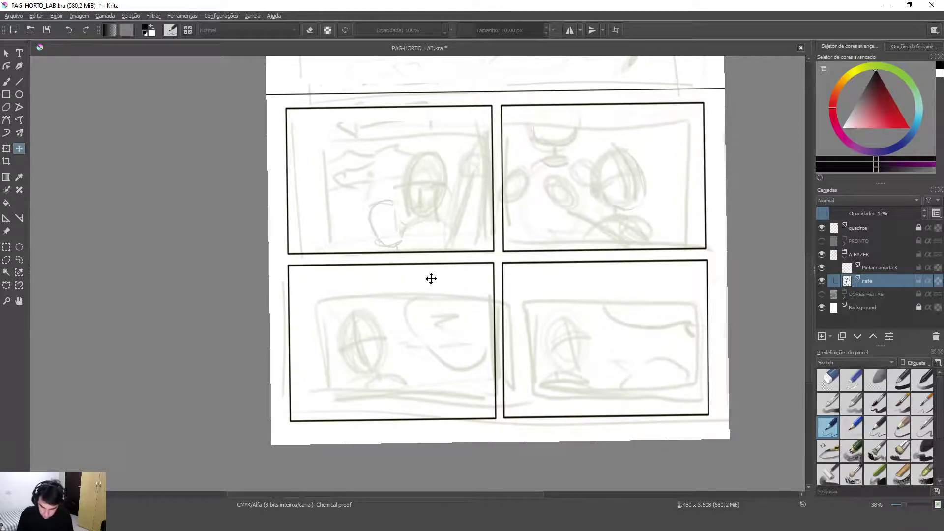
- Select the lower-left panel's sketch with a rectangle, move it left and slightly up into its frame, and deselect it
left_click(7, 247)
left_click_drag(287, 274, 526, 423)
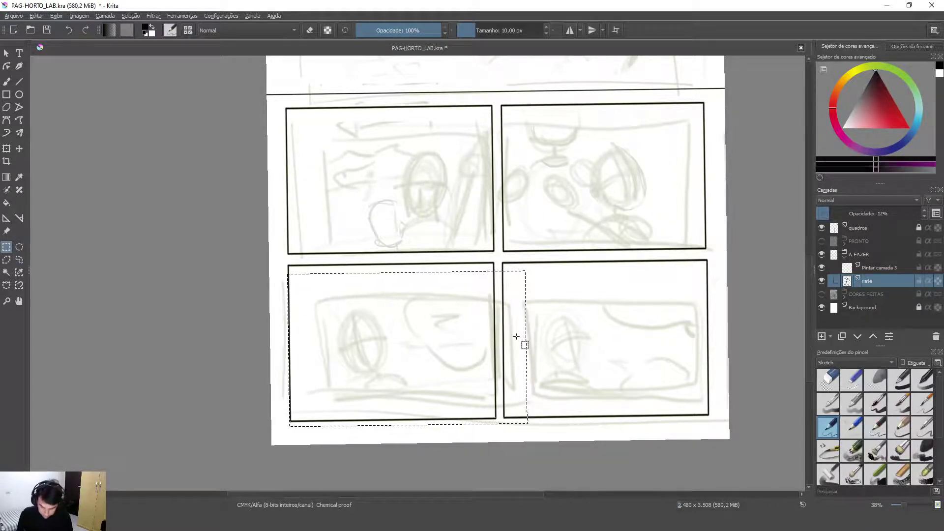
key("t")
mouse_move(507, 356)
left_mouse_down()
mouse_move(480, 396)
mouse_move(493, 383)
mouse_move(487, 371)
mouse_move(505, 393)
left_mouse_up()
key("ctrl+shift+a")
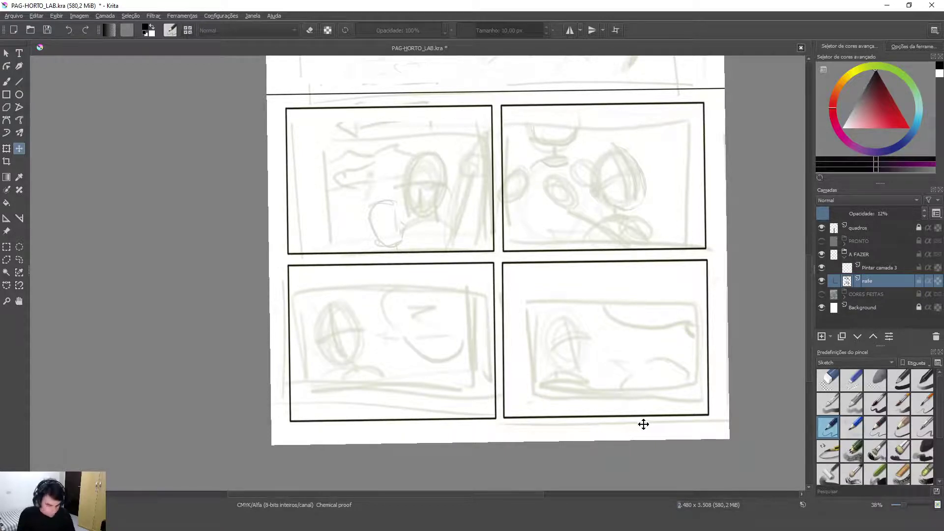
- Select the lower-right panel's sketch with a rectangle, move it left and slightly up within its frame, and clear the selection
key("ctrl+r")
left_click_drag(498, 256, 740, 448)
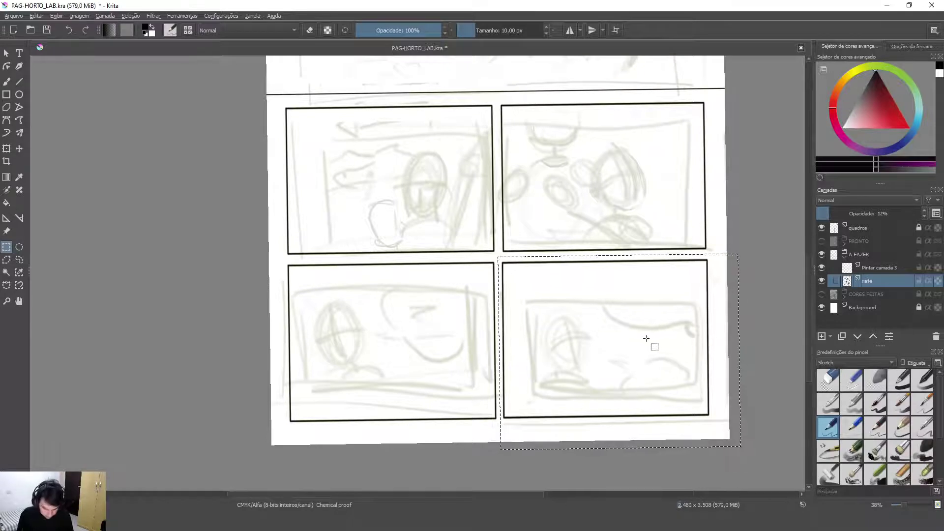
key("t")
mouse_move(662, 362)
left_mouse_down()
mouse_move(639, 365)
mouse_move(636, 356)
mouse_move(647, 356)
left_mouse_up()
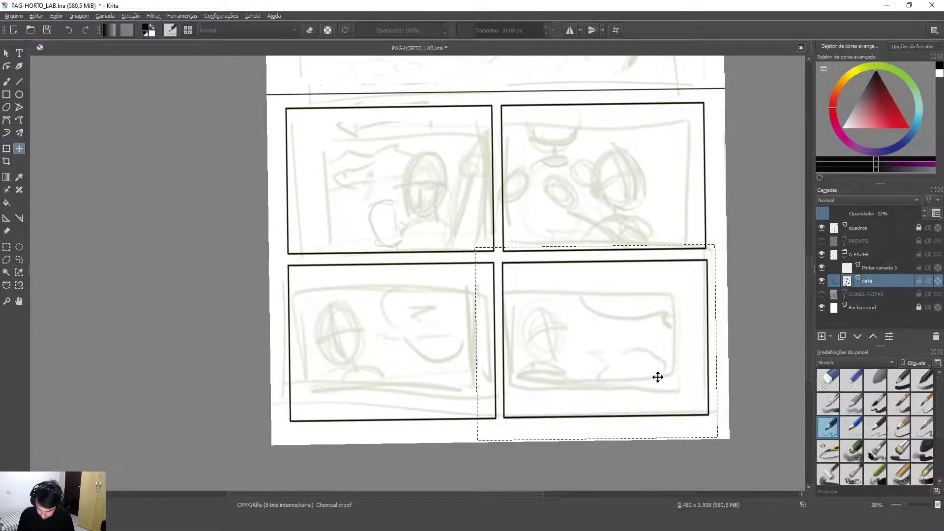
key("ctrl+shift+a")
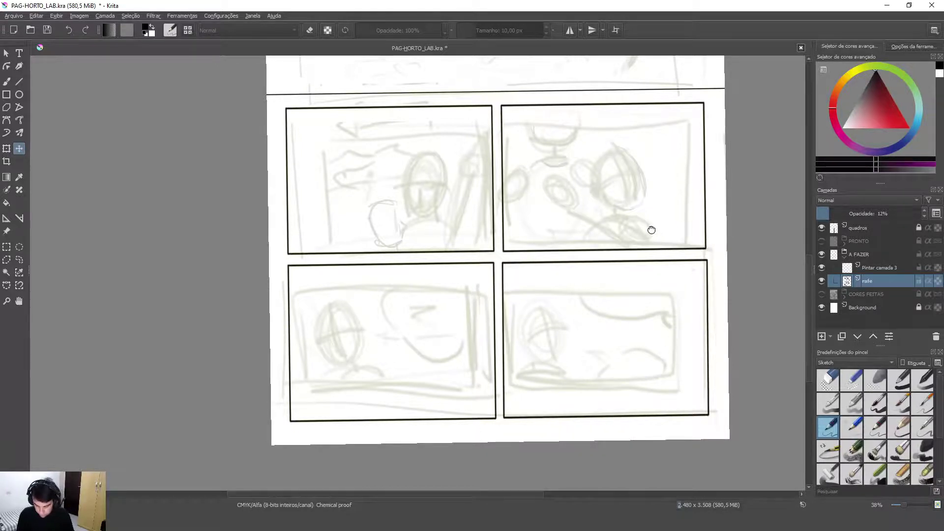
left_click_drag(649, 228, 639, 459)
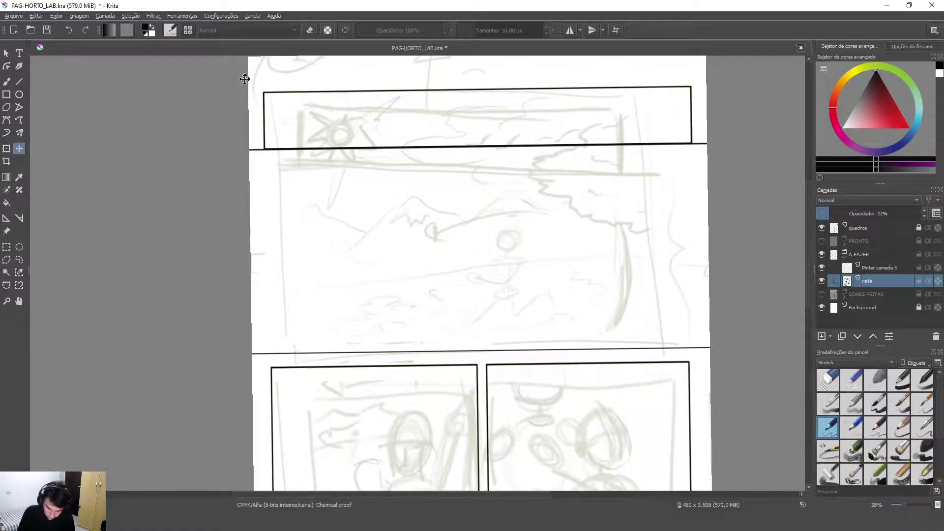
- Select the sketch of the top strip and large landscape panel with a rectangle, move it up into the frames, and deselect it
left_click(7, 246)
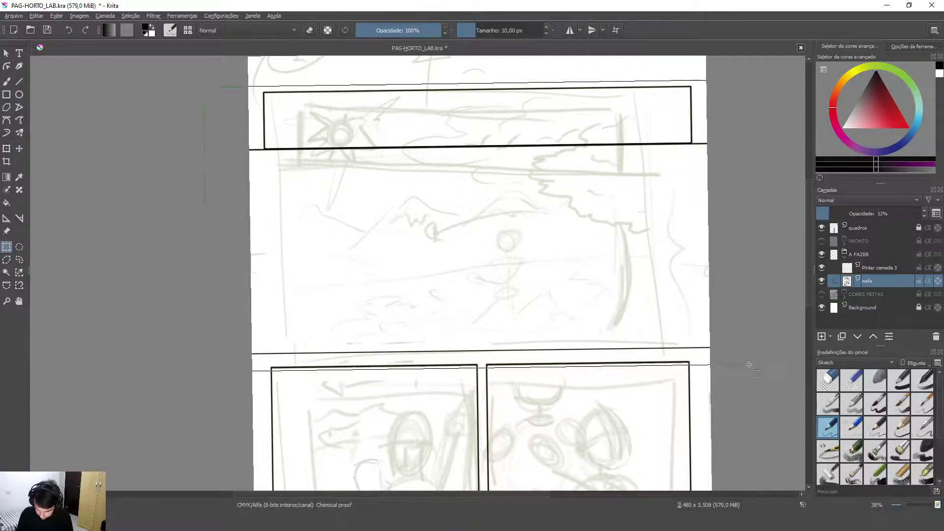
left_click_drag(743, 366, 204, 87)
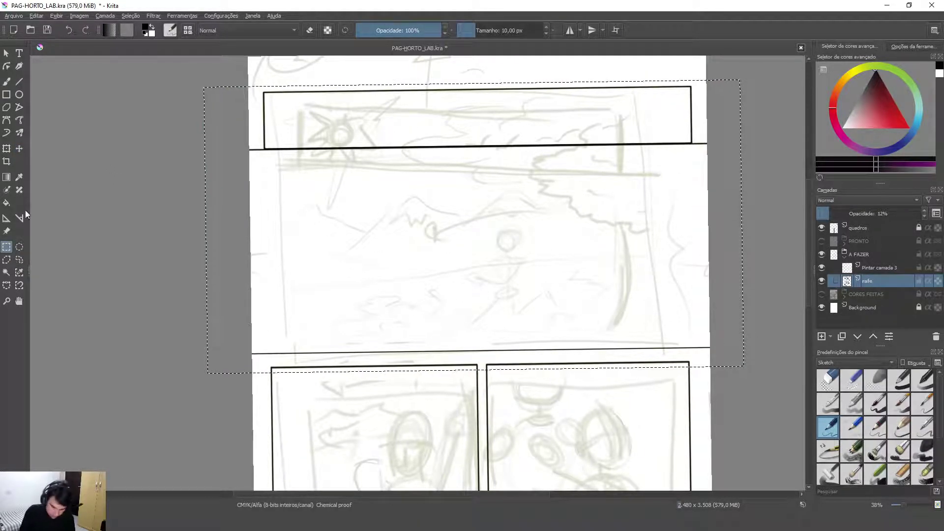
key("t")
mouse_move(639, 257)
left_mouse_down()
mouse_move(623, 261)
mouse_move(661, 259)
mouse_move(660, 251)
left_mouse_up()
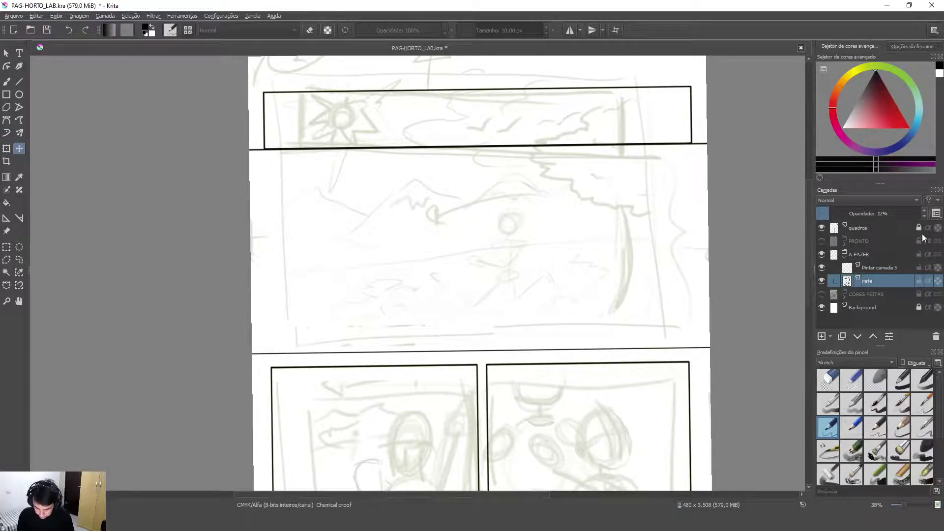
- Lock the rafe layer and rename the layer above it as rascunho 1
left_click(918, 281)
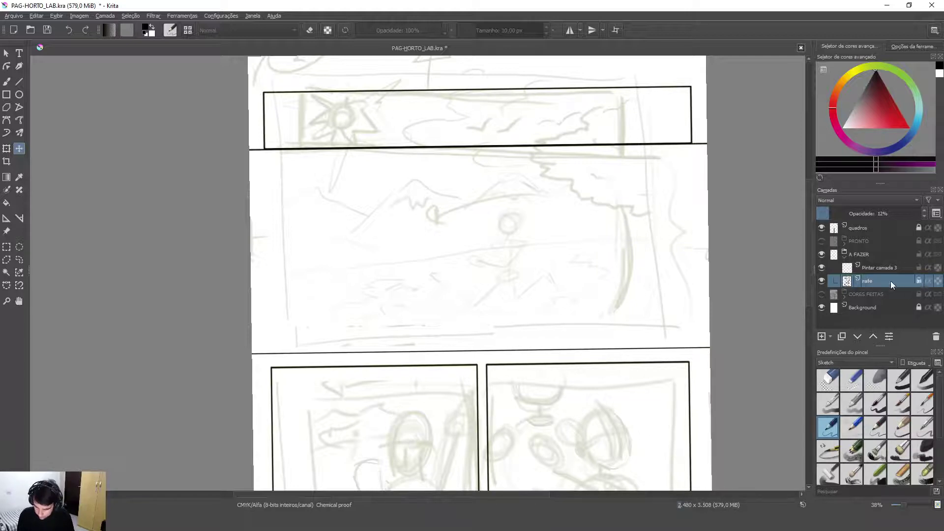
key("Page_Up")
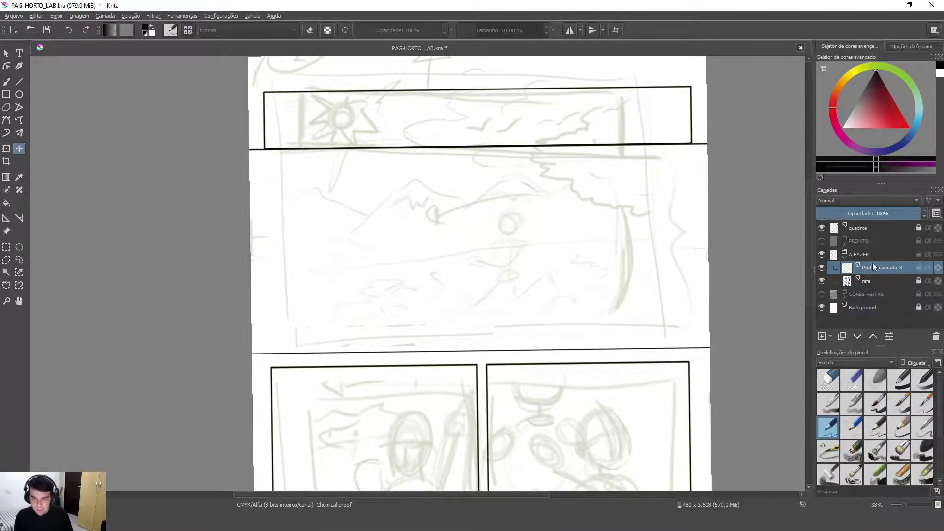
double_click(890, 267)
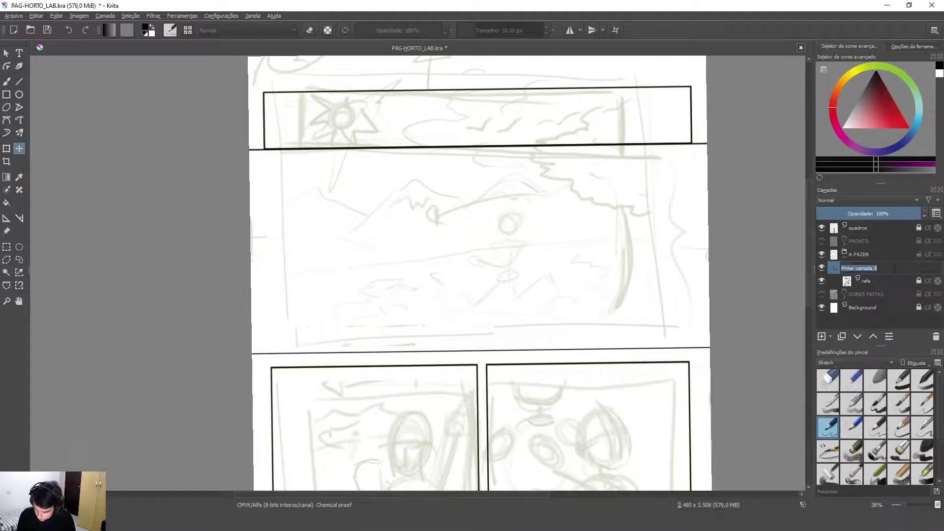
type("rascunho")
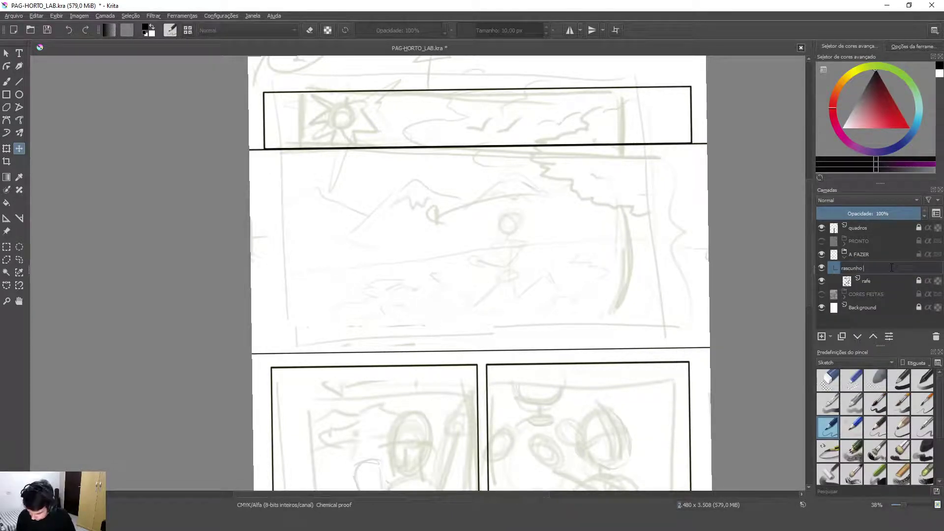
key("Return")
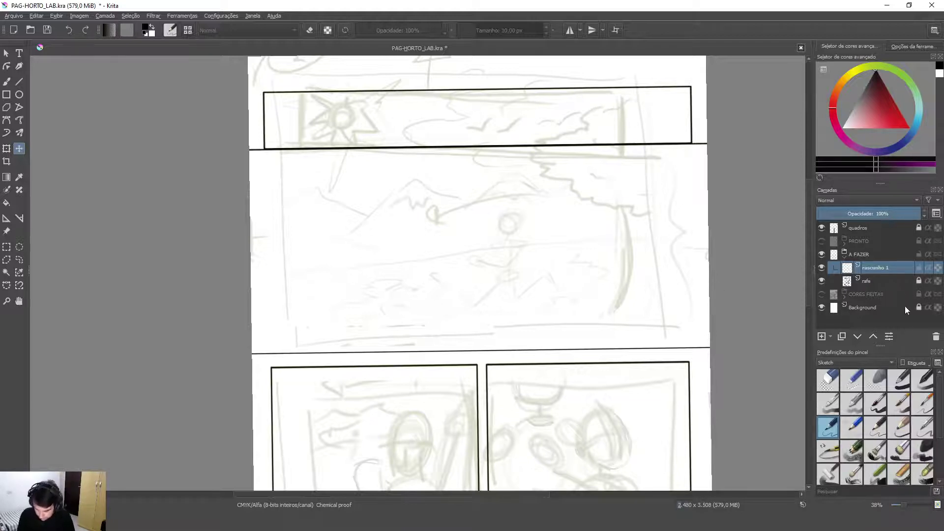
- Activate the Freehand Brush and look through the Sketch and Ink categories of brush presets
left_click(4, 85)
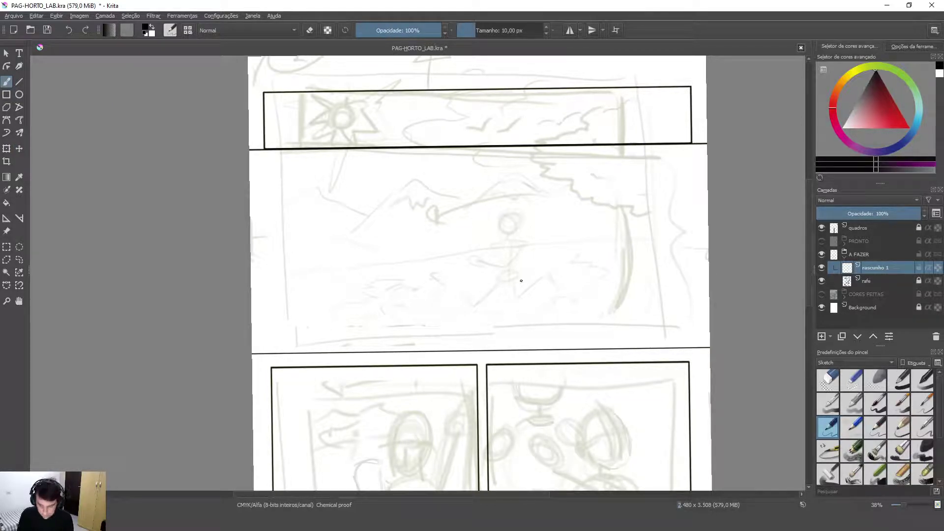
left_click(189, 30)
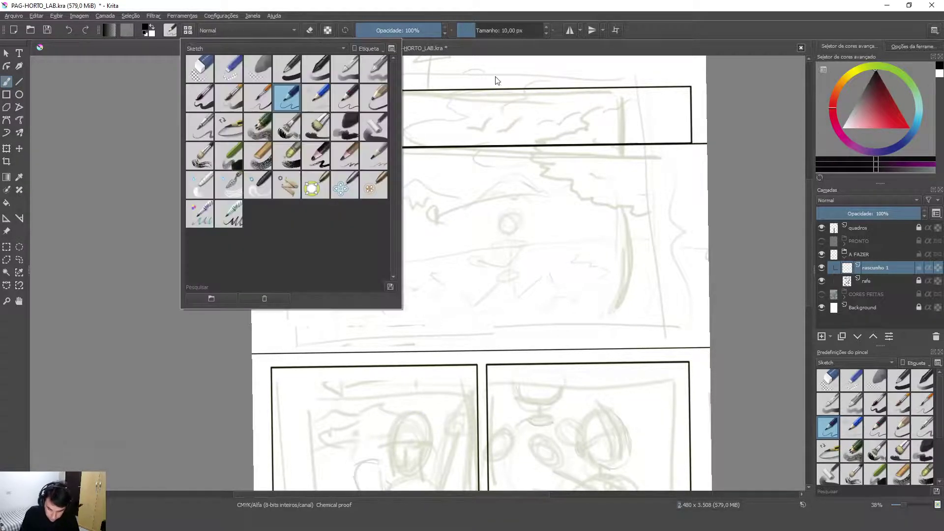
left_click(342, 48)
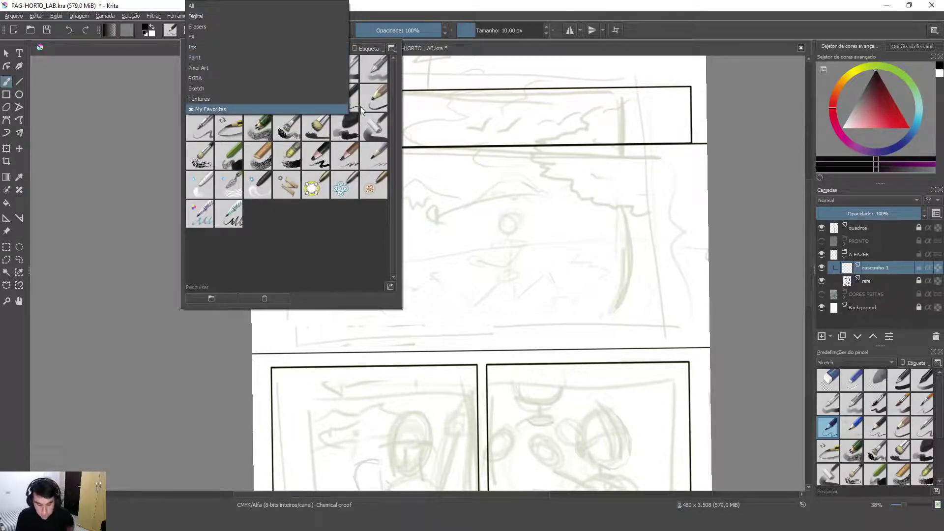
left_click(219, 88)
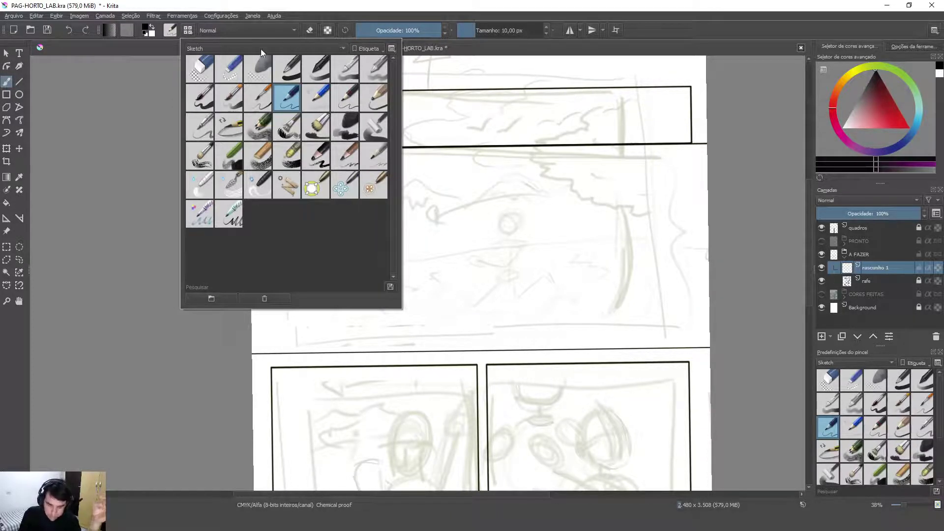
left_click(337, 49)
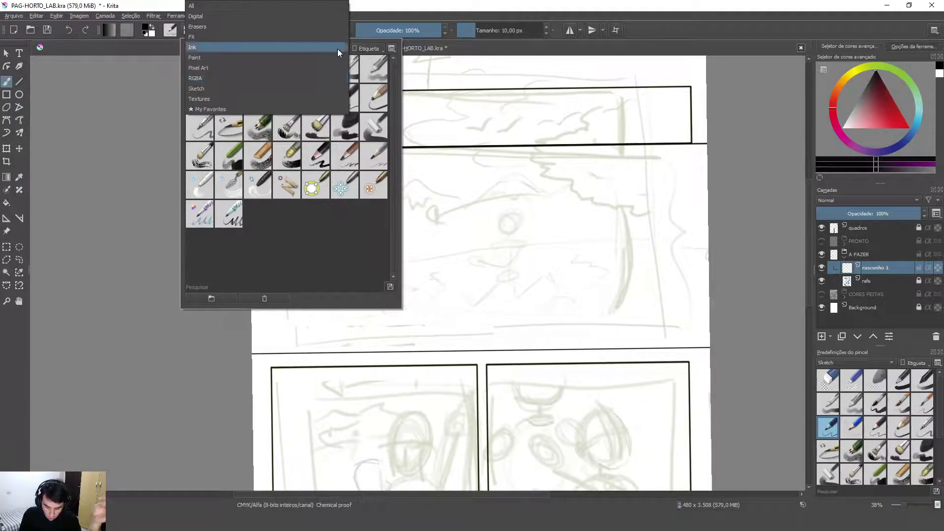
left_click(294, 49)
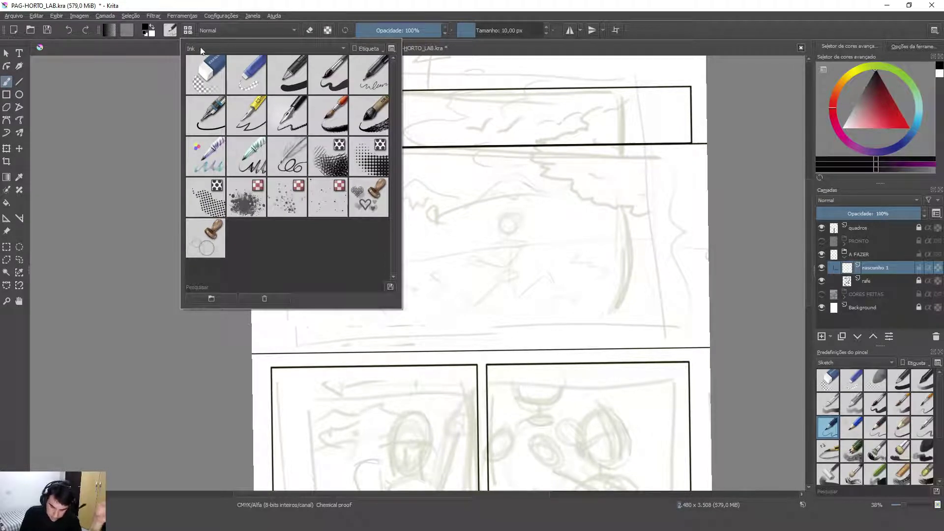
- Test the Screentone Pressure ink preset with a halftone patch in the large landscape panel, undo it and view the preset's brush settings
left_click(339, 47)
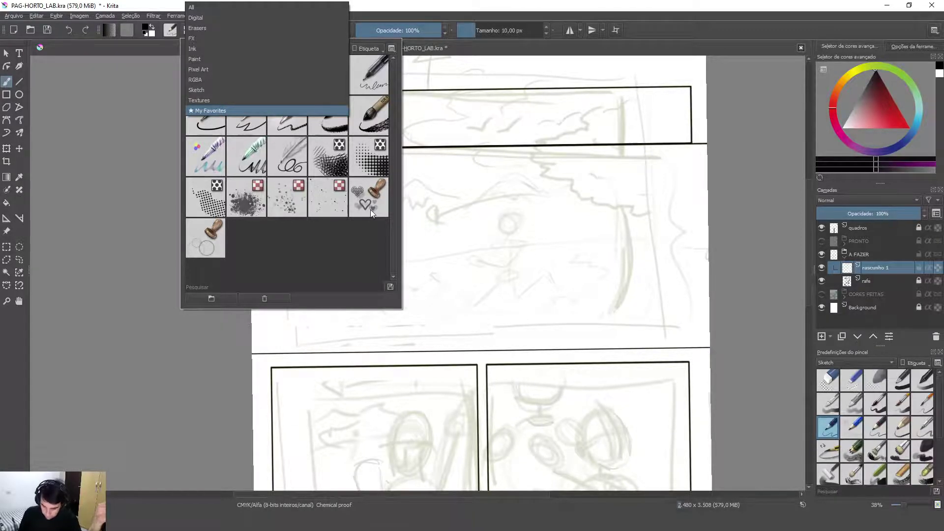
left_click(377, 157)
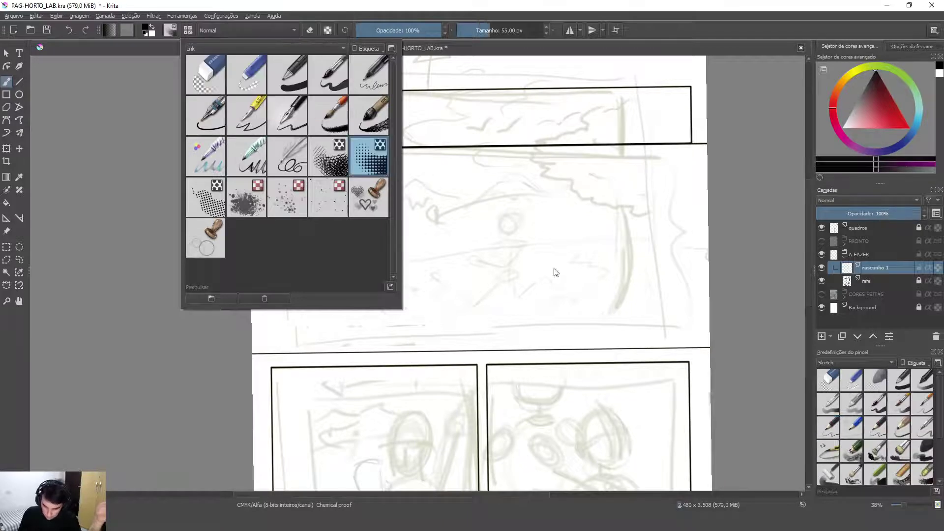
left_click(524, 312)
mouse_move(491, 328)
left_mouse_down()
mouse_move(600, 259)
mouse_move(465, 334)
mouse_move(581, 271)
mouse_move(440, 336)
mouse_move(558, 264)
mouse_move(469, 307)
mouse_move(539, 249)
mouse_move(435, 324)
mouse_move(529, 263)
mouse_move(520, 255)
mouse_move(417, 312)
mouse_move(461, 270)
mouse_move(440, 276)
mouse_move(485, 219)
mouse_move(483, 207)
left_mouse_up()
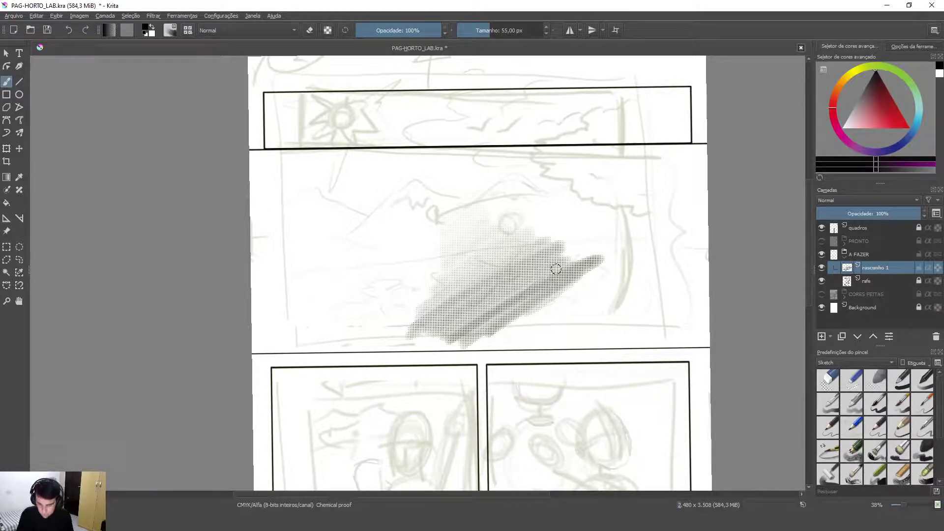
key("ctrl+z")
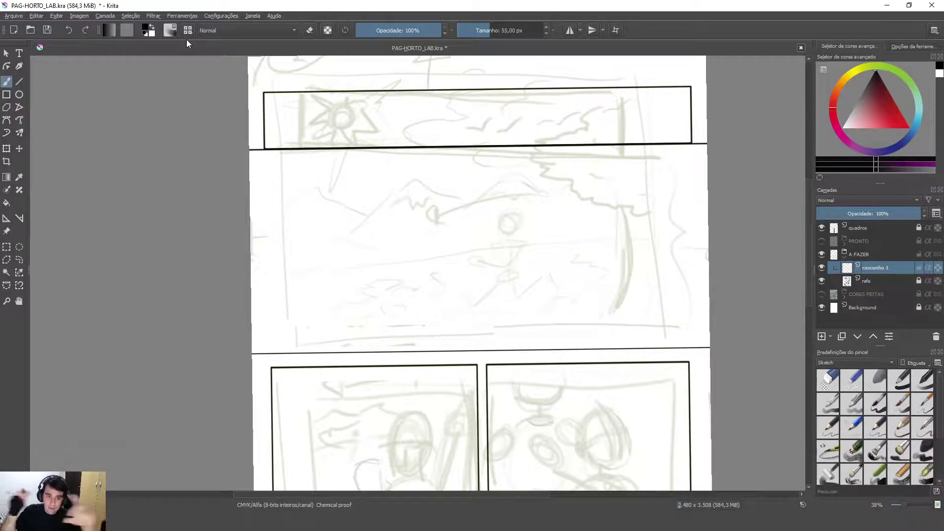
left_click(171, 32)
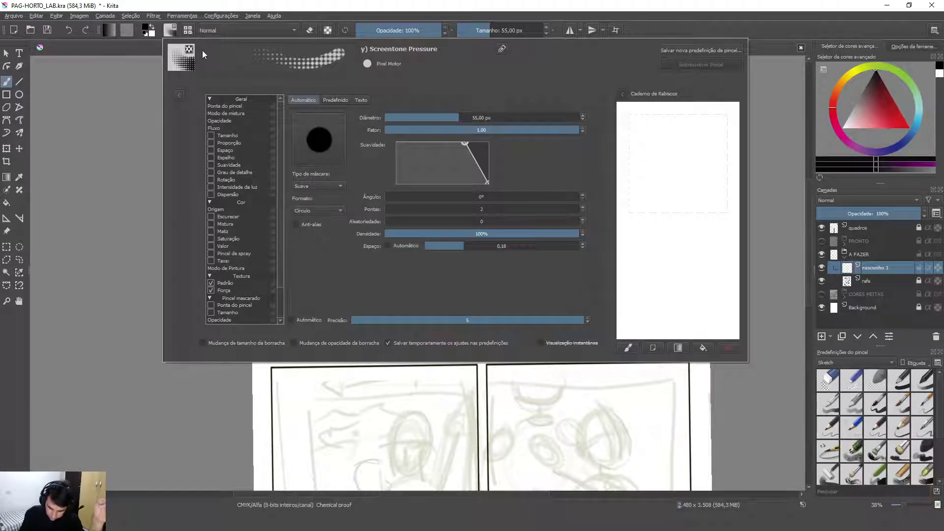
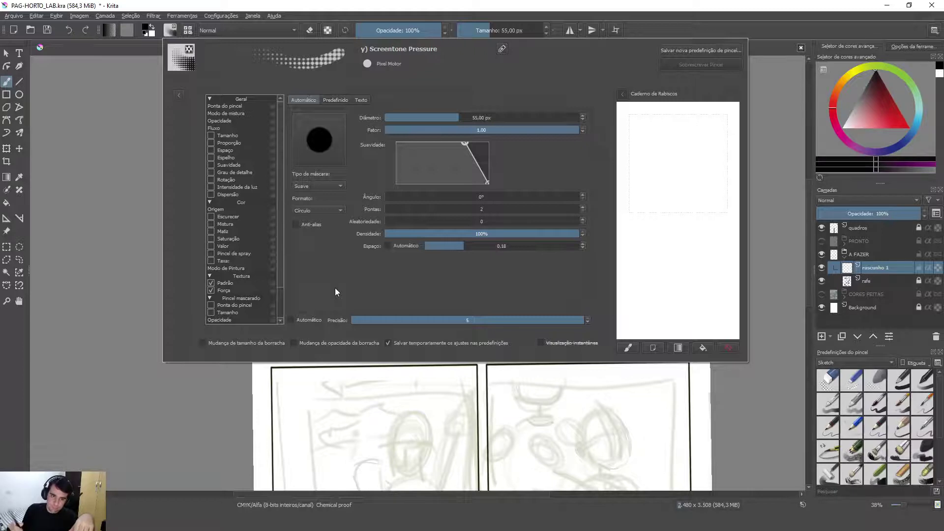
- Return to the Sketch presets and choose the dark blue 10 px drawing preset
left_click(189, 31)
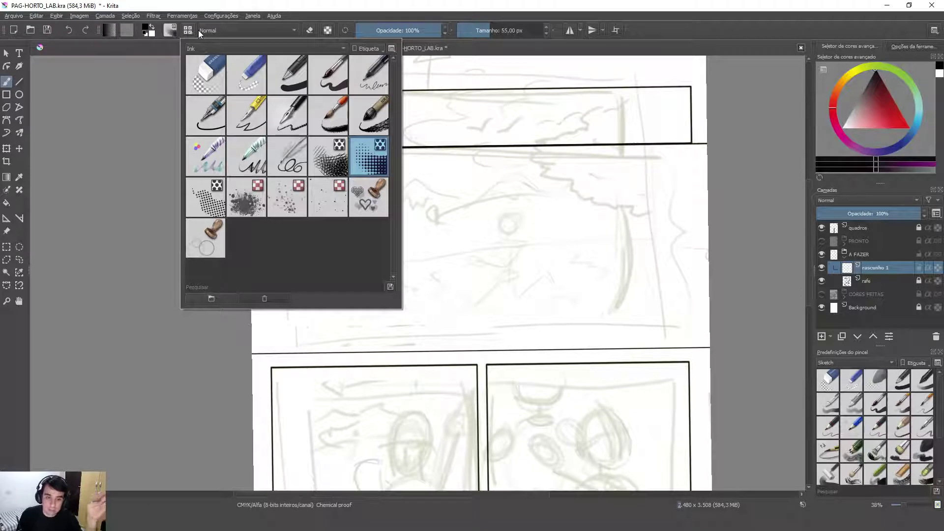
left_click(343, 47)
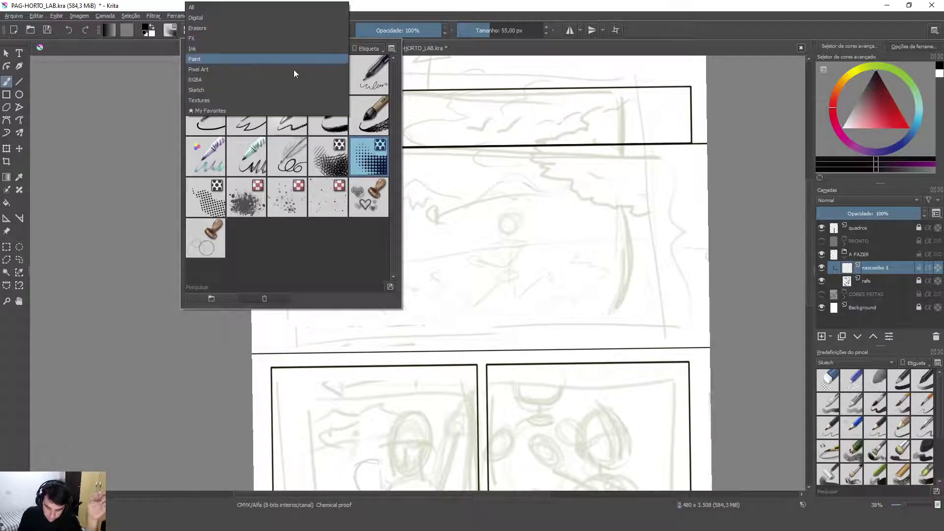
left_click(211, 91)
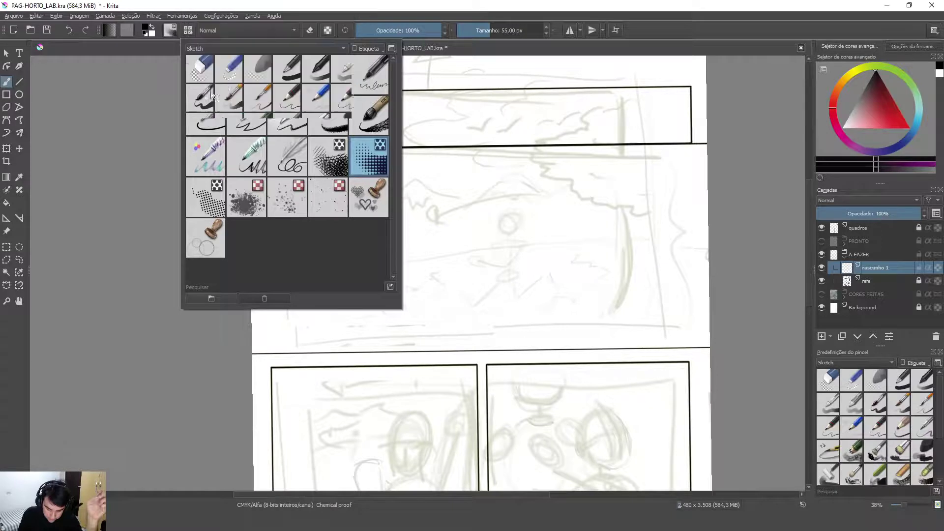
left_click(287, 96)
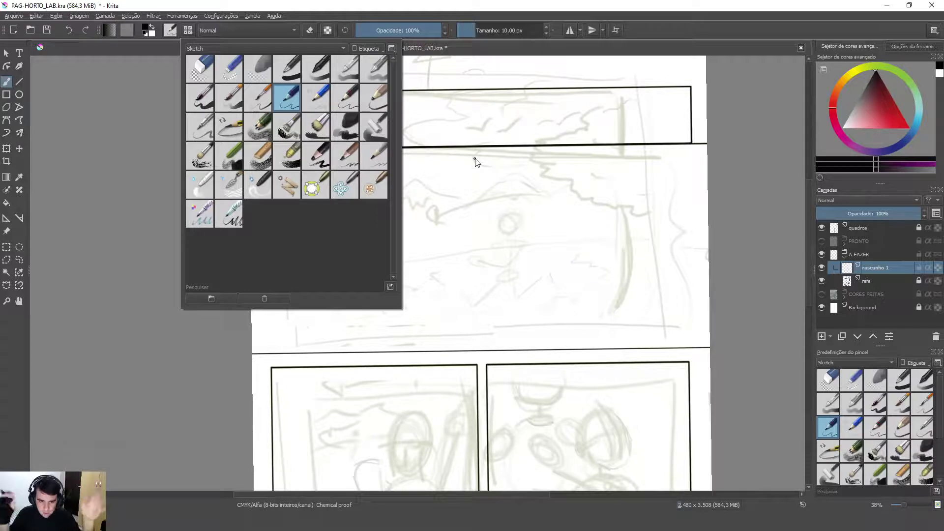
left_click(519, 228)
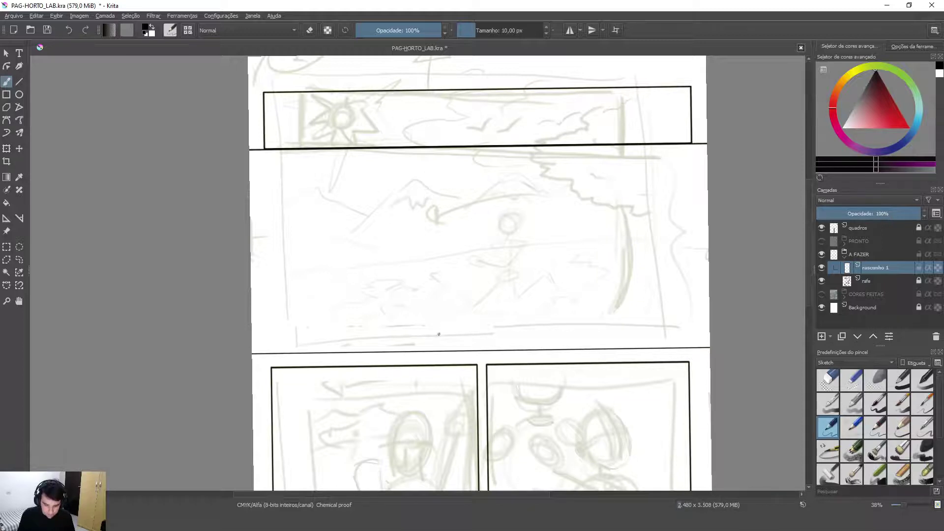
- Draw a long curved hill line across the large landscape panel, from one page edge to the other
left_click_drag(428, 331, 375, 415)
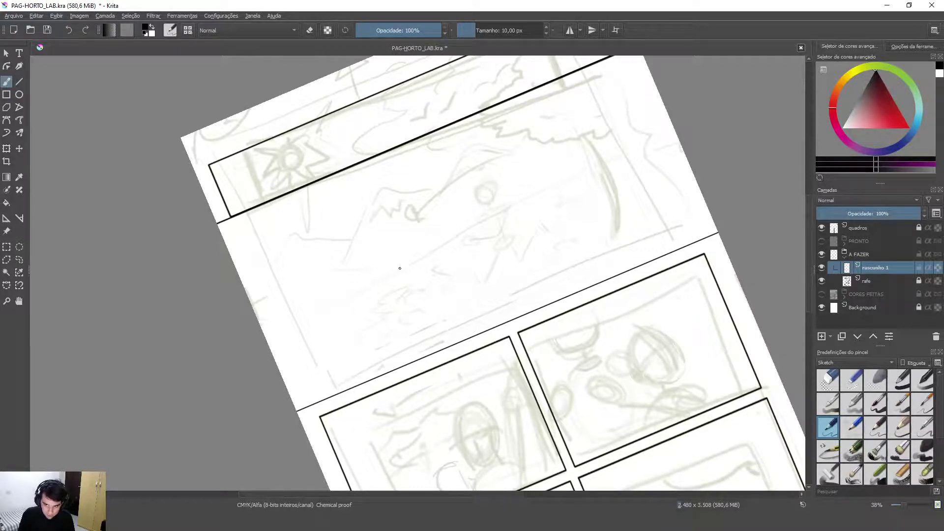
mouse_move(273, 355)
left_mouse_down()
mouse_move(388, 276)
mouse_move(678, 137)
left_mouse_up()
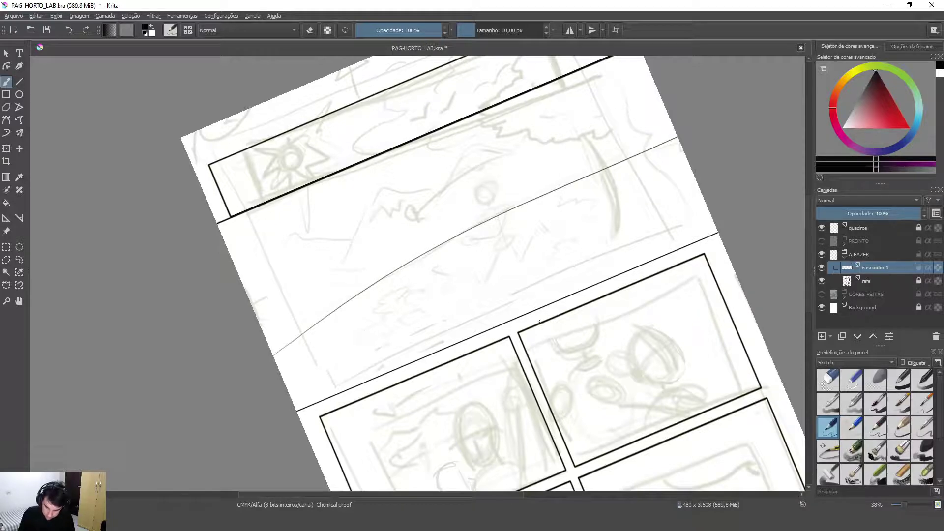
mouse_move(679, 146)
left_mouse_down()
mouse_move(720, 185)
mouse_move(697, 322)
mouse_move(697, 278)
left_mouse_up()
scroll(701, 276, "up", 3)
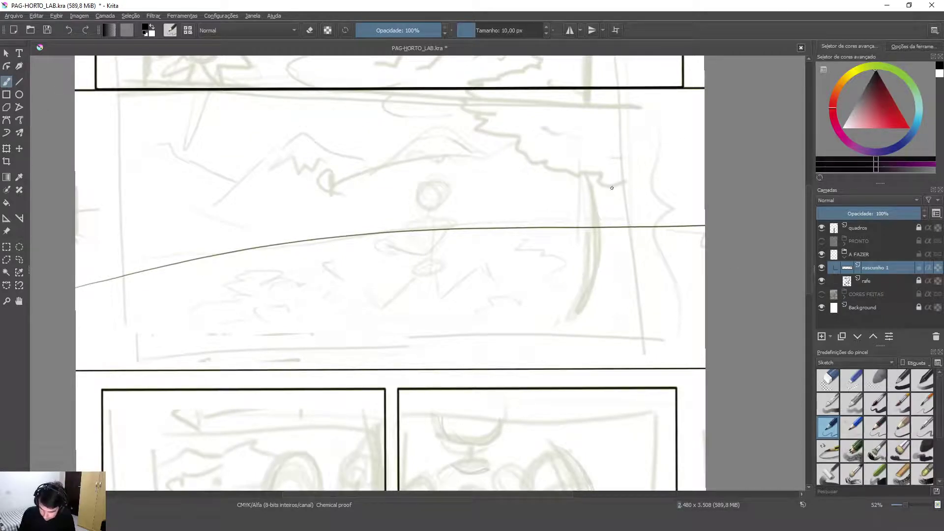
- Draw the left edge of a tree trunk near the right side of the landscape panel, redoing the first attempt
left_click_drag(609, 297, 662, 226)
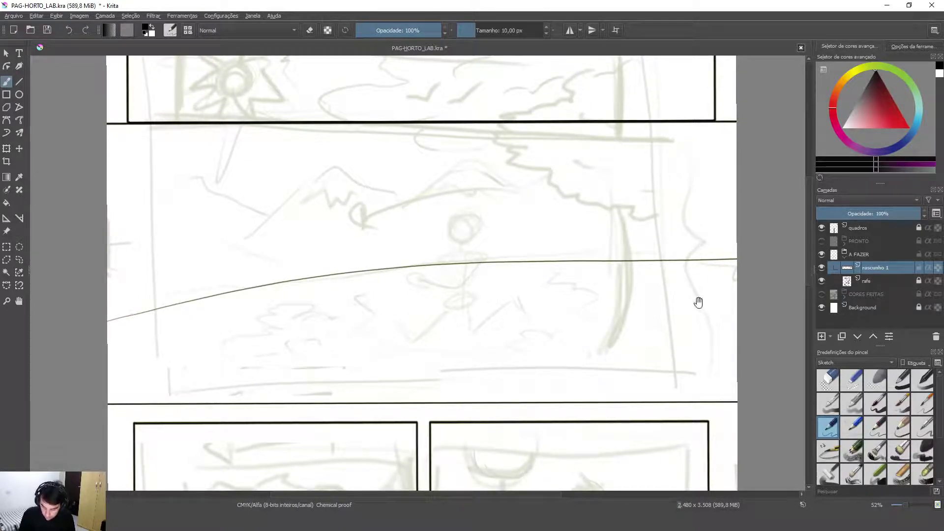
left_click_drag(670, 216, 674, 358)
key("ctrl+z")
left_click_drag(677, 296, 668, 395)
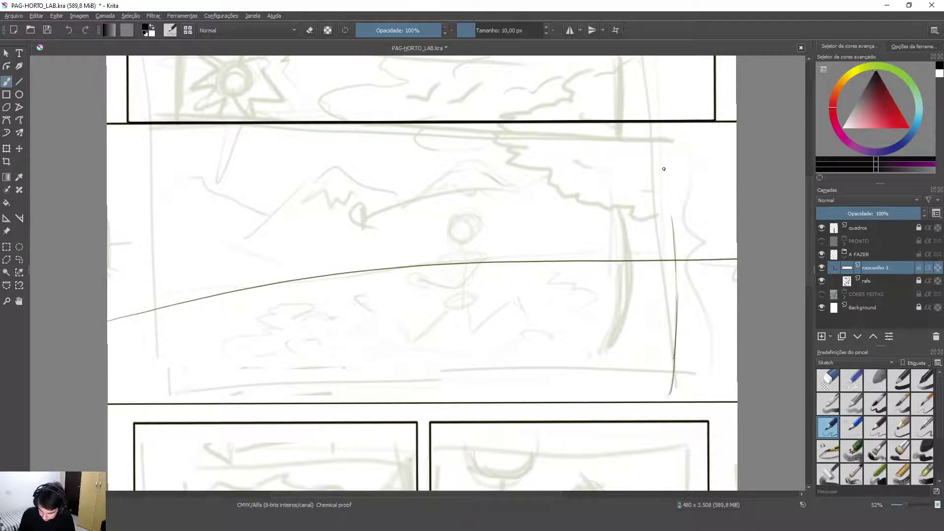
- Outline a large scalloped tree canopy around the trunk's upper part, undoing the first lower contour and redrawing it wider
left_click_drag(620, 139, 570, 179)
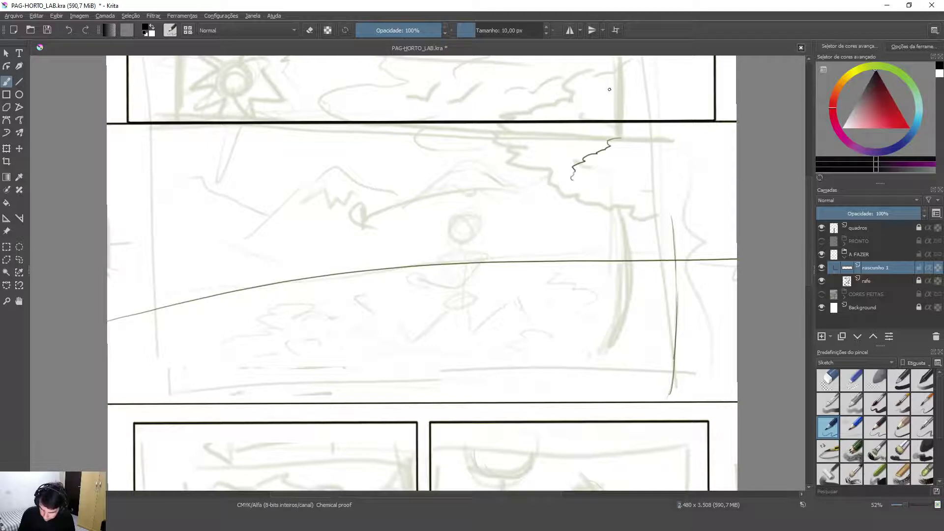
mouse_move(654, 131)
left_mouse_down()
mouse_move(615, 137)
mouse_move(687, 132)
mouse_move(737, 146)
left_mouse_up()
mouse_move(577, 188)
left_mouse_down()
mouse_move(601, 232)
mouse_move(662, 251)
left_mouse_up()
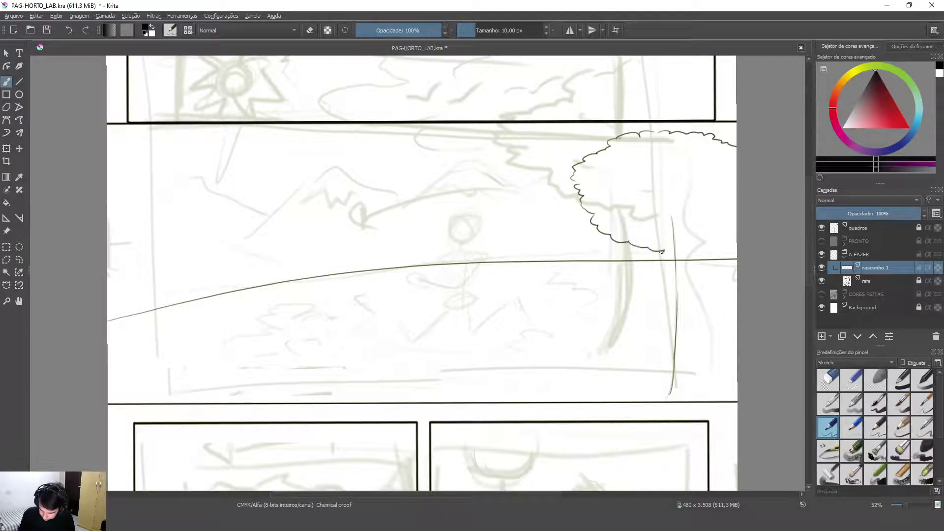
key("ctrl+z")
mouse_move(576, 180)
left_mouse_down()
mouse_move(558, 225)
mouse_move(622, 270)
mouse_move(680, 296)
mouse_move(715, 298)
mouse_move(733, 285)
left_mouse_up()
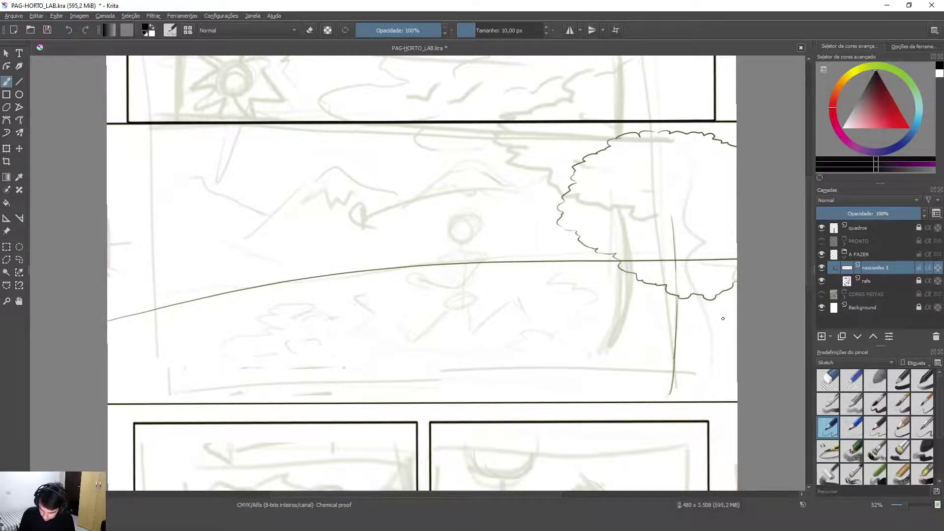
- Draw the trunk's right edge and short branches on both sides joining the trunk to the canopy
left_click_drag(722, 297, 732, 399)
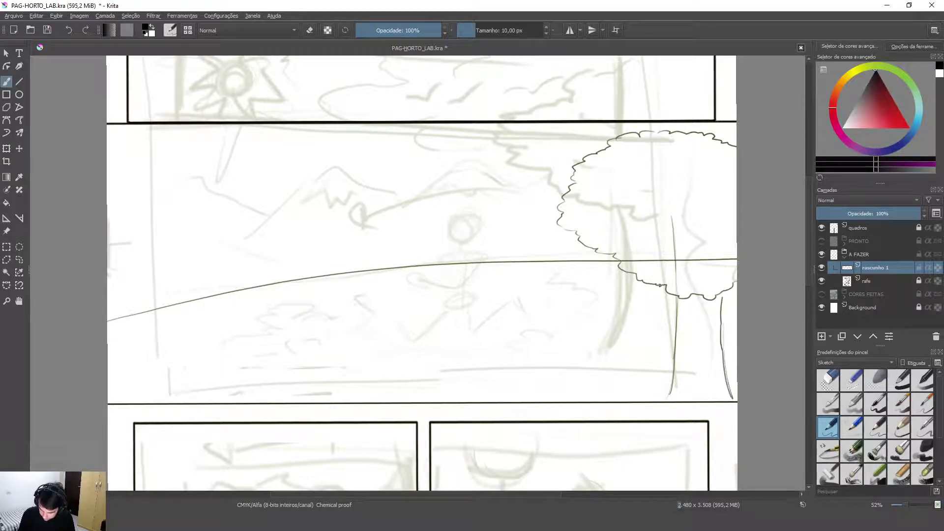
mouse_move(651, 287)
left_mouse_down()
mouse_move(653, 308)
mouse_move(671, 323)
left_mouse_up()
left_click_drag(645, 286, 669, 339)
left_click_drag(723, 318, 736, 286)
- Add short leaf marks inside the tree canopy and delete the hill and trunk lines crossing its interior using a freehand selection
left_click_drag(595, 198, 600, 202)
left_click_drag(601, 217, 619, 228)
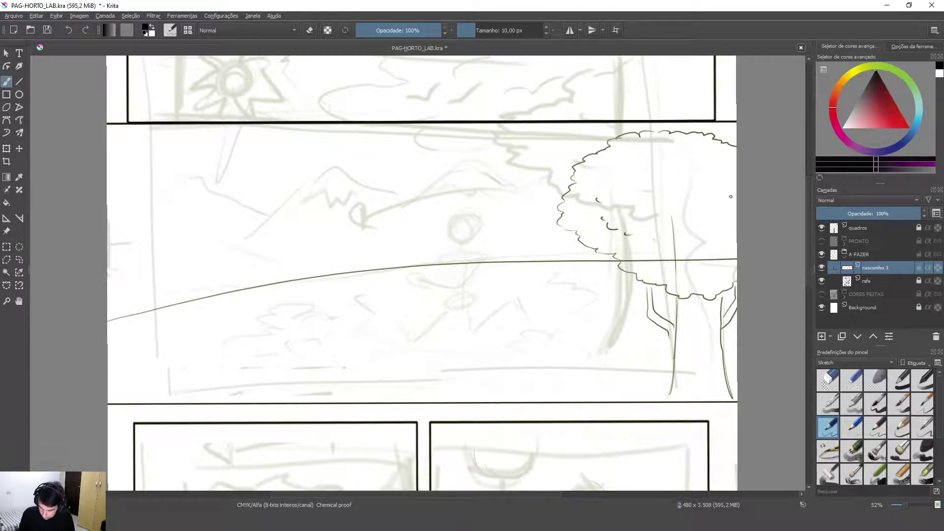
key("ctrl+r")
mouse_move(734, 207)
left_mouse_down()
mouse_move(701, 189)
mouse_move(623, 266)
mouse_move(740, 275)
mouse_move(753, 213)
mouse_move(739, 204)
left_mouse_up()
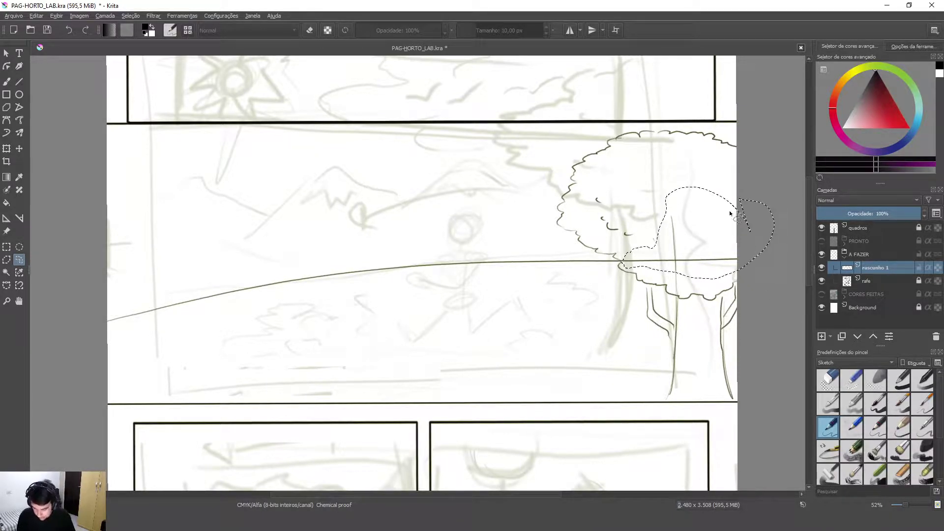
key("Delete")
key("ctrl+shift+a")
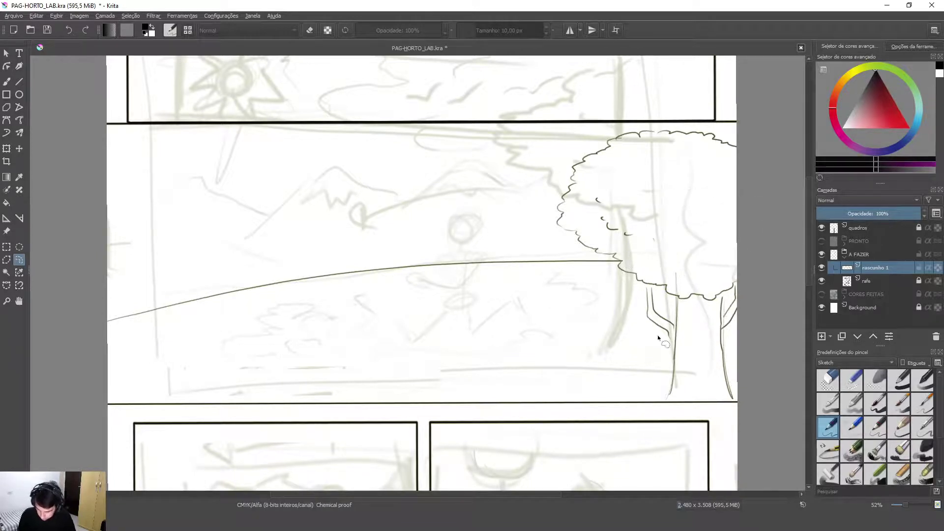
- Draw the outlines of three mountains behind the hill, from the page's left edge to the tree canopy, redoing a faulty stroke
left_click_drag(625, 314, 690, 277)
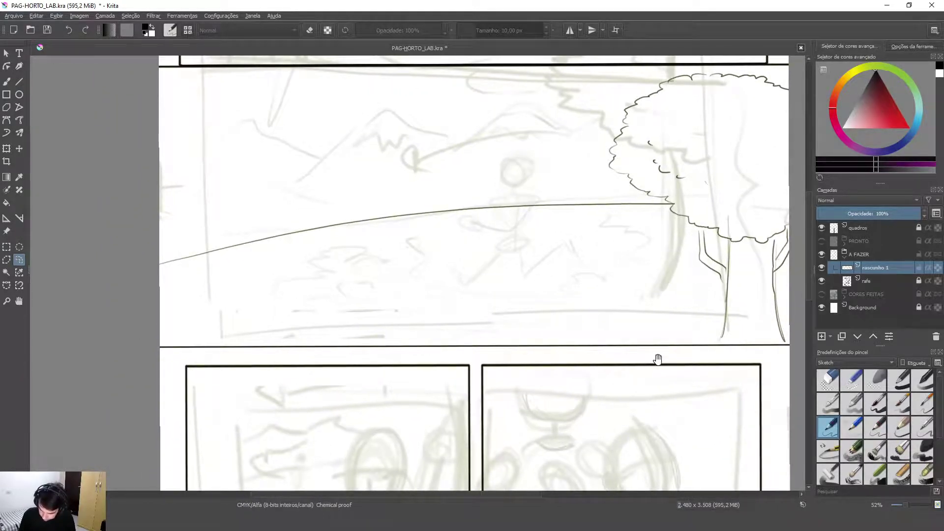
left_click_drag(622, 301, 658, 353)
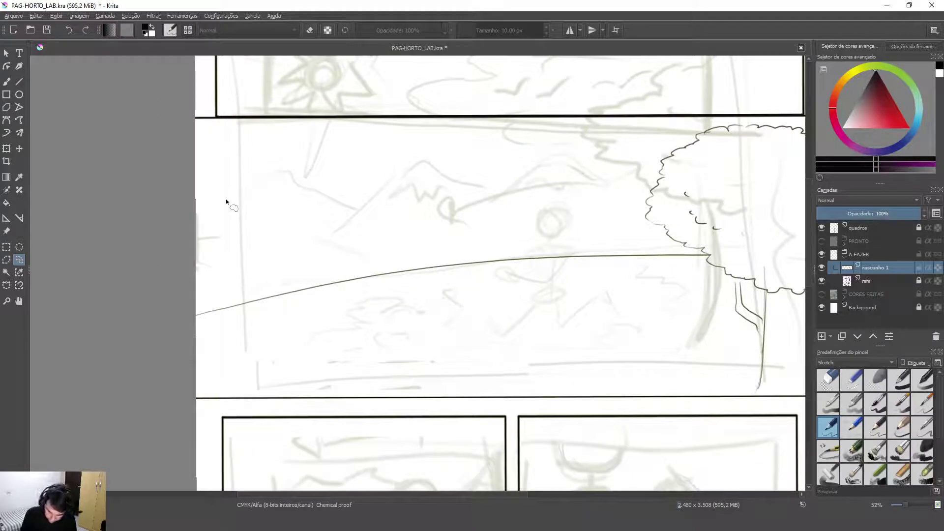
key("b")
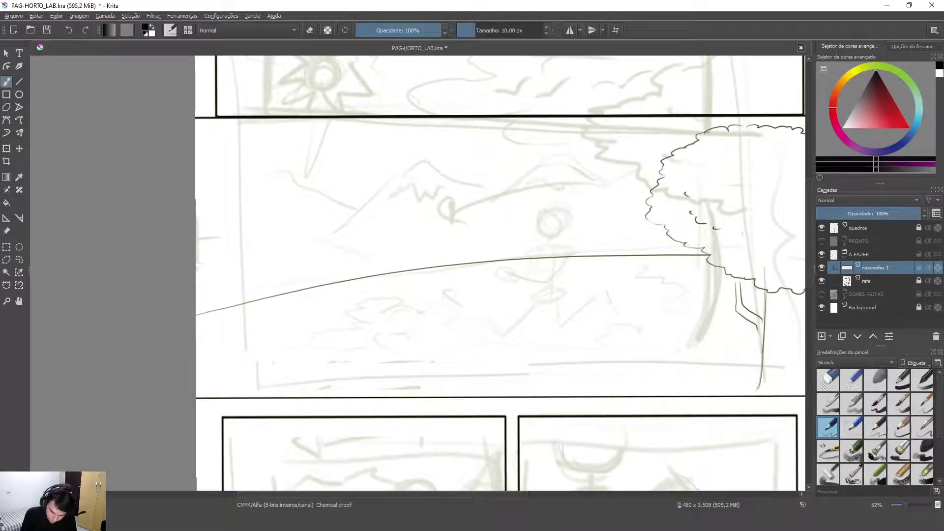
mouse_move(198, 220)
left_mouse_down()
mouse_move(287, 176)
mouse_move(355, 203)
mouse_move(438, 167)
mouse_move(504, 199)
left_mouse_up()
mouse_move(544, 163)
left_mouse_down()
mouse_move(497, 204)
mouse_move(566, 161)
mouse_move(648, 194)
left_mouse_up()
key("ctrl+z")
left_click_drag(284, 178, 297, 177)
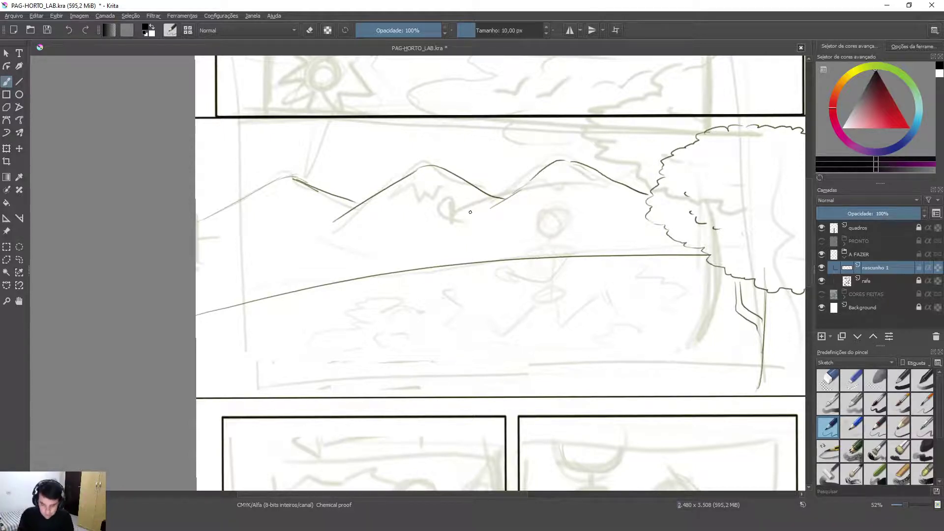
- Add jagged snow-cap strokes below the peaks of all three mountains
mouse_move(415, 181)
left_mouse_down()
mouse_move(421, 193)
mouse_move(439, 187)
left_mouse_up()
left_click_drag(442, 179, 457, 189)
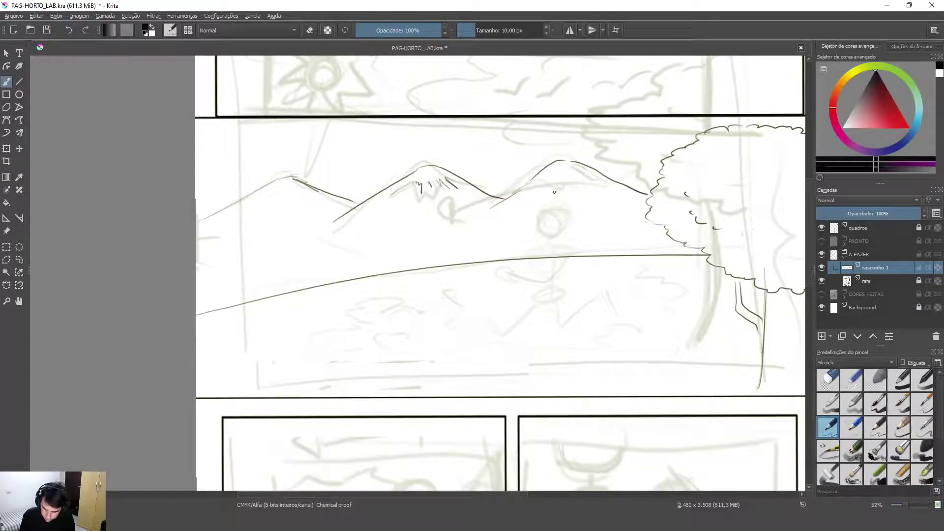
mouse_move(535, 187)
left_mouse_down()
mouse_move(555, 174)
mouse_move(557, 190)
mouse_move(572, 177)
mouse_move(592, 190)
mouse_move(589, 181)
left_mouse_up()
left_click_drag(582, 171, 597, 179)
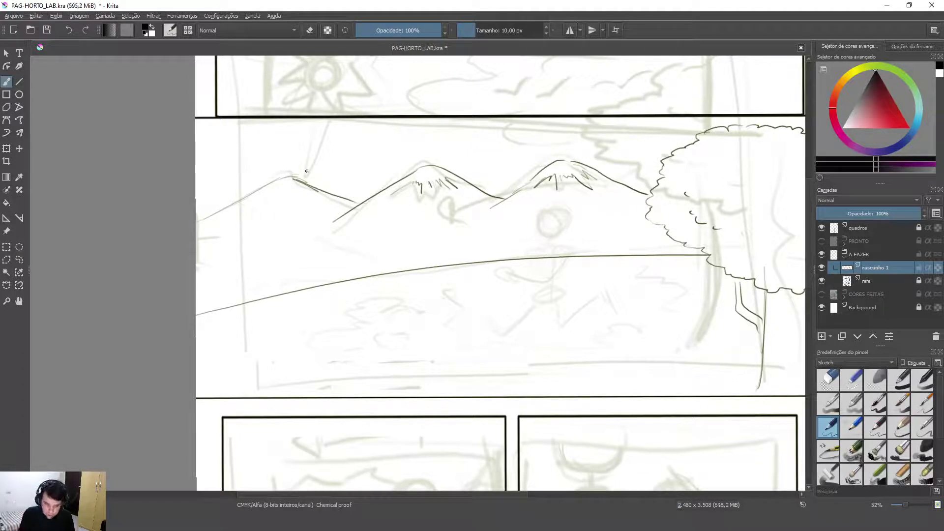
mouse_move(269, 191)
left_mouse_down()
mouse_move(250, 204)
mouse_move(302, 200)
left_mouse_up()
left_click_drag(299, 195, 314, 205)
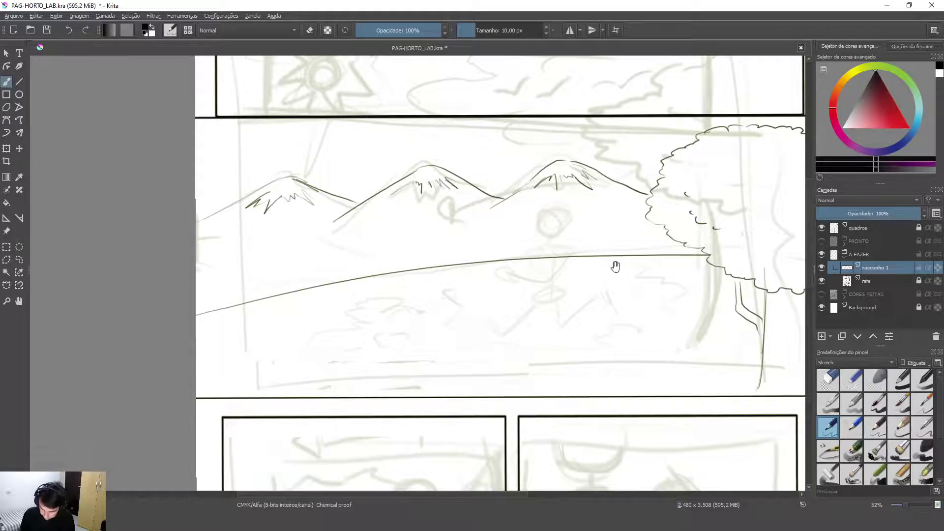
- Draw a sun in the narrow upper panel, as a round disc near its left end surrounded by pointed rays
mouse_move(624, 261)
left_mouse_down()
mouse_move(601, 300)
mouse_move(598, 413)
left_mouse_up()
scroll(647, 240, "down", 1)
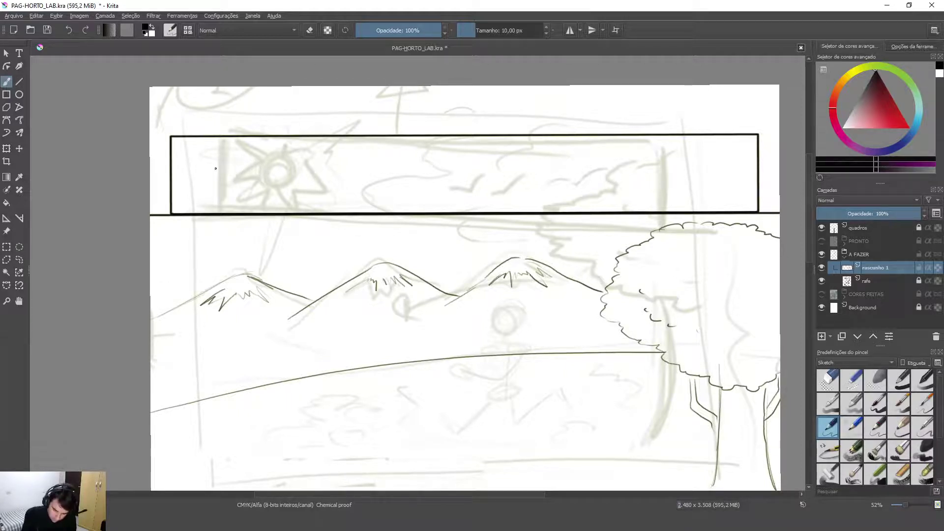
mouse_move(225, 169)
left_mouse_down()
mouse_move(246, 163)
mouse_move(231, 183)
mouse_move(253, 172)
left_mouse_up()
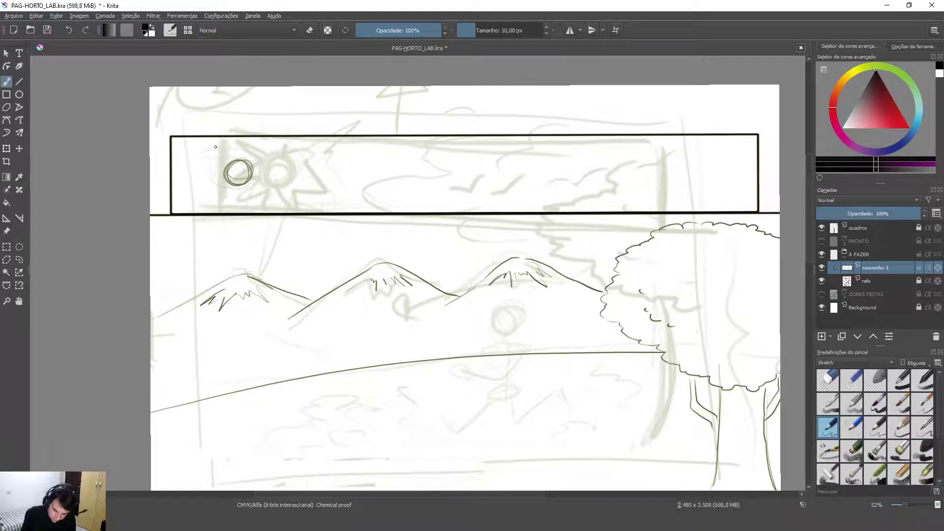
mouse_move(208, 143)
left_mouse_down()
mouse_move(222, 159)
mouse_move(207, 167)
mouse_move(217, 169)
mouse_move(182, 183)
mouse_move(202, 201)
mouse_move(236, 205)
left_mouse_up()
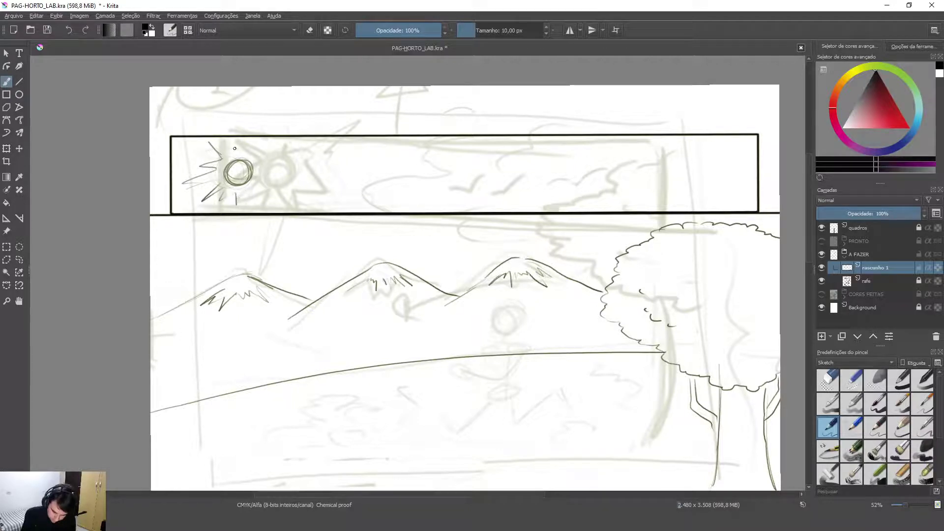
mouse_move(229, 153)
left_mouse_down()
mouse_move(261, 145)
mouse_move(271, 156)
left_mouse_up()
mouse_move(260, 168)
left_mouse_down()
mouse_move(323, 159)
mouse_move(283, 171)
left_mouse_up()
left_click_drag(261, 179, 272, 195)
mouse_move(255, 186)
left_mouse_down()
mouse_move(263, 200)
mouse_move(245, 203)
left_mouse_up()
- Draw wavy cloud contours across the narrow panel and the sky above the mountains, and add three birds in the narrow panel
mouse_move(548, 143)
left_mouse_down()
mouse_move(524, 156)
mouse_move(455, 158)
mouse_move(441, 180)
mouse_move(391, 212)
mouse_move(417, 227)
mouse_move(599, 258)
left_mouse_up()
key("ctrl+z")
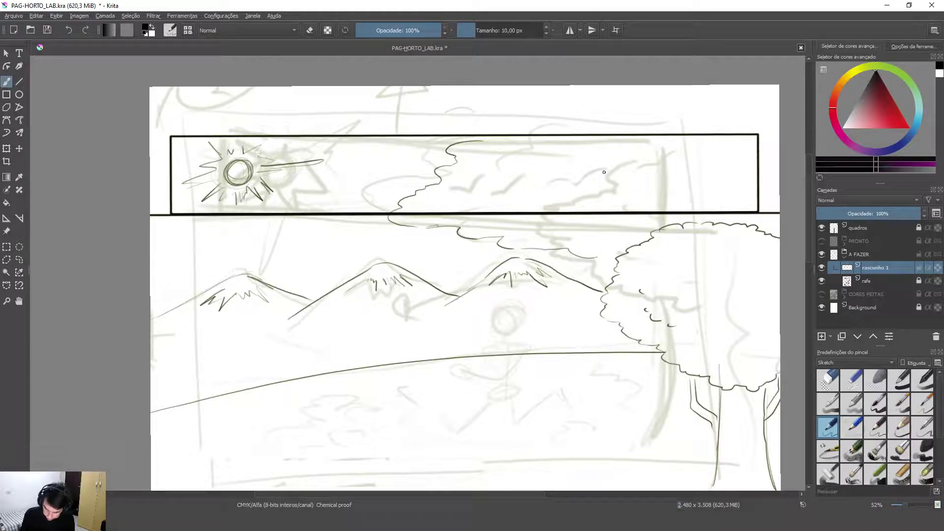
mouse_move(158, 240)
left_mouse_down()
mouse_move(324, 263)
mouse_move(340, 275)
left_mouse_up()
mouse_move(501, 175)
left_mouse_down()
mouse_move(532, 164)
mouse_move(547, 177)
mouse_move(616, 160)
left_mouse_up()
- Scatter small grass tufts over the hill, on its left side and near the tree
scroll(636, 290, "down", 5)
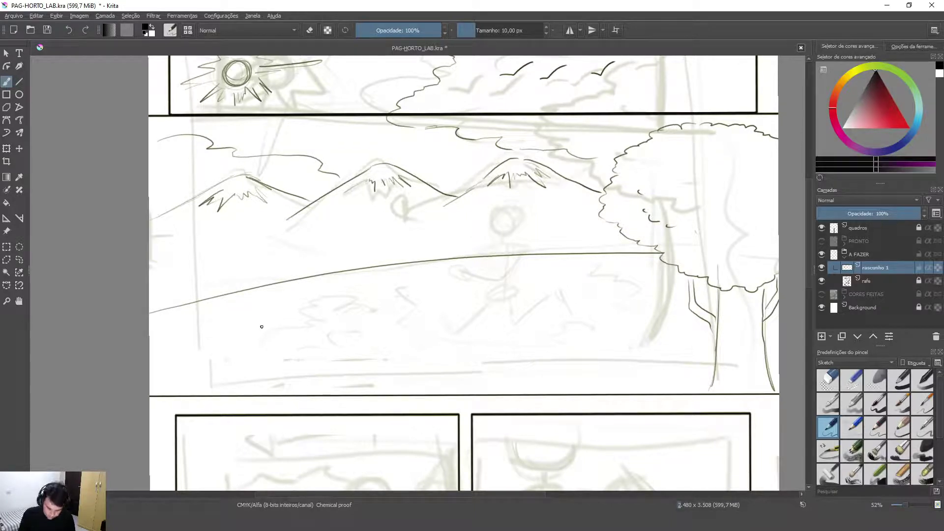
left_click_drag(206, 323, 241, 317)
left_click_drag(181, 364, 198, 358)
left_click_drag(610, 292, 642, 289)
mouse_move(685, 365)
left_mouse_down()
mouse_move(662, 362)
mouse_move(692, 360)
left_mouse_up()
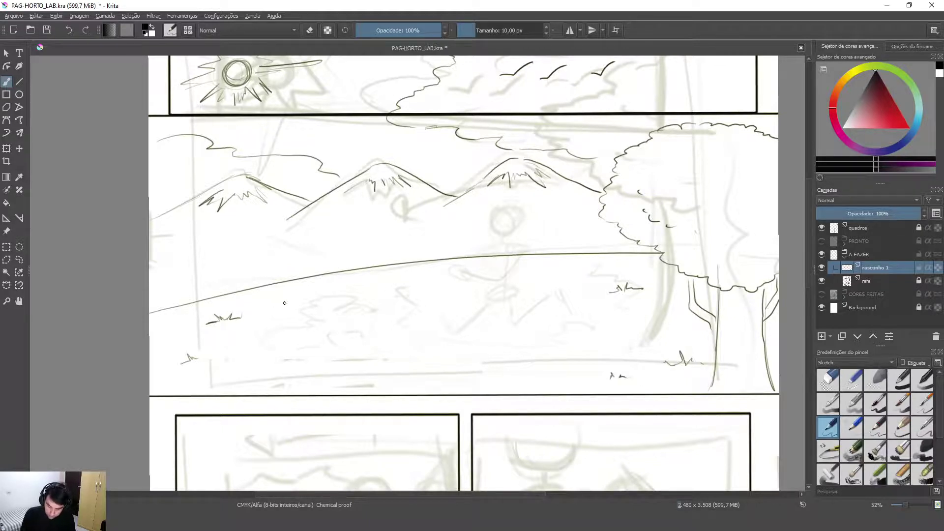
- Trace a broken, irregular outline around the roughly sketched patch on the left half of the hill
left_click_drag(277, 312, 268, 330)
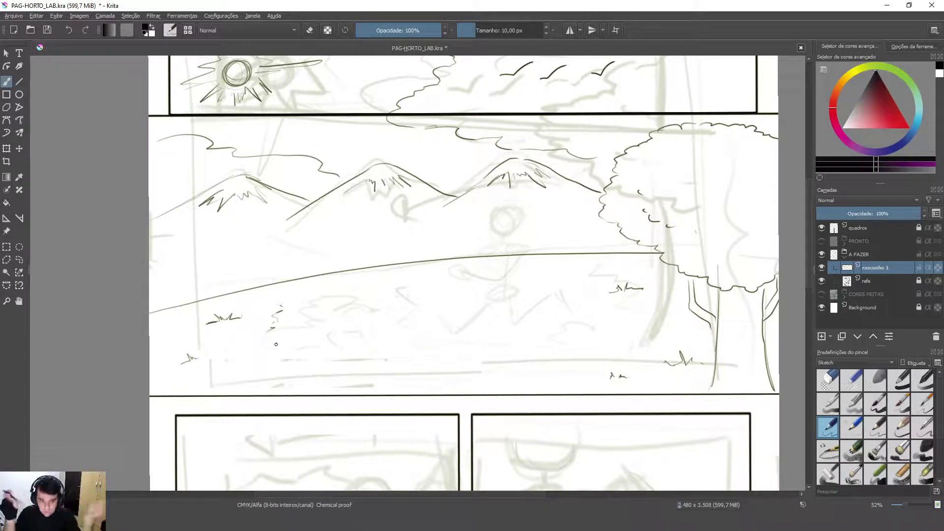
mouse_move(272, 332)
left_mouse_down()
mouse_move(248, 349)
mouse_move(272, 359)
left_mouse_up()
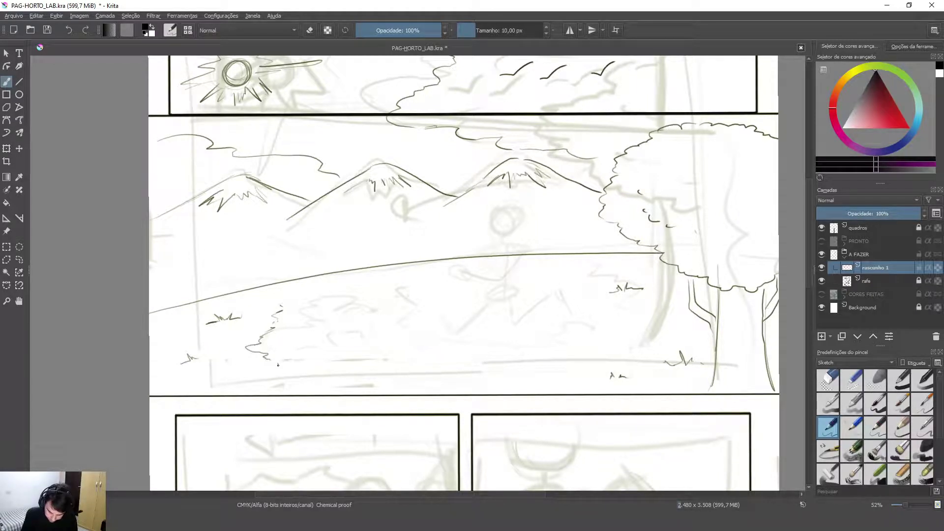
left_click_drag(313, 298, 314, 320)
mouse_move(345, 281)
left_mouse_down()
mouse_move(403, 301)
mouse_move(419, 281)
mouse_move(401, 289)
left_mouse_up()
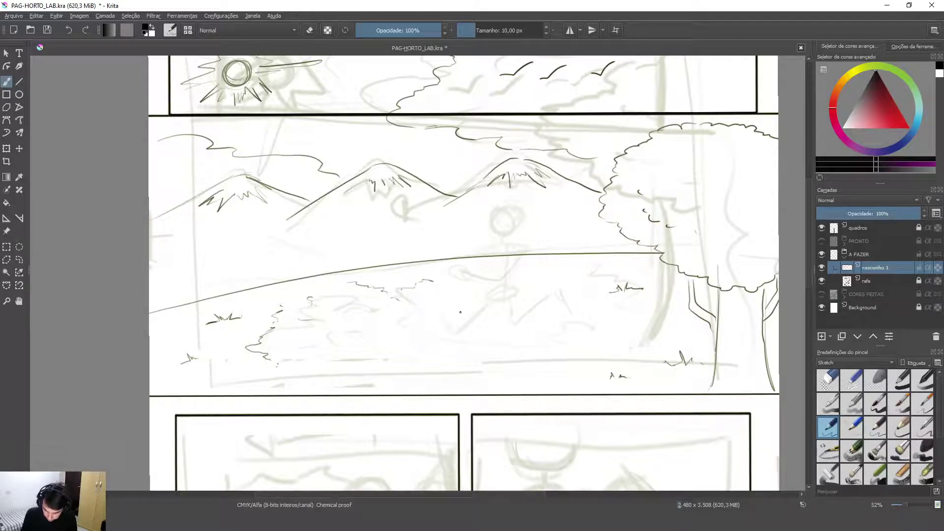
left_click_drag(402, 356, 440, 349)
left_click_drag(325, 376, 379, 369)
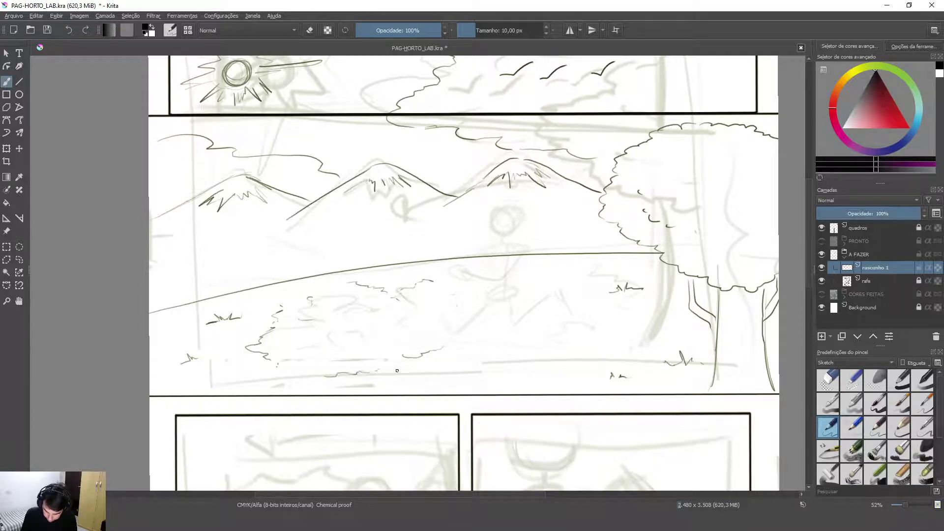
left_click_drag(279, 374, 287, 378)
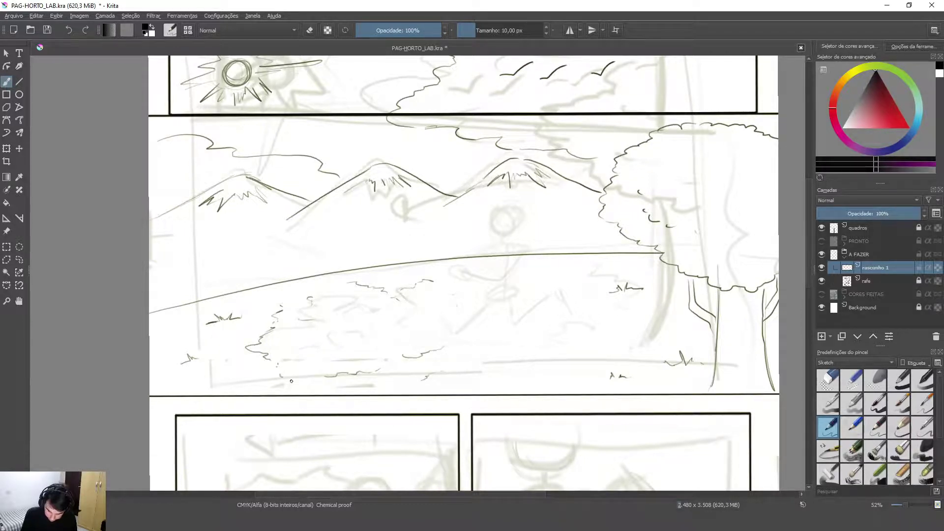
left_click_drag(298, 299, 283, 304)
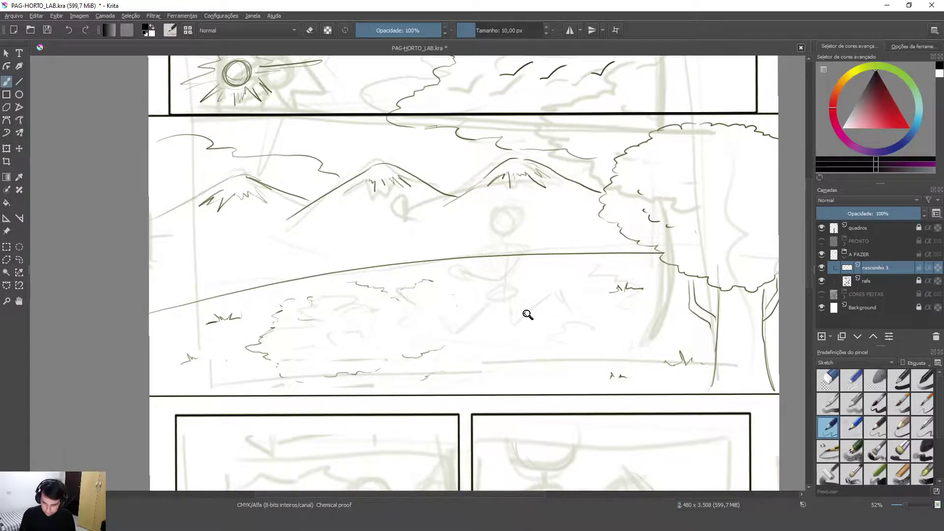
- Draw the figure's head as a circle over the rough sketch, with curved eye-level and face-centre guide lines
left_click_drag(531, 310, 575, 194)
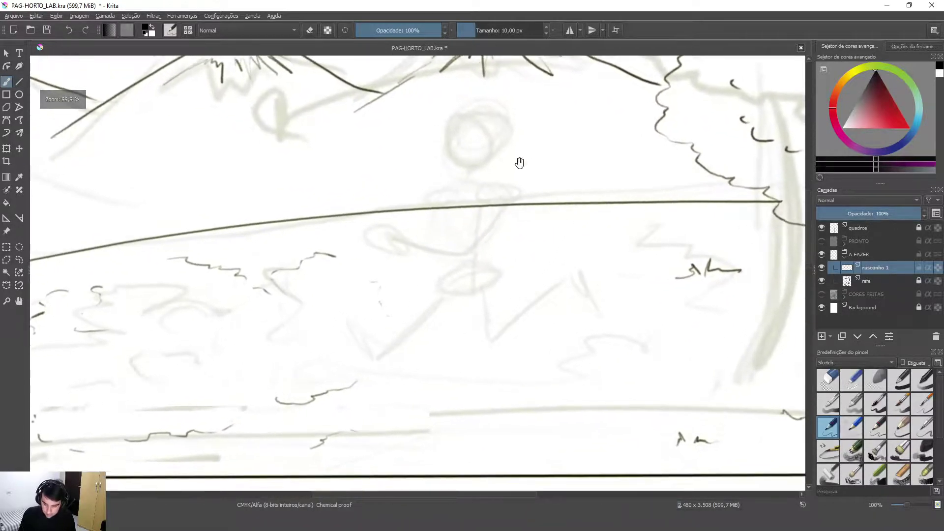
mouse_move(472, 139)
left_mouse_down()
mouse_move(468, 179)
mouse_move(502, 158)
mouse_move(509, 177)
mouse_move(472, 208)
mouse_move(511, 194)
mouse_move(504, 165)
mouse_move(444, 194)
mouse_move(508, 191)
mouse_move(498, 156)
mouse_move(446, 191)
mouse_move(446, 206)
left_mouse_up()
key("ctrl+z")
left_click_drag(424, 173, 505, 183)
left_click_drag(464, 144, 454, 218)
left_click_drag(465, 150, 453, 212)
mouse_move(461, 169)
left_mouse_down()
mouse_move(449, 223)
mouse_move(445, 184)
left_mouse_up()
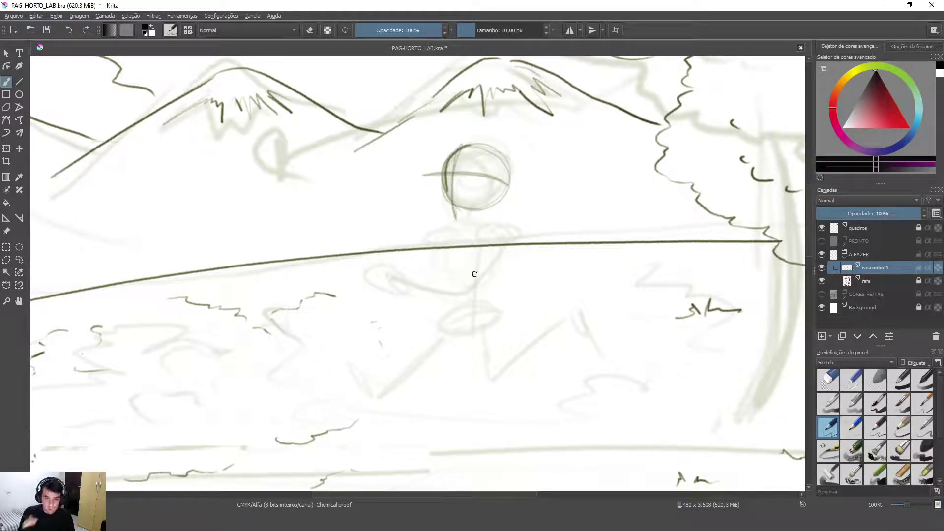
mouse_move(406, 176)
left_mouse_down()
mouse_move(352, 176)
mouse_move(355, 185)
left_mouse_up()
mouse_move(352, 170)
left_mouse_down()
mouse_move(334, 176)
mouse_move(361, 187)
left_mouse_up()
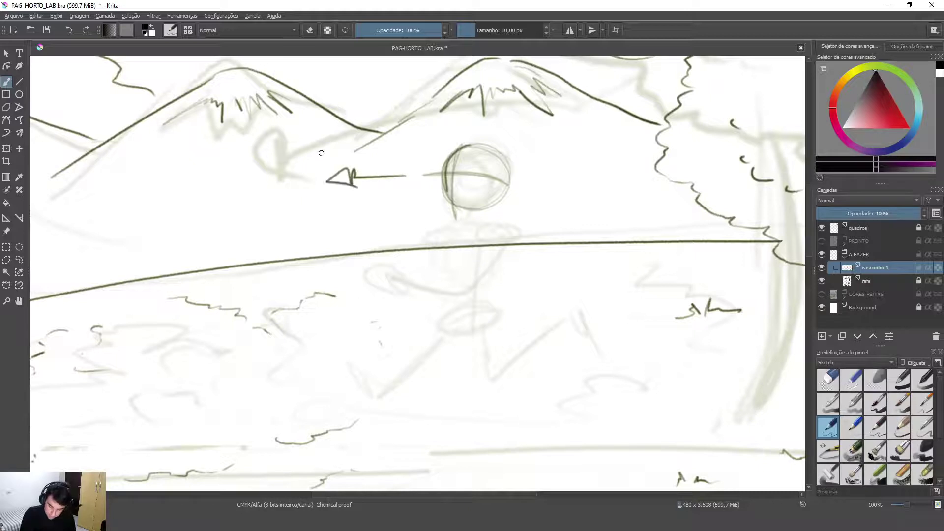
key("ctrl+z")
key("ctrl+z")
key("ctrl+z")
key("ctrl+z")
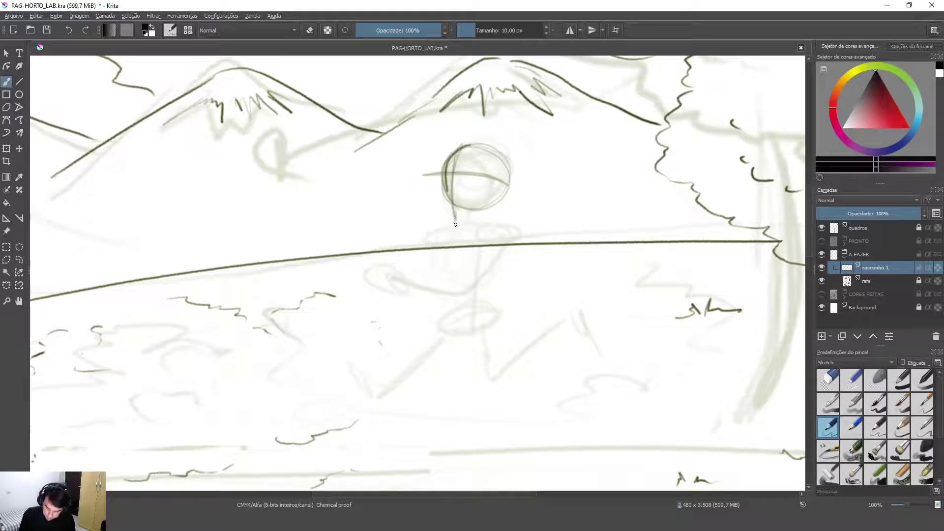
key("ctrl+z")
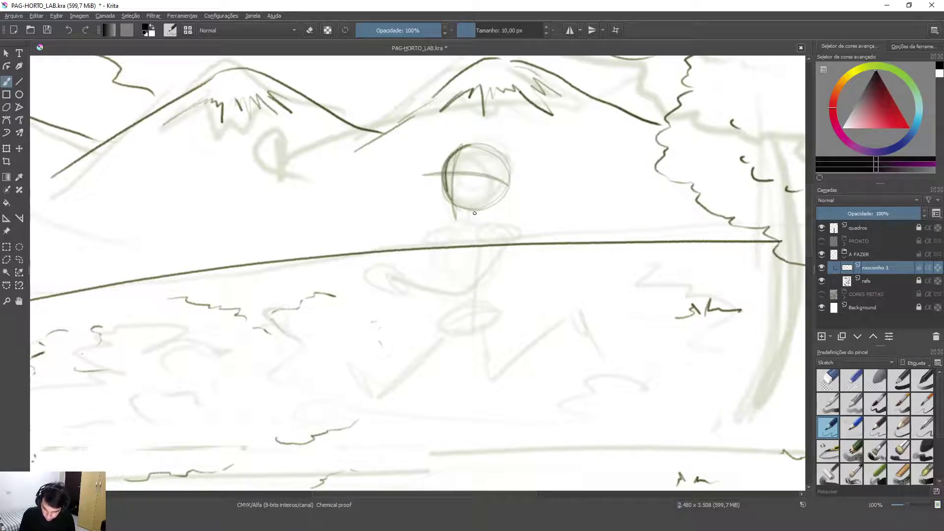
- Add the figure's neck line, a small oval at its base and an ear on the head, undoing the first shoulder strokes
mouse_move(474, 212)
left_mouse_down()
mouse_move(481, 234)
mouse_move(457, 242)
mouse_move(484, 234)
left_mouse_up()
mouse_move(497, 198)
left_mouse_down()
mouse_move(509, 184)
mouse_move(499, 199)
left_mouse_up()
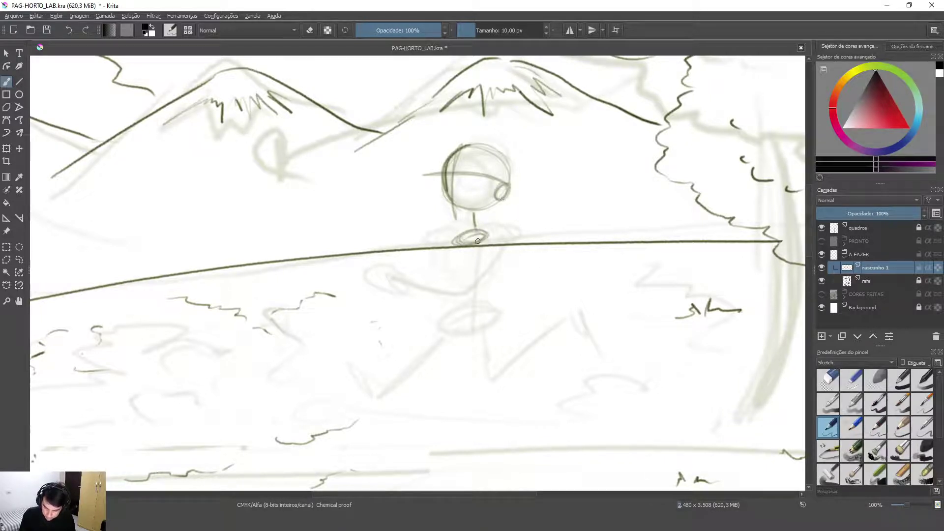
mouse_move(484, 247)
left_mouse_down()
mouse_move(491, 290)
mouse_move(468, 301)
mouse_move(442, 255)
mouse_move(492, 243)
mouse_move(489, 258)
mouse_move(506, 237)
left_mouse_up()
key("ctrl+z")
key("ctrl+z")
key("ctrl+z")
- Draw the figure's oval torso, round shoulders and bent arm with a forearm and hand, and reinforce the neck line
mouse_move(439, 230)
left_mouse_down()
mouse_move(483, 257)
mouse_move(462, 283)
mouse_move(475, 298)
left_mouse_up()
left_click_drag(500, 266, 472, 297)
mouse_move(488, 252)
left_mouse_down()
mouse_move(503, 266)
mouse_move(479, 270)
mouse_move(461, 297)
left_mouse_up()
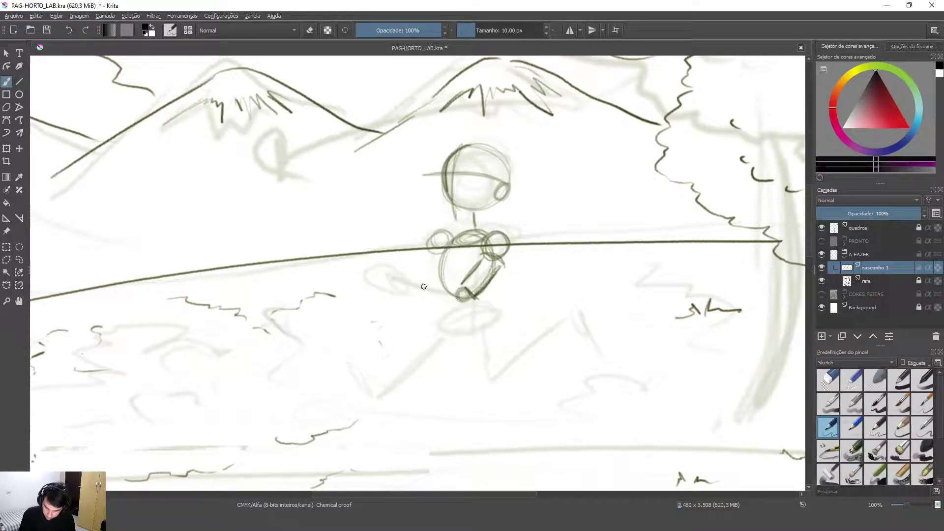
mouse_move(412, 276)
left_mouse_down()
mouse_move(438, 280)
mouse_move(414, 275)
mouse_move(448, 287)
mouse_move(437, 301)
mouse_move(451, 306)
mouse_move(456, 285)
mouse_move(454, 305)
mouse_move(396, 265)
mouse_move(383, 286)
mouse_move(408, 285)
left_mouse_up()
left_click_drag(445, 232, 442, 261)
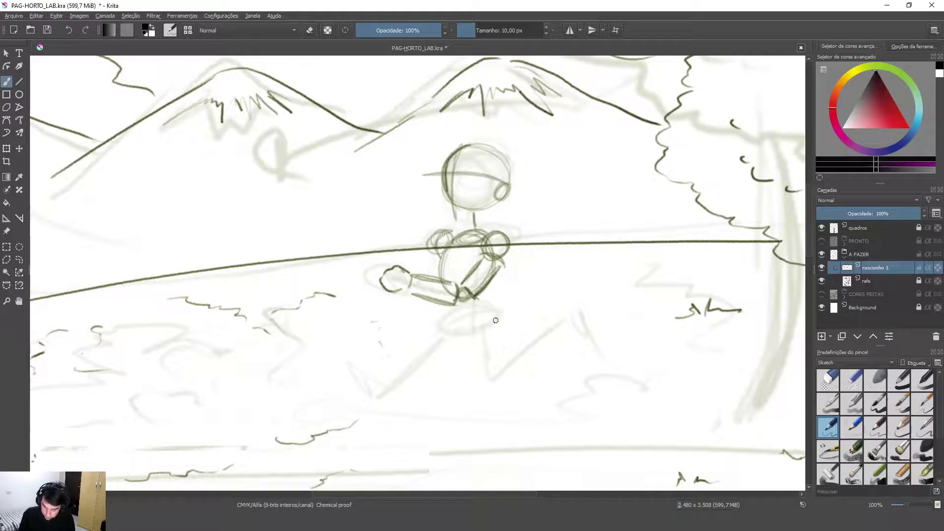
left_click_drag(477, 214, 479, 229)
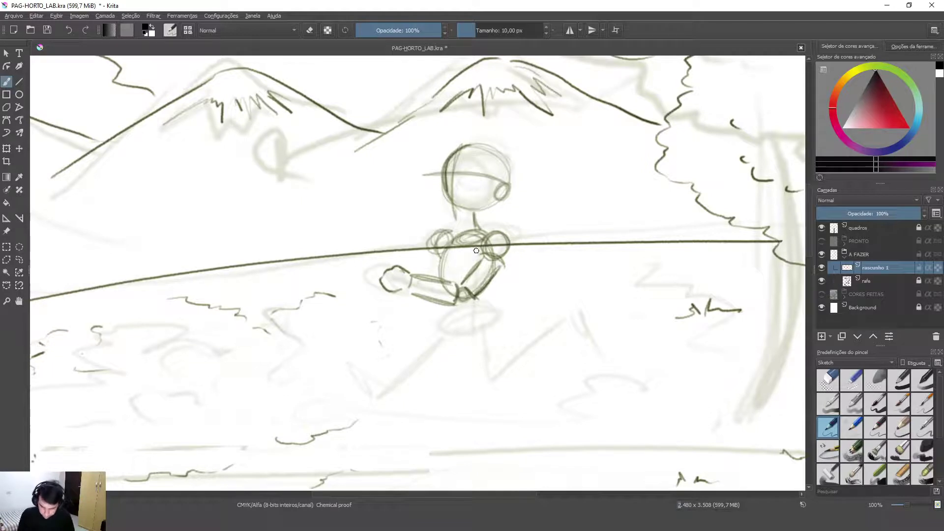
- Sketch the running figure's far shoulder, the torso's centre line, the tilted pelvis oval and the near hip joint
left_click_drag(447, 235, 439, 251)
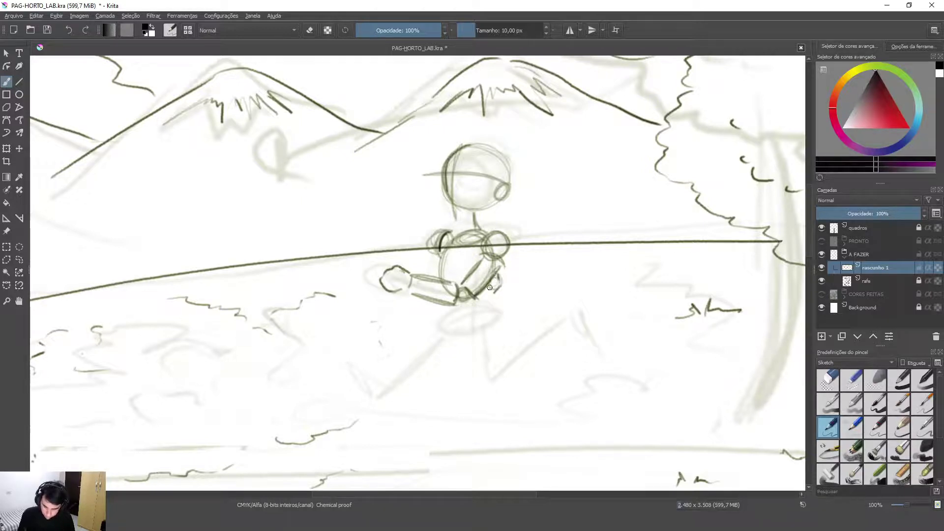
mouse_move(458, 253)
left_mouse_down()
mouse_move(451, 289)
mouse_move(481, 264)
mouse_move(472, 315)
mouse_move(448, 324)
left_mouse_up()
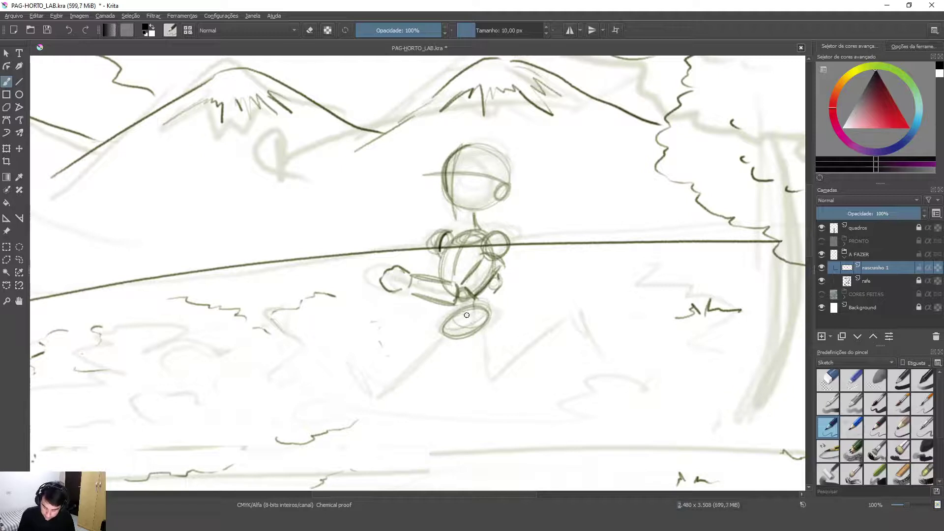
mouse_move(483, 312)
left_mouse_down()
mouse_move(475, 322)
mouse_move(485, 318)
left_mouse_up()
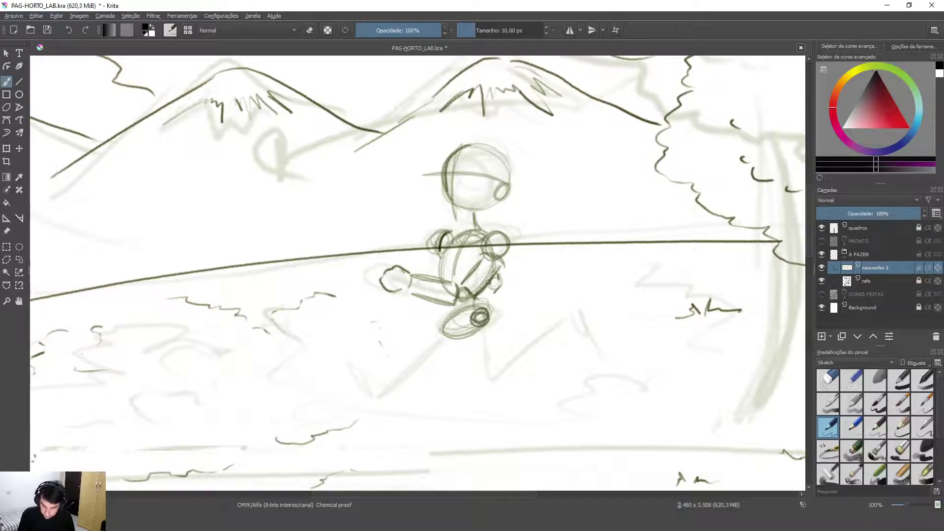
- Sketch both running legs as cylinders with round knee joints, the front one extended forward and the rear one kicked back
left_click_drag(472, 335, 477, 376)
mouse_move(489, 322)
left_mouse_down()
mouse_move(498, 371)
mouse_move(479, 378)
mouse_move(495, 386)
mouse_move(540, 332)
left_mouse_up()
mouse_move(513, 383)
left_mouse_down()
mouse_move(545, 347)
mouse_move(514, 378)
left_mouse_up()
mouse_move(541, 333)
left_mouse_down()
mouse_move(554, 348)
mouse_move(507, 353)
left_mouse_up()
mouse_move(546, 328)
left_mouse_down()
mouse_move(555, 322)
mouse_move(580, 371)
mouse_move(664, 327)
left_mouse_up()
mouse_move(540, 253)
left_mouse_down()
mouse_move(545, 261)
mouse_move(540, 257)
mouse_move(514, 310)
left_mouse_up()
key("ctrl+z")
mouse_move(537, 263)
left_mouse_down()
mouse_move(521, 293)
mouse_move(546, 282)
mouse_move(539, 297)
mouse_move(520, 301)
mouse_move(501, 332)
left_mouse_up()
mouse_move(521, 300)
left_mouse_down()
mouse_move(531, 307)
mouse_move(512, 344)
left_mouse_up()
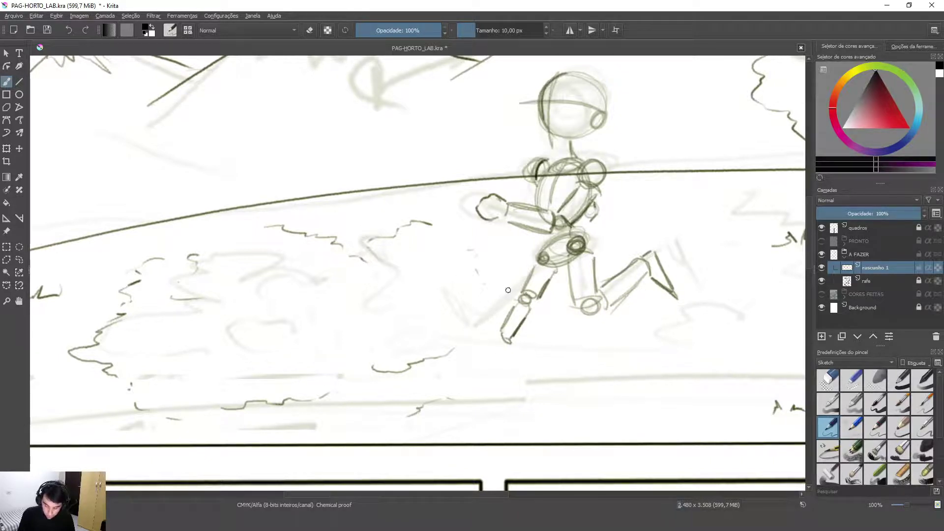
- Sketch the front foot as a simple wedge shape extending forward from the ankle
left_click_drag(468, 322, 448, 288)
key("ctrl+z")
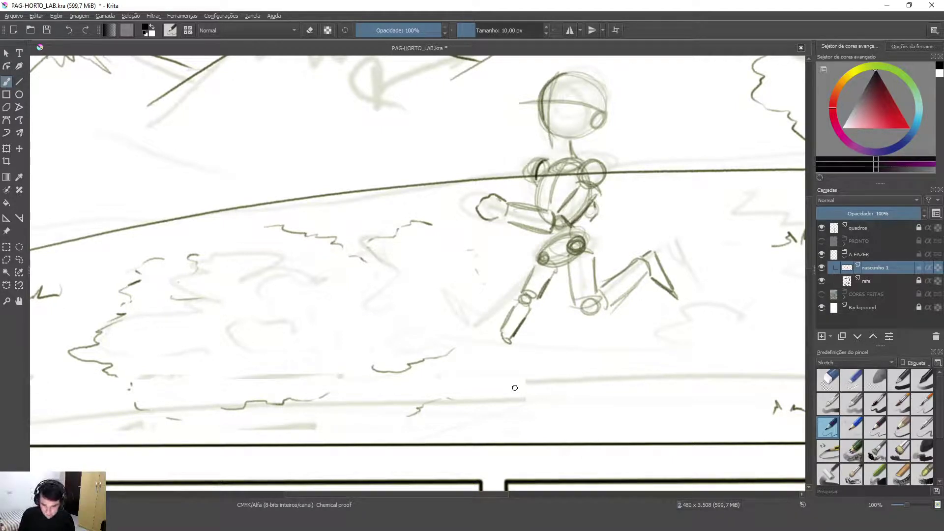
mouse_move(500, 336)
left_mouse_down()
mouse_move(469, 339)
mouse_move(478, 343)
mouse_move(465, 335)
mouse_move(495, 359)
mouse_move(486, 351)
mouse_move(502, 355)
mouse_move(483, 341)
mouse_move(491, 335)
mouse_move(446, 321)
left_mouse_up()
key("ctrl+z")
key("ctrl+z")
left_click_drag(501, 339, 465, 339)
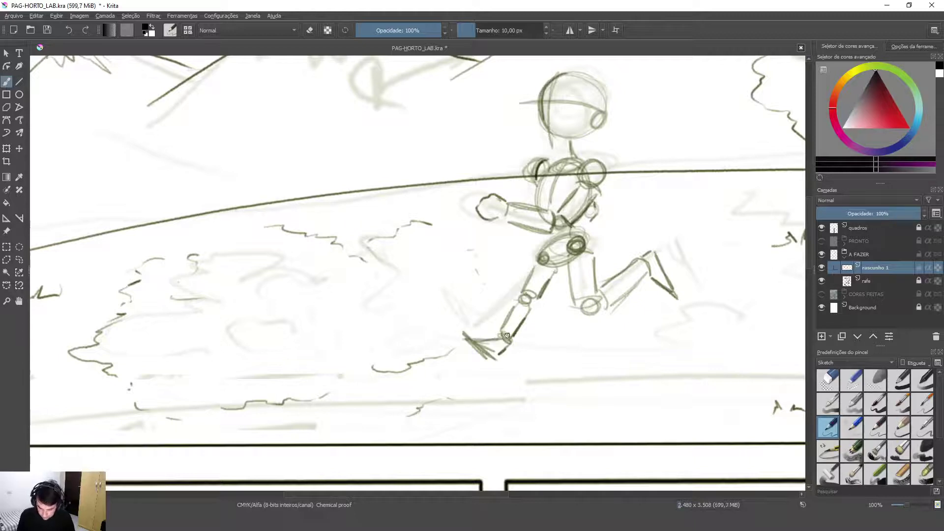
- Reinforce the face guide line on the head and the lower end of the thigh above the rear knee
left_click_drag(550, 93, 546, 140)
left_click_drag(563, 73, 545, 141)
key("minus")
key("minus")
key("minus")
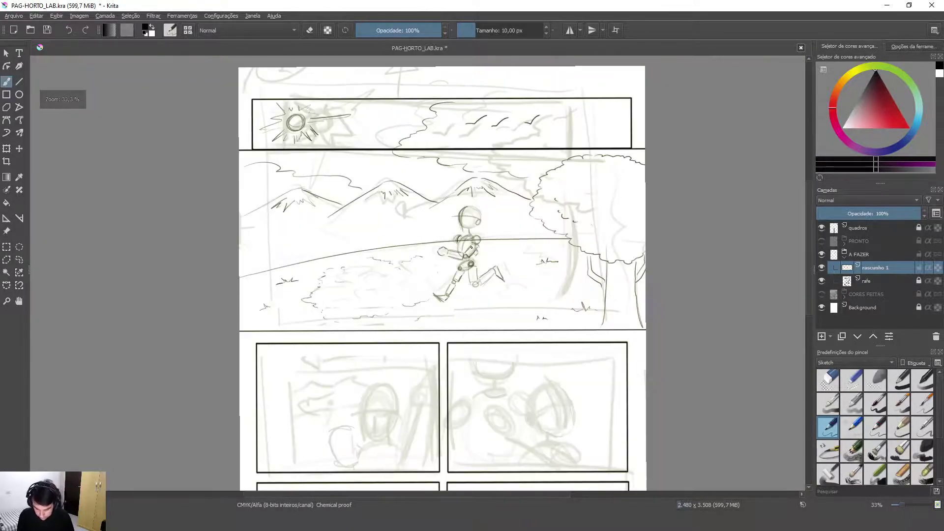
left_click_drag(471, 248, 470, 220)
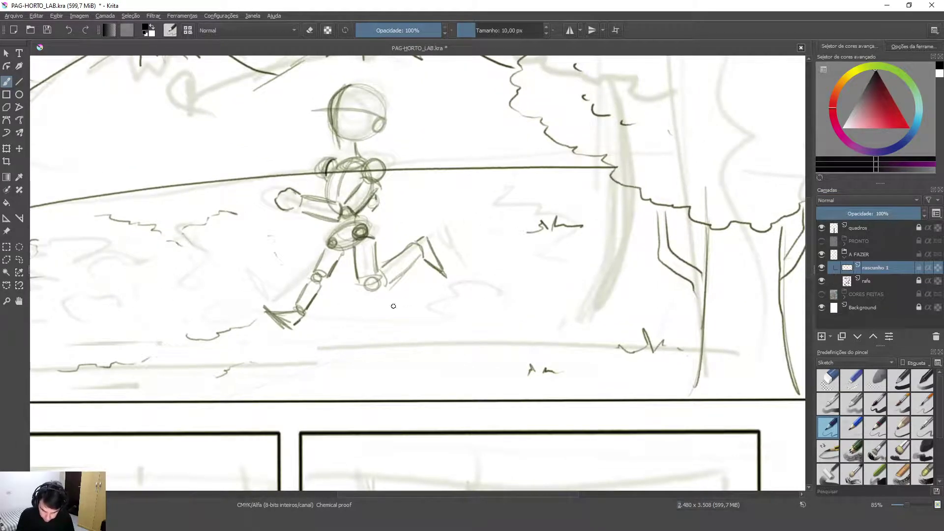
mouse_move(372, 276)
left_mouse_down()
mouse_move(358, 278)
mouse_move(382, 267)
left_mouse_up()
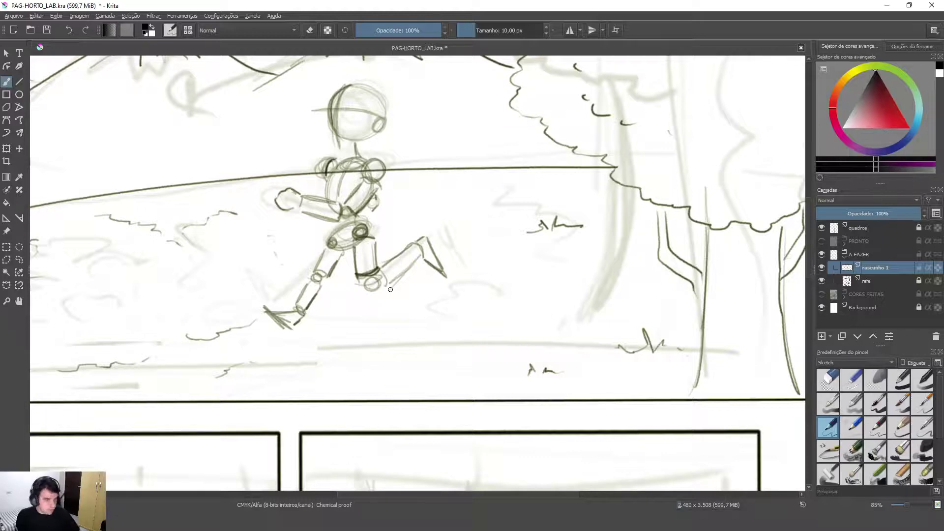
- Lower the opacity of the rascunho 1 layer to 29%
mouse_move(476, 302)
left_mouse_down()
mouse_move(461, 368)
mouse_move(459, 316)
mouse_move(554, 320)
left_mouse_up()
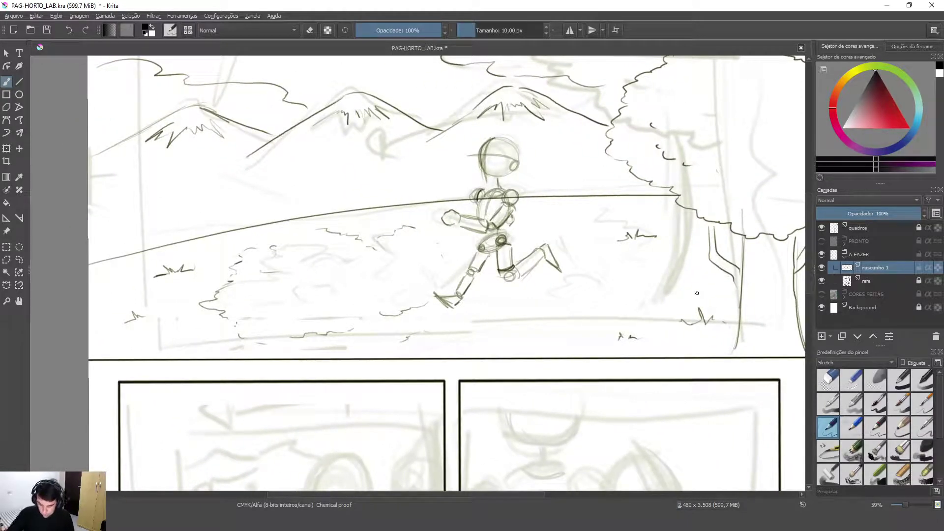
scroll(671, 258, "down", 1)
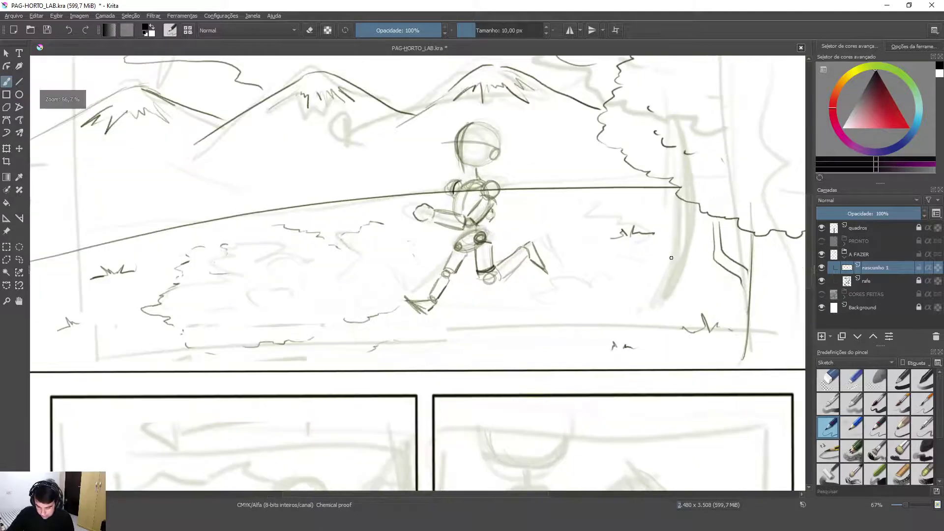
scroll(629, 236, "down", 3)
scroll(625, 234, "up", 2)
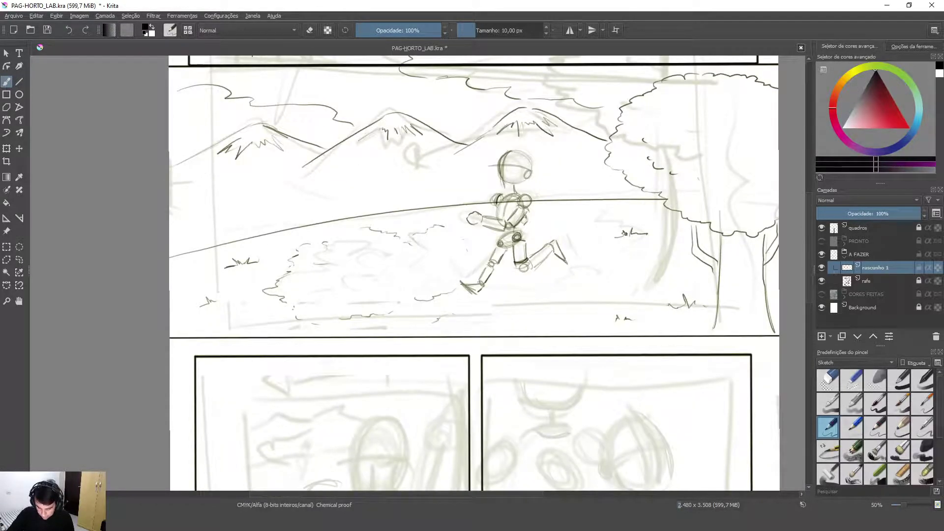
mouse_move(594, 275)
left_mouse_down()
mouse_move(449, 236)
mouse_move(478, 227)
left_mouse_up()
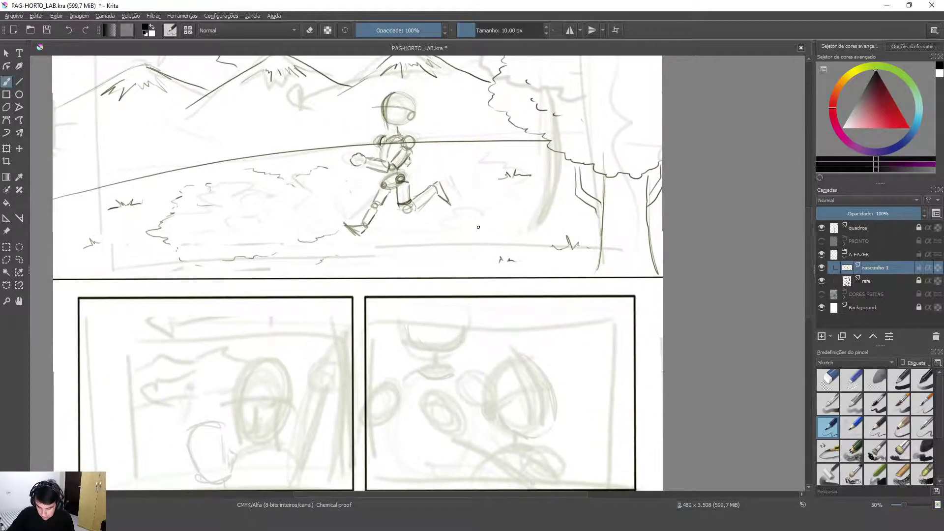
left_click_drag(257, 264, 362, 337)
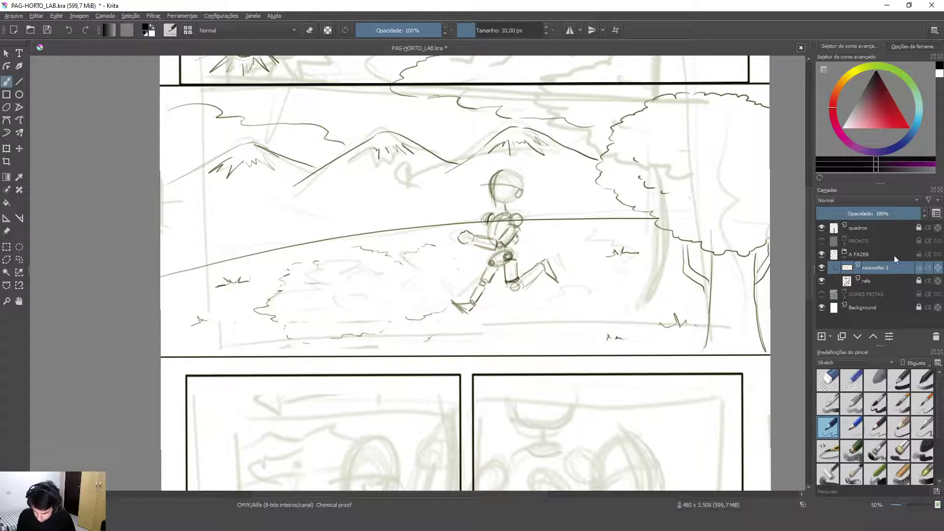
left_click(868, 215)
left_click_drag(868, 215, 847, 215)
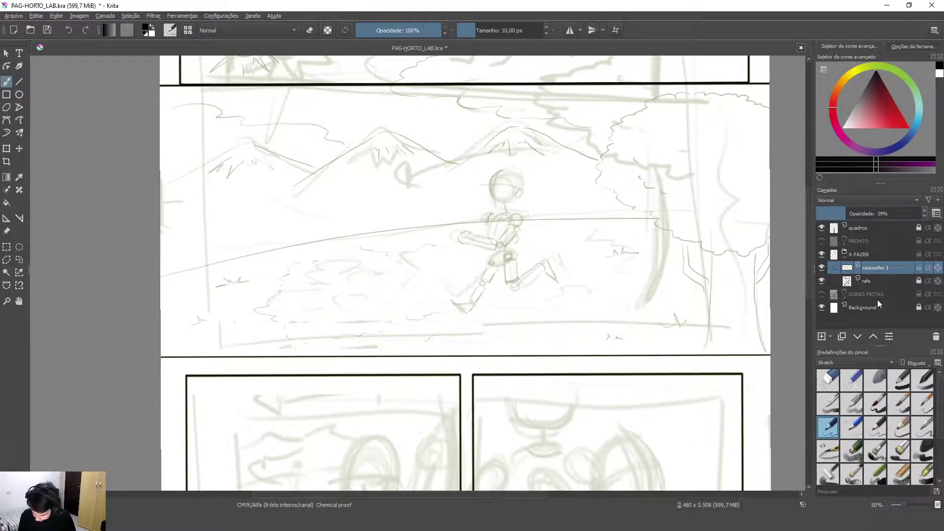
- Add a paint layer named "rascunho 2" above rascunho 1, lock rascunho 1 and make the new layer active
left_click(821, 336)
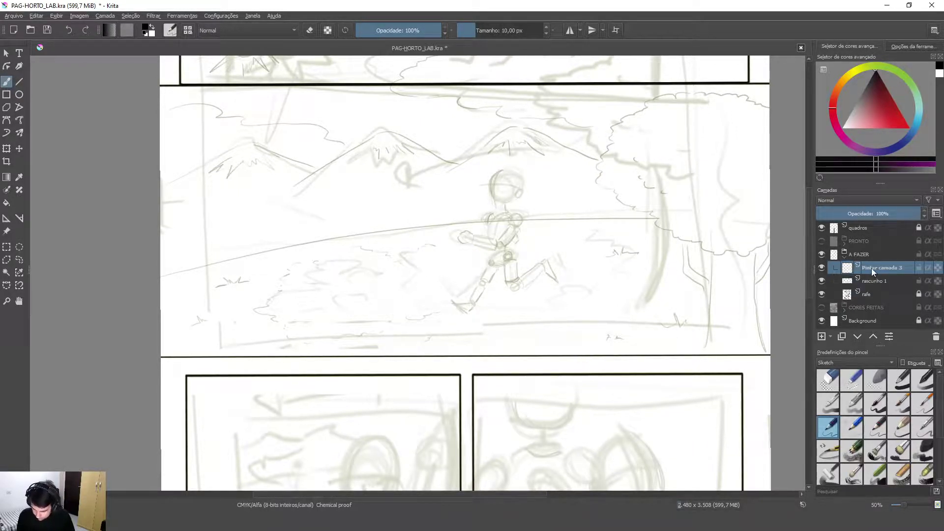
double_click(873, 268)
type("rasc")
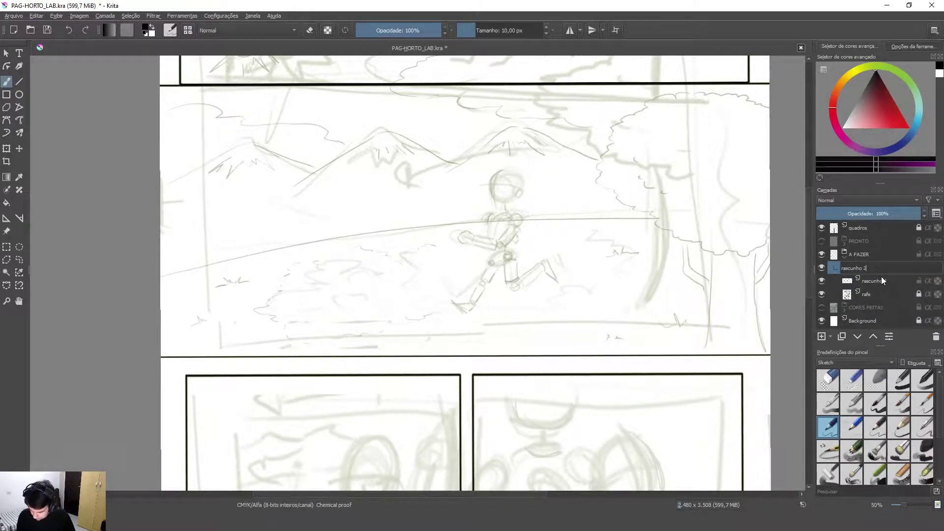
type("unho 2")
left_click(880, 280)
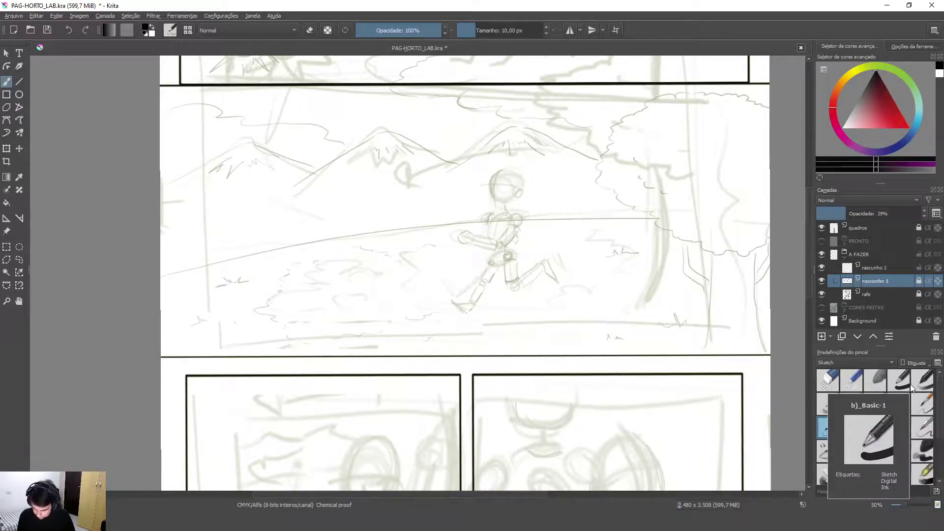
left_click(884, 271)
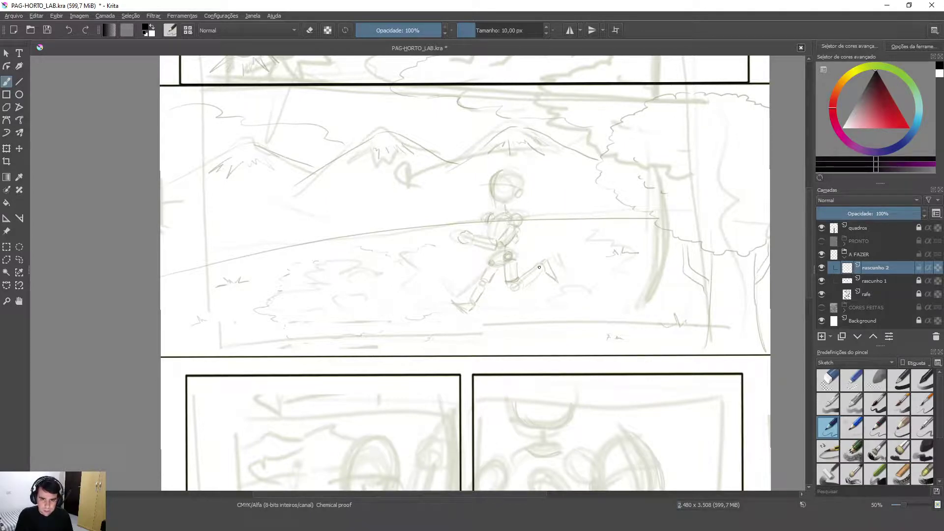
- Choose a red brush colour and draw the character's closed eyes, eyebrows and small nose over the head guide
mouse_move(537, 267)
left_mouse_down()
mouse_move(538, 173)
mouse_move(559, 137)
mouse_move(524, 215)
mouse_move(563, 166)
mouse_move(538, 227)
left_mouse_up()
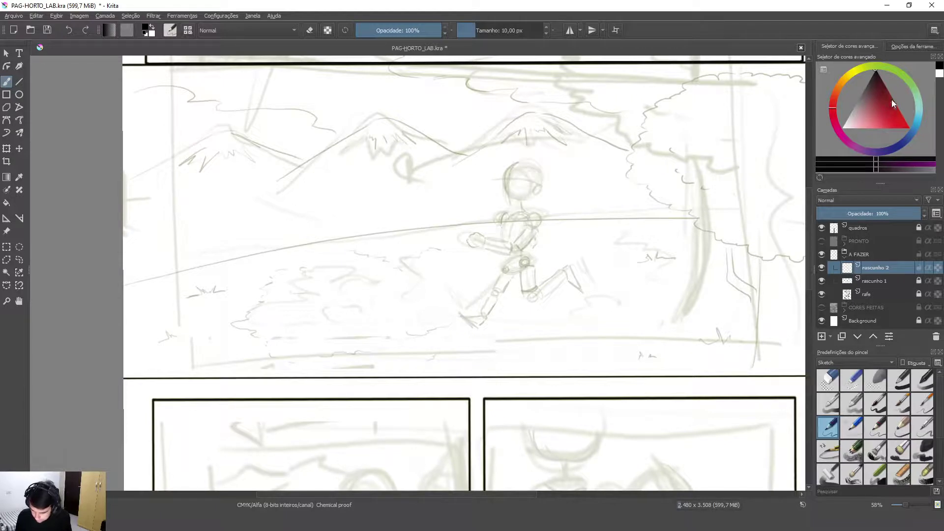
mouse_move(880, 108)
left_mouse_down()
mouse_move(882, 127)
mouse_move(909, 137)
mouse_move(889, 143)
left_mouse_up()
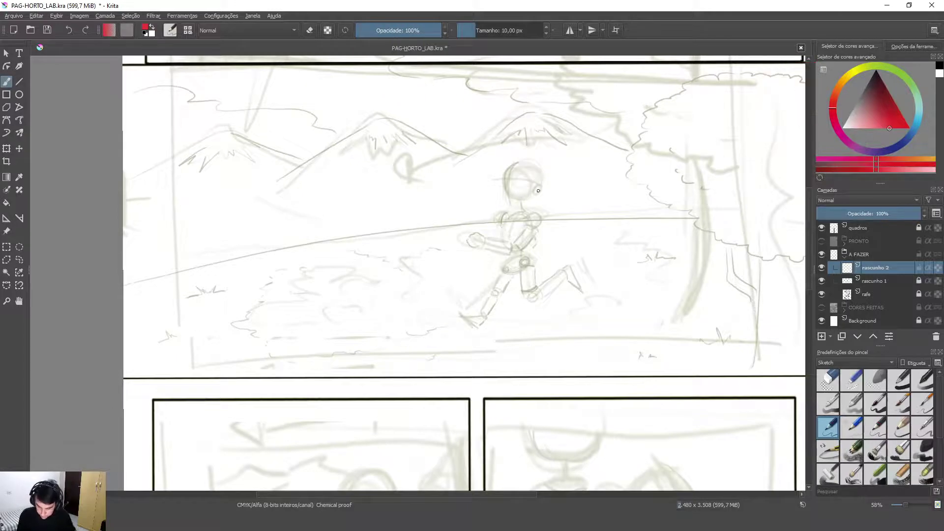
scroll(541, 169, "up", 5)
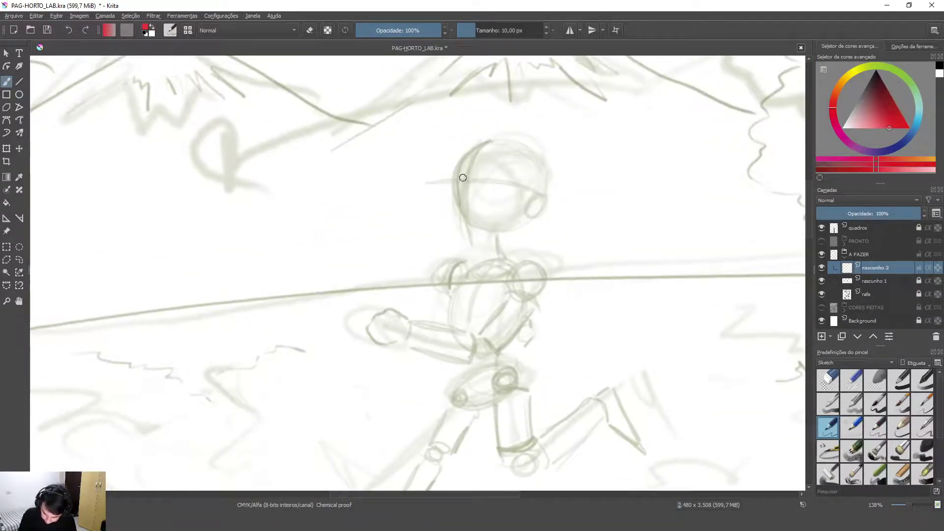
key("ctrl+z")
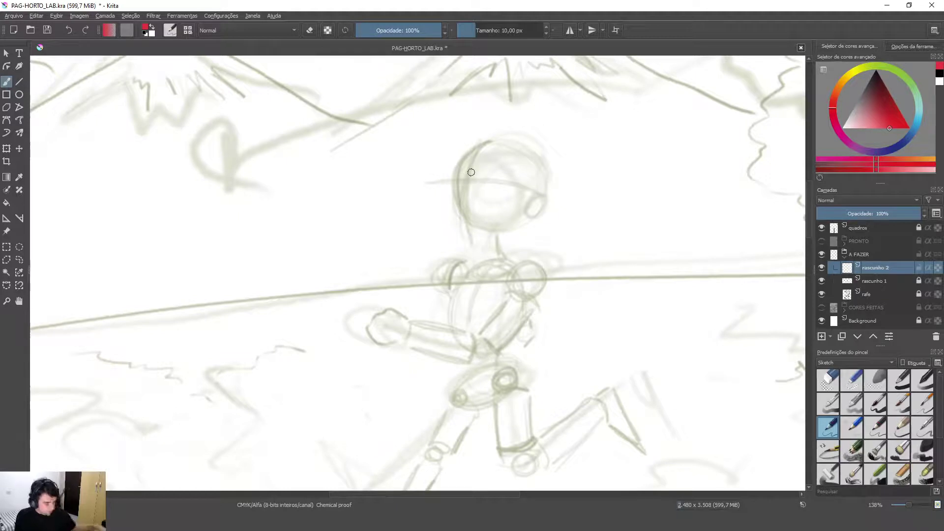
left_click_drag(461, 178, 452, 180)
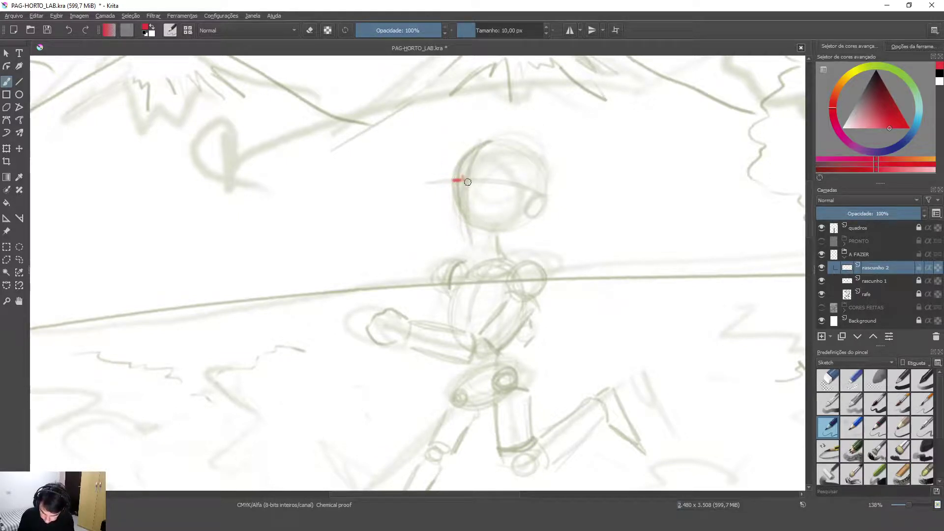
left_click_drag(463, 190, 461, 192)
key("ctrl+z")
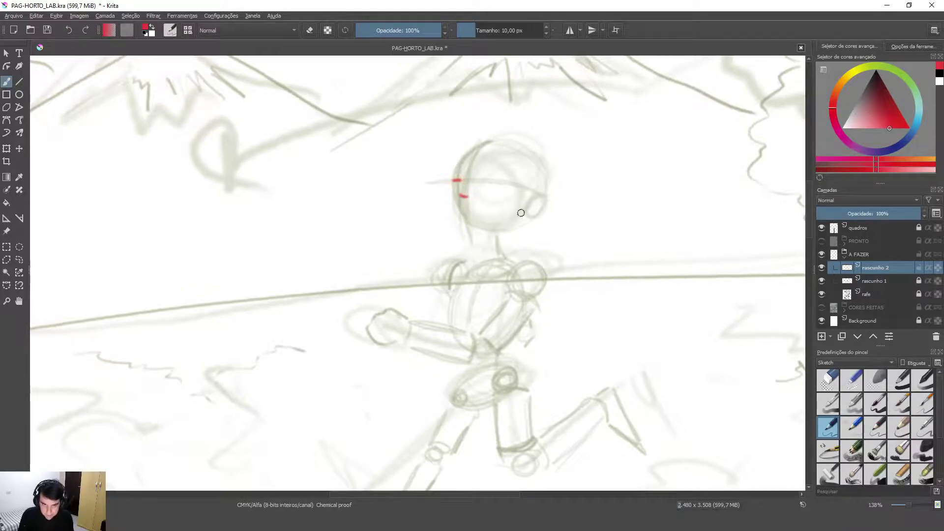
mouse_move(481, 180)
left_mouse_down()
mouse_move(494, 180)
mouse_move(458, 167)
mouse_move(493, 175)
left_mouse_up()
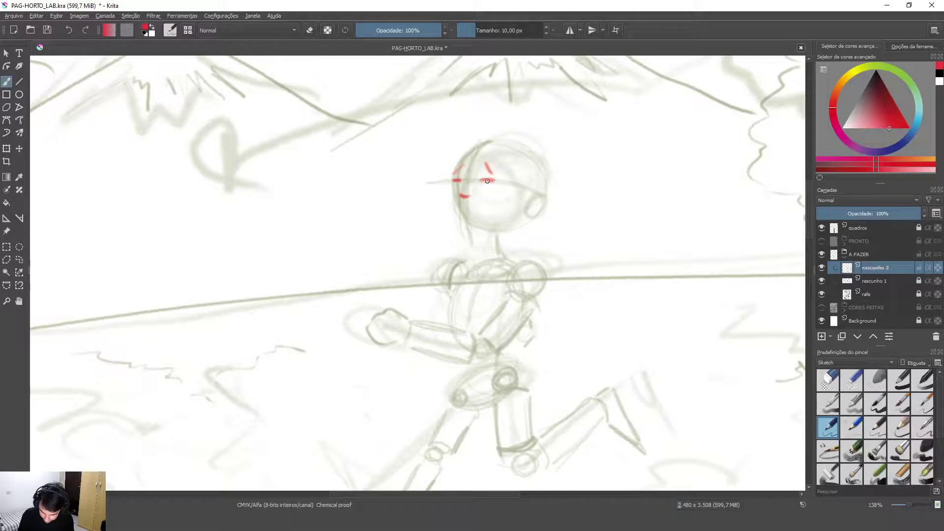
- Draw an open smiling mouth below the nose and the near ear at the side of the head
mouse_move(463, 207)
left_mouse_down()
mouse_move(493, 197)
mouse_move(492, 215)
mouse_move(470, 218)
mouse_move(492, 214)
left_mouse_up()
key("ctrl+z")
key("ctrl+z")
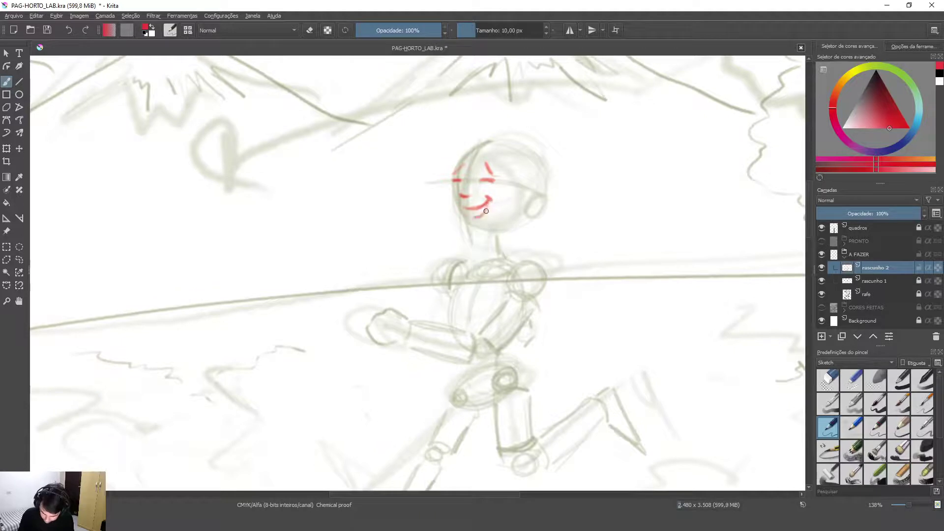
mouse_move(489, 201)
left_mouse_down()
mouse_move(472, 219)
mouse_move(491, 201)
mouse_move(541, 213)
left_mouse_up()
key("ctrl+z")
key("ctrl+z")
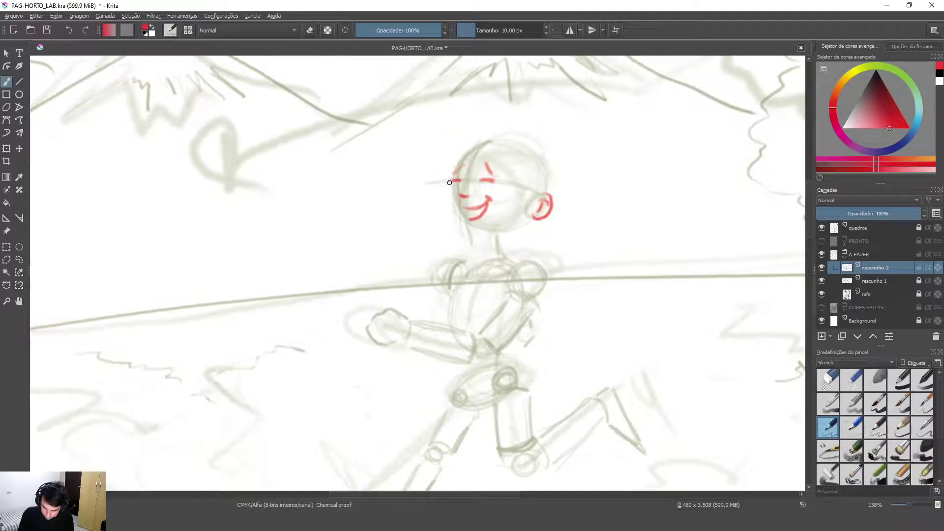
- Outline the face from the forehead along the cheek and chin up to the ear
mouse_move(451, 203)
left_mouse_down()
mouse_move(479, 233)
mouse_move(506, 236)
mouse_move(527, 218)
left_mouse_up()
key("ctrl+z")
mouse_move(458, 218)
left_mouse_down()
mouse_move(481, 234)
mouse_move(491, 230)
mouse_move(465, 226)
mouse_move(519, 232)
mouse_move(503, 233)
mouse_move(536, 207)
left_mouse_up()
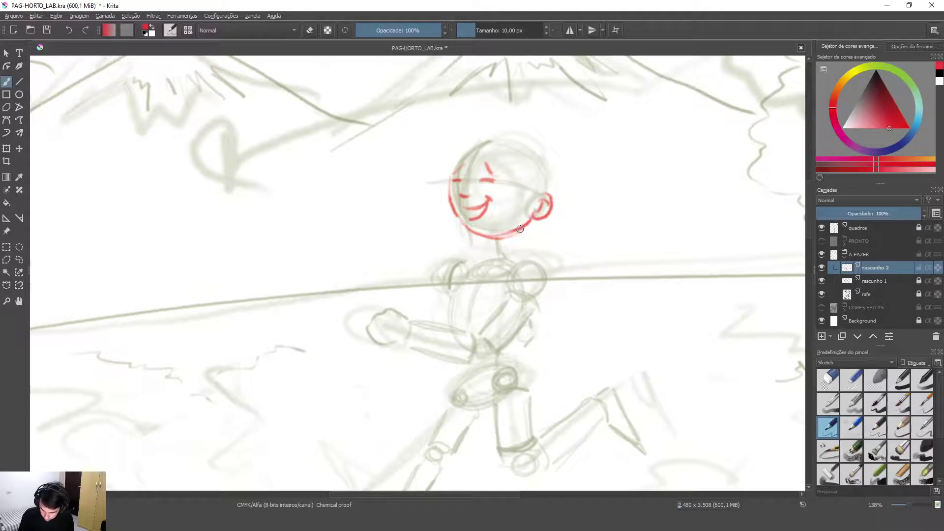
left_click_drag(456, 163, 466, 151)
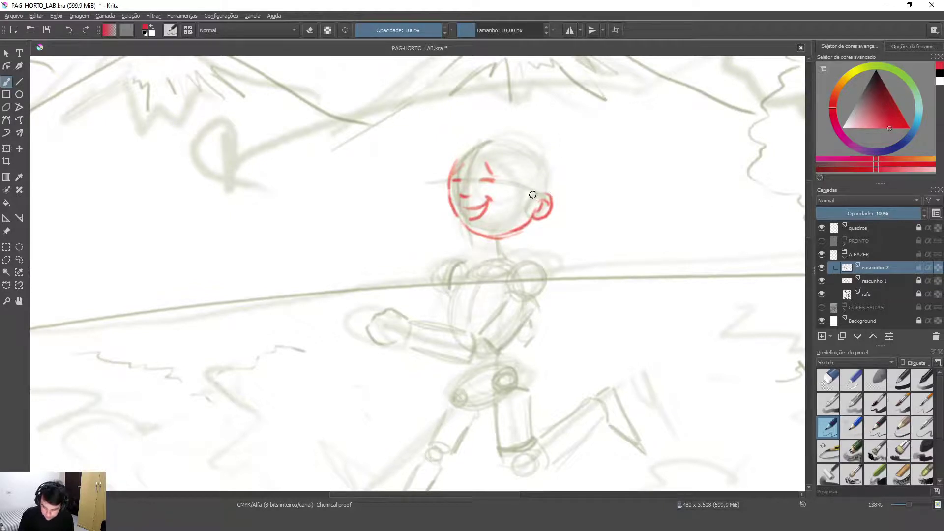
- Draw the hairline across the forehead to the ear and a small lock of hair hanging beside the ear
left_click_drag(615, 162, 518, 194)
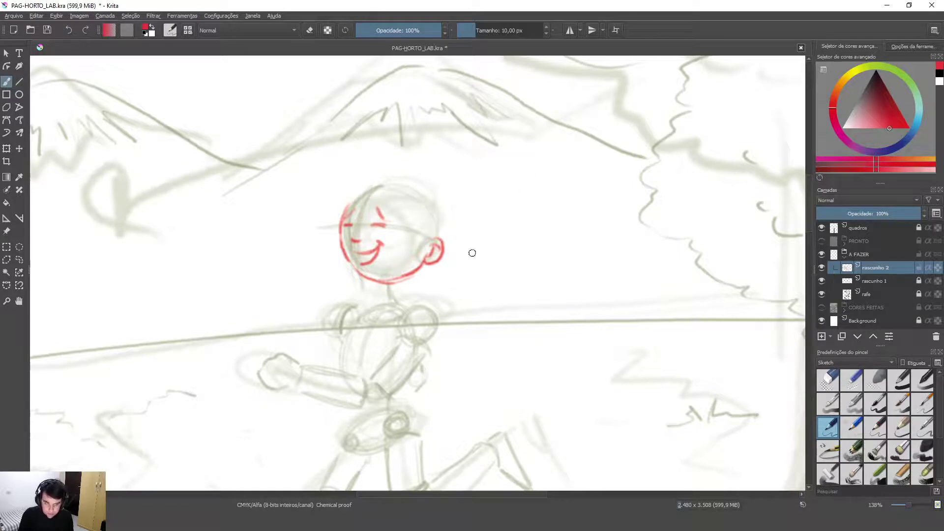
left_click_drag(423, 237, 434, 293)
key("ctrl+z")
mouse_move(435, 240)
left_mouse_down()
mouse_move(437, 282)
mouse_move(426, 268)
left_mouse_up()
mouse_move(364, 196)
left_mouse_down()
mouse_move(339, 224)
mouse_move(397, 213)
mouse_move(430, 245)
left_mouse_up()
- Draw the rounded outer outline of the hair from the front of the face over the crown to behind the ear
left_click_drag(363, 177, 329, 250)
key("ctrl+z")
left_click_drag(368, 175, 326, 246)
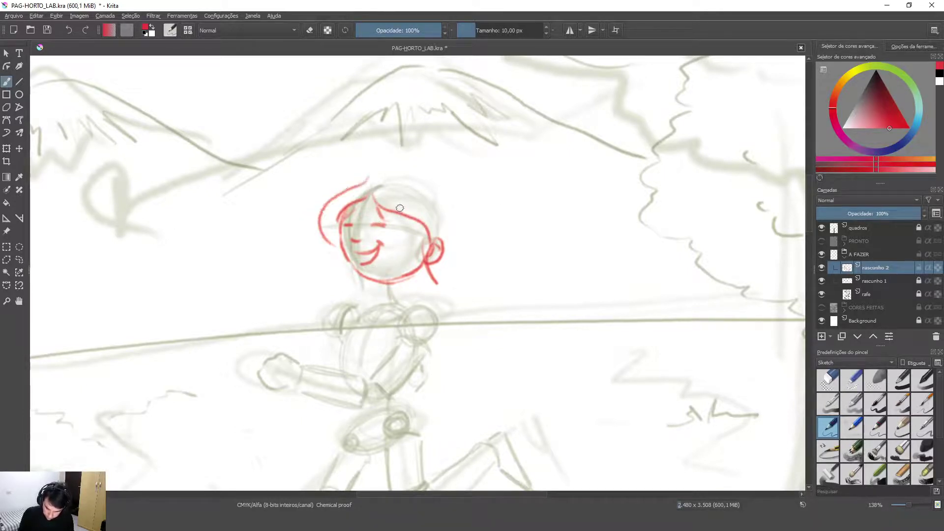
key("ctrl+z")
left_click_drag(371, 172, 344, 251)
mouse_move(377, 171)
left_mouse_down()
mouse_move(433, 183)
mouse_move(390, 170)
mouse_move(461, 211)
mouse_move(447, 255)
left_mouse_up()
left_click_drag(464, 196, 445, 253)
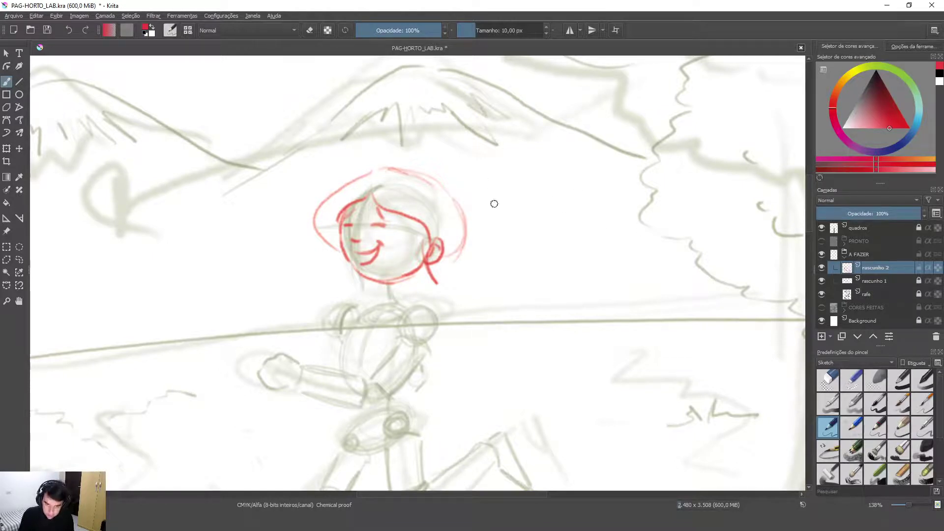
- Draw a wavy ponytail streaming behind the head, and the neck, collar line and near shoulder curve
mouse_move(478, 220)
left_mouse_down()
mouse_move(588, 226)
mouse_move(486, 244)
mouse_move(582, 243)
mouse_move(572, 251)
left_mouse_up()
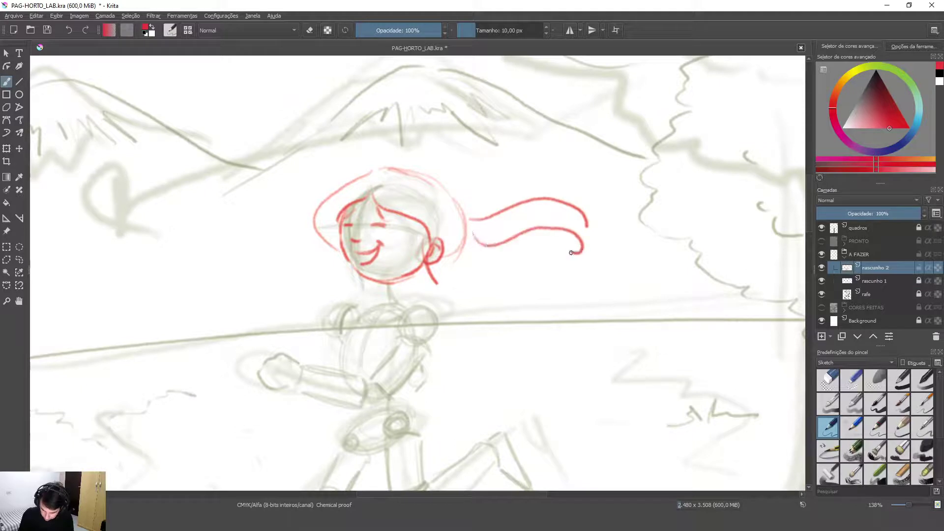
left_click_drag(519, 314, 489, 196)
mouse_move(450, 172)
left_mouse_down()
mouse_move(483, 183)
mouse_move(469, 198)
mouse_move(497, 181)
mouse_move(518, 196)
mouse_move(513, 226)
left_mouse_up()
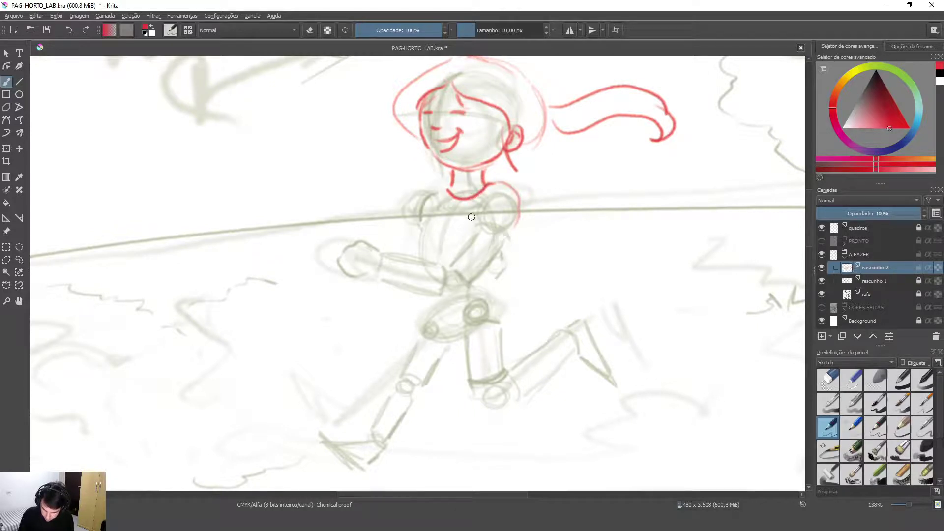
- Draw the far shoulder curve, the near sleeve with its hem, and the front line of the near upper arm
left_click_drag(439, 189, 417, 216)
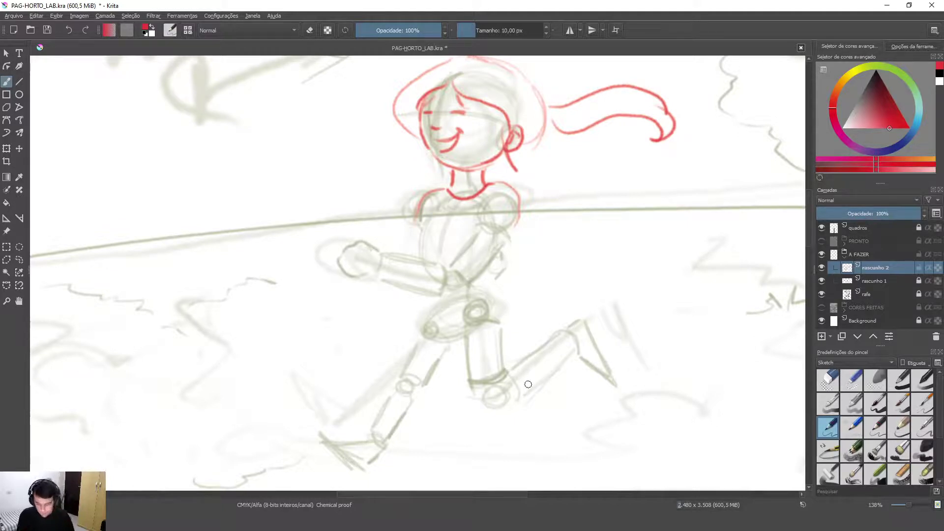
mouse_move(467, 244)
left_mouse_down()
mouse_move(501, 253)
mouse_move(506, 265)
left_mouse_up()
left_click_drag(516, 224, 506, 250)
left_click_drag(480, 218, 455, 271)
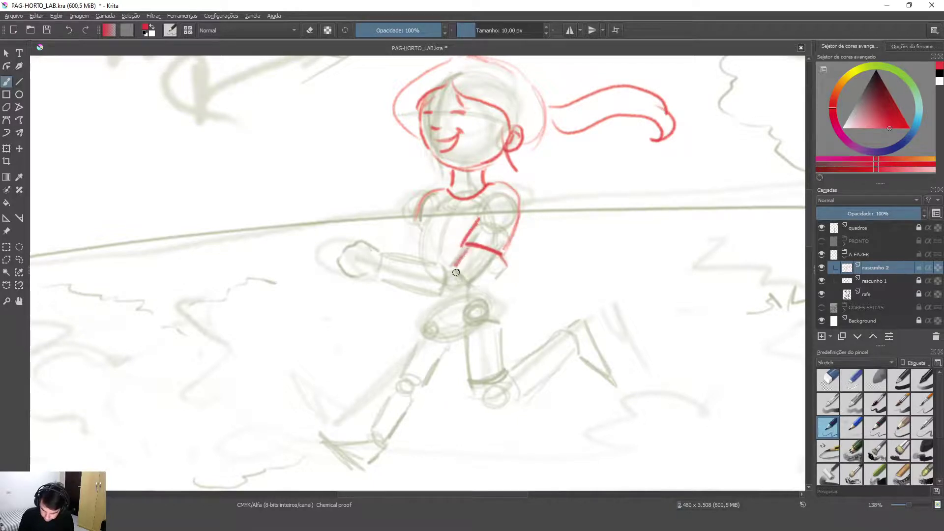
- Draw the near forearm bent forward from the elbow and close it with a rounded fist
left_click_drag(388, 258, 456, 264)
left_click_drag(387, 277, 453, 286)
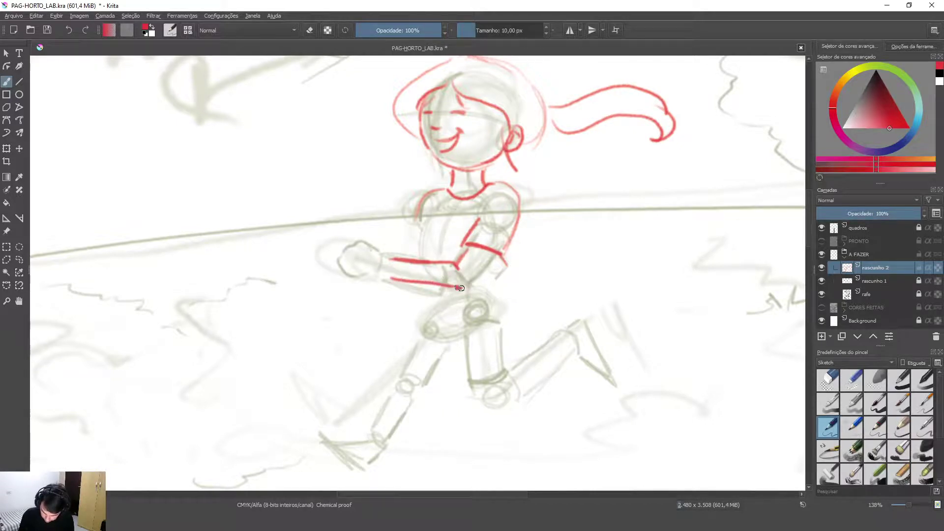
left_click_drag(493, 256, 467, 289)
mouse_move(390, 249)
left_mouse_down()
mouse_move(371, 247)
mouse_move(357, 262)
mouse_move(390, 283)
left_mouse_up()
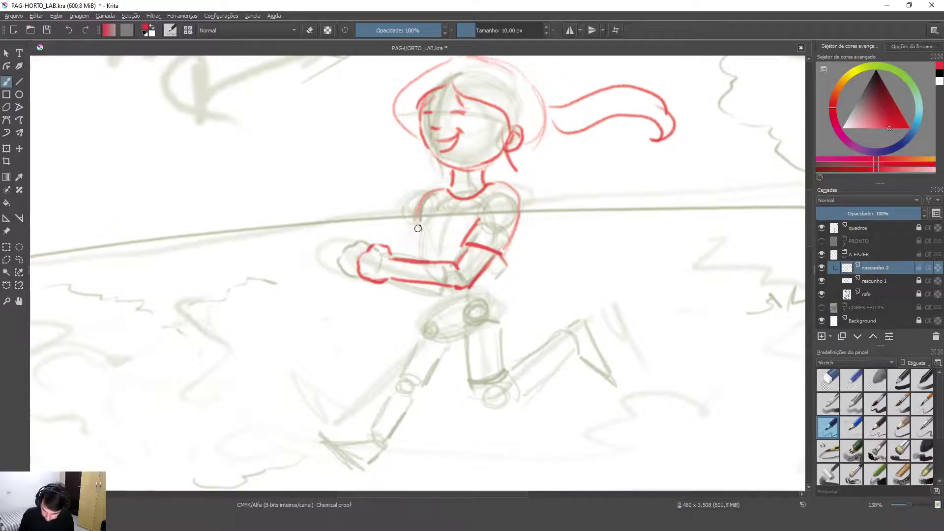
- Draw the shirt's front line, far sleeve and back line, ending in a curved hem flaring out behind the waist
left_click_drag(429, 203, 419, 265)
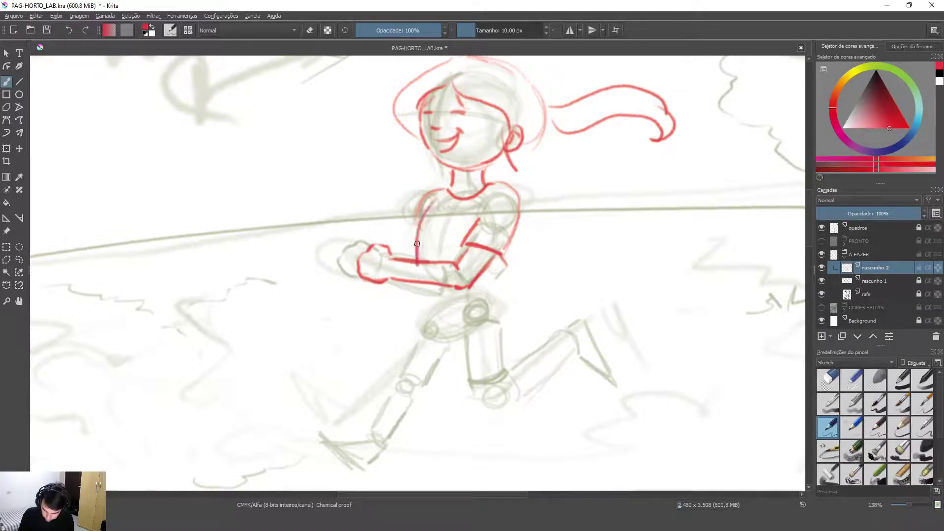
key("ctrl+z")
left_click_drag(427, 209, 421, 258)
mouse_move(436, 196)
left_mouse_down()
mouse_move(419, 216)
mouse_move(440, 190)
left_mouse_up()
left_click_drag(513, 246, 491, 281)
mouse_move(422, 289)
left_mouse_down()
mouse_move(419, 312)
mouse_move(452, 318)
mouse_move(523, 302)
left_mouse_up()
key("ctrl+z")
left_click_drag(503, 260, 534, 296)
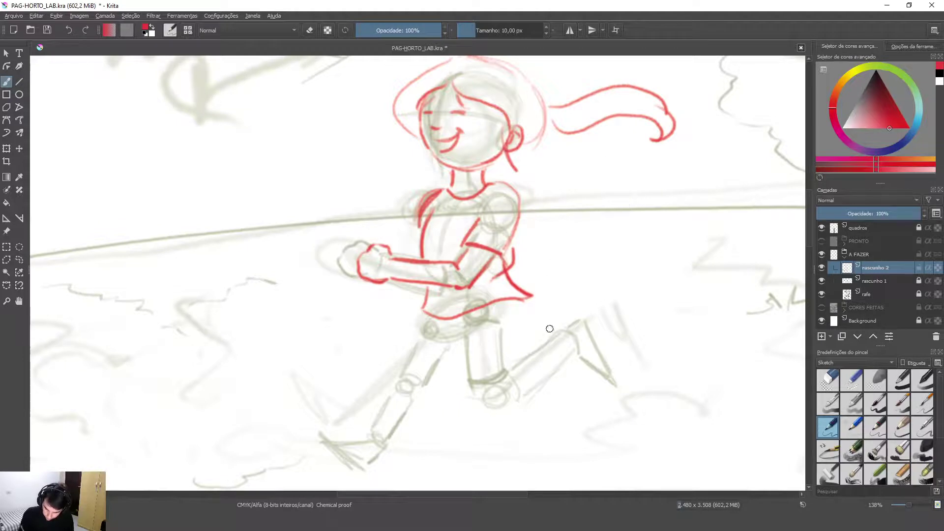
- Draw a flared skirt below the shirt hem, with a short inner hem line between the legs
mouse_move(422, 320)
left_mouse_down()
mouse_move(447, 372)
mouse_move(539, 328)
left_mouse_up()
key("ctrl+z")
mouse_move(389, 372)
left_mouse_down()
mouse_move(456, 371)
mouse_move(545, 328)
left_mouse_up()
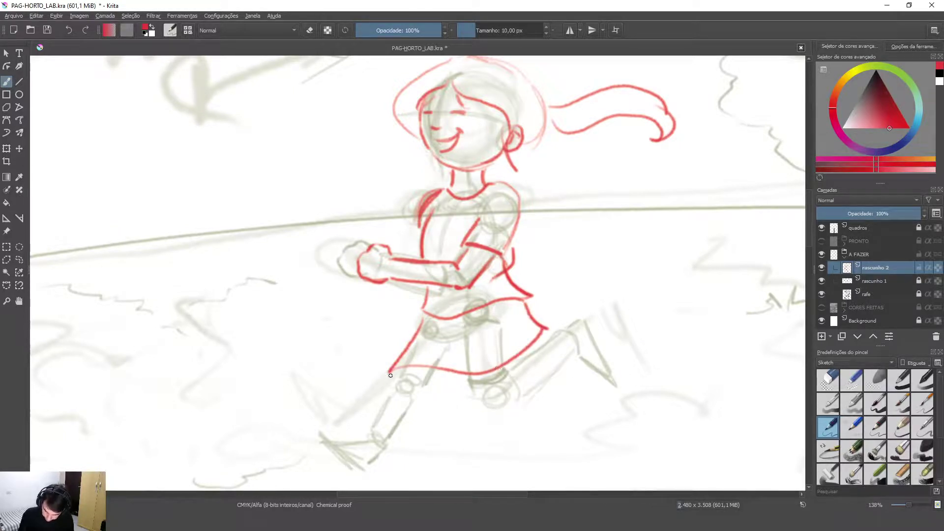
left_click_drag(429, 389, 466, 390)
- Draw the bent rear leg from the knee back to the ankle and the front lower leg down to its ankle
mouse_move(563, 418)
left_mouse_down()
mouse_move(560, 388)
mouse_move(608, 348)
mouse_move(539, 341)
mouse_move(605, 290)
left_mouse_up()
mouse_move(540, 348)
left_mouse_down()
mouse_move(561, 347)
mouse_move(620, 307)
left_mouse_up()
key("ctrl+z")
mouse_move(541, 339)
left_mouse_down()
mouse_move(584, 330)
mouse_move(615, 308)
left_mouse_up()
left_click_drag(458, 313, 429, 356)
key("ctrl+z")
left_click_drag(458, 313, 427, 373)
left_click_drag(488, 316, 448, 366)
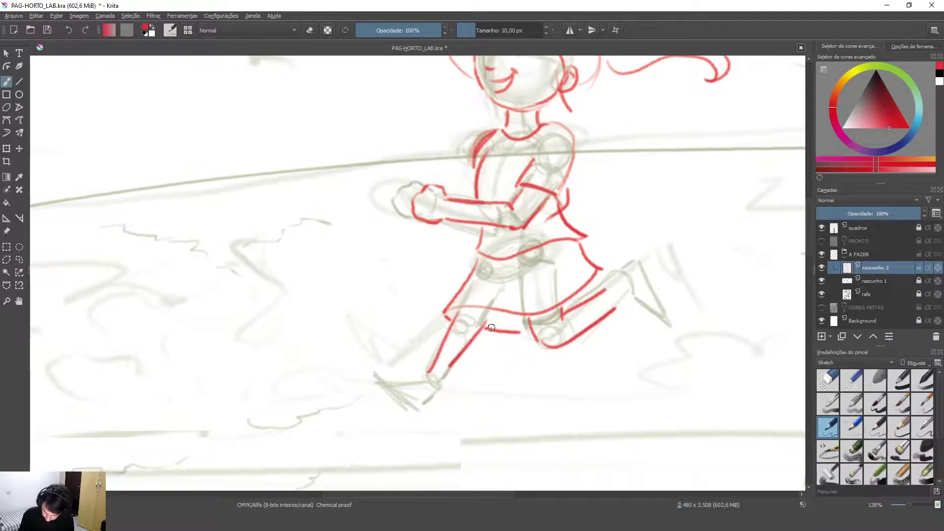
- Draw the sock cuff and the shoe on the raised rear foot
mouse_move(604, 287)
left_mouse_down()
mouse_move(612, 314)
mouse_move(616, 291)
mouse_move(644, 325)
left_mouse_up()
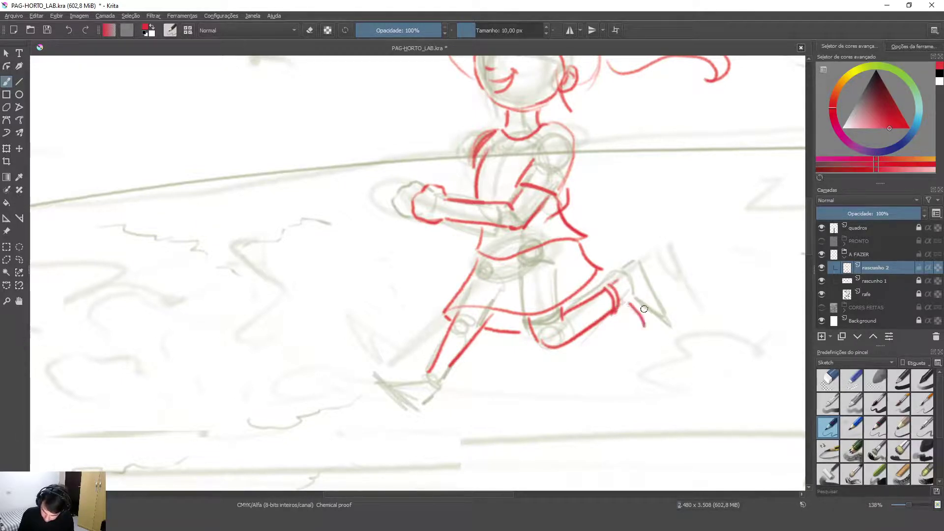
mouse_move(625, 285)
left_mouse_down()
mouse_move(629, 302)
mouse_move(627, 270)
left_mouse_up()
left_click_drag(645, 327, 661, 319)
left_click_drag(637, 270, 663, 318)
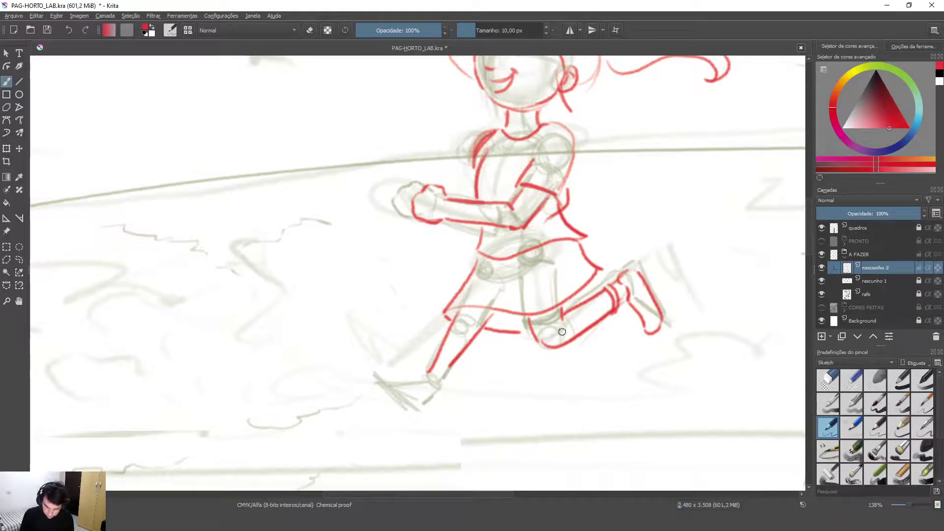
- Draw the sock cuff and the shoe with its sole on the front foot
mouse_move(436, 366)
left_mouse_down()
mouse_move(427, 372)
mouse_move(452, 373)
mouse_move(425, 370)
mouse_move(433, 384)
mouse_move(369, 381)
mouse_move(443, 385)
mouse_move(424, 411)
left_mouse_up()
mouse_move(378, 383)
left_mouse_down()
mouse_move(401, 398)
mouse_move(446, 398)
left_mouse_up()
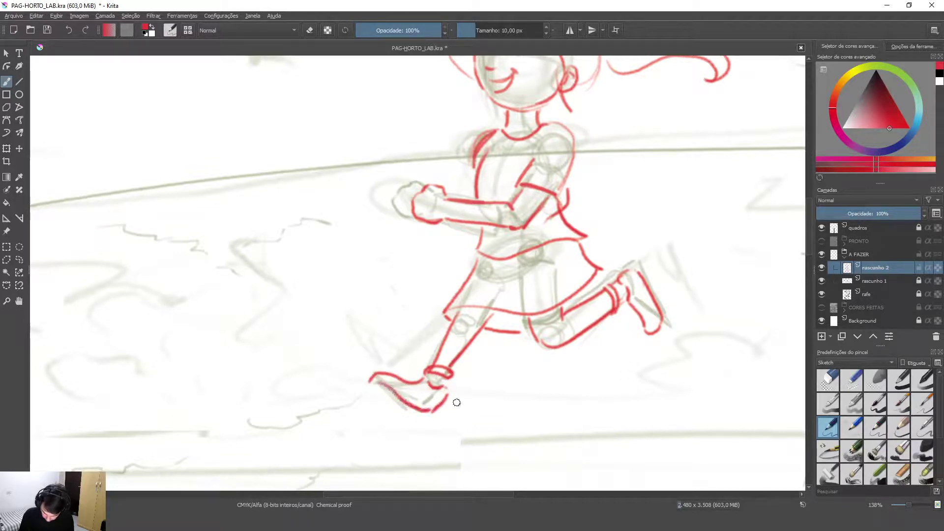
mouse_move(374, 385)
left_mouse_down()
mouse_move(413, 419)
mouse_move(426, 423)
mouse_move(436, 410)
left_mouse_up()
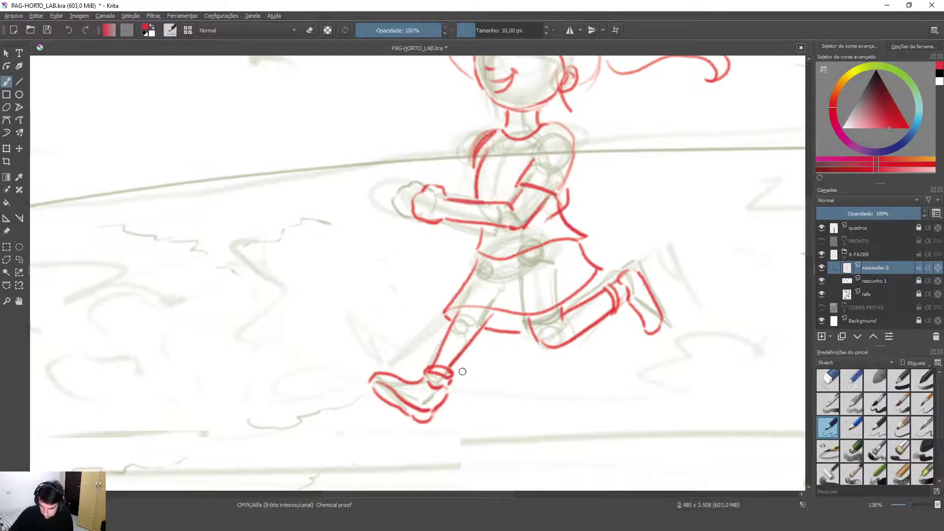
- Examine the red running figure's proportions and its placement within the whole panel
key("1")
scroll(462, 371, "down", 3)
scroll(462, 372, "up", 3)
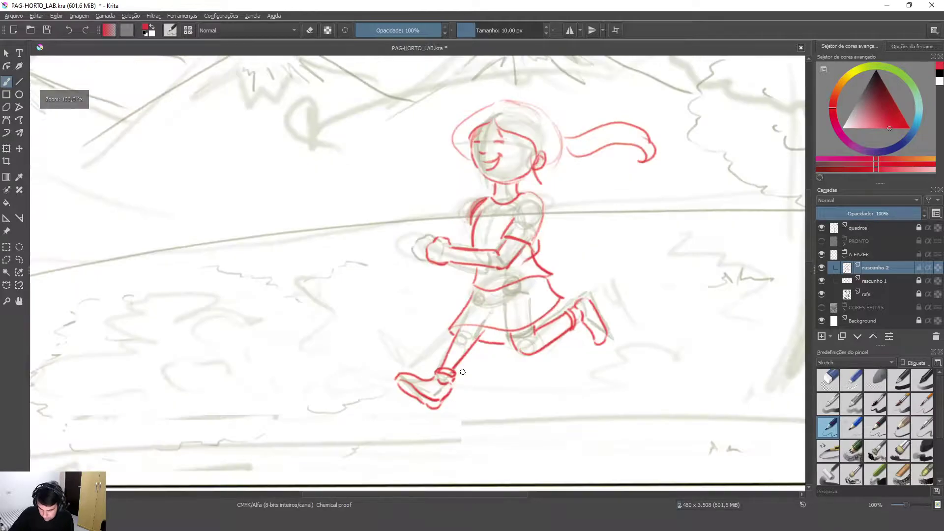
scroll(462, 372, "up", 1)
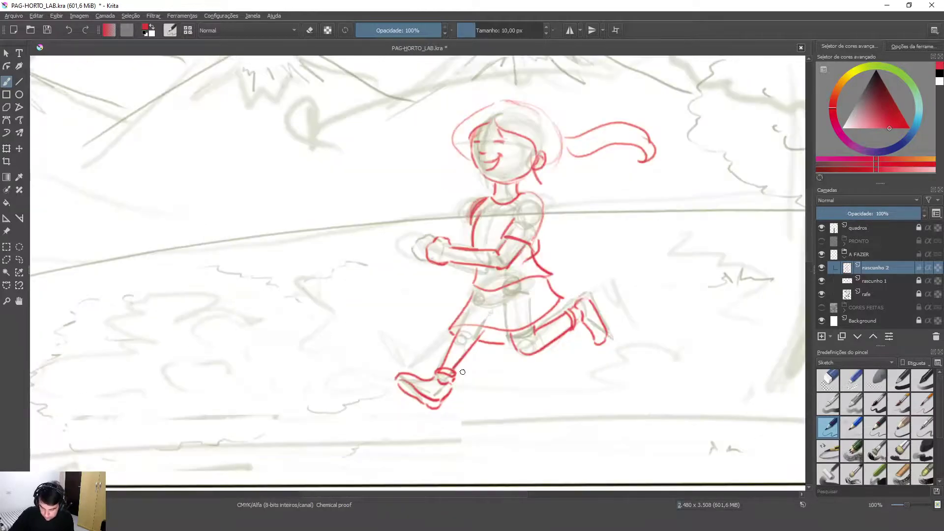
scroll(647, 243, "down", 3)
scroll(648, 242, "up", 2)
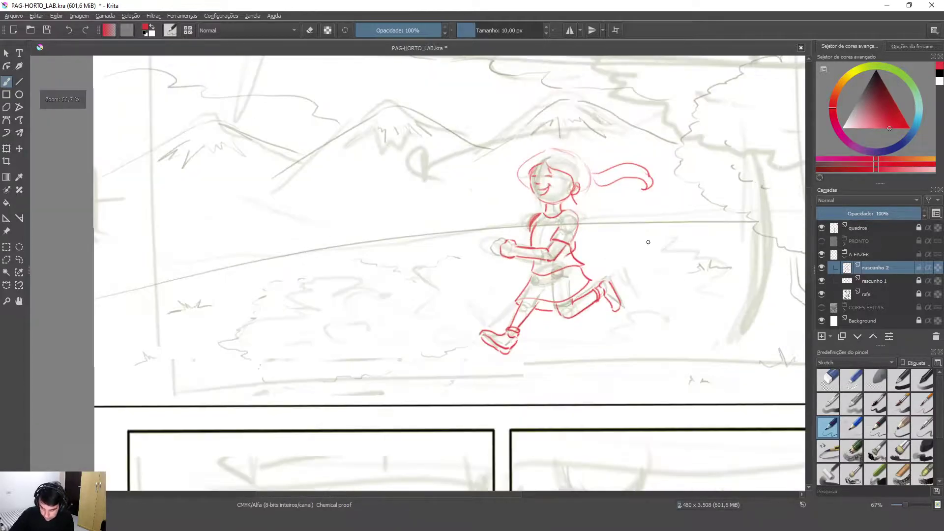
scroll(648, 241, "up", 1)
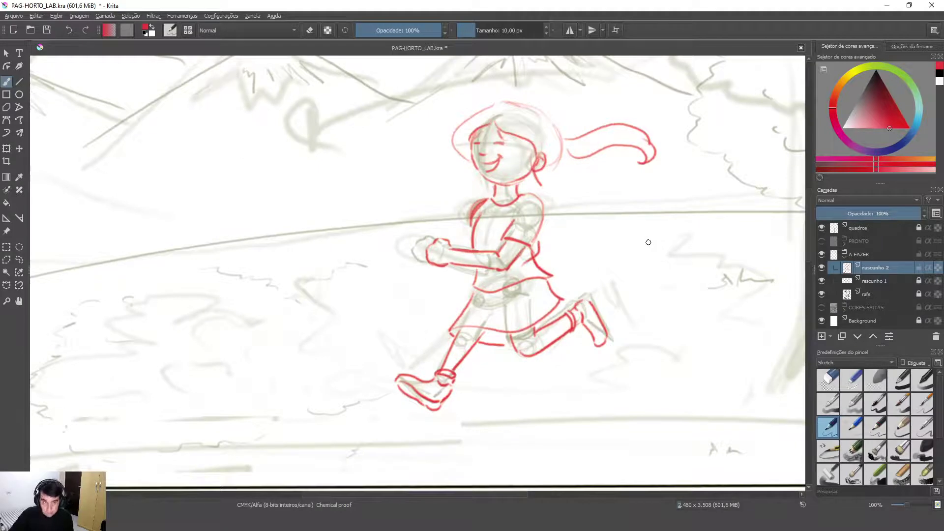
mouse_move(594, 238)
left_mouse_down()
mouse_move(541, 284)
mouse_move(569, 309)
mouse_move(556, 298)
left_mouse_up()
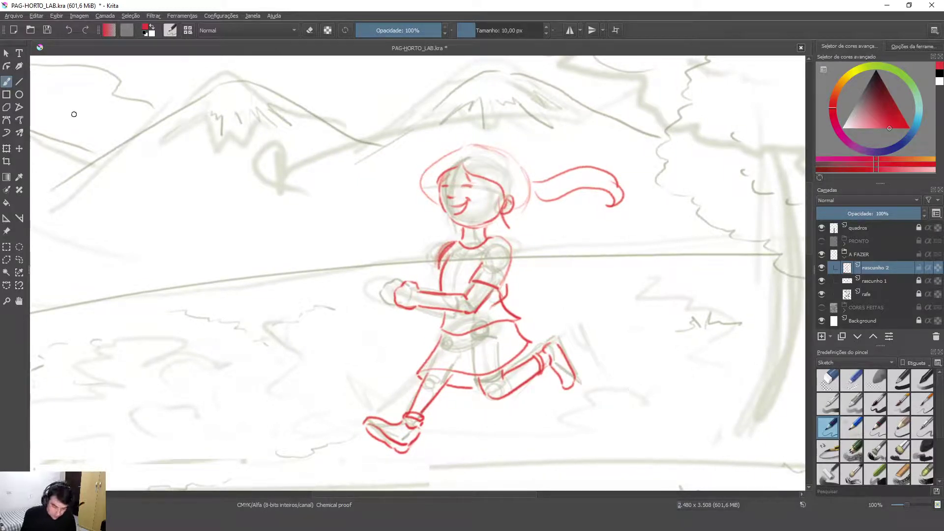
- Select the girl's upper body and ponytail freehand, move them slightly down and forward toward the skirt, and deselect
left_click(20, 259)
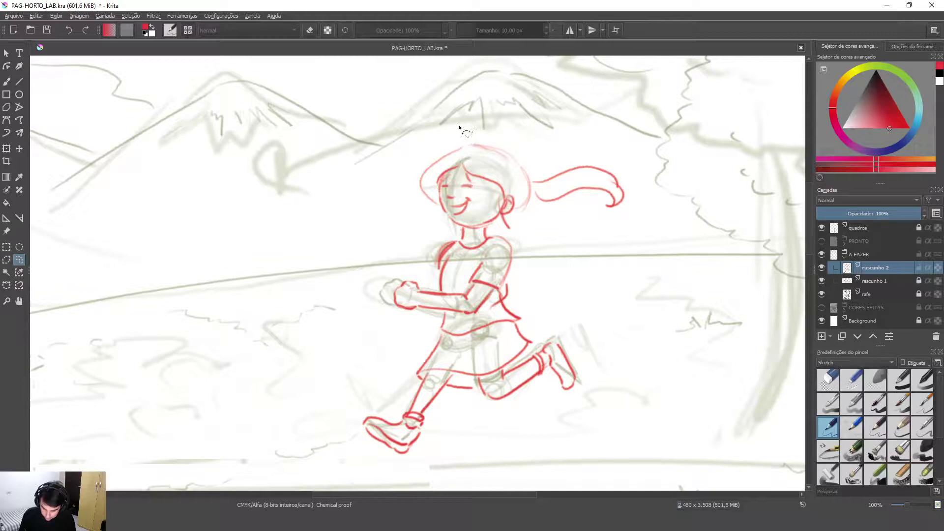
mouse_move(397, 219)
left_mouse_down()
mouse_move(374, 338)
mouse_move(411, 358)
mouse_move(435, 348)
mouse_move(428, 342)
mouse_move(480, 345)
mouse_move(515, 335)
mouse_move(562, 307)
mouse_move(547, 235)
mouse_move(640, 218)
mouse_move(621, 149)
mouse_move(448, 135)
left_mouse_up()
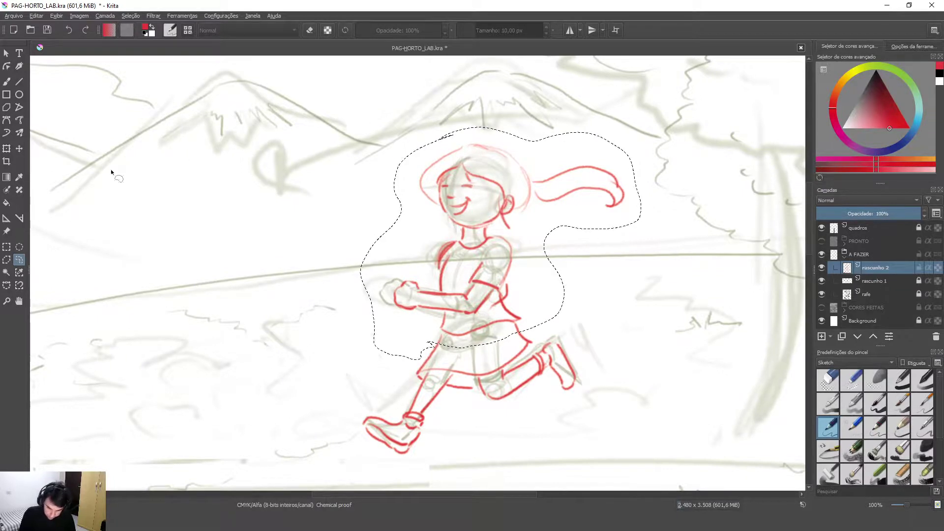
left_click(18, 148)
mouse_move(513, 245)
left_mouse_down()
mouse_move(513, 264)
mouse_move(508, 252)
left_mouse_up()
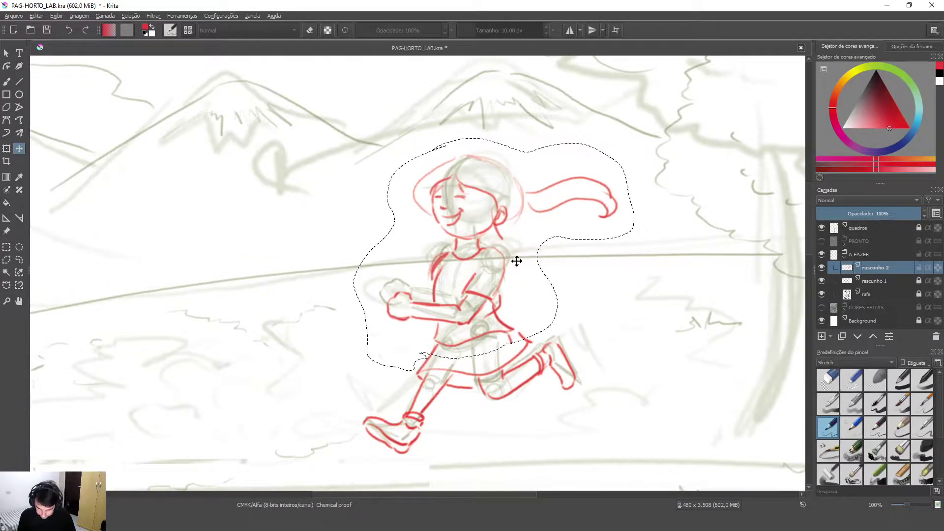
key("ctrl+shift+a")
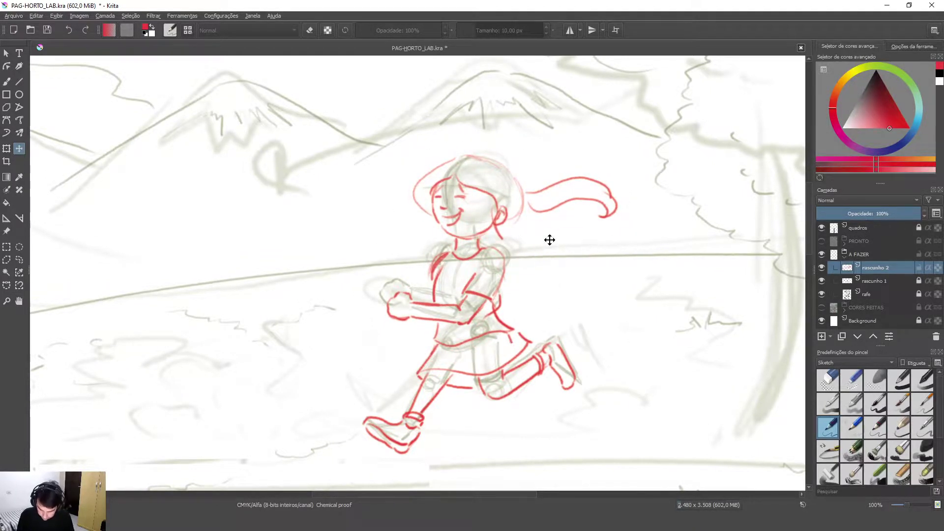
- Erase the mismatched back edge of the skirt and redraw it from the shirt hem down to the skirt hem
scroll(514, 369, "up", 3)
key("e")
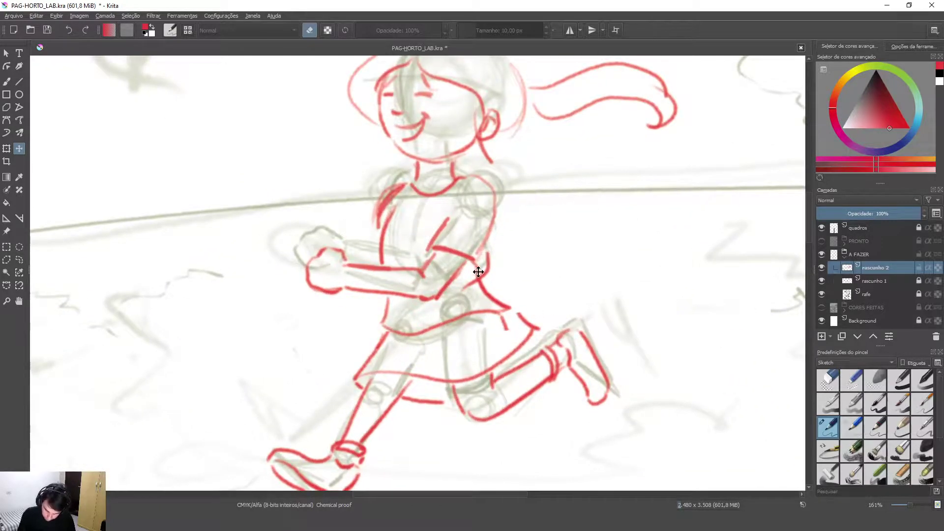
key("b")
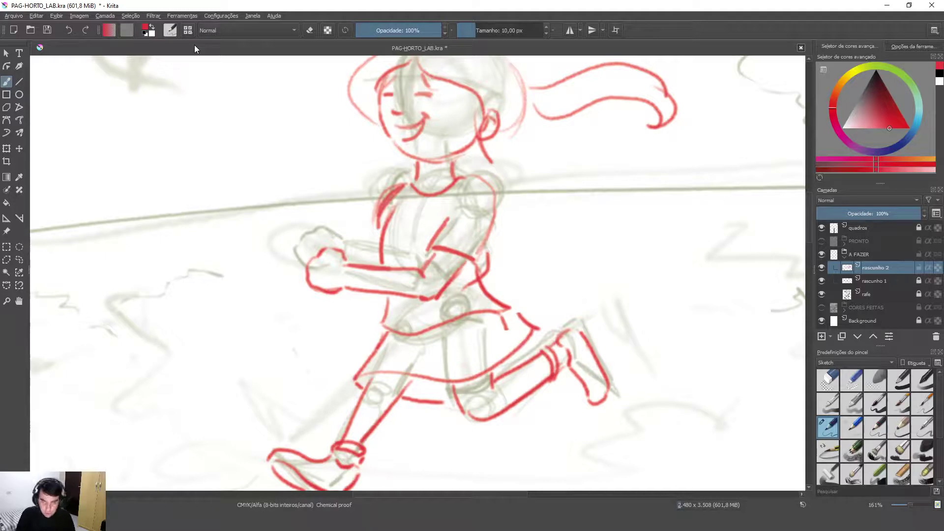
key("e")
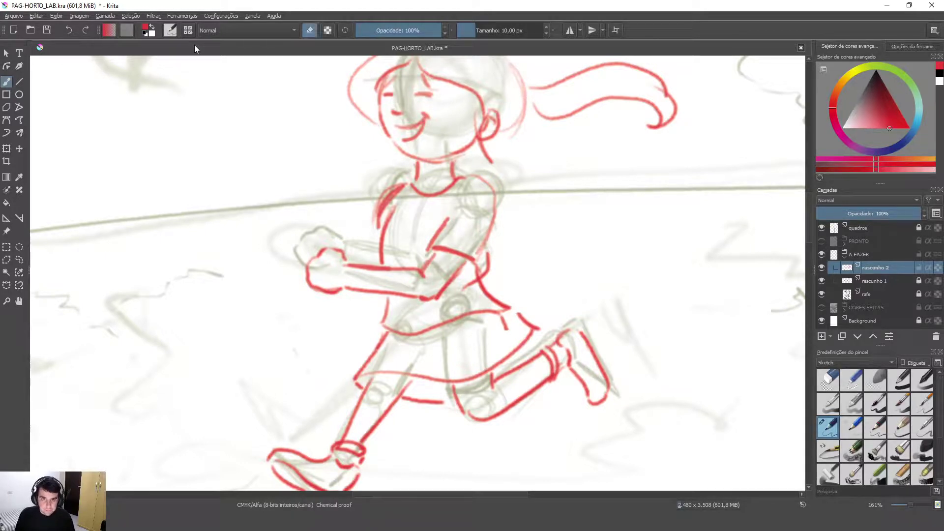
left_click(311, 32)
left_click(311, 36)
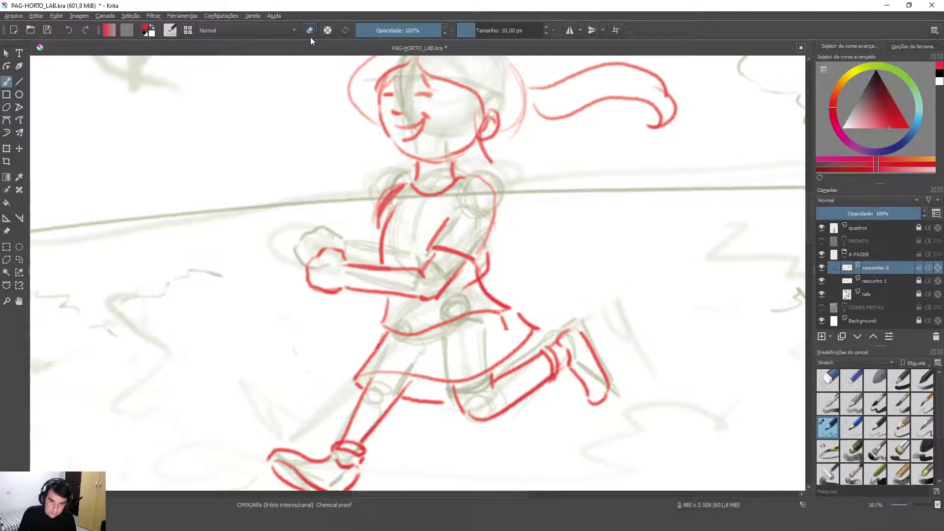
left_click(310, 36)
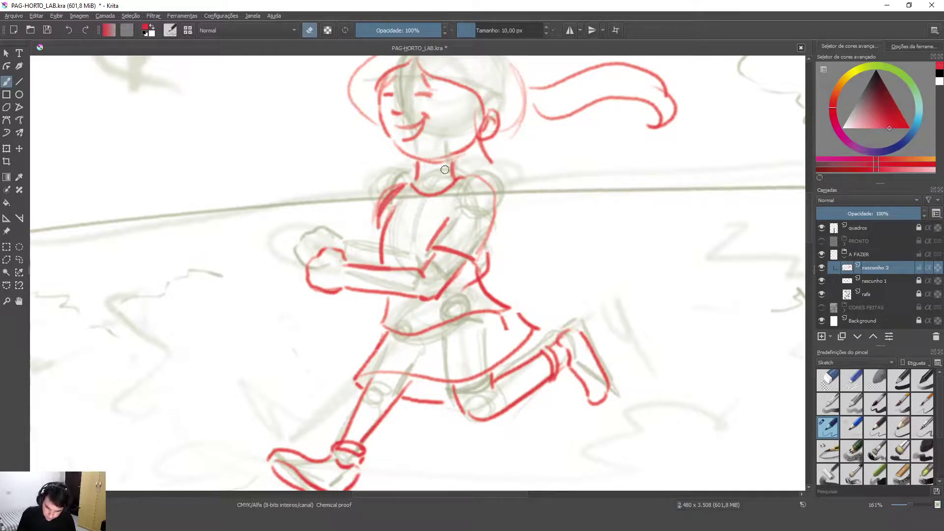
mouse_move(506, 326)
left_mouse_down()
mouse_move(502, 319)
mouse_move(511, 327)
mouse_move(517, 317)
mouse_move(541, 334)
mouse_move(529, 320)
mouse_move(543, 325)
left_mouse_up()
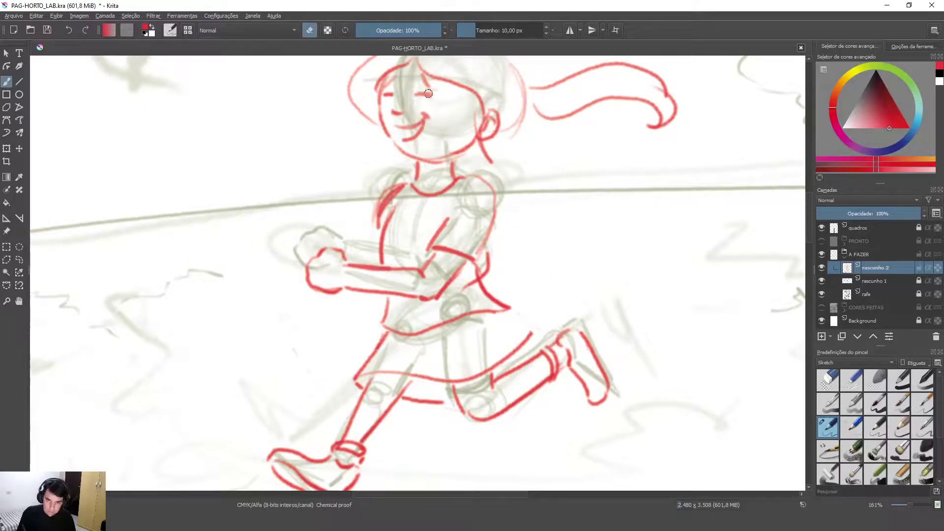
key("e")
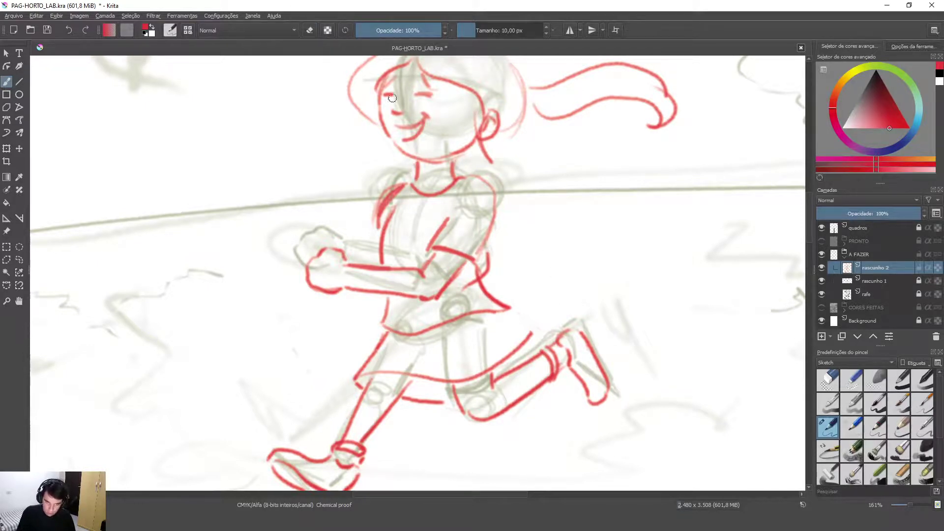
mouse_move(509, 319)
left_mouse_down()
mouse_move(531, 333)
mouse_move(509, 317)
mouse_move(531, 350)
mouse_move(524, 344)
mouse_move(517, 365)
mouse_move(529, 340)
left_mouse_up()
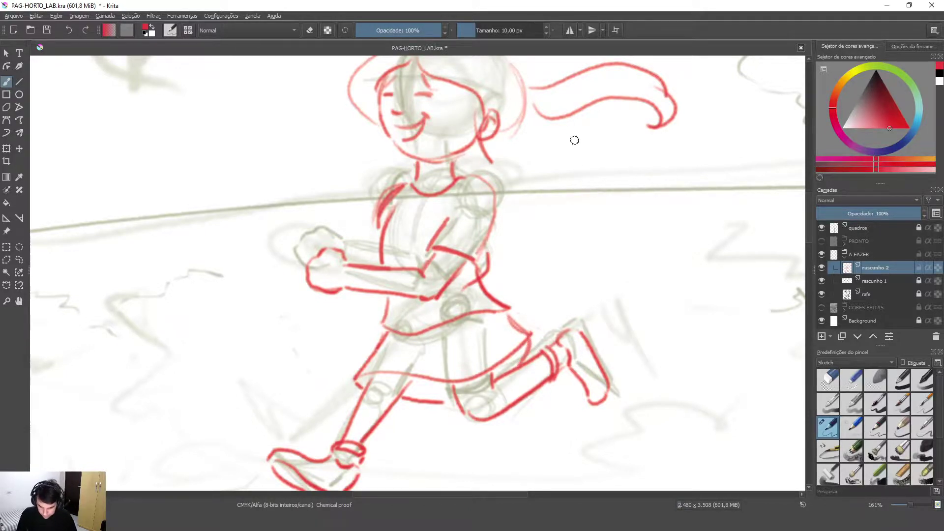
- Outline the big tree's trunk and its forked side branches in red beneath the foliage, down to the panel's lower border
scroll(573, 141, "down", 5, "ctrl")
left_click_drag(438, 318, 471, 175)
scroll(431, 373, "up", 3)
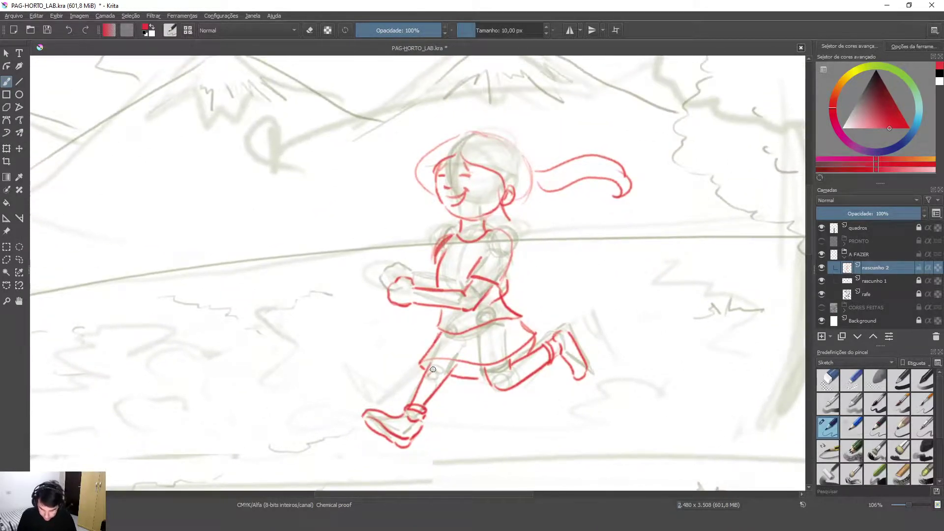
scroll(433, 369, "down", 3, "ctrl")
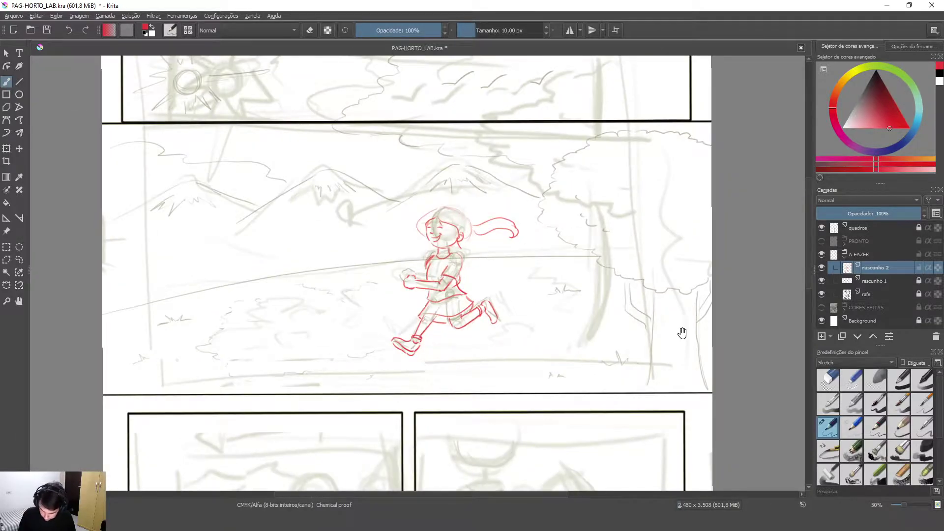
scroll(674, 339, "up", 2, "ctrl")
mouse_move(592, 254)
left_mouse_down()
mouse_move(593, 296)
mouse_move(634, 333)
mouse_move(604, 287)
mouse_move(636, 331)
mouse_move(627, 432)
left_mouse_up()
mouse_move(704, 267)
left_mouse_down()
mouse_move(702, 302)
mouse_move(718, 260)
mouse_move(725, 289)
mouse_move(704, 339)
mouse_move(723, 420)
left_mouse_up()
- Fill the tree trunk with vertical bark lines and curled knots, and add grain lines to the branch
mouse_move(653, 320)
left_mouse_down()
mouse_move(658, 296)
mouse_move(668, 311)
mouse_move(662, 349)
mouse_move(676, 319)
mouse_move(674, 284)
mouse_move(684, 348)
mouse_move(688, 323)
mouse_move(680, 357)
mouse_move(688, 377)
mouse_move(695, 358)
mouse_move(701, 387)
left_mouse_up()
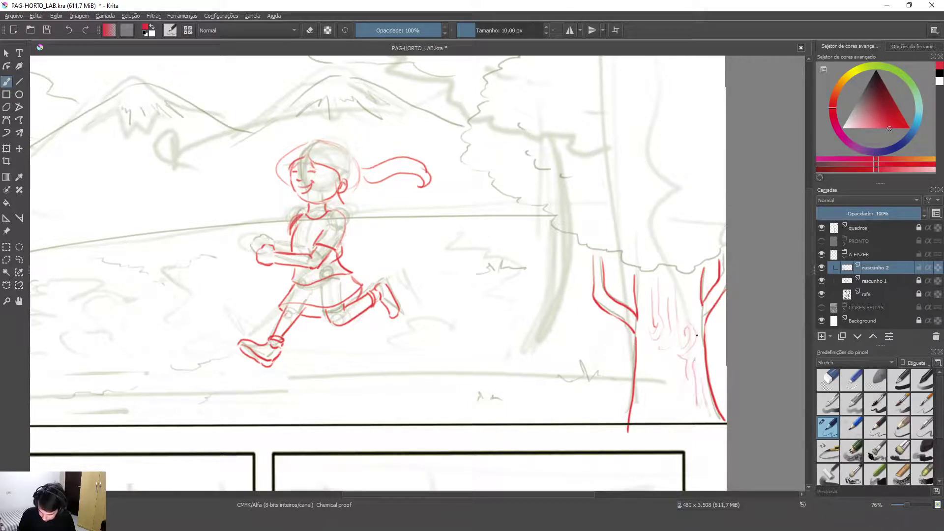
left_click_drag(645, 278, 644, 315)
mouse_move(646, 344)
left_mouse_down()
mouse_move(642, 321)
mouse_move(645, 394)
mouse_move(663, 363)
mouse_move(690, 422)
left_mouse_up()
left_click_drag(595, 276, 618, 313)
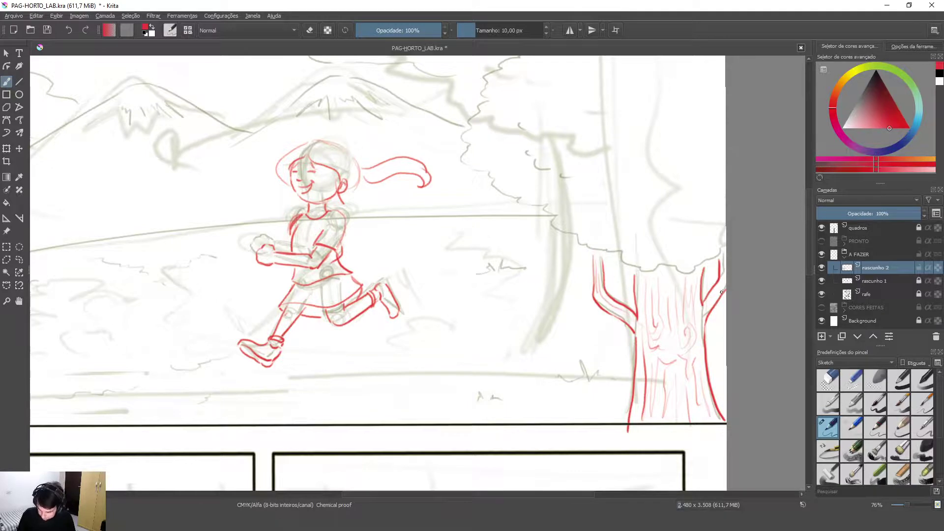
mouse_move(702, 238)
left_mouse_down()
mouse_move(660, 322)
mouse_move(688, 290)
left_mouse_up()
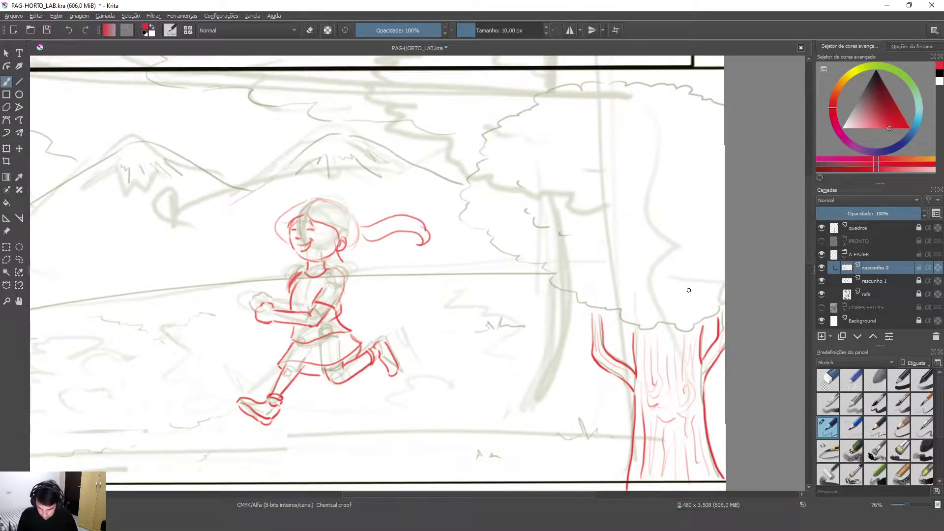
key("minus")
key("minus")
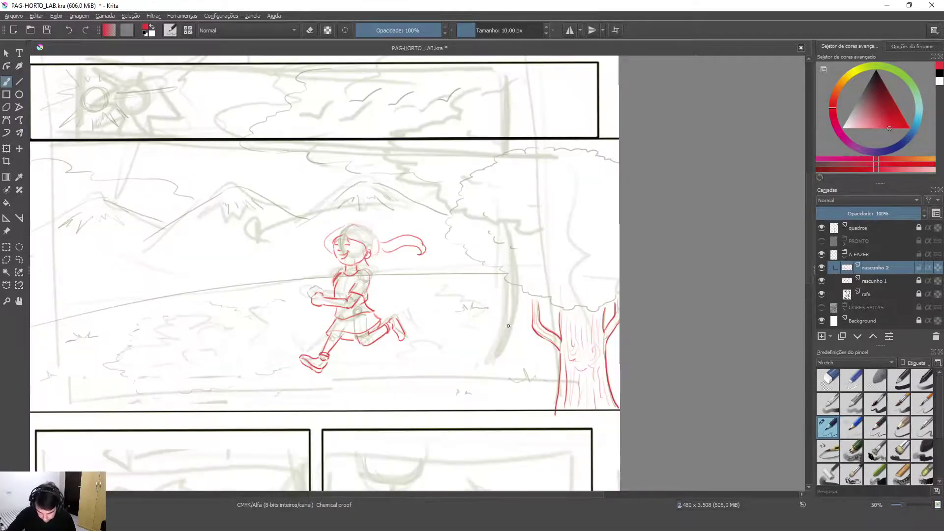
- Expand and show the PRONTO layer group, and hide the inked line-art layer inside it
left_click_drag(498, 330, 629, 278)
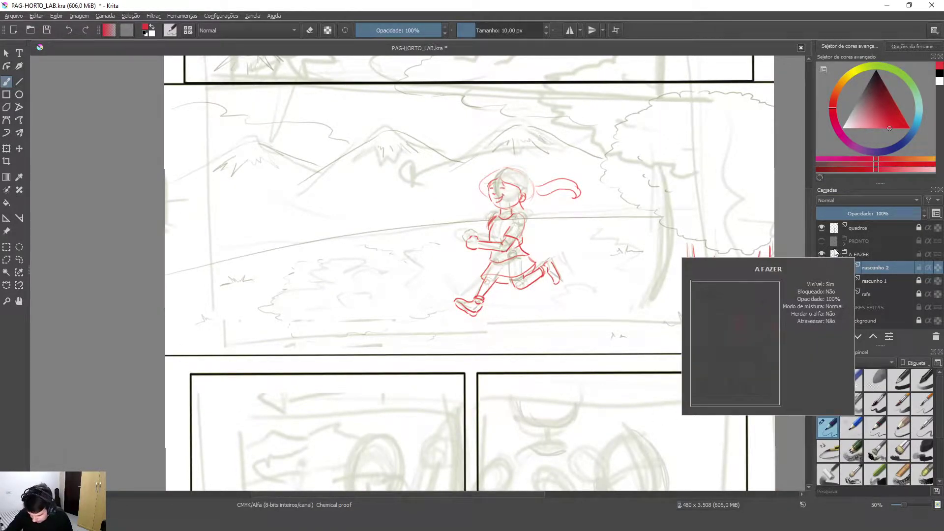
left_click(842, 242)
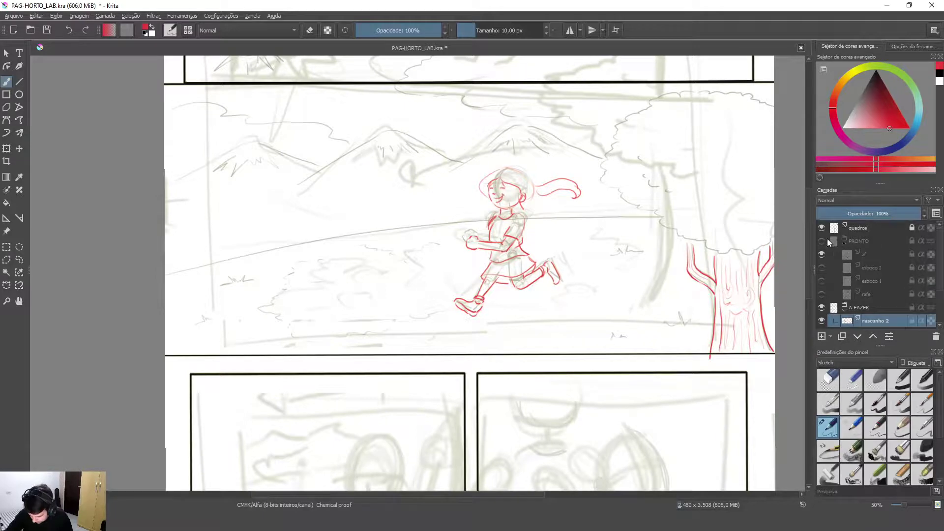
left_click(820, 237)
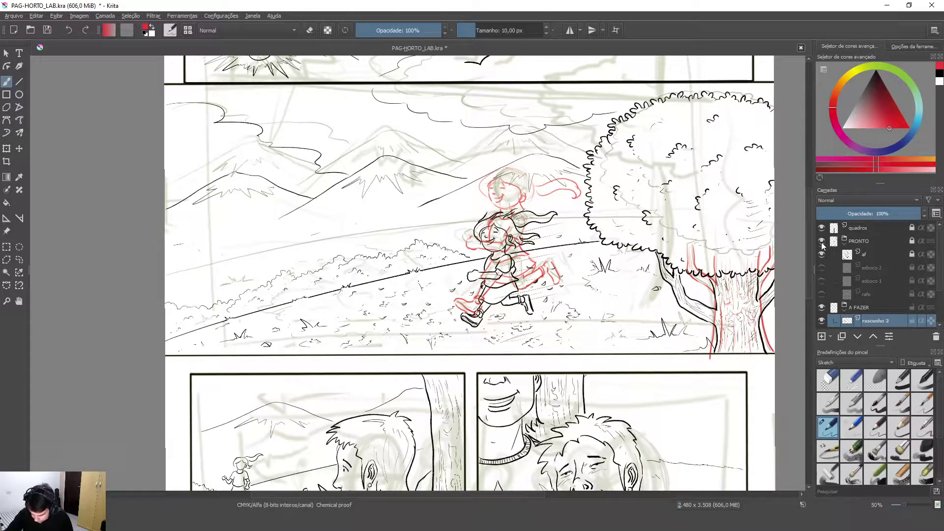
left_click(822, 253)
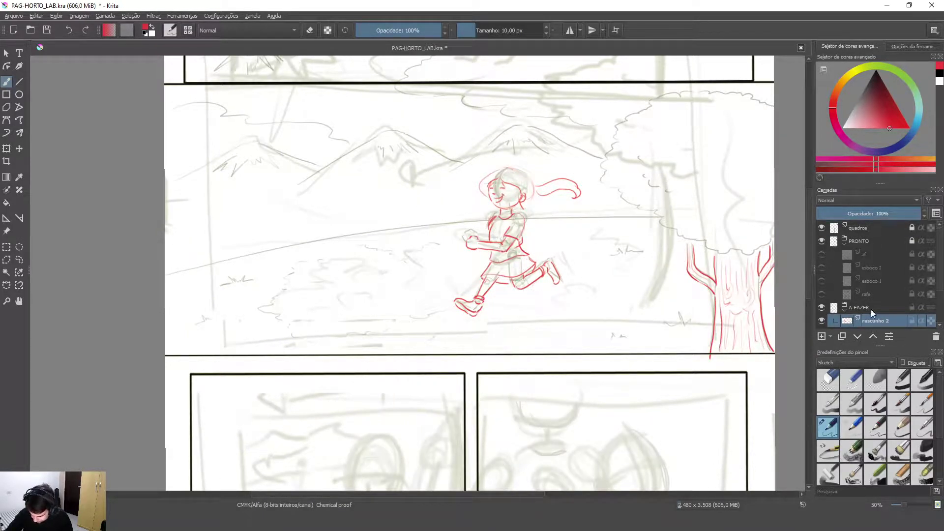
- Hide the A FAZER group and show the rafe layer in the PRONTO group
scroll(871, 309, "down", 2)
left_click(822, 254)
left_click(824, 253)
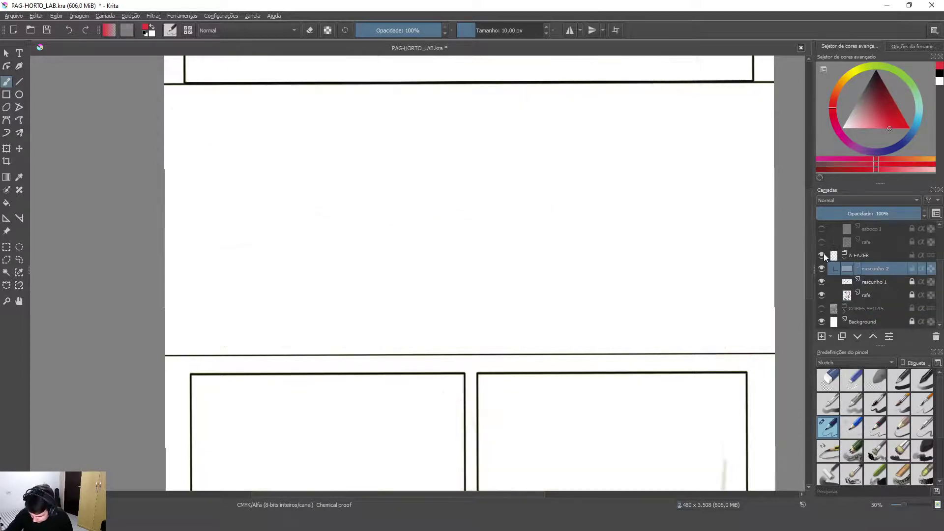
left_click(822, 242)
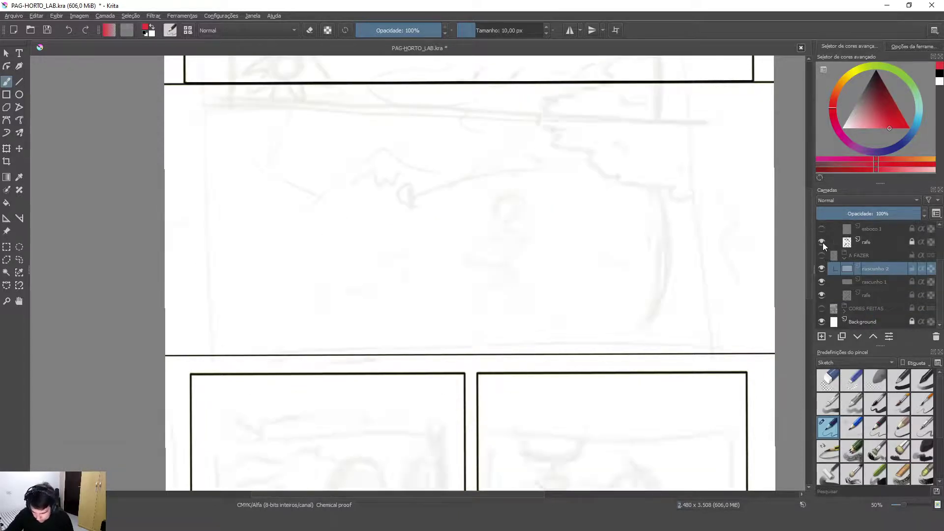
- Display the esboco 1 layer over the rafe rough to view the whole page, and hide it again
scroll(822, 242, "up", 2)
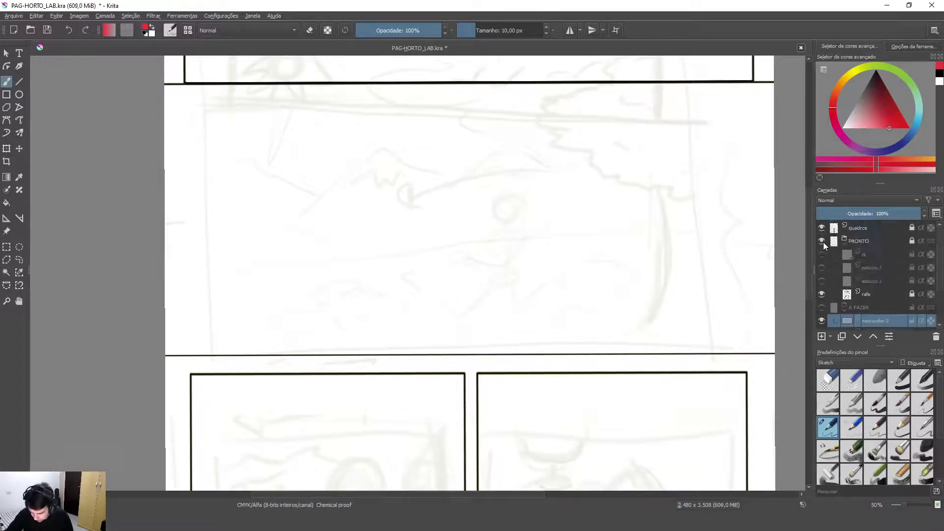
left_click(821, 281)
key("minus")
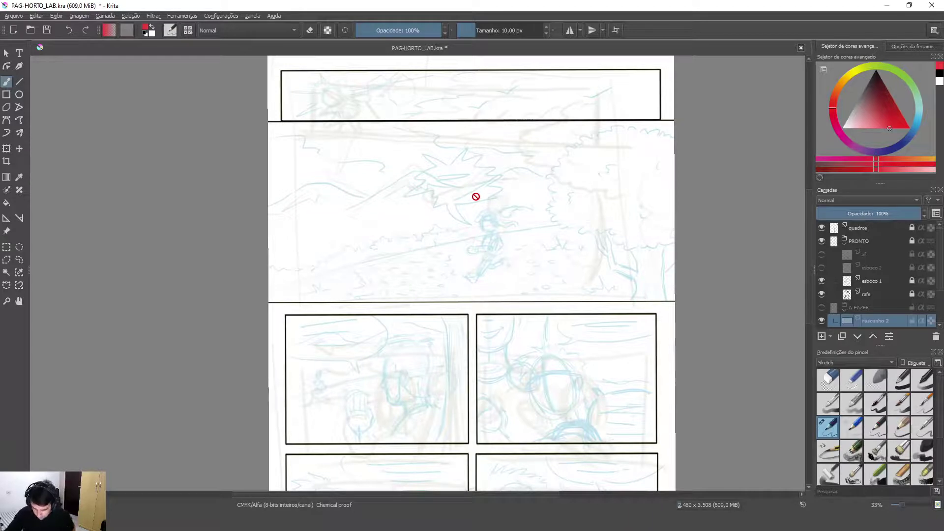
left_click(821, 280)
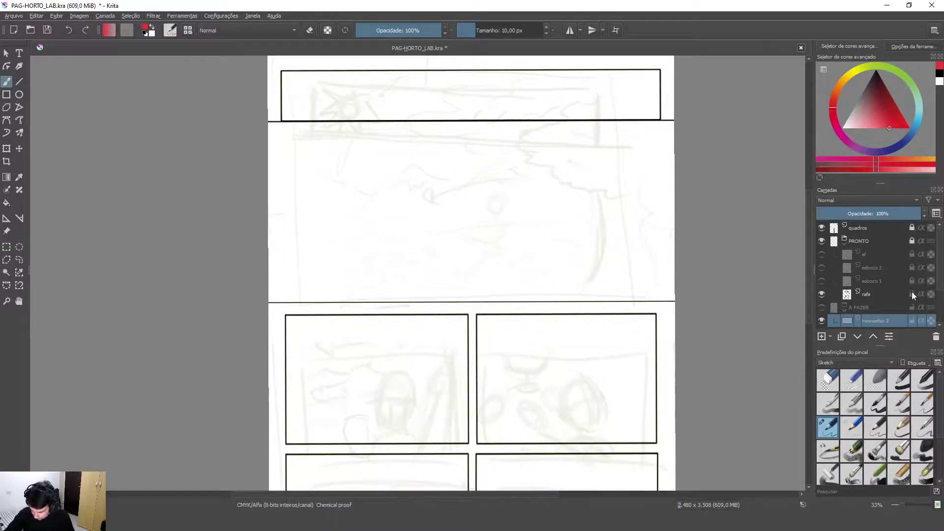
- Unlock the rafe layer in the PRONTO group and raise its opacity to 37%
left_click(878, 293)
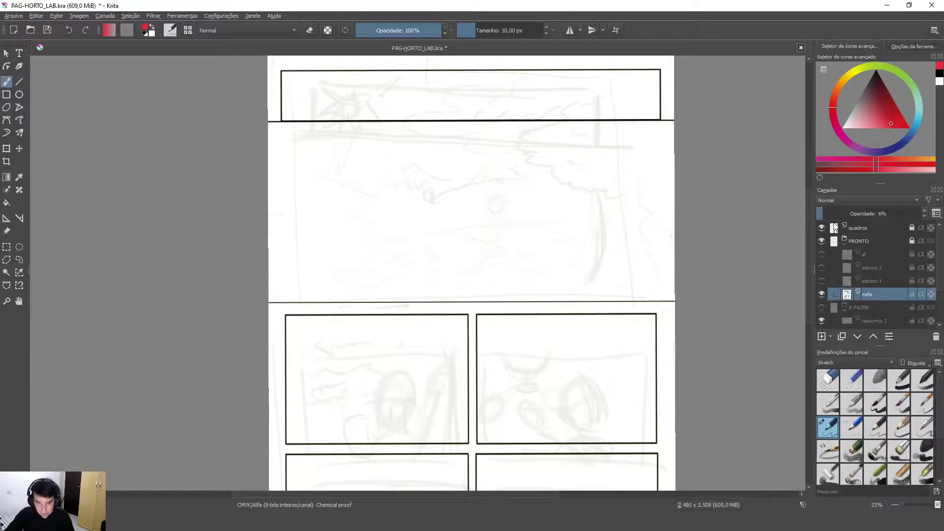
left_click_drag(821, 215, 855, 217)
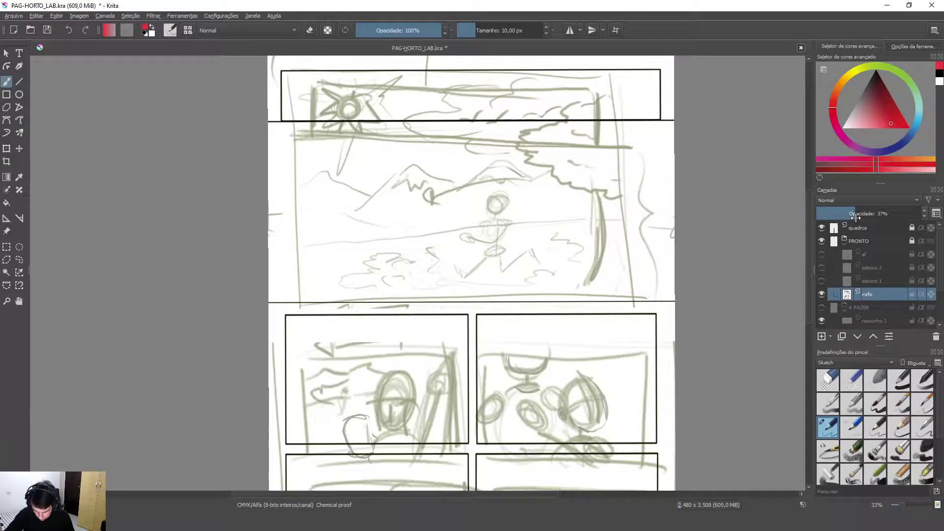
scroll(594, 224, "up", 2)
scroll(597, 224, "down", 3)
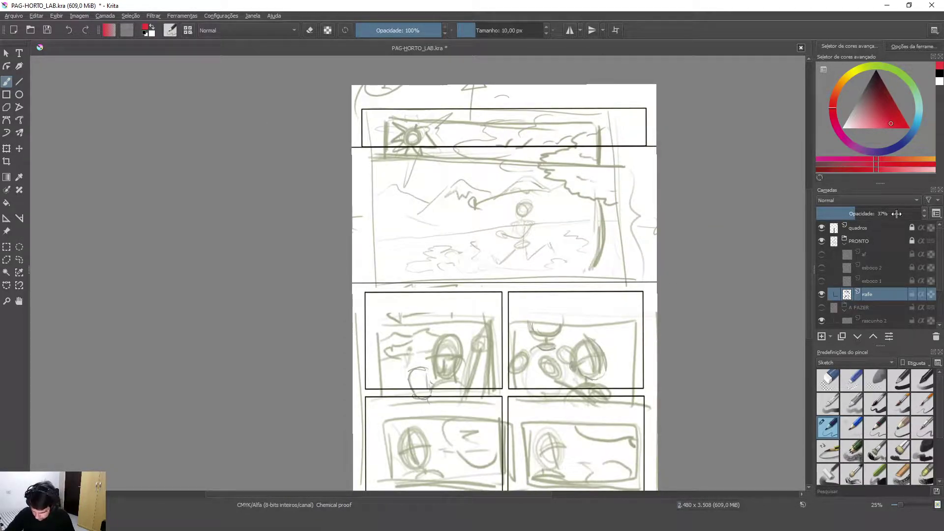
- Hide the rafe layer and show only the blue esboco 1 sketch to inspect the running girl's panel
left_click(822, 293)
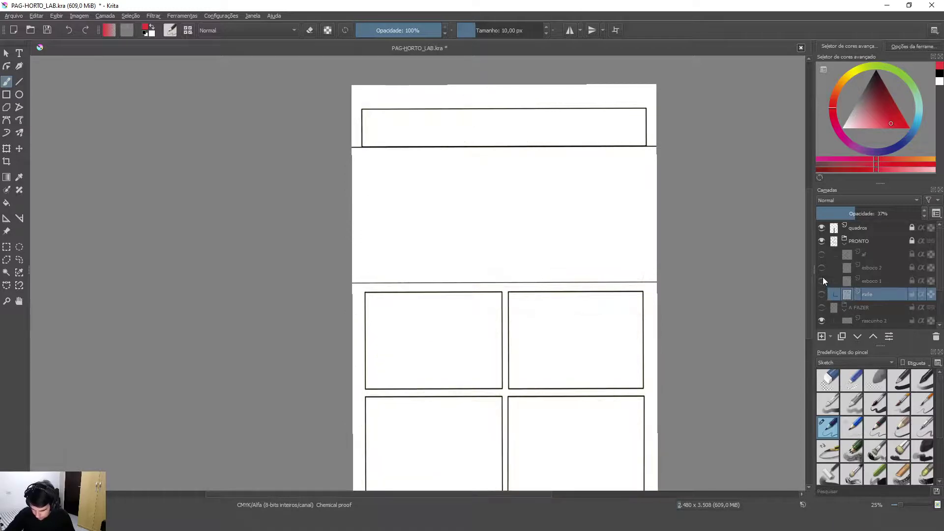
left_click(822, 279)
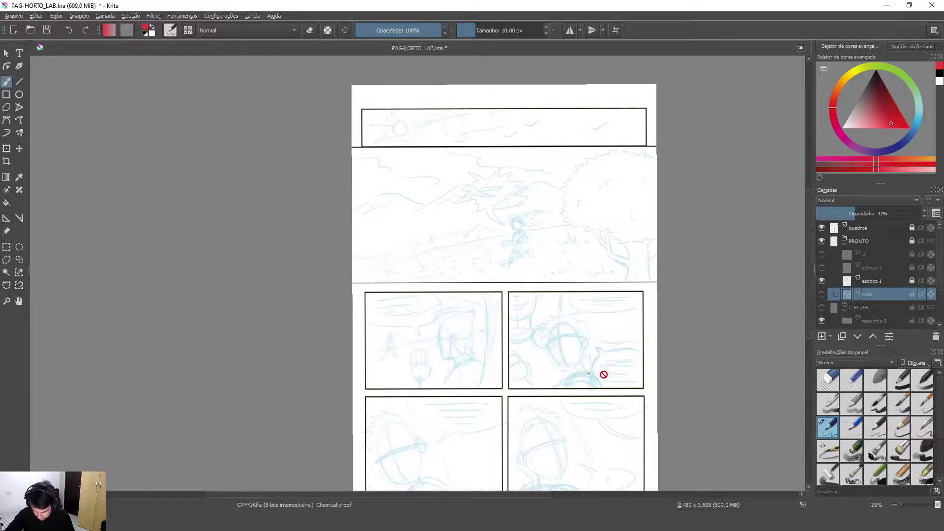
scroll(507, 217, "up", 3)
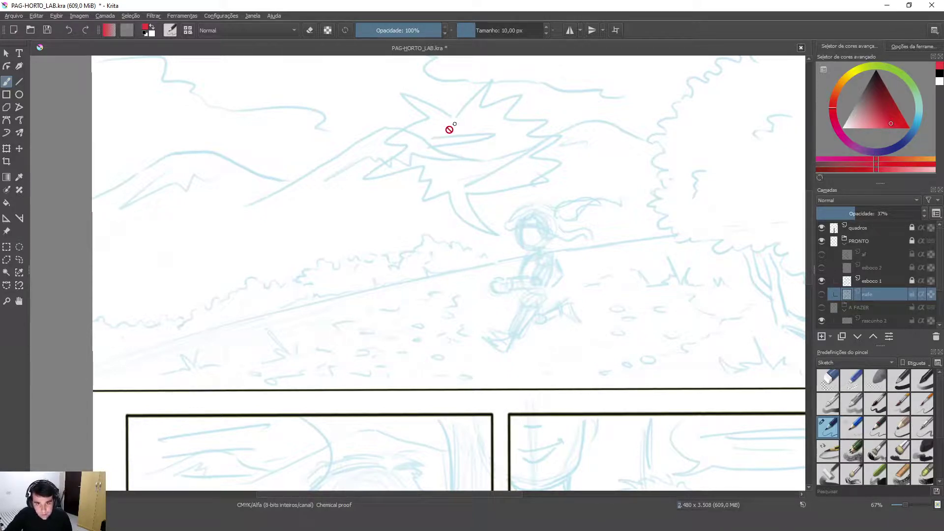
scroll(651, 190, "down", 2)
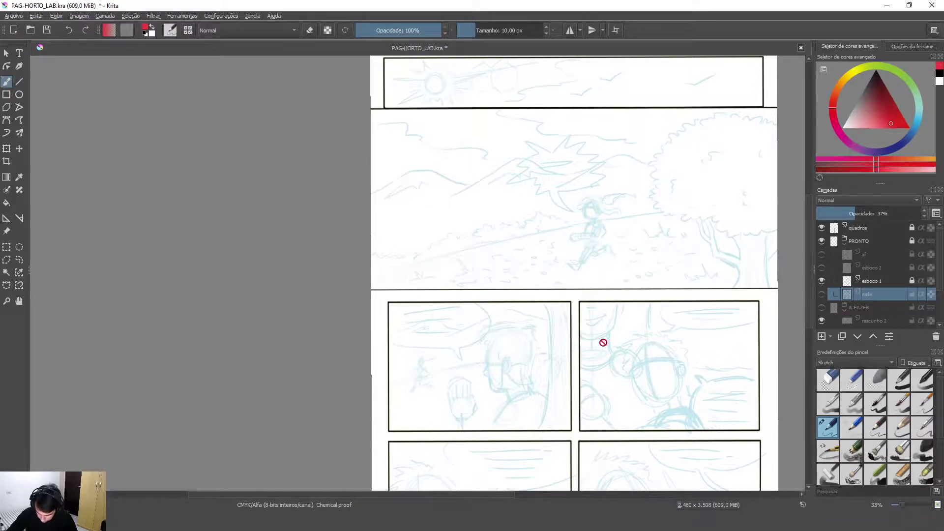
- Show the rafe layer together with esboco 1 and lower the rafe opacity to about 9%
left_click(820, 282)
left_click(819, 277)
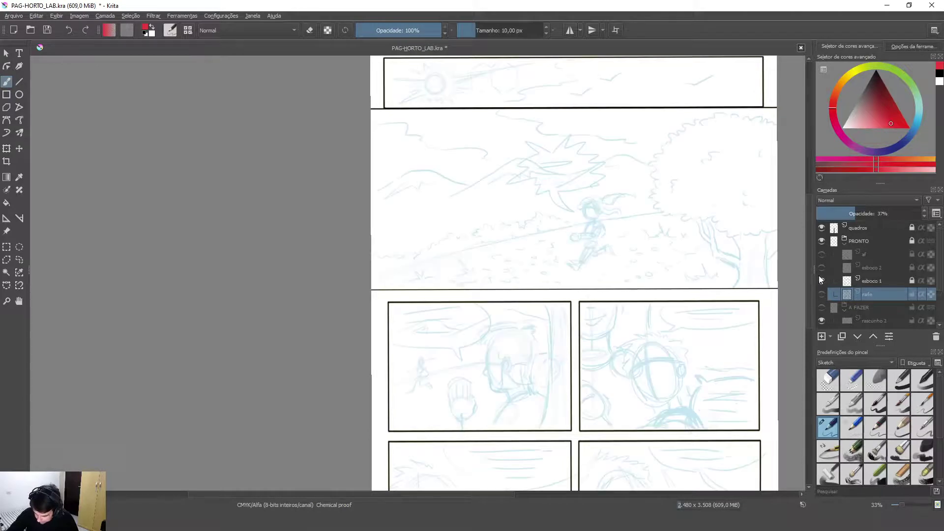
left_click(822, 294)
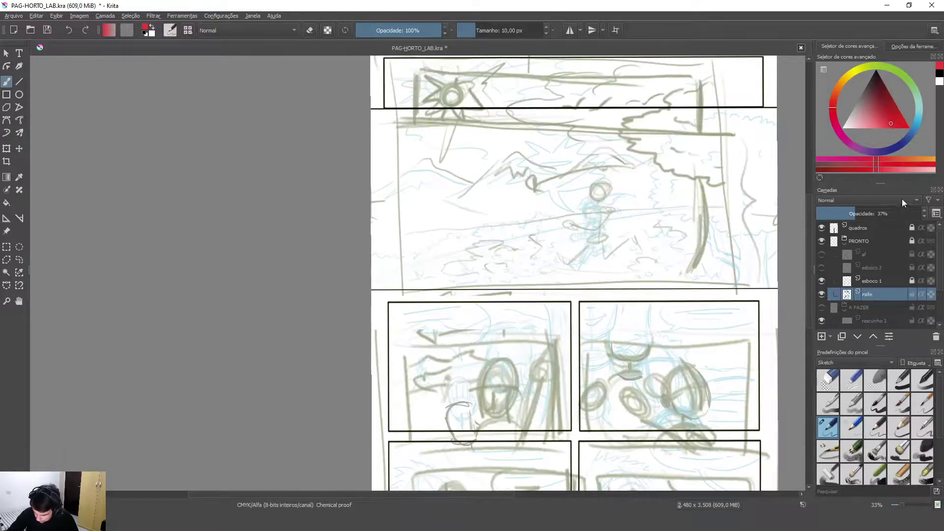
left_click_drag(851, 214, 825, 214)
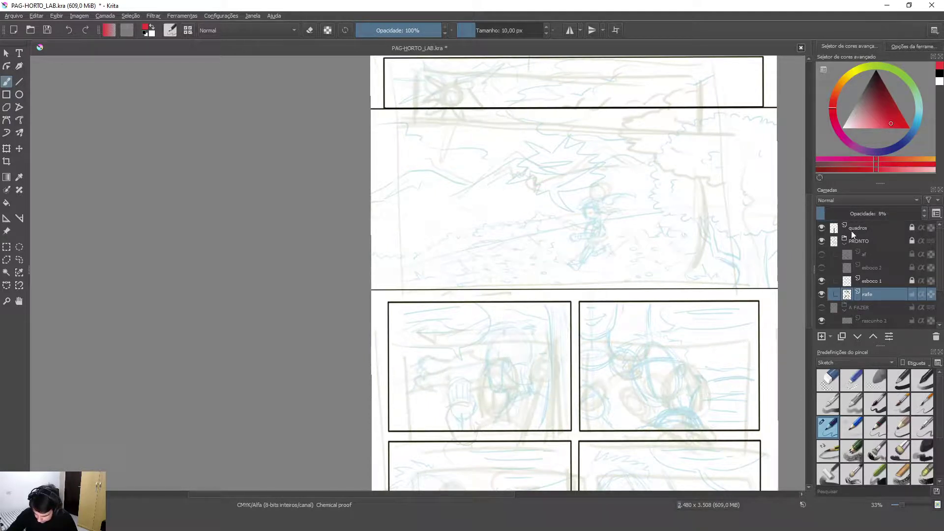
- Make esboco 1 the active layer and show the red esboco 2 layer with it
left_click(880, 280)
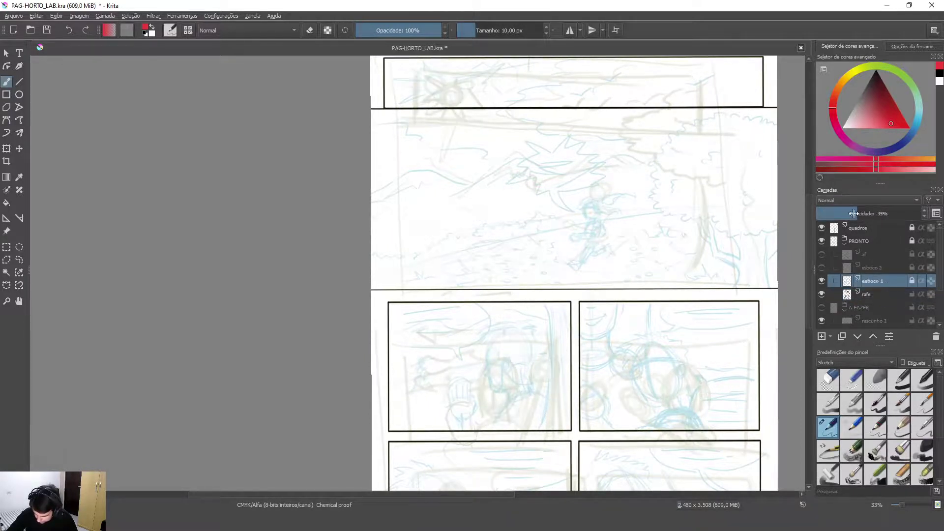
left_click(821, 268)
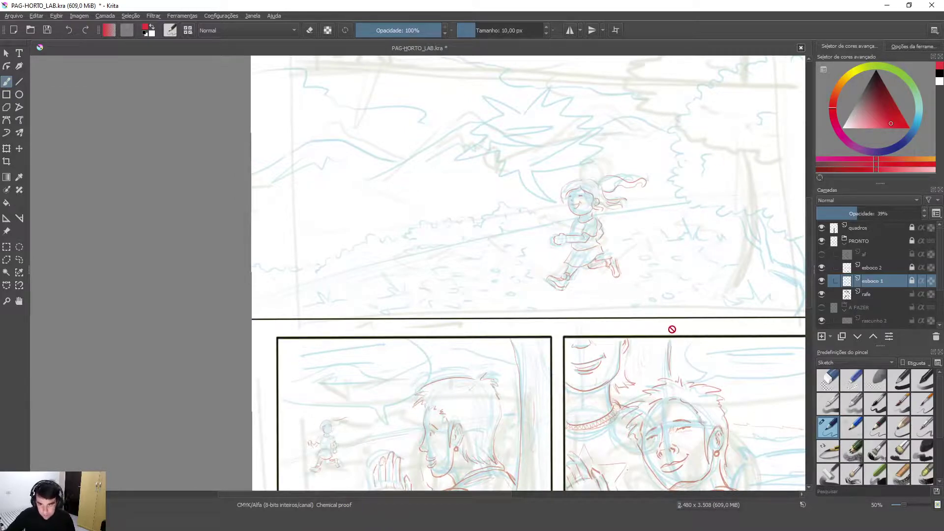
scroll(650, 322, "down", 2)
scroll(649, 321, "up", 2)
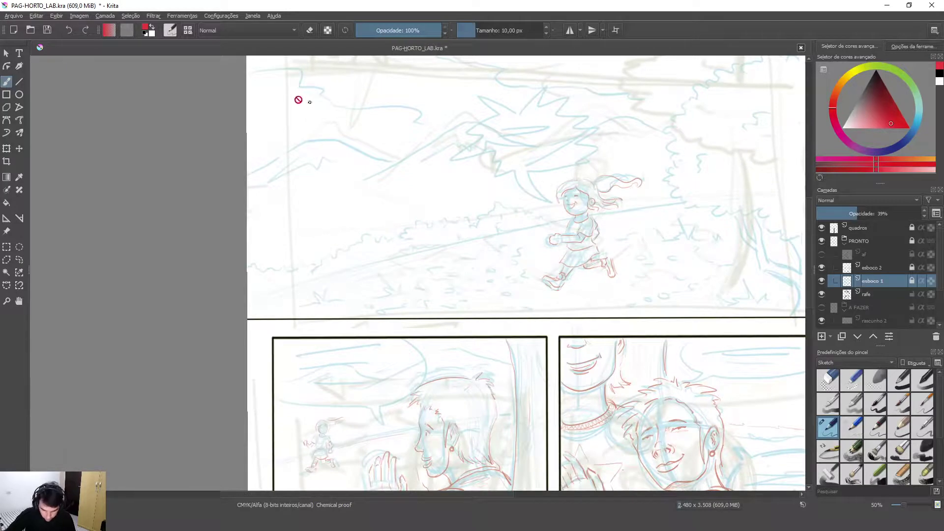
- Compare the sketch stages in the upper-right character panel by hiding esboco 1 and esboco 2 and showing them again one by one
left_click(6, 54)
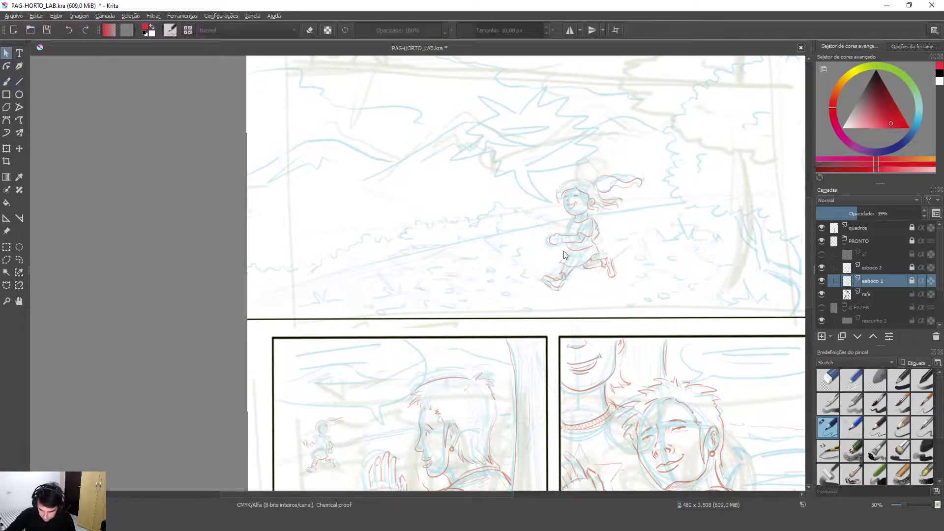
left_click_drag(551, 248, 376, 304)
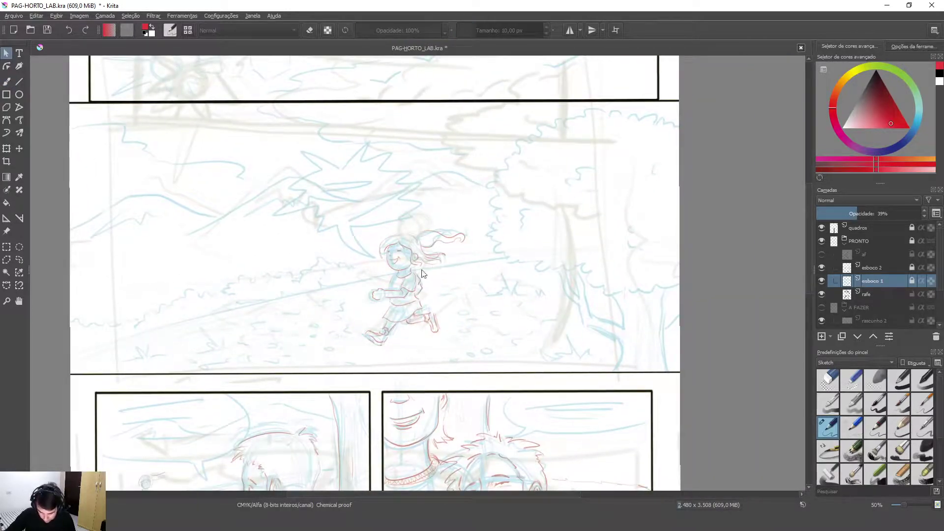
left_click_drag(407, 337, 431, 186)
left_click_drag(302, 390, 329, 316)
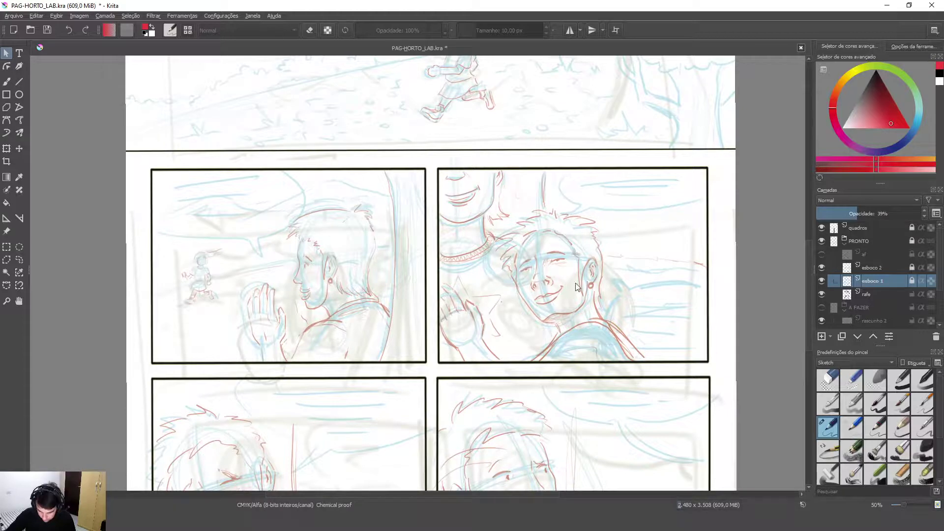
scroll(647, 284, "up", 1)
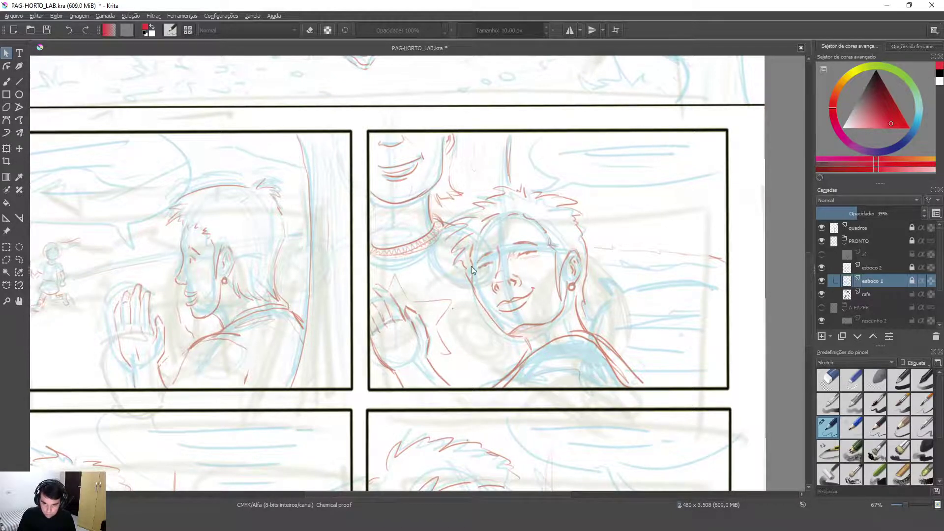
left_click(822, 268)
left_click(822, 281)
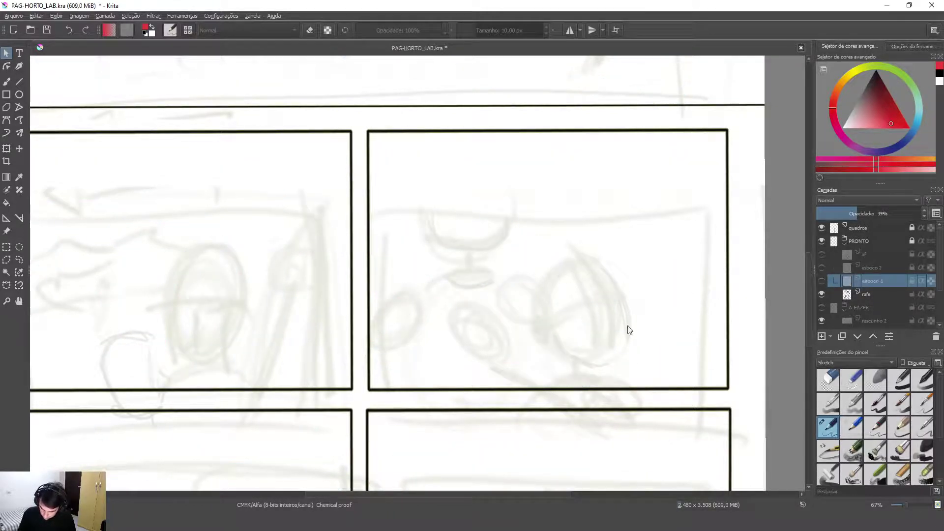
left_click(821, 281)
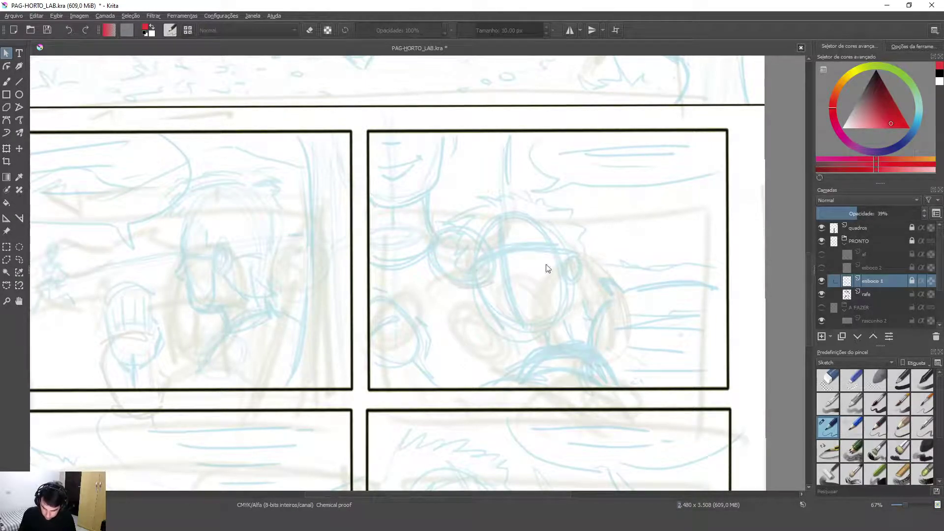
left_click(822, 268)
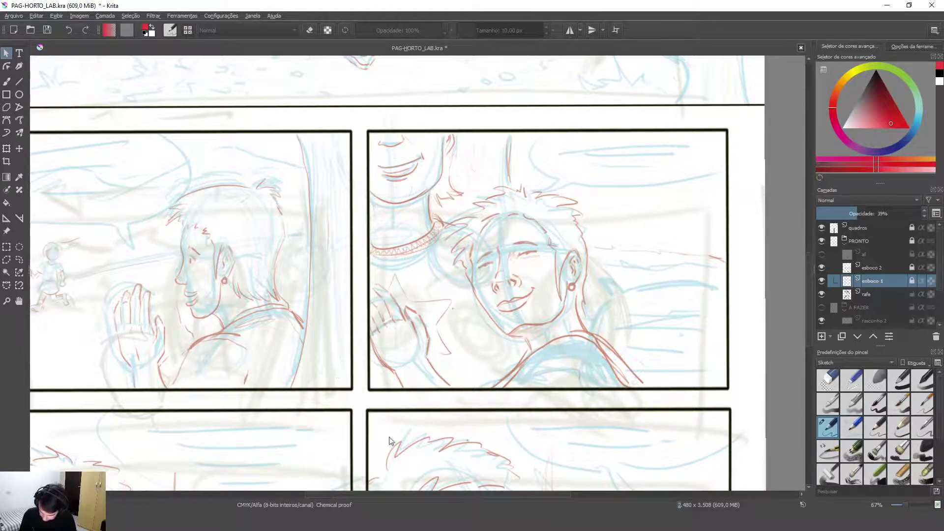
- Examine the layered sketches of the characters across the four lower panels of the page
left_click_drag(327, 381, 484, 196)
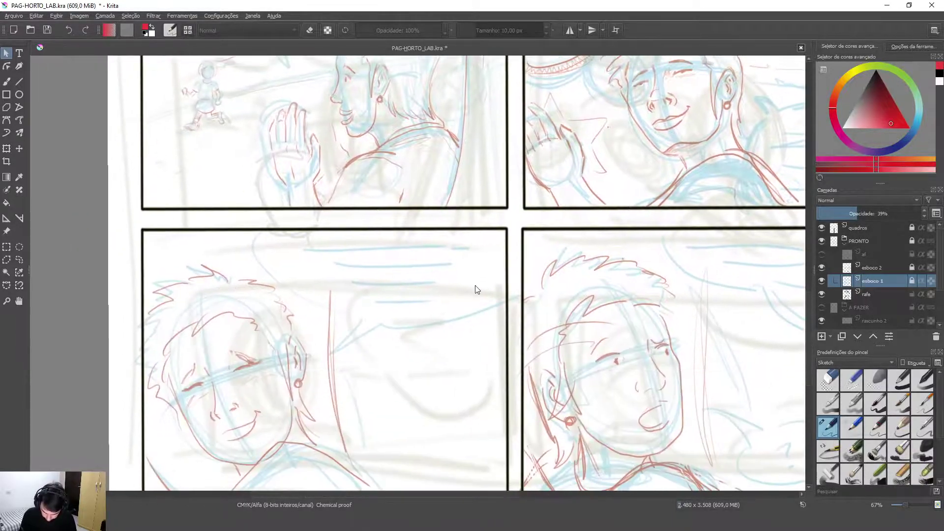
left_click_drag(609, 222, 539, 417)
left_click_drag(431, 312, 514, 269)
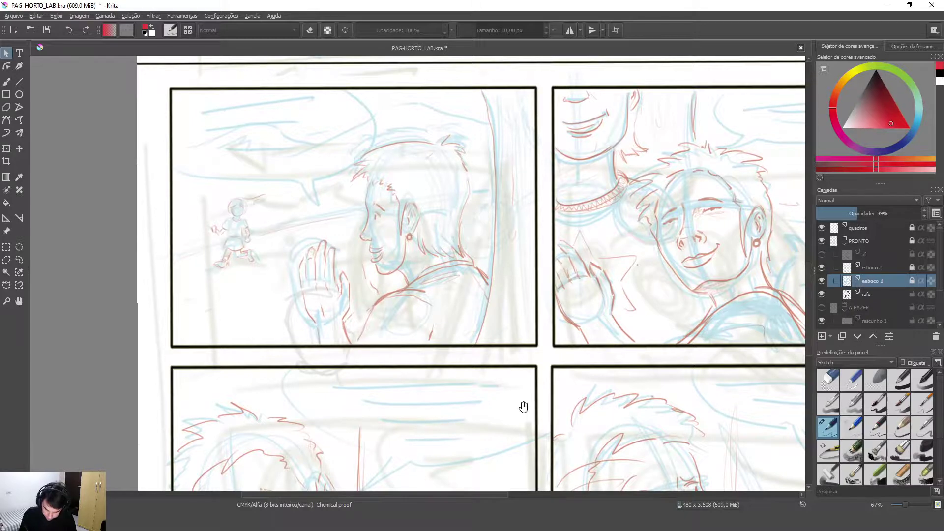
left_click_drag(520, 393, 495, 193)
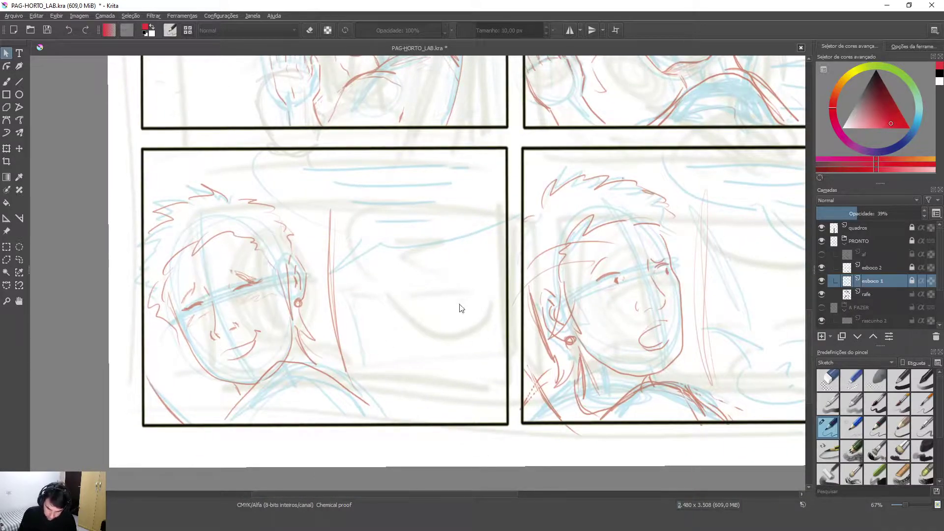
left_click_drag(579, 254, 431, 442)
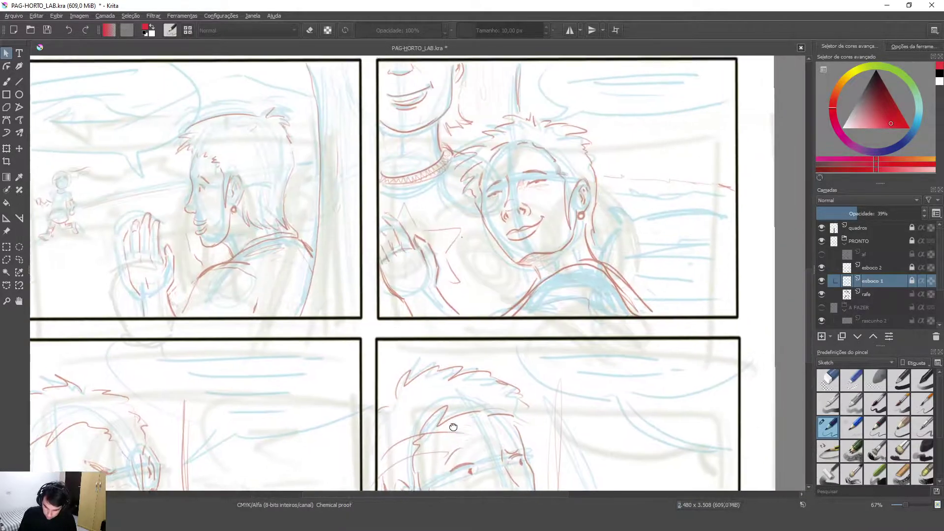
left_click_drag(477, 416, 491, 358)
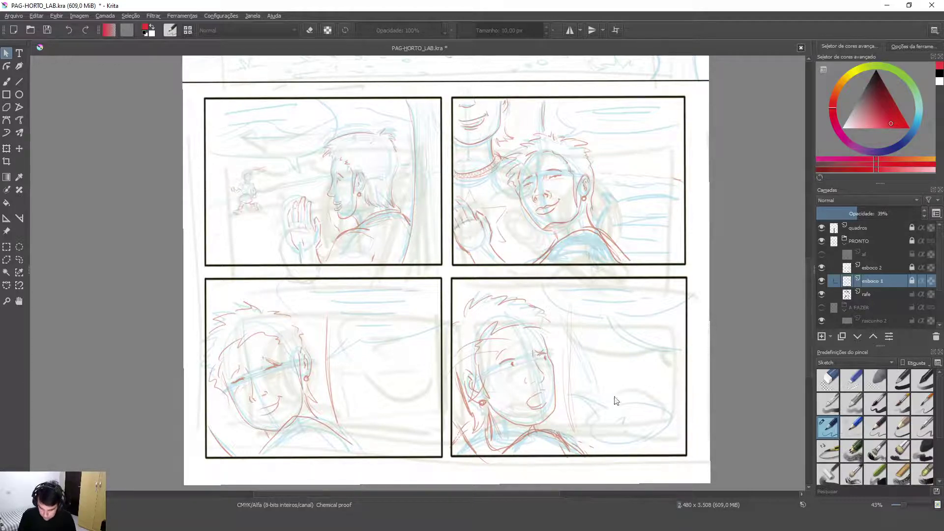
left_click_drag(609, 390, 546, 381)
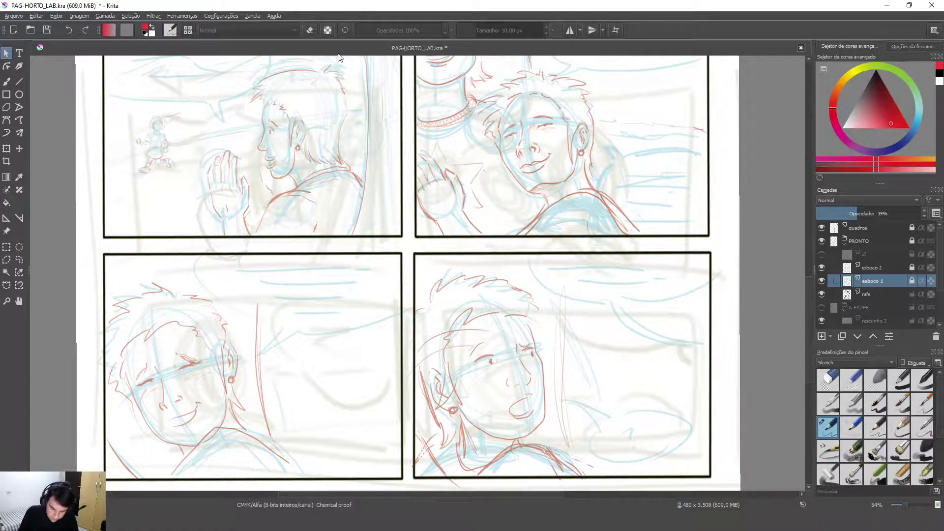
- Activate the freehand brush and look through the Sketch brush presets without changing the preset
key("b")
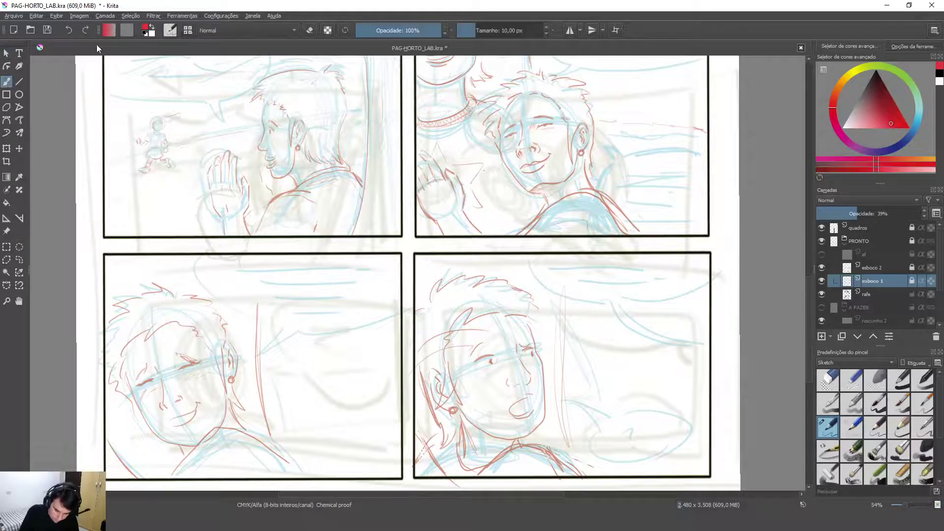
left_click(188, 30)
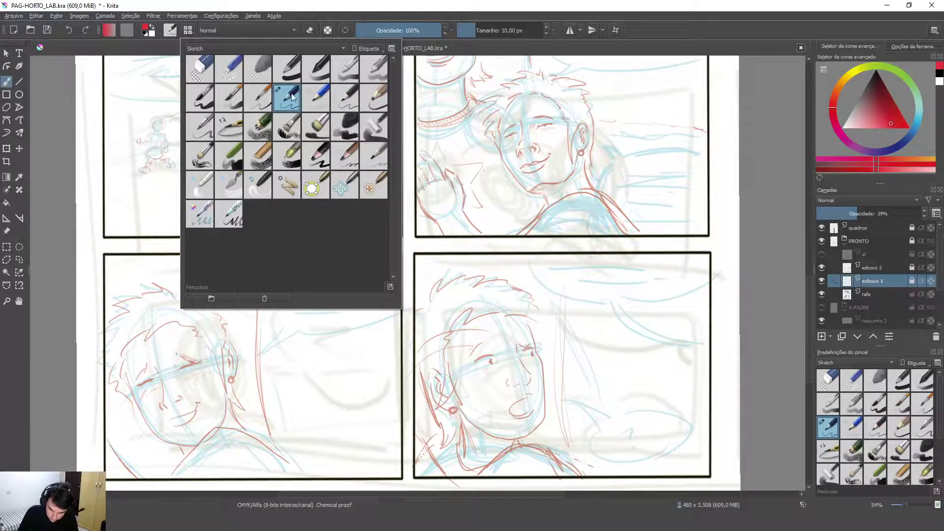
mouse_move(306, 110)
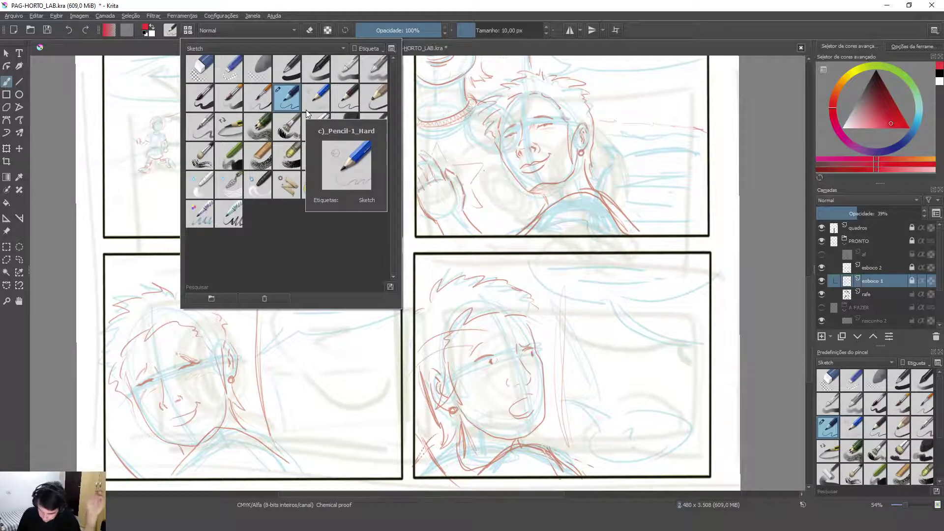
left_click(410, 18)
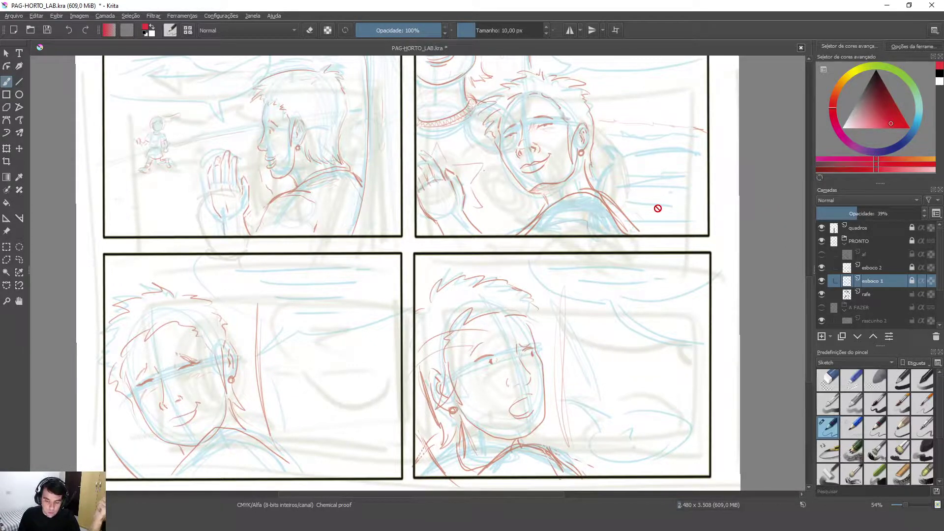
- Try adding a new paint layer above the PRONTO group, and undo it
left_click(882, 270)
left_click(912, 281)
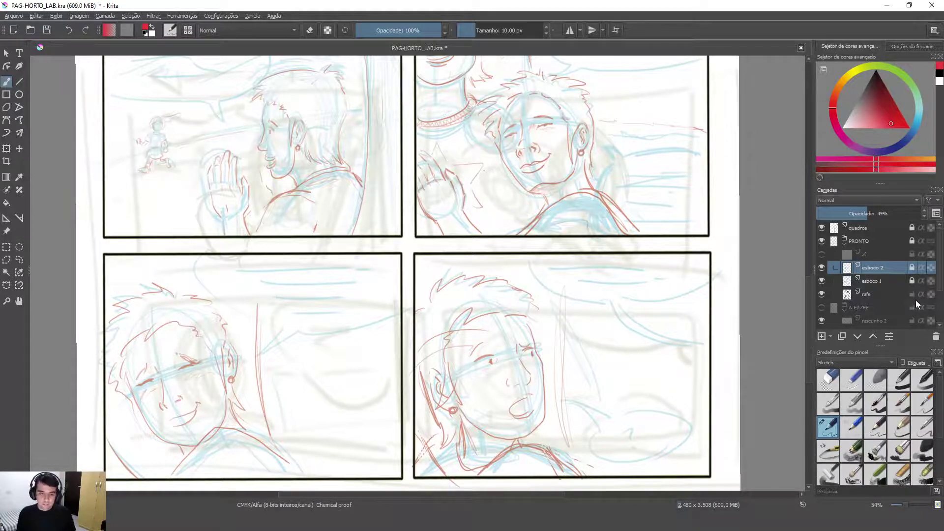
mouse_move(915, 299)
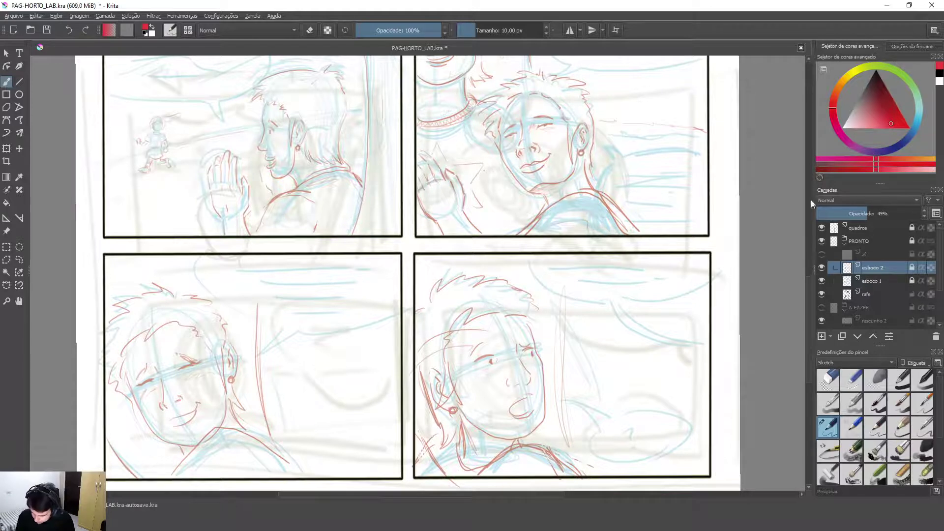
left_click(821, 337)
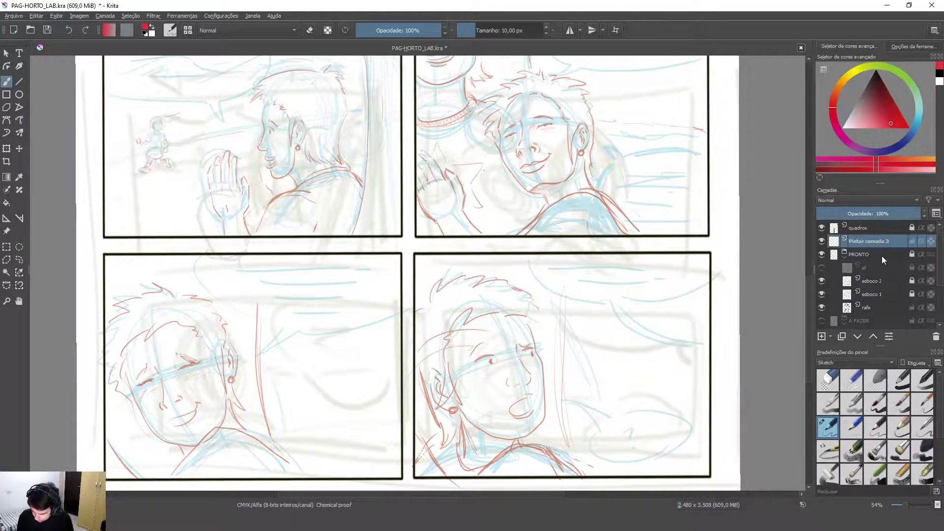
key("ctrl+z")
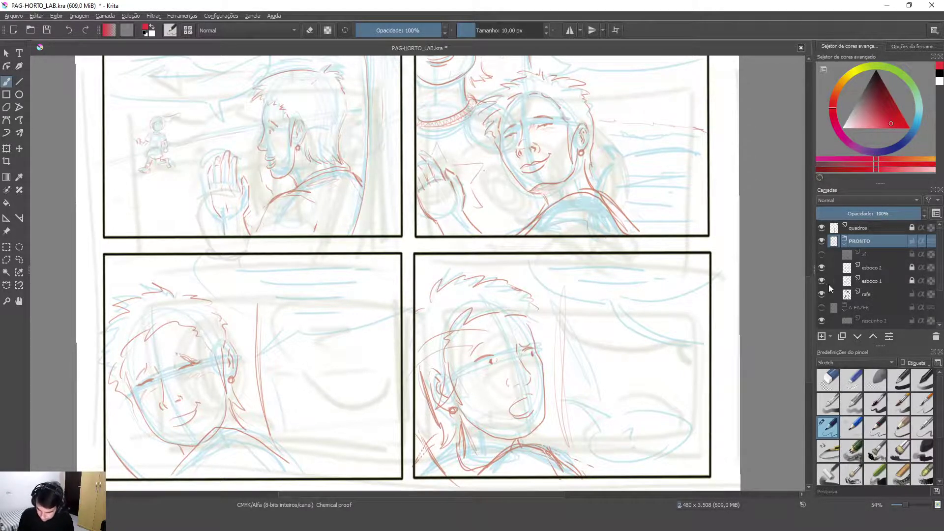
- Add a paint layer directly above esboco 2 in the PRONTO group and name it arte-final
left_click(879, 268)
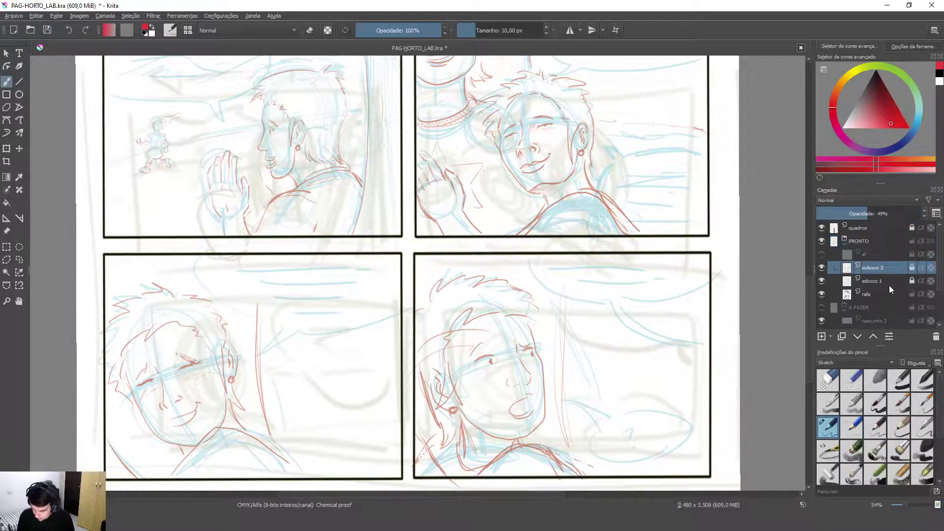
left_click(820, 336)
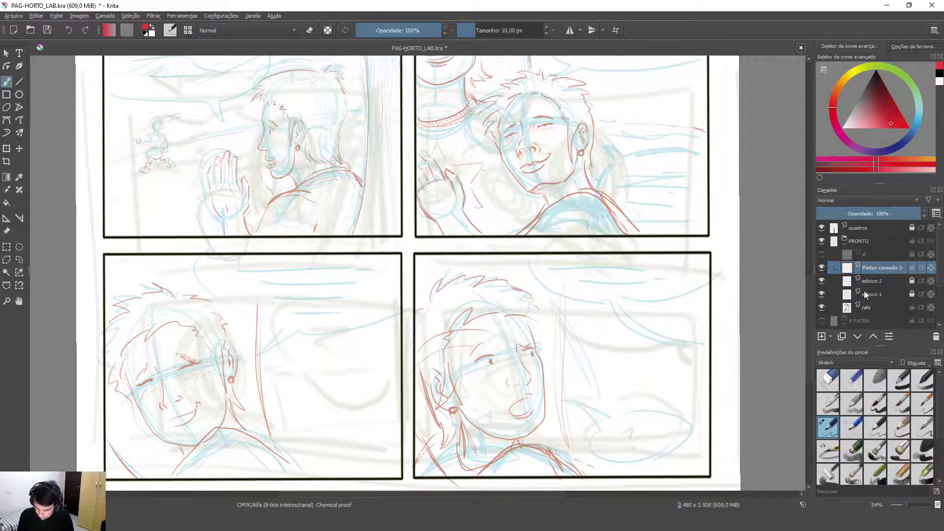
double_click(889, 267)
type("a")
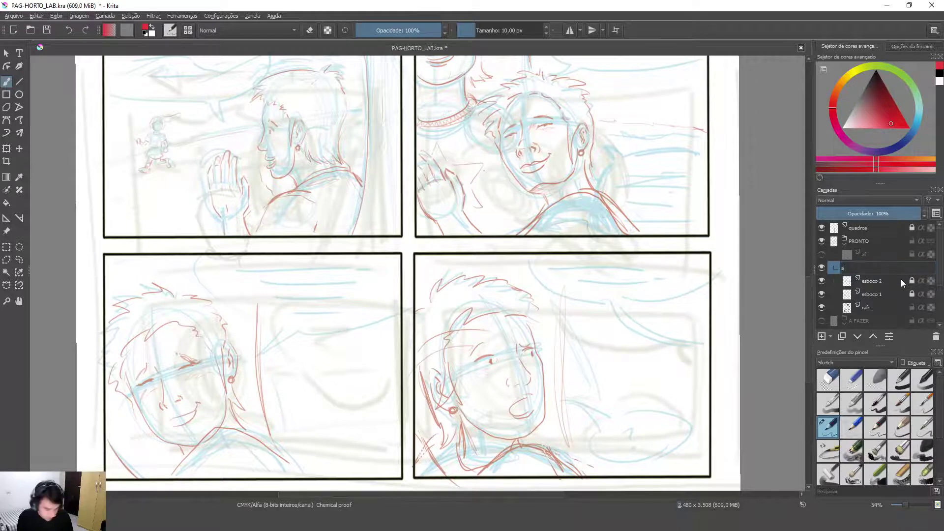
type("rte-final")
key("Return")
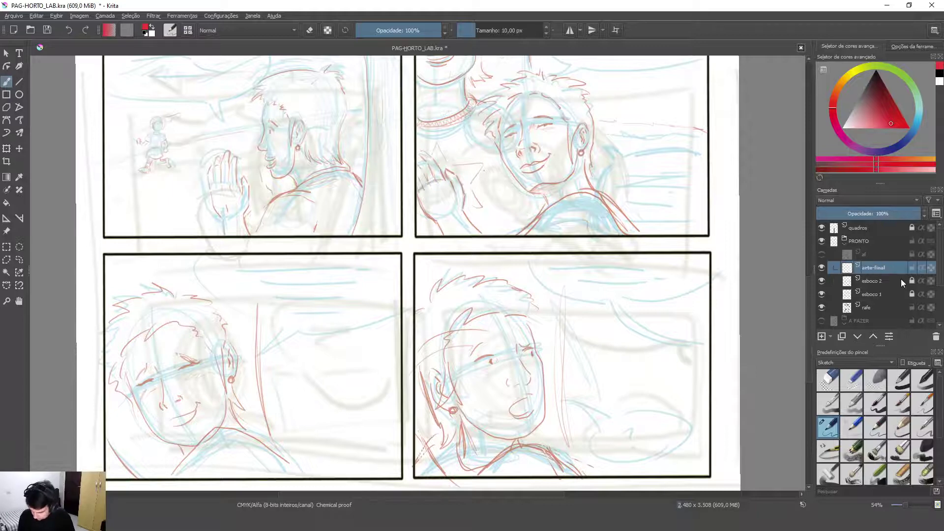
- Choose the b)_Basic-5_Size brush preset from the Ink presets
scroll(673, 225, "up", 5)
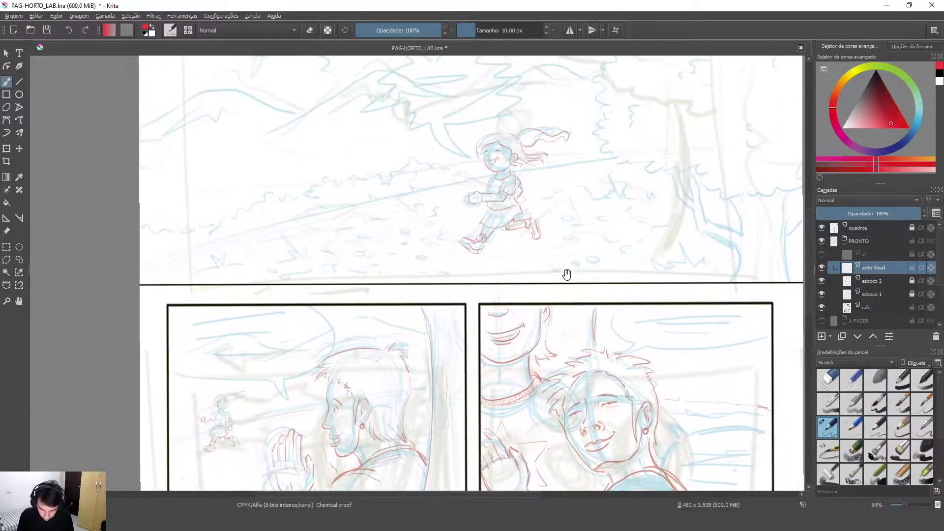
left_click(172, 28)
left_click(212, 48)
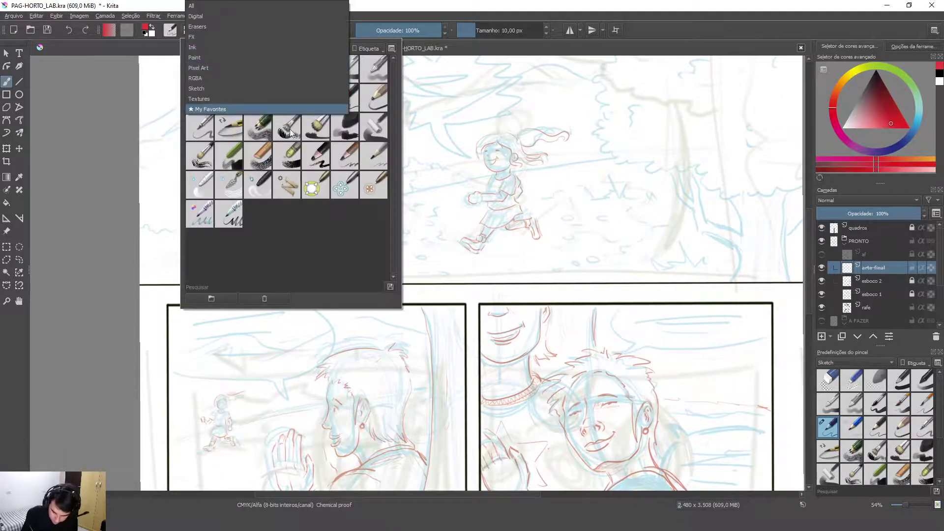
left_click(223, 47)
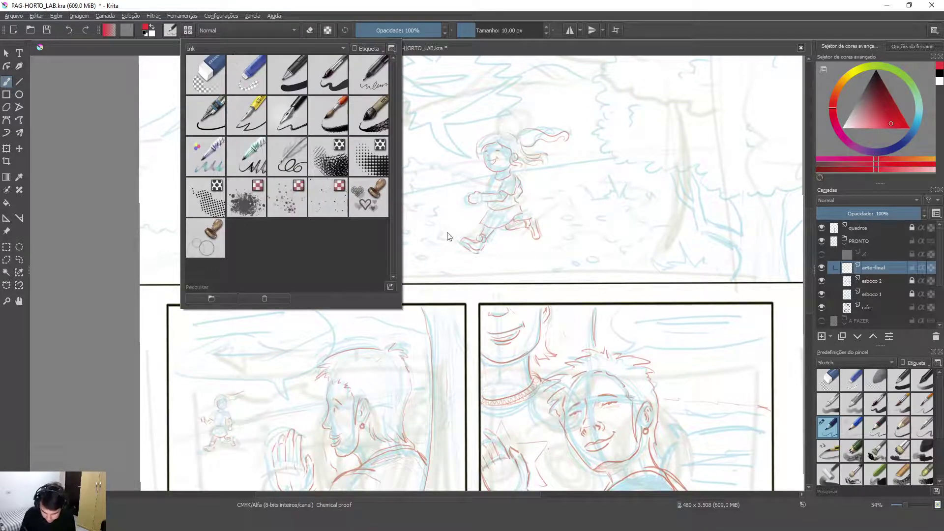
left_click(328, 74)
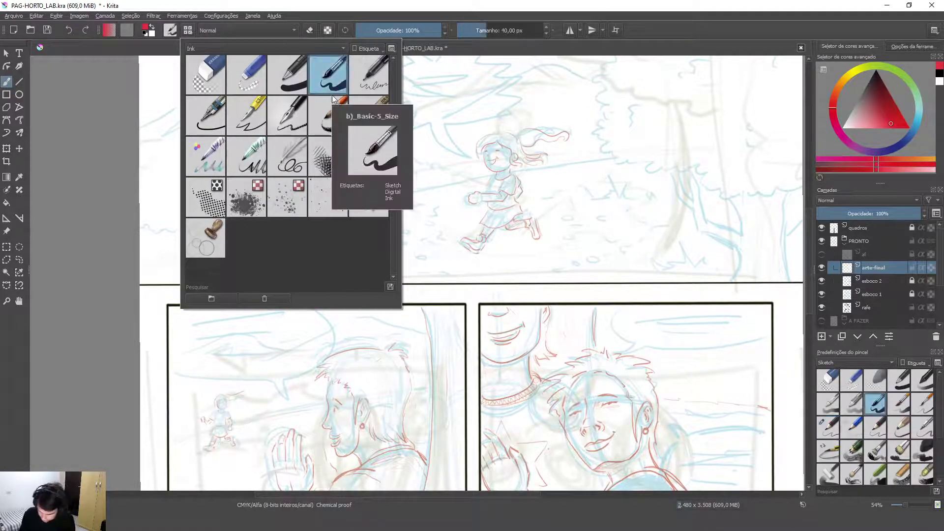
left_click(745, 10)
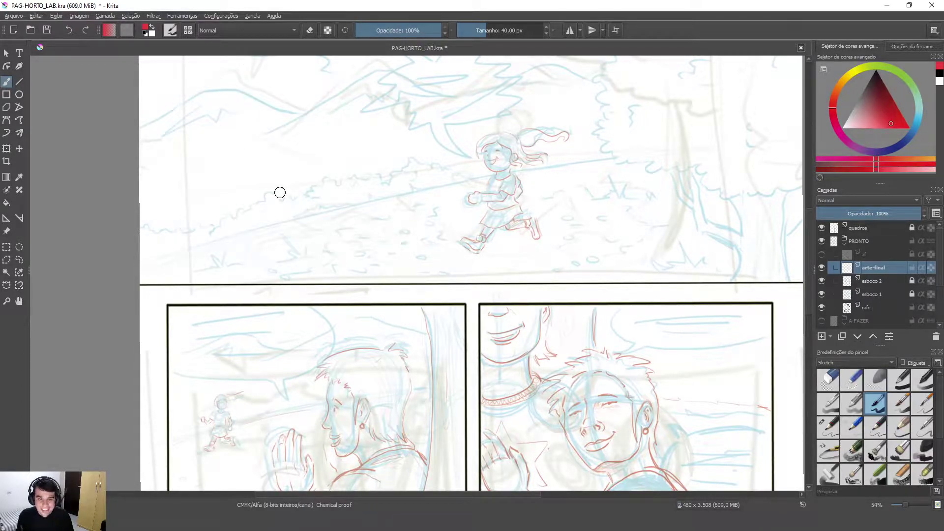
- Reset the colours to black and white and demonstrate swapping them repeatedly, ending with black as the foreground
key("d")
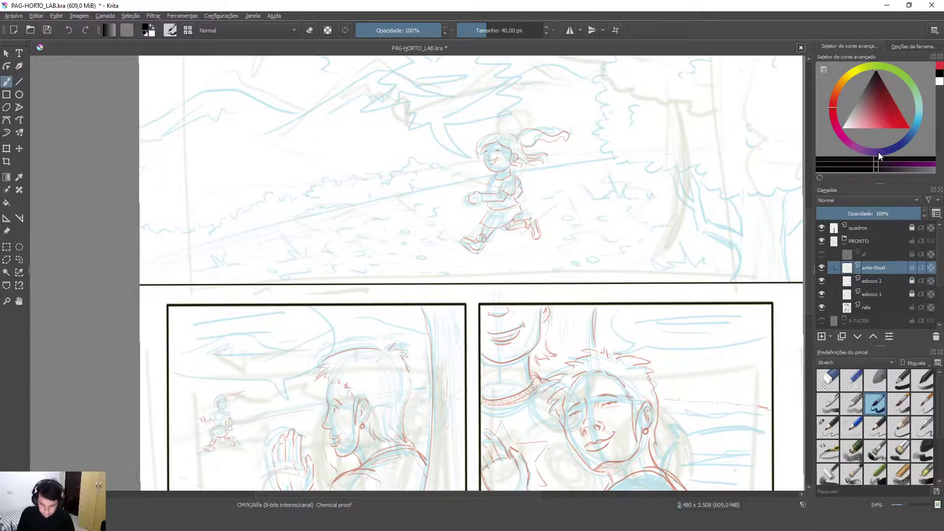
key("x")
key("x")
key("x")
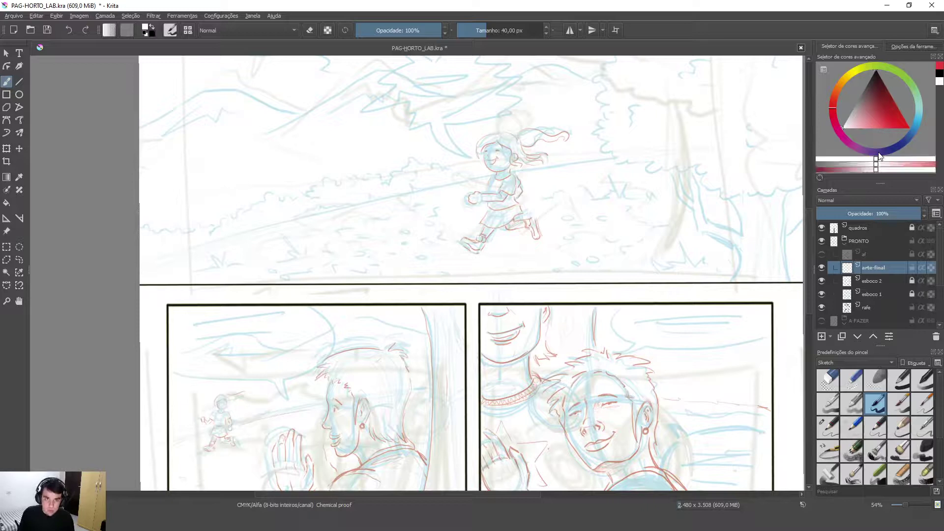
key("x")
key("x")
key("x")
key("x")
key("x")
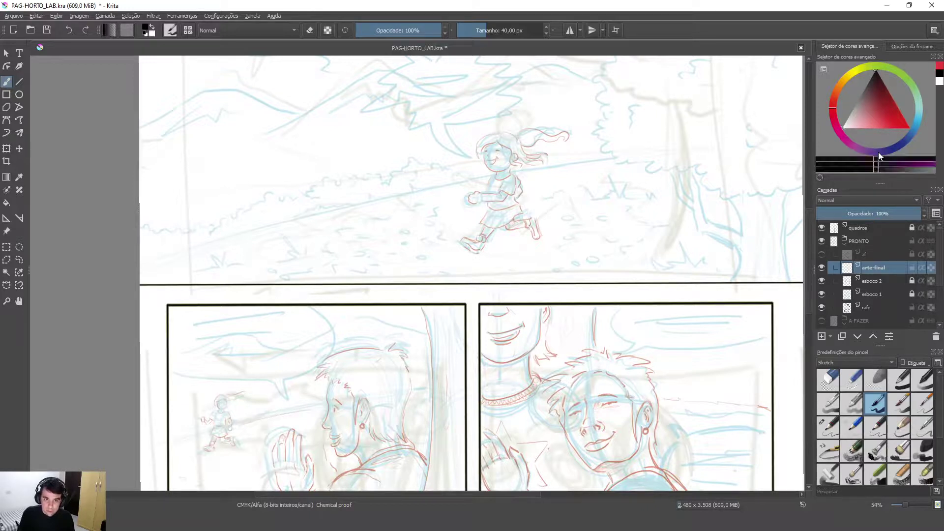
key("x")
key("x")
key("x")
key("x")
key("x")
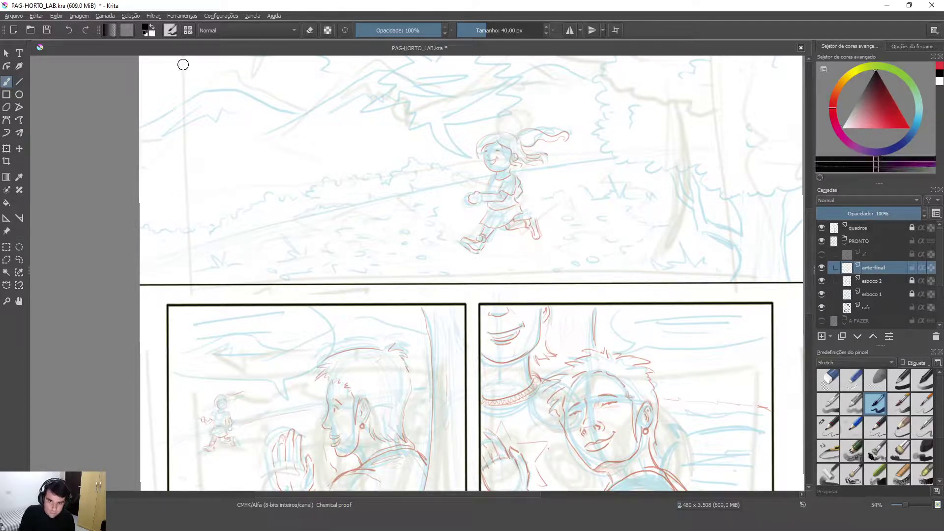
key("x")
key("x")
key("x")
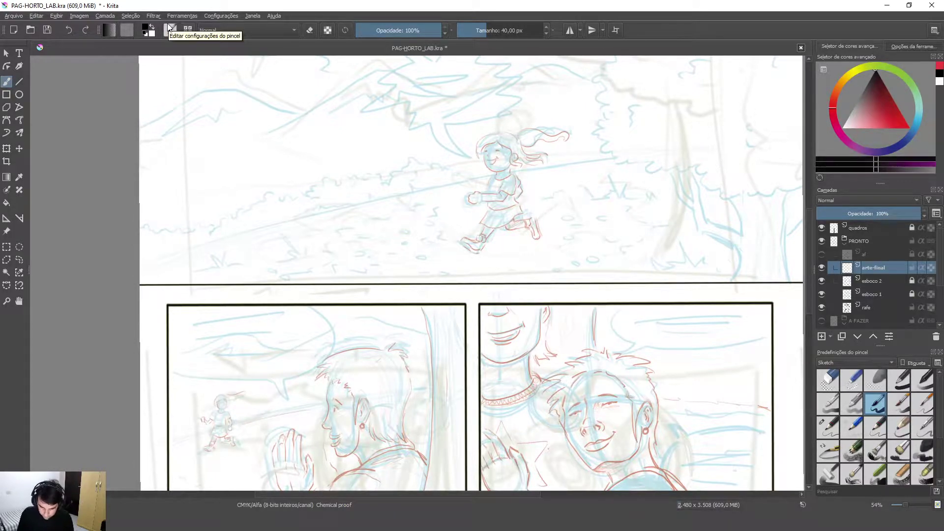
- Test the 40 px brush with a long wavy black stroke beside the running girl, and undo it
left_click_drag(520, 152, 585, 94)
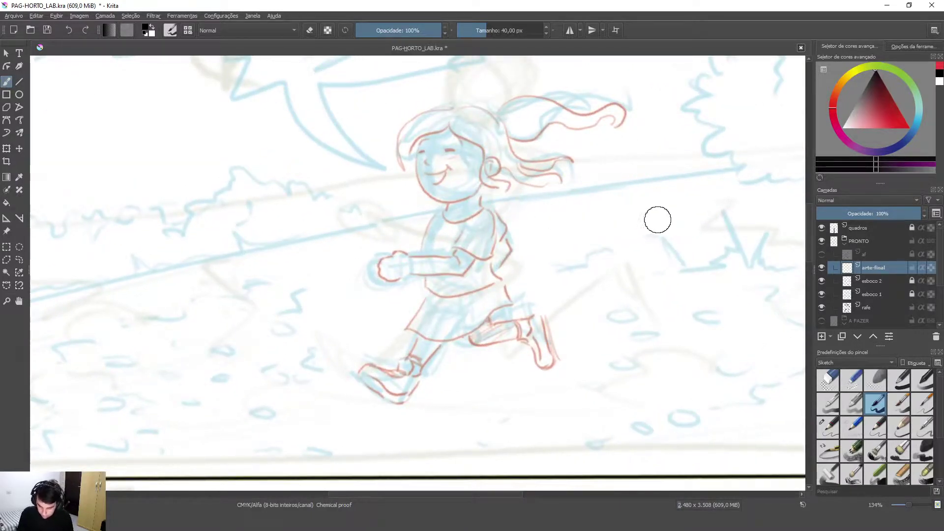
mouse_move(551, 210)
left_mouse_down()
mouse_move(617, 316)
mouse_move(666, 353)
mouse_move(673, 170)
mouse_move(715, 412)
left_mouse_up()
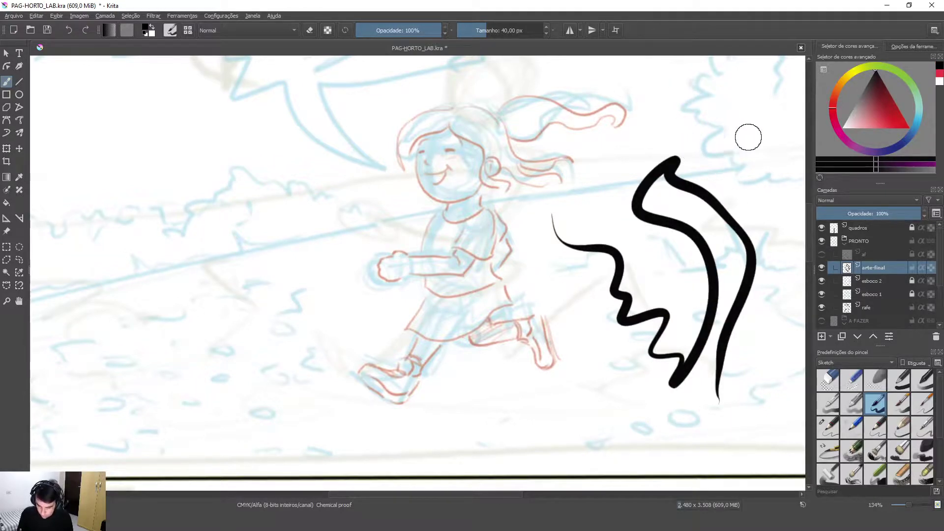
key("ctrl+z")
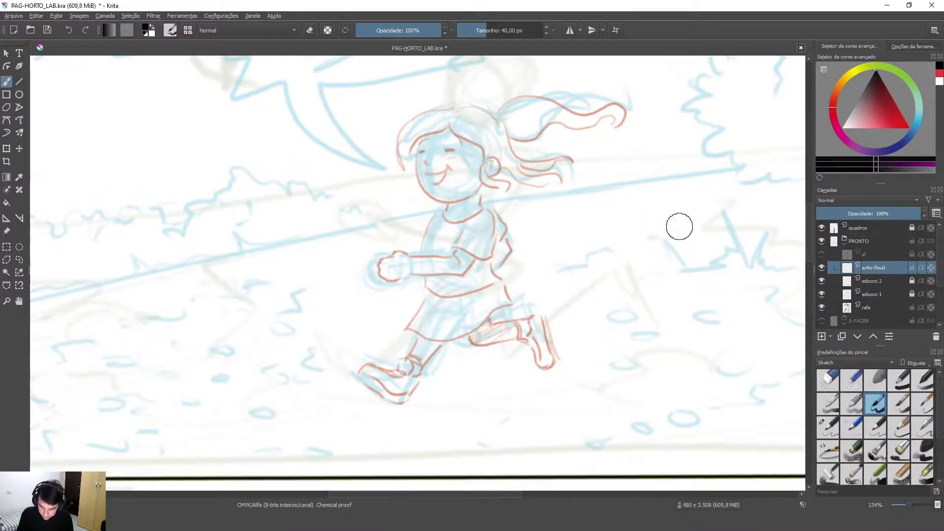
- Try brush sizes of 52.14 px and 1.76 px, test a thin stroke beside the running girl, and undo the stroke
right_click(590, 240)
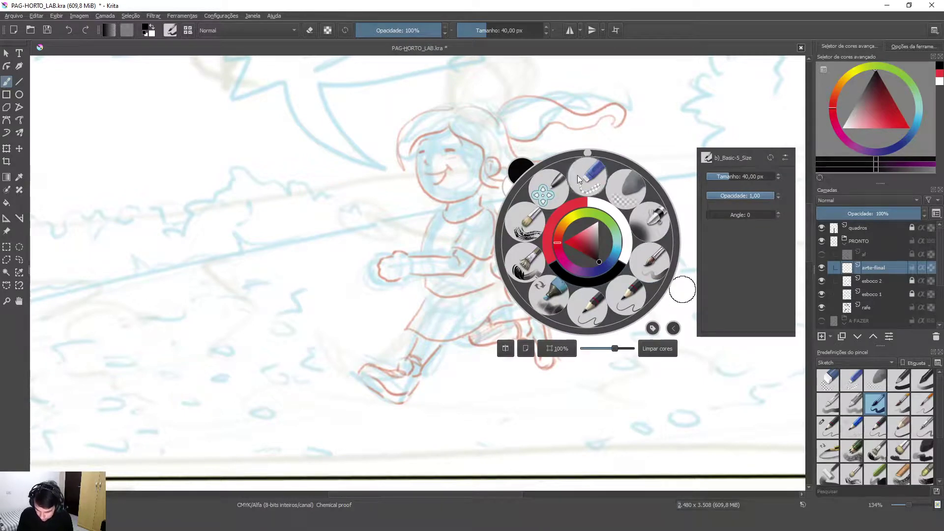
mouse_move(586, 153)
left_mouse_down()
mouse_move(569, 157)
mouse_move(600, 155)
mouse_move(647, 195)
mouse_move(582, 154)
mouse_move(554, 172)
mouse_move(586, 163)
mouse_move(643, 187)
mouse_move(585, 167)
mouse_move(591, 152)
mouse_move(633, 171)
mouse_move(517, 195)
mouse_move(660, 282)
mouse_move(530, 187)
mouse_move(649, 295)
mouse_move(639, 182)
mouse_move(521, 295)
mouse_move(585, 151)
left_mouse_up()
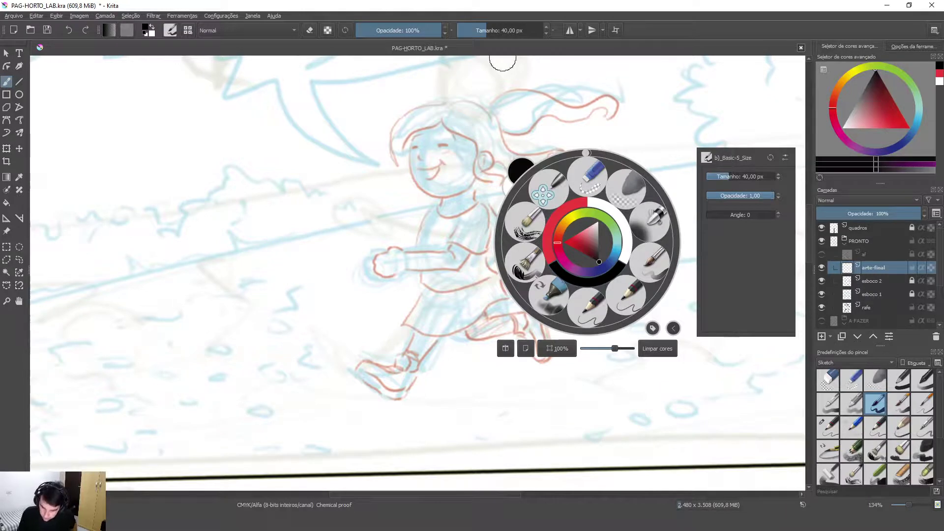
mouse_move(493, 30)
left_mouse_down()
mouse_move(465, 31)
mouse_move(536, 30)
left_mouse_up()
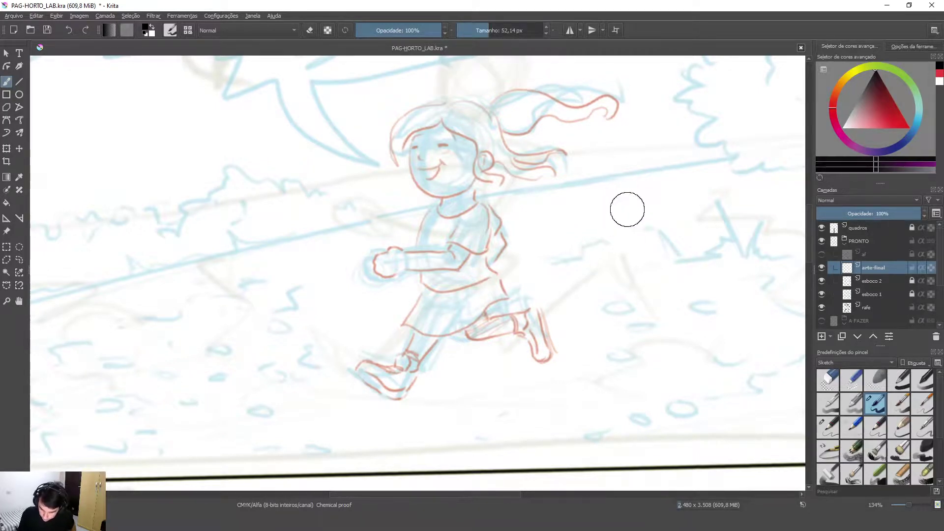
left_click_drag(487, 30, 467, 30)
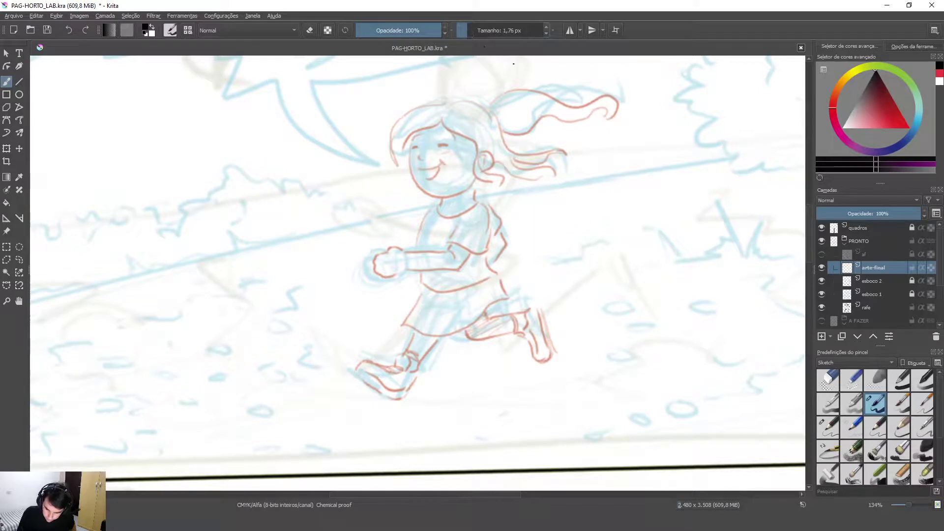
mouse_move(616, 229)
left_mouse_down()
mouse_move(652, 301)
mouse_move(718, 233)
left_mouse_up()
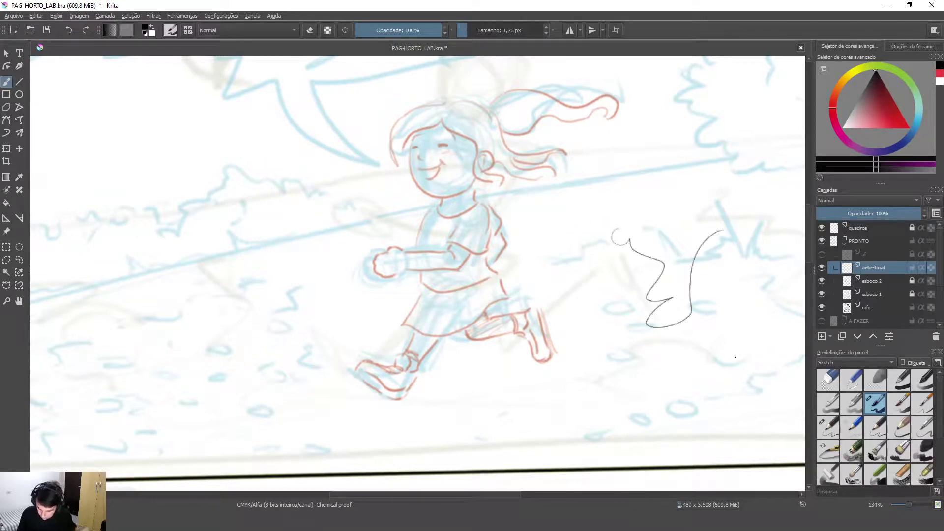
key("ctrl+z")
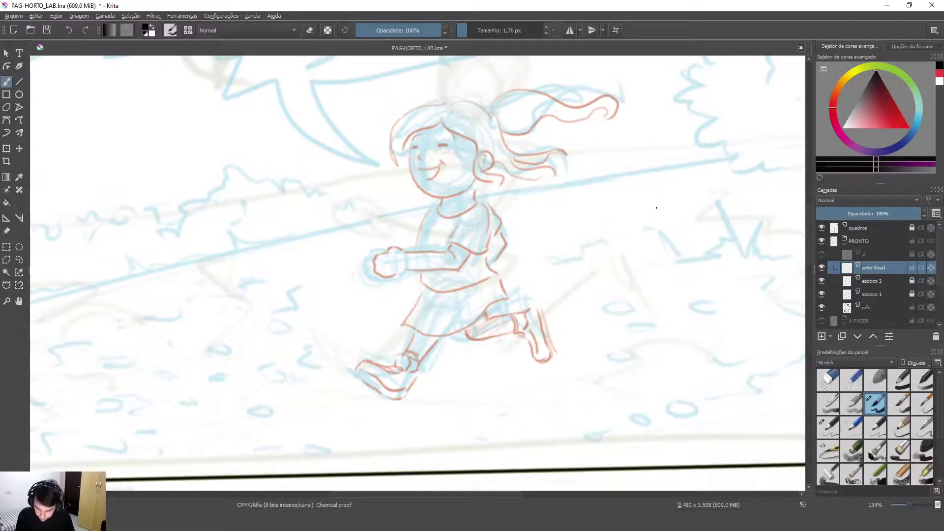
- Adjust the brush size for inking the running girl, settling on 11 px
left_click_drag(471, 30, 476, 29)
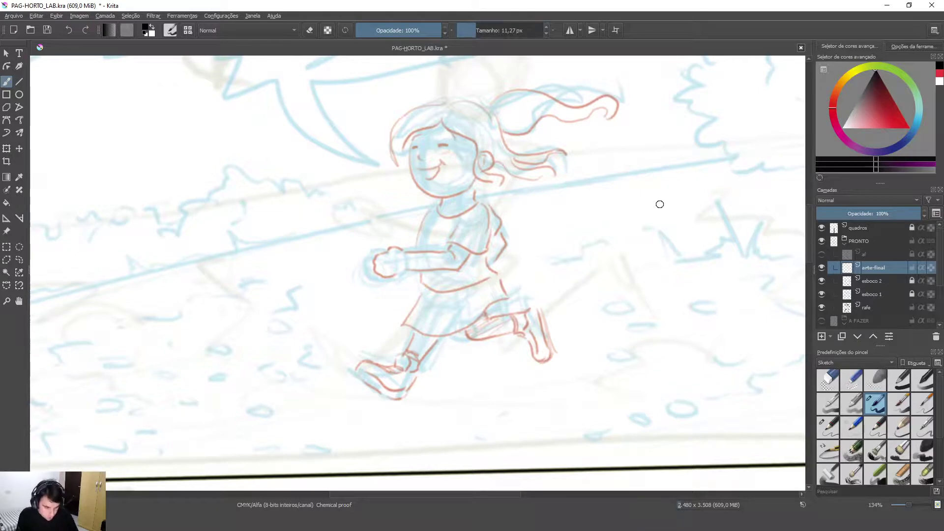
left_click_drag(666, 210, 667, 226)
key("bracketleft")
key("bracketright")
key("bracketright")
key("bracketright")
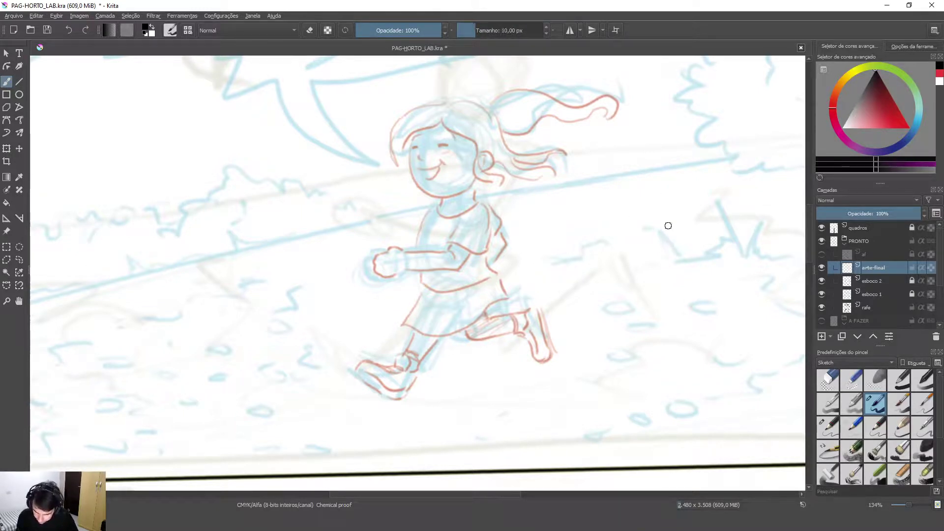
key("bracketleft")
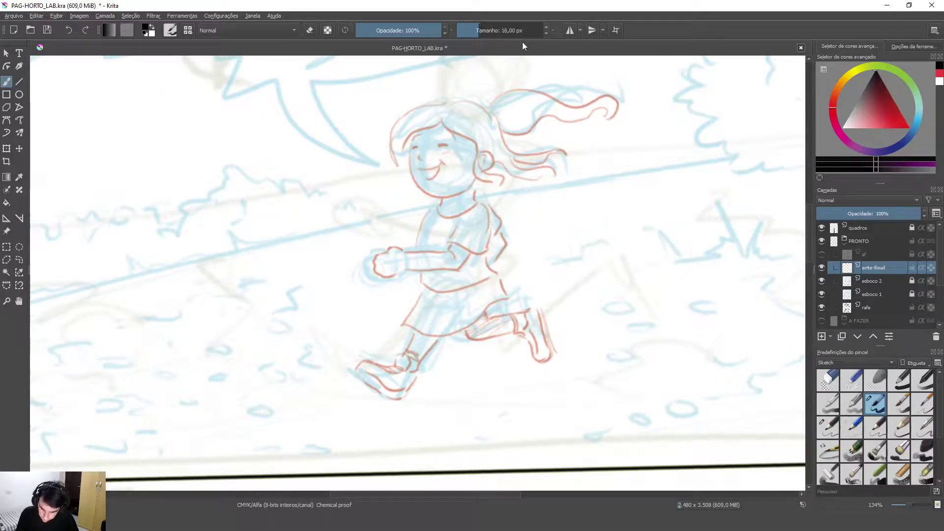
key("bracketleft")
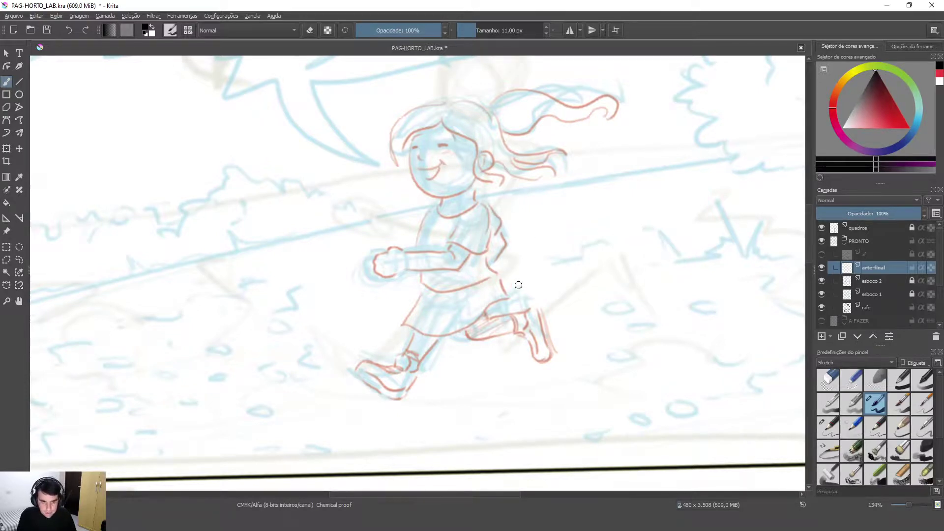
- Set the brush size to 12 px and ink the near sleeve's fold, cuff and back edge on the running girl
mouse_move(522, 266)
left_mouse_down()
mouse_move(541, 223)
mouse_move(531, 246)
mouse_move(541, 292)
mouse_move(666, 241)
left_mouse_up()
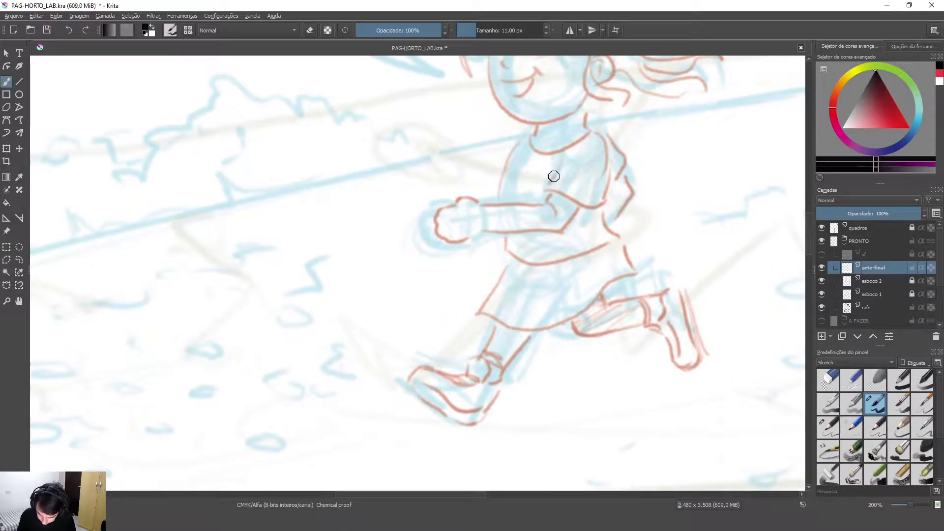
left_click_drag(561, 164, 544, 189)
key("ctrl+z")
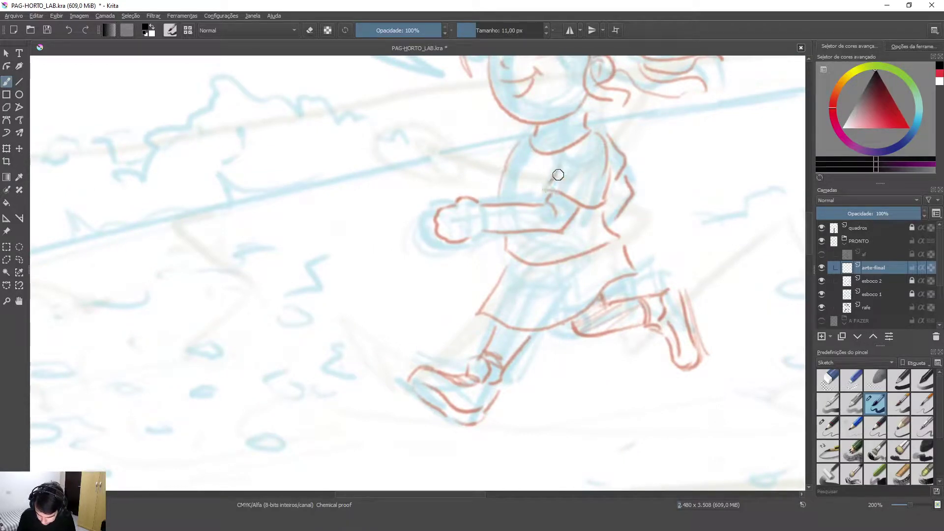
key("bracketright")
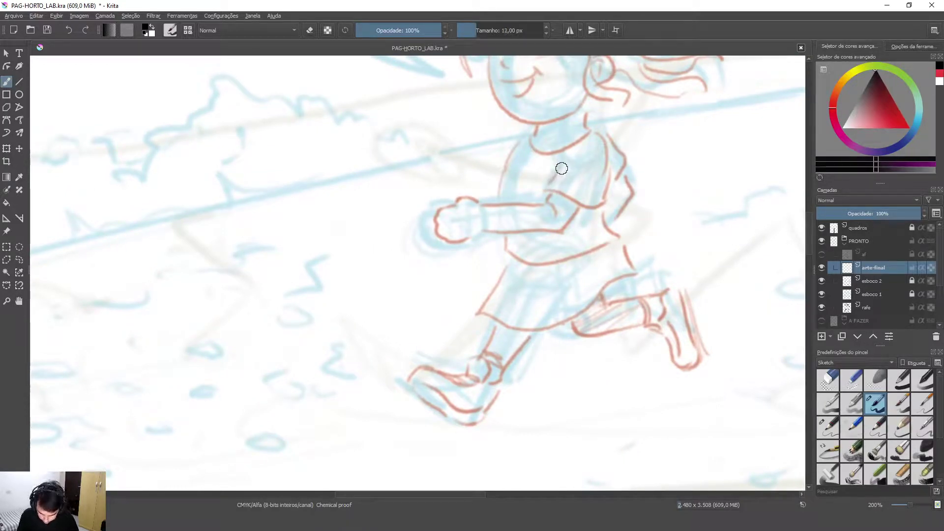
mouse_move(543, 190)
left_mouse_down()
mouse_move(564, 163)
mouse_move(554, 193)
mouse_move(593, 210)
mouse_move(585, 204)
mouse_move(583, 213)
left_mouse_up()
key("ctrl+z")
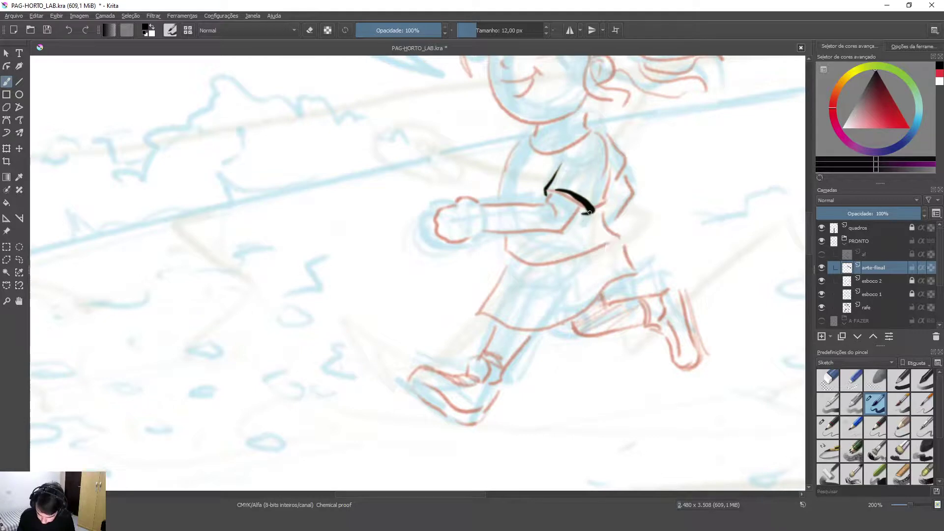
mouse_move(597, 134)
left_mouse_down()
mouse_move(610, 156)
mouse_move(597, 209)
left_mouse_up()
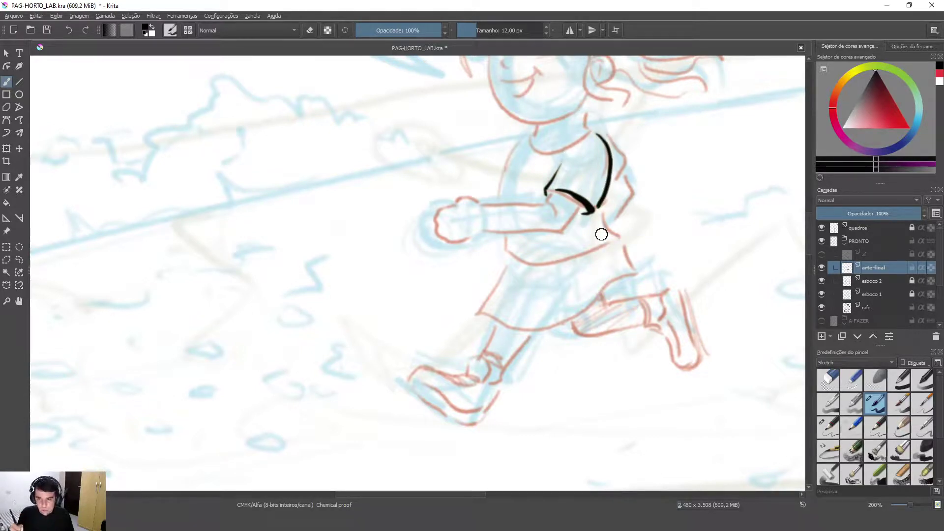
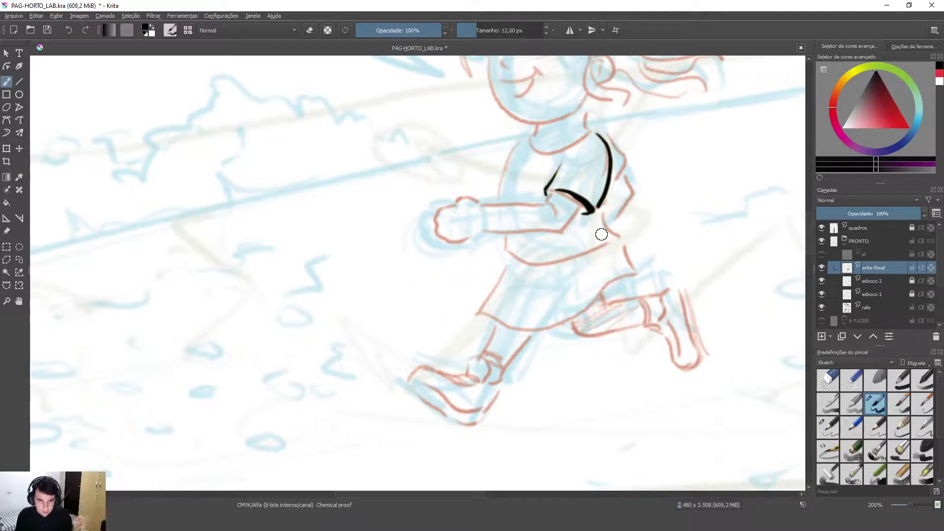
key("ctrl+z")
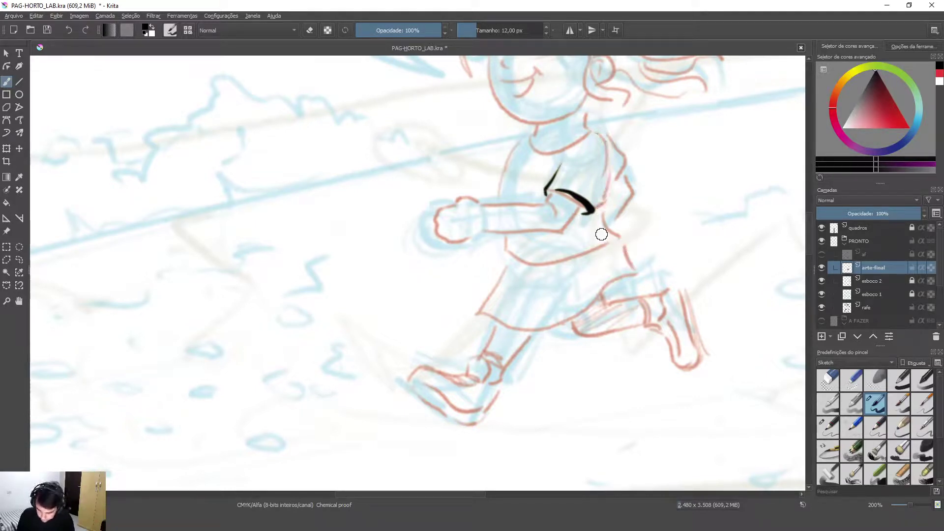
mouse_move(602, 138)
left_mouse_down()
mouse_move(610, 185)
mouse_move(596, 212)
left_mouse_up()
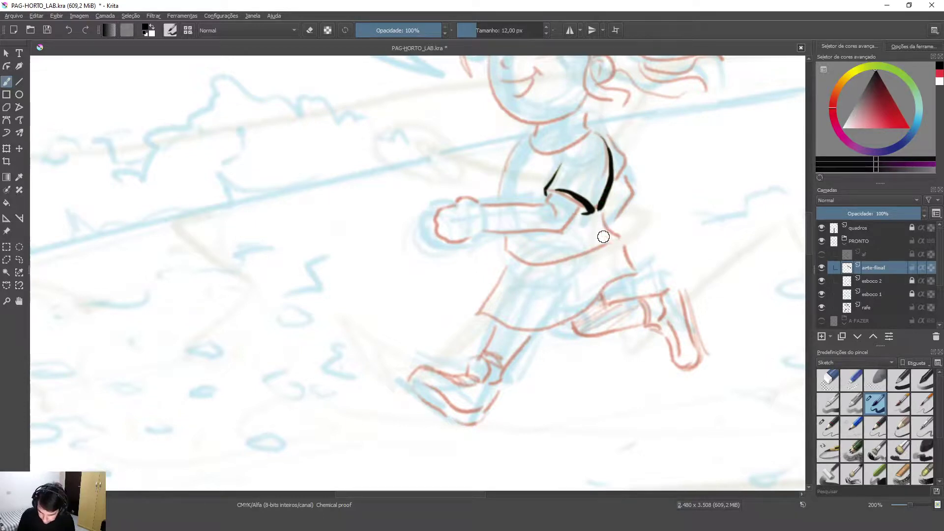
- Ink the front edge, hem and lower back edge of the girl's shirt, redoing the misdrawn stroke
left_click_drag(521, 140, 501, 200)
mouse_move(506, 239)
left_mouse_down()
mouse_move(560, 266)
mouse_move(576, 262)
mouse_move(514, 255)
mouse_move(543, 262)
mouse_move(621, 245)
left_mouse_up()
key("ctrl+z")
left_click_drag(608, 213, 623, 242)
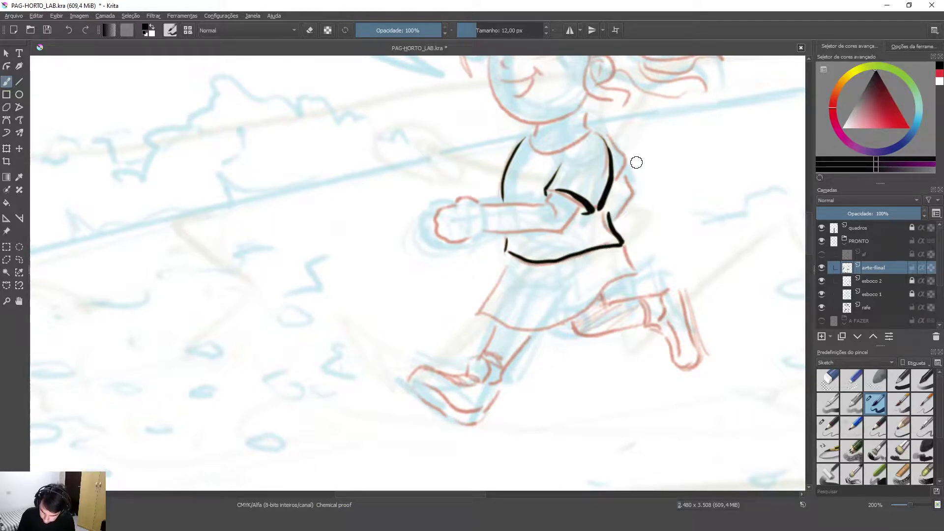
- Ink the far arm behind the girl's back, the fist and the near forearm, redrawing the forearm's upper line
mouse_move(609, 136)
left_mouse_down()
mouse_move(626, 160)
mouse_move(615, 178)
mouse_move(626, 176)
mouse_move(631, 198)
mouse_move(616, 214)
left_mouse_up()
mouse_move(476, 202)
left_mouse_down()
mouse_move(453, 205)
mouse_move(441, 236)
mouse_move(450, 243)
mouse_move(561, 229)
mouse_move(582, 209)
left_mouse_up()
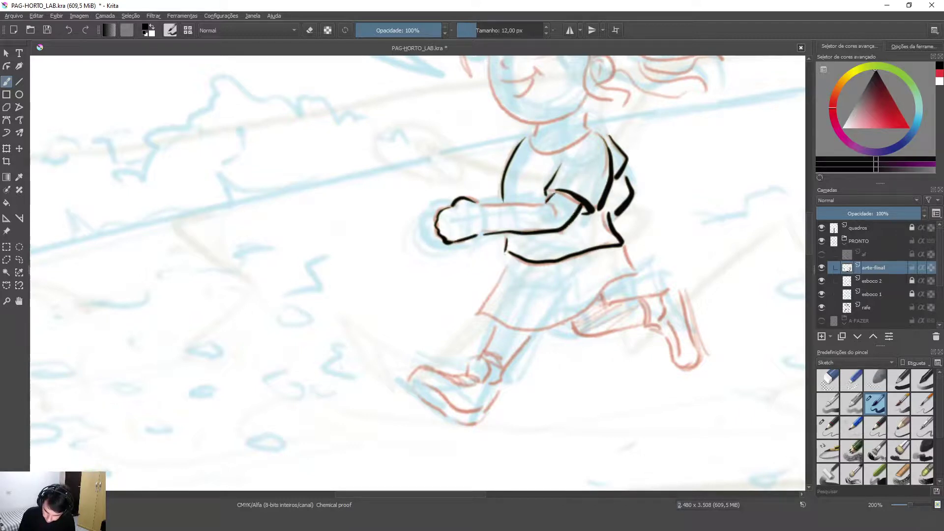
left_click_drag(479, 204, 552, 197)
key("ctrl+z")
left_click_drag(481, 204, 541, 203)
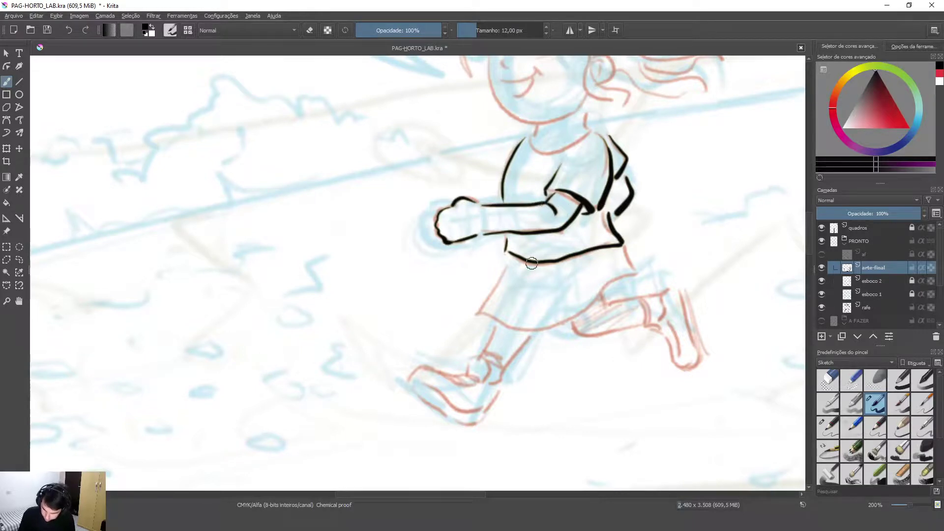
- Ink the girl's skirt outline, front leg, sock and shoe, joining the front leg to the skirt's hem
mouse_move(508, 262)
left_mouse_down()
mouse_move(477, 307)
mouse_move(490, 325)
mouse_move(568, 325)
mouse_move(635, 276)
left_mouse_up()
mouse_move(497, 321)
left_mouse_down()
mouse_move(485, 349)
mouse_move(521, 345)
mouse_move(507, 363)
mouse_move(491, 362)
mouse_move(479, 384)
mouse_move(451, 376)
mouse_move(501, 381)
mouse_move(491, 386)
mouse_move(502, 379)
mouse_move(485, 415)
left_mouse_up()
mouse_move(432, 368)
left_mouse_down()
mouse_move(409, 382)
mouse_move(424, 382)
mouse_move(464, 415)
mouse_move(498, 401)
left_mouse_up()
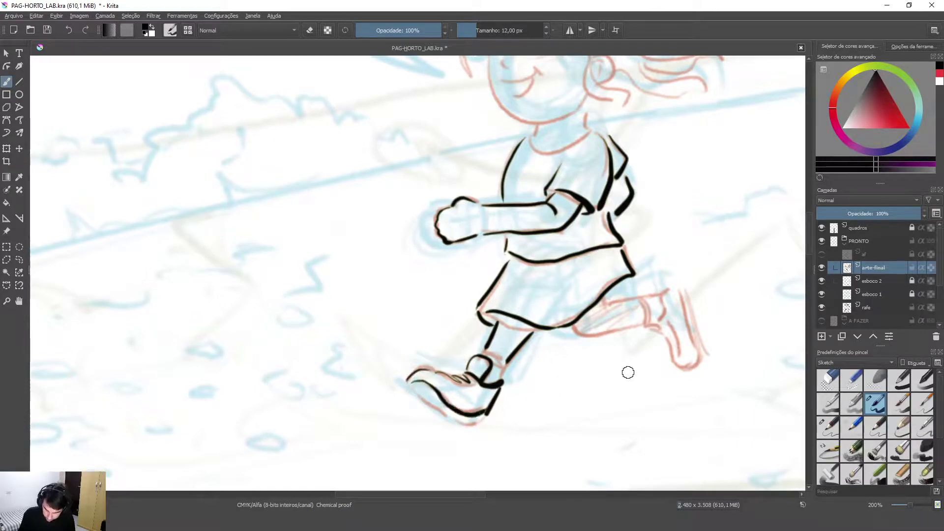
left_click_drag(660, 353, 567, 365)
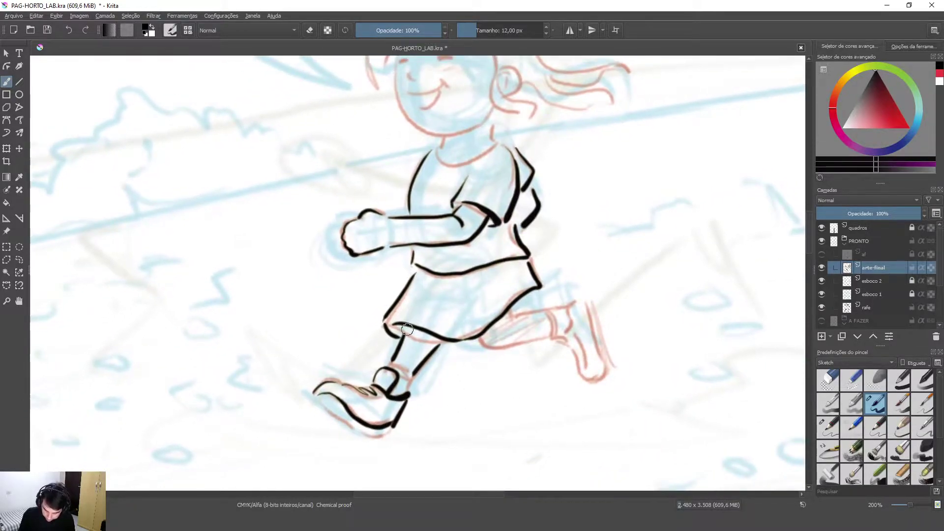
left_click_drag(407, 327, 412, 343)
- Ink the girl's raised rear leg, sock and shoe over the red sketch
left_click_drag(472, 329, 483, 344)
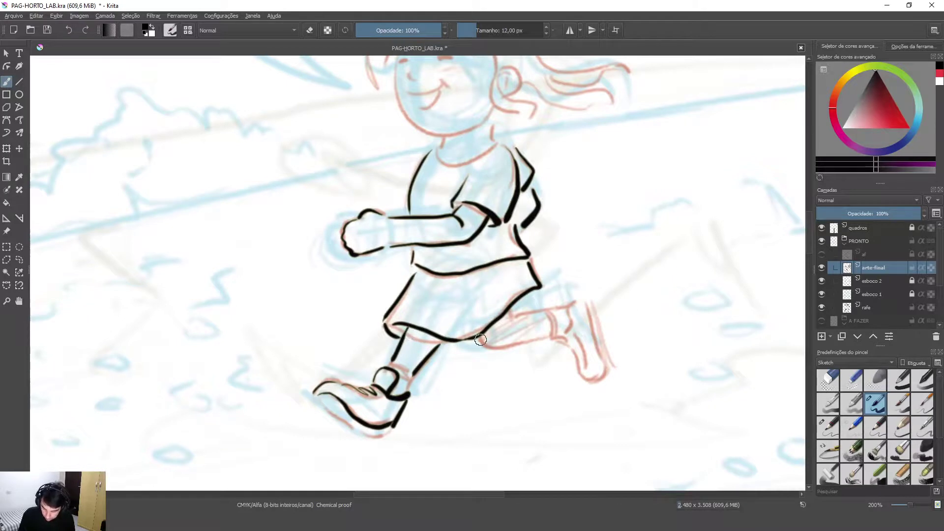
mouse_move(512, 310)
left_mouse_down()
mouse_move(512, 320)
mouse_move(550, 315)
mouse_move(552, 339)
mouse_move(563, 313)
left_mouse_up()
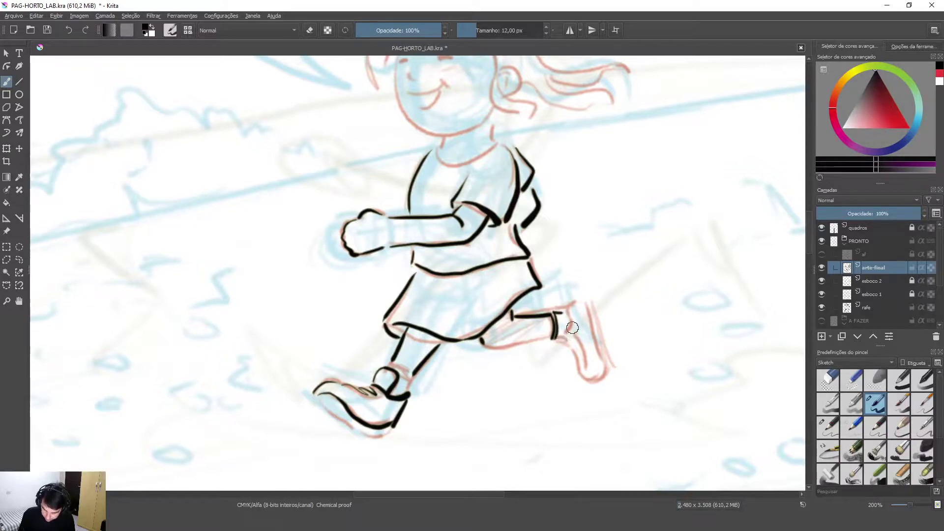
key("minus")
key("minus")
key("minus")
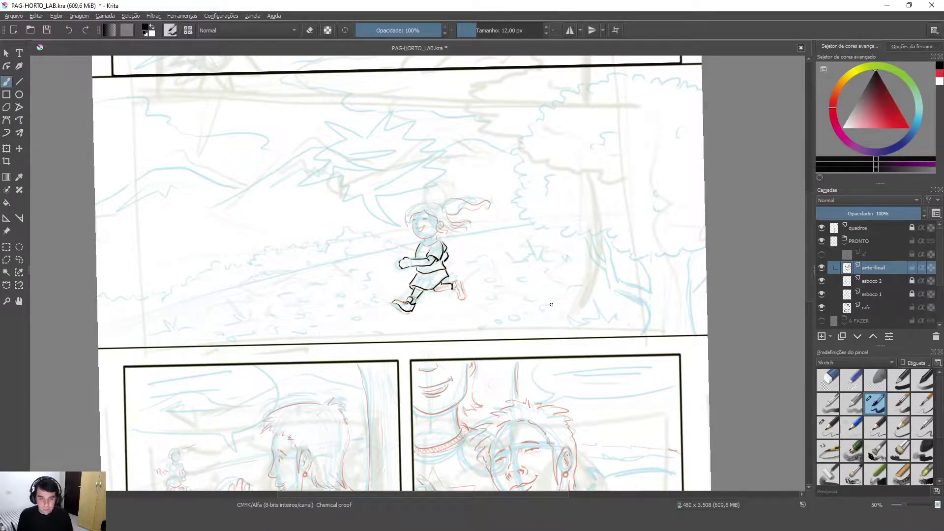
left_click_drag(485, 209, 507, 184)
left_click_drag(486, 348, 541, 236)
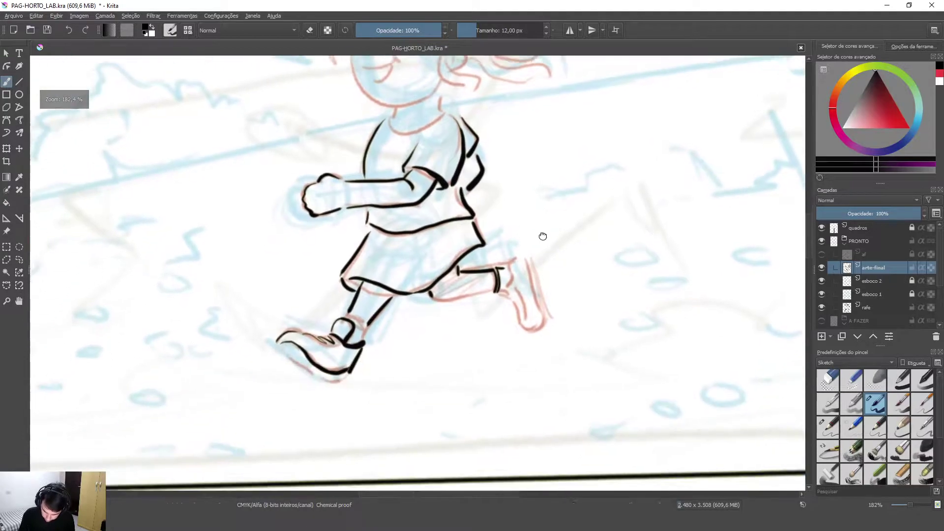
mouse_move(425, 300)
left_mouse_down()
mouse_move(484, 296)
mouse_move(504, 278)
mouse_move(495, 298)
mouse_move(516, 323)
left_mouse_up()
mouse_move(503, 269)
left_mouse_down()
mouse_move(525, 268)
mouse_move(540, 320)
left_mouse_up()
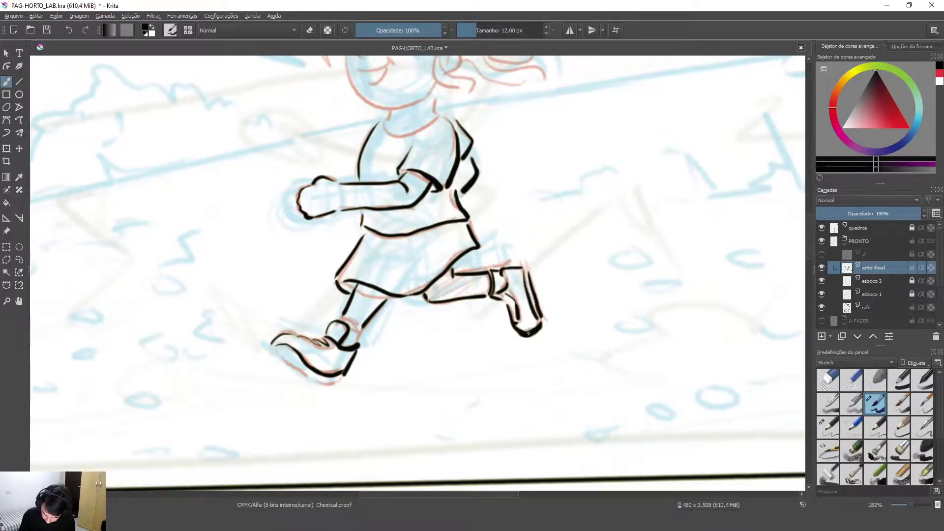
- Ink the girl's neck, shirt collar, eyes, nose and smile, undoing the unwanted strokes
left_click_drag(457, 158, 499, 301)
mouse_move(427, 263)
left_mouse_down()
mouse_move(435, 276)
mouse_move(486, 256)
mouse_move(431, 259)
left_mouse_up()
mouse_move(398, 178)
left_mouse_down()
mouse_move(436, 176)
mouse_move(402, 193)
mouse_move(427, 207)
mouse_move(435, 201)
mouse_move(407, 209)
mouse_move(431, 204)
mouse_move(409, 226)
mouse_move(434, 199)
left_mouse_up()
key("ctrl+z")
key("ctrl+z")
key("ctrl+z")
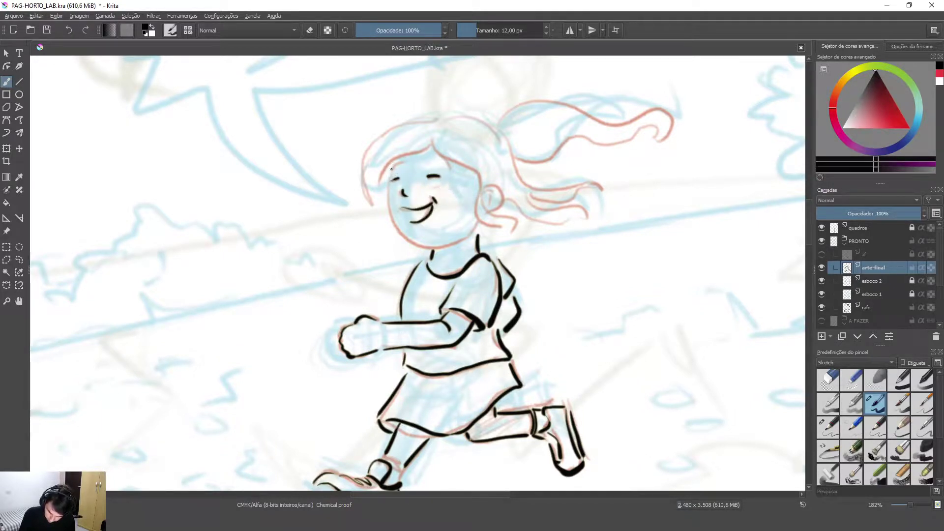
- Ink the girl's fringe, the hair's front outline and the strands beside the ear, redoing misdrawn strokes
mouse_move(435, 153)
left_mouse_down()
mouse_move(448, 163)
mouse_move(391, 165)
mouse_move(377, 201)
left_mouse_up()
key("ctrl+z")
left_click_drag(432, 141, 377, 200)
mouse_move(442, 122)
left_mouse_down()
mouse_move(370, 150)
mouse_move(376, 205)
left_mouse_up()
mouse_move(433, 143)
left_mouse_down()
mouse_move(466, 162)
mouse_move(479, 203)
mouse_move(514, 234)
left_mouse_up()
left_click_drag(489, 193, 496, 210)
key("ctrl+z")
- Ink the back of the girl's head, the loose hair locks, the jawline and the long flying lock
mouse_move(441, 118)
left_mouse_down()
mouse_move(490, 125)
mouse_move(520, 179)
mouse_move(601, 187)
mouse_move(527, 195)
mouse_move(593, 219)
left_mouse_up()
mouse_move(511, 197)
left_mouse_down()
mouse_move(561, 227)
mouse_move(588, 216)
left_mouse_up()
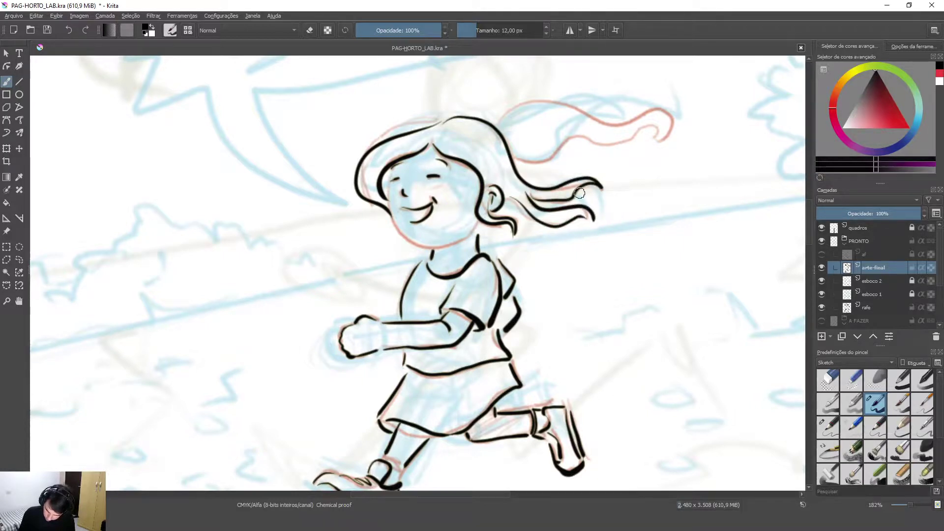
mouse_move(387, 196)
left_mouse_down()
mouse_move(397, 234)
mouse_move(420, 247)
mouse_move(446, 248)
mouse_move(475, 224)
left_mouse_up()
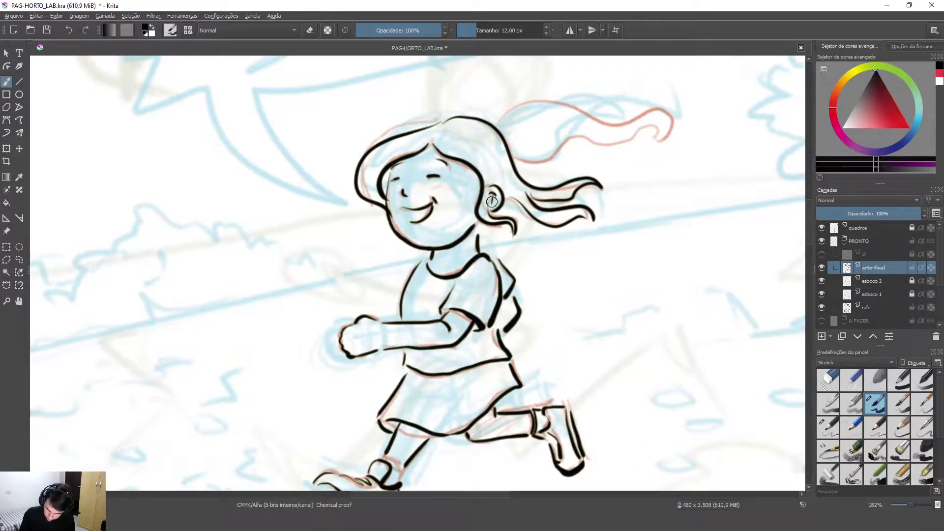
mouse_move(499, 120)
left_mouse_down()
mouse_move(621, 124)
mouse_move(661, 141)
left_mouse_up()
left_click_drag(517, 160, 668, 145)
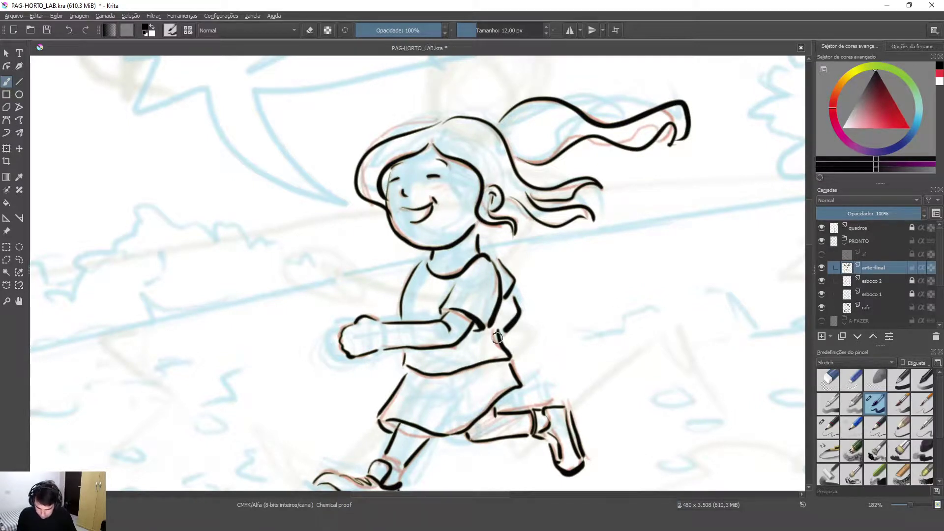
- Hide the esboco 2, esboco 1 and rafe layers to isolate the inked girl
left_click(821, 280)
left_click(821, 294)
key("minus")
key("minus")
key("minus")
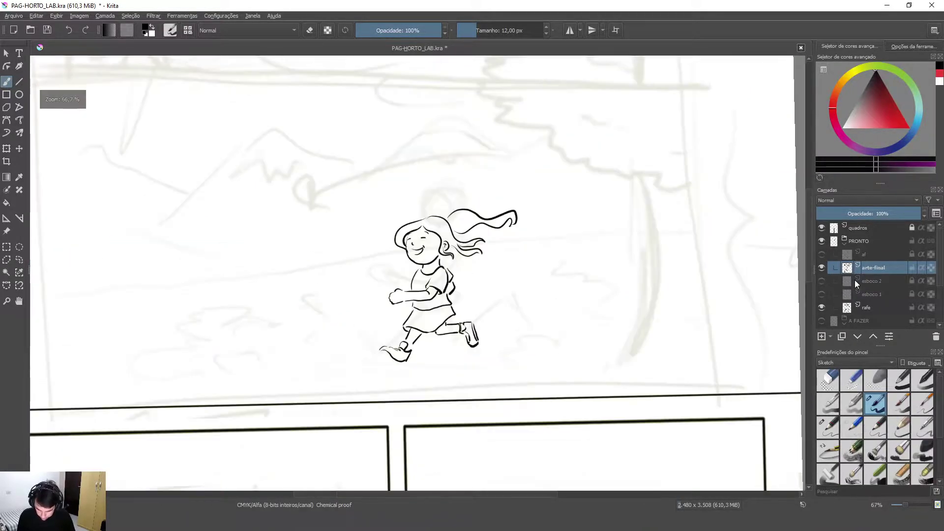
left_click(821, 307)
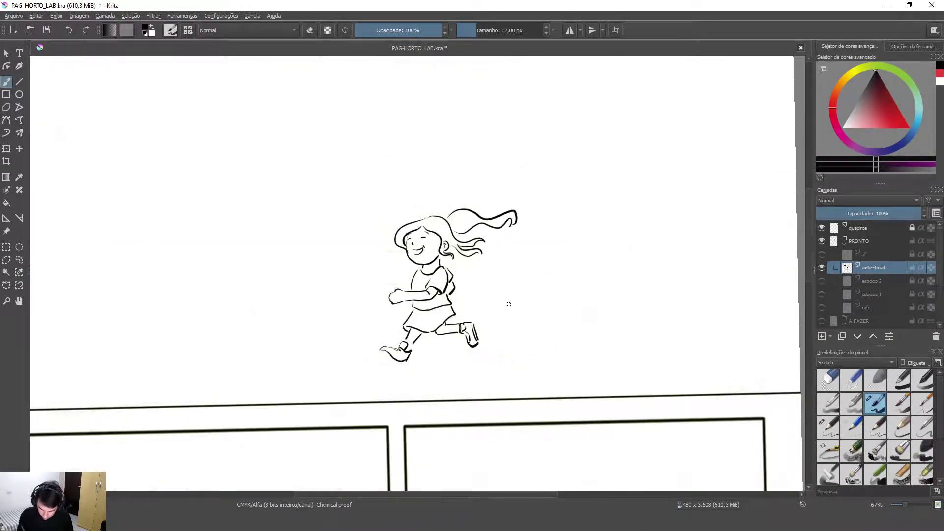
- Compare the new inking with the finished af layer, toggling the visibility of af and arte-final
left_click(821, 254)
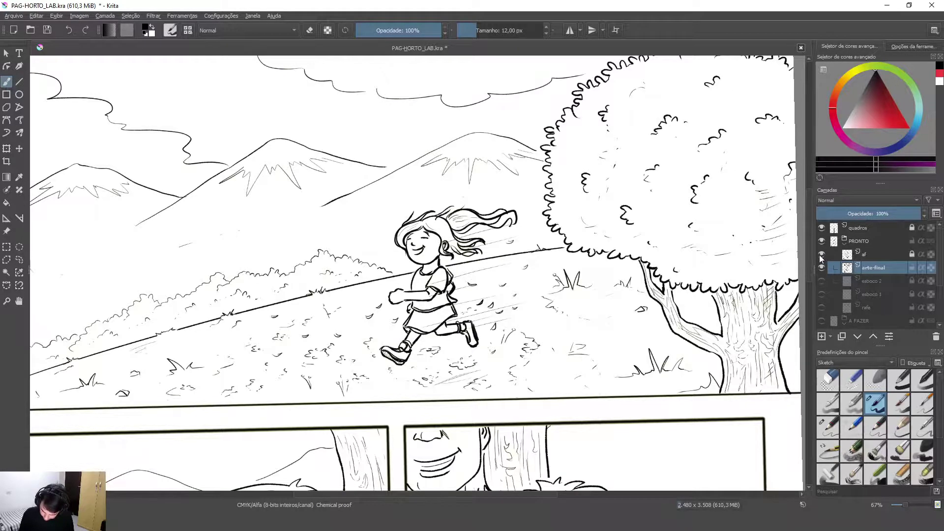
left_click(820, 255)
left_click(821, 267)
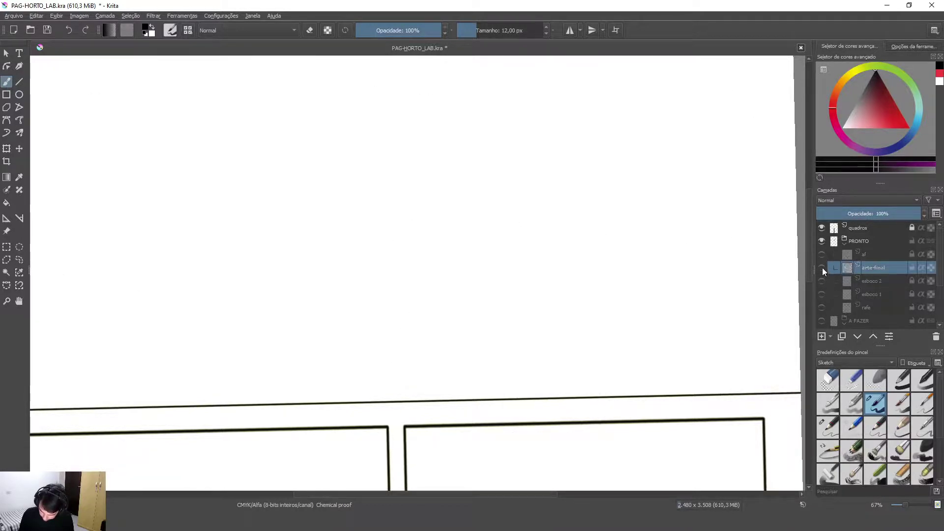
left_click(821, 268)
- Show the esboco 2 layer and ink the missing sole and toe of the girl's front shoe
left_click(821, 280)
scroll(359, 342, "up", 2)
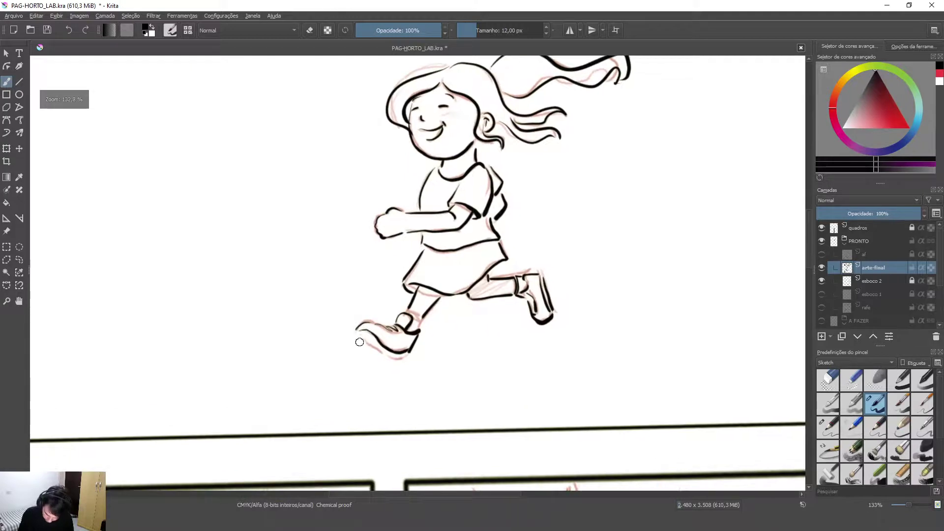
left_click_drag(358, 335, 377, 349)
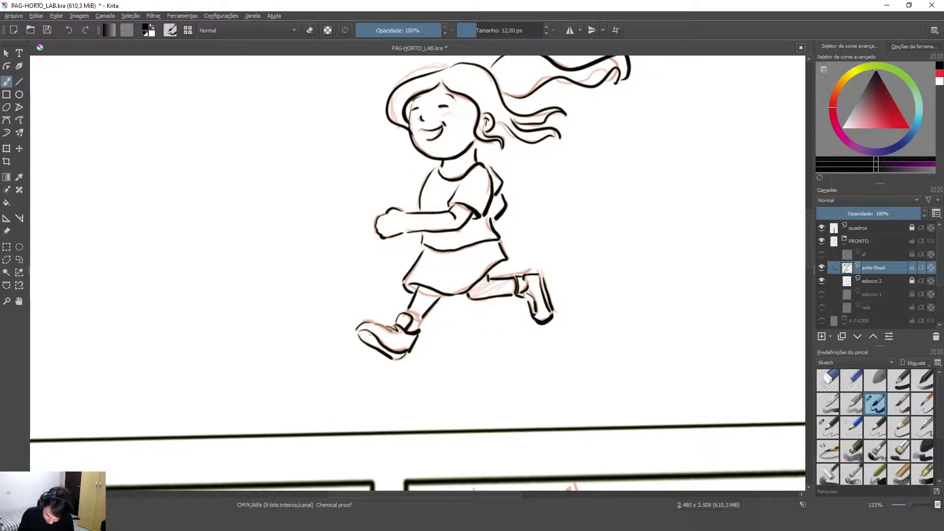
key("minus")
key("minus")
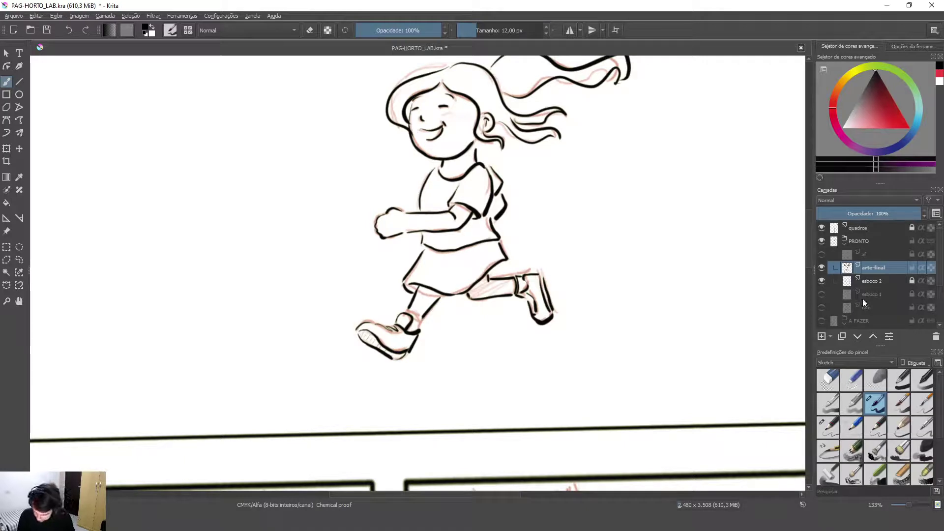
- Show the esboco 1 layer and ink the scalloped foliage edge nearest the girl with a 22 px brush
left_click(822, 294)
left_click_drag(664, 290, 552, 374)
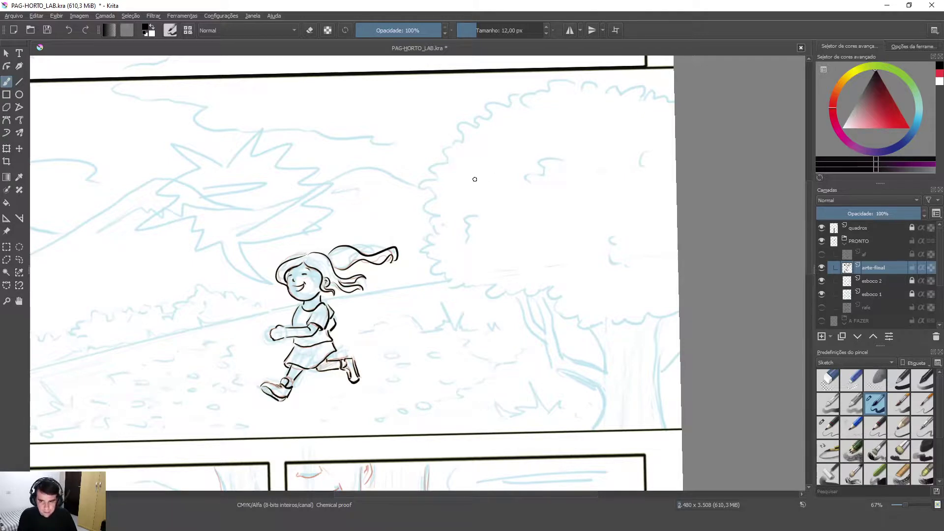
key("bracketright")
key("bracketright")
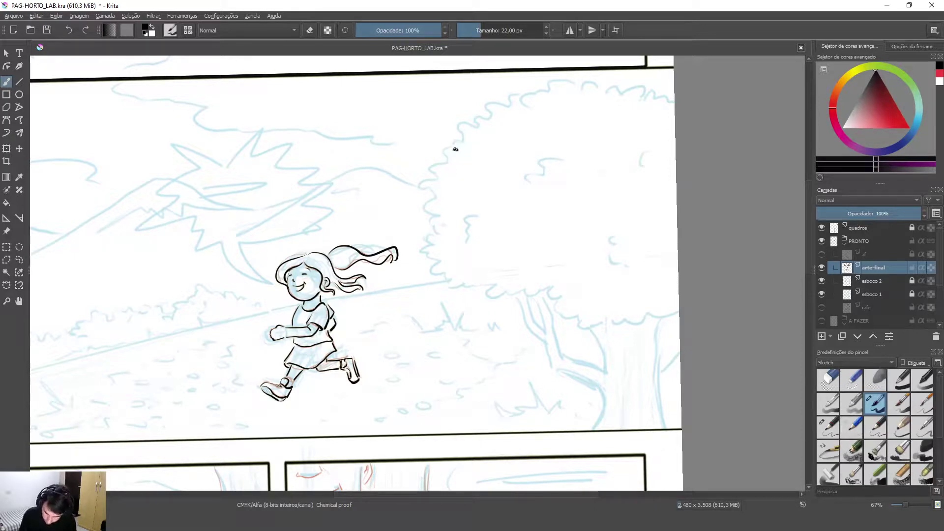
mouse_move(451, 161)
left_mouse_down()
mouse_move(429, 170)
mouse_move(438, 177)
mouse_move(424, 188)
mouse_move(435, 189)
mouse_move(424, 206)
mouse_move(438, 217)
mouse_move(428, 237)
mouse_move(435, 245)
mouse_move(427, 244)
mouse_move(451, 283)
mouse_move(491, 281)
left_mouse_up()
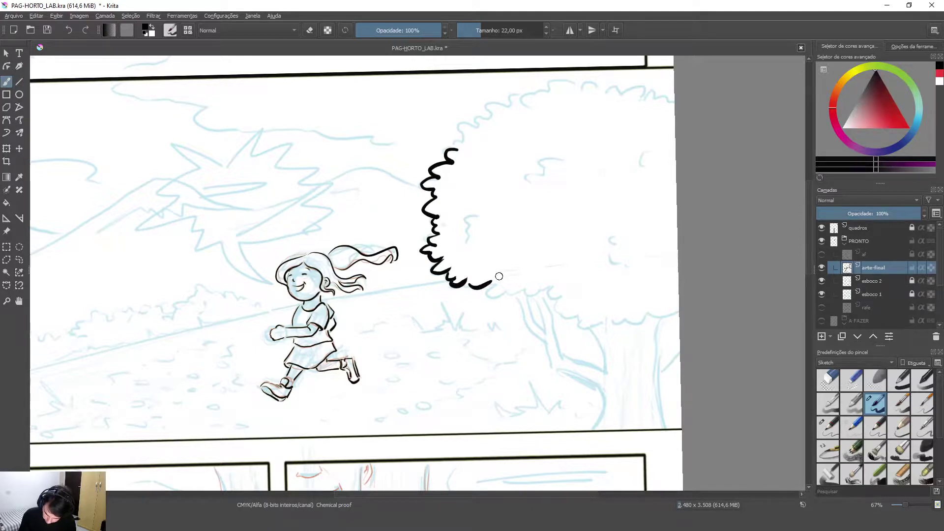
- Ink the central mountain's ridge behind the girl with a long, light stroke
left_click_drag(409, 327, 596, 368)
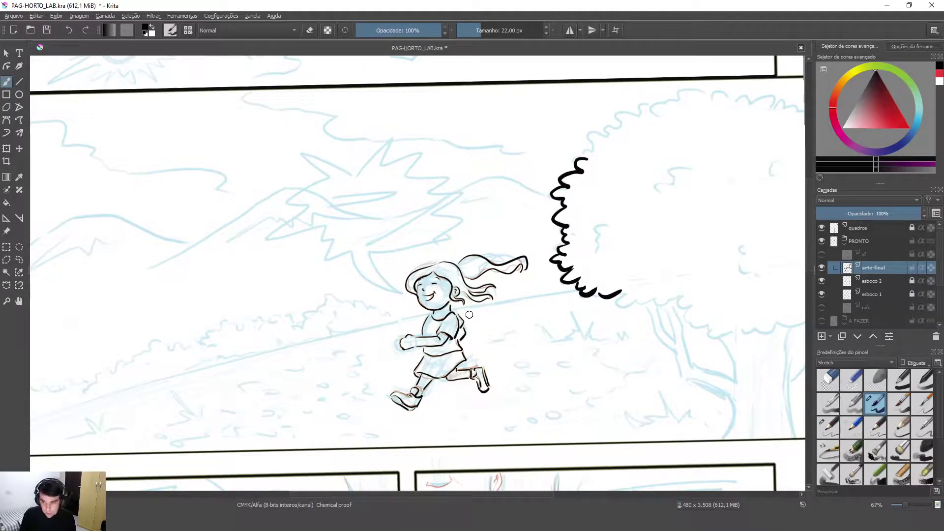
key("ctrl+space")
left_click_drag(689, 263, 499, 271)
left_click_drag(181, 258, 329, 246)
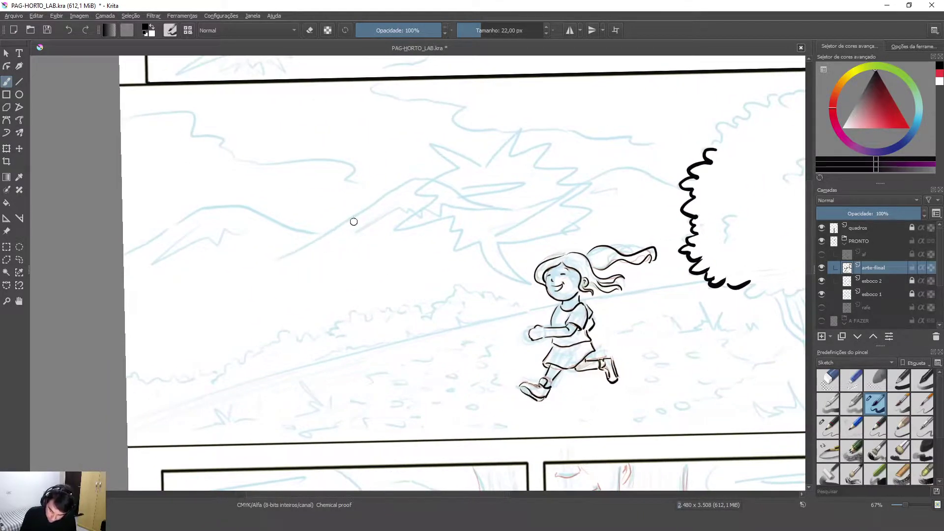
left_click_drag(359, 217, 392, 197)
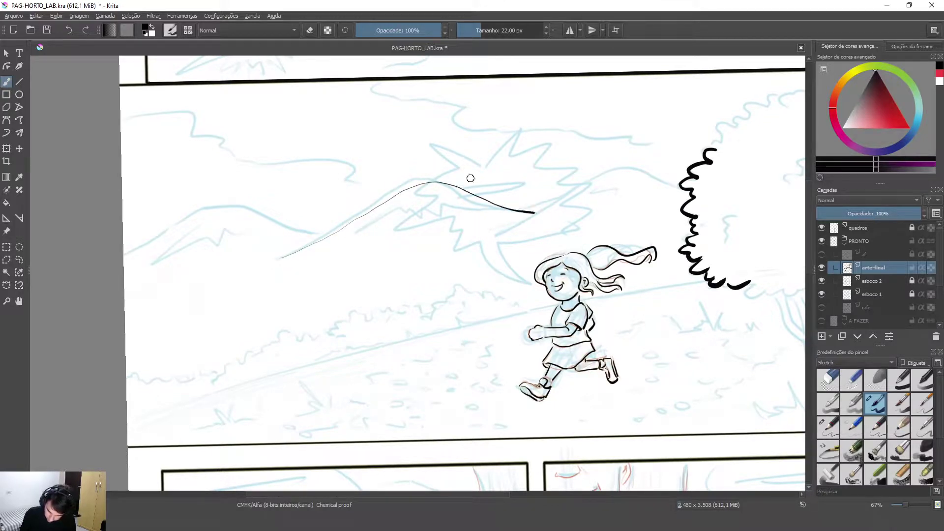
- Ink the ridges of the mountains on either side of the central one and erase the far ridge's overlap
left_click_drag(485, 242, 623, 170)
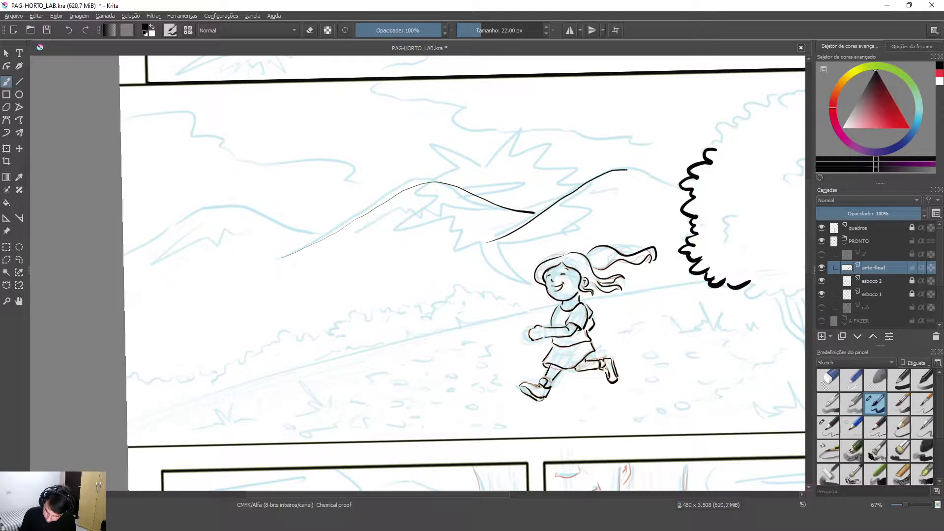
key("ctrl+z")
left_click_drag(495, 235, 616, 167)
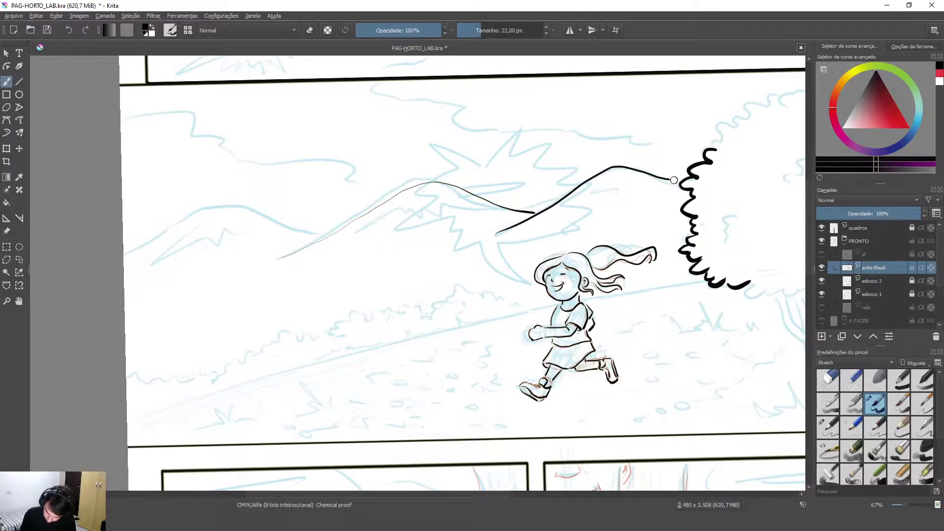
mouse_move(147, 243)
left_mouse_down()
mouse_move(228, 205)
mouse_move(342, 231)
left_mouse_up()
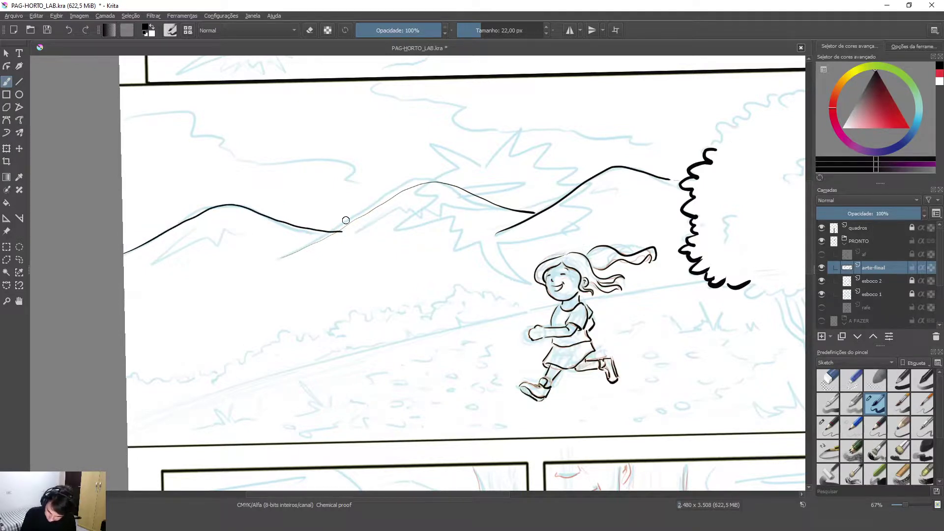
key("e")
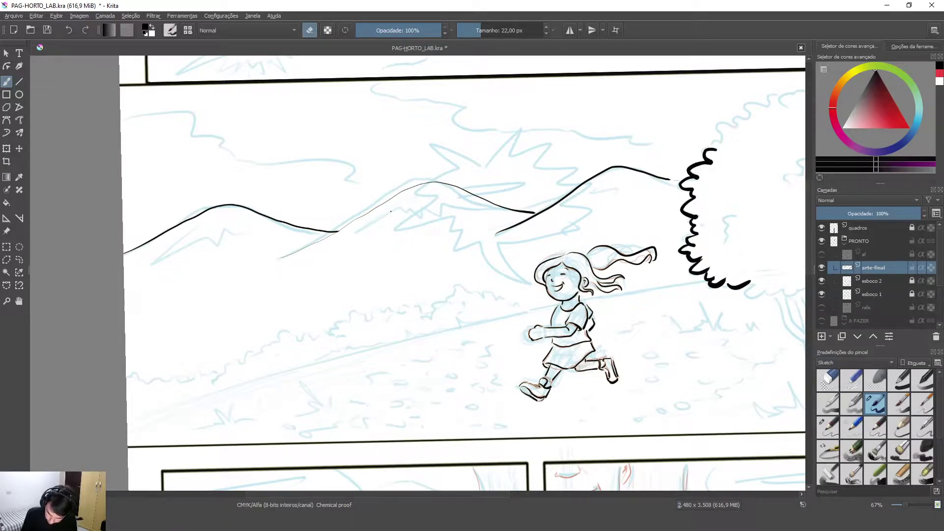
key("e")
- Ink jagged snow-cap lines below the peaks of all three mountains
mouse_move(374, 221)
left_mouse_down()
mouse_move(402, 206)
mouse_move(412, 207)
mouse_move(405, 222)
mouse_move(432, 201)
mouse_move(452, 219)
mouse_move(462, 202)
left_mouse_up()
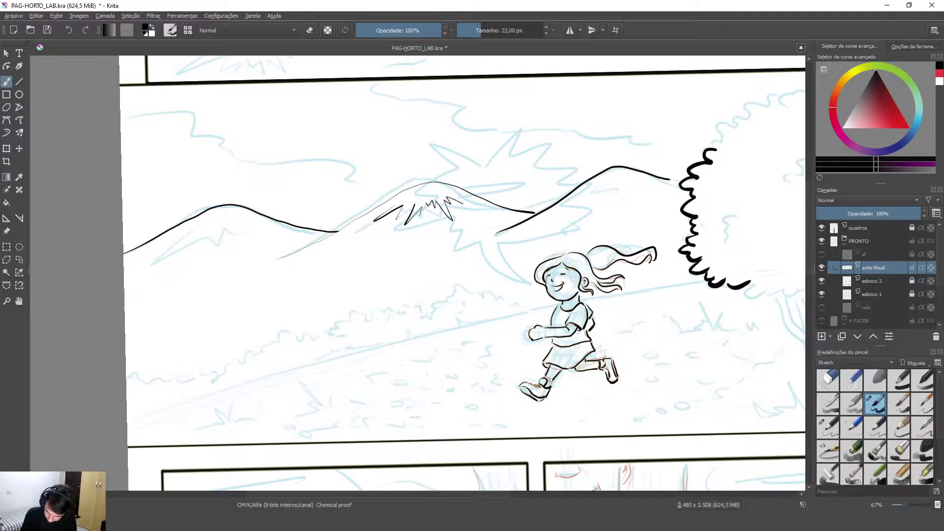
mouse_move(605, 186)
left_mouse_down()
mouse_move(640, 202)
mouse_move(634, 180)
mouse_move(658, 184)
mouse_move(600, 175)
left_mouse_up()
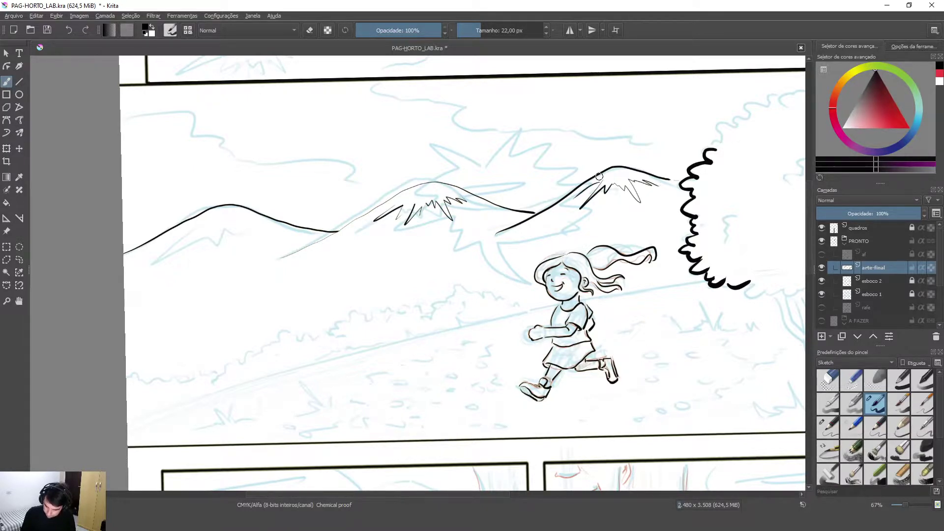
mouse_move(181, 234)
left_mouse_down()
mouse_move(217, 220)
mouse_move(211, 230)
mouse_move(248, 239)
mouse_move(256, 220)
left_mouse_up()
- Complete the tree crown's scalloped outline along its underside and over its top up to the page edge
left_click_drag(651, 339, 434, 432)
mouse_move(574, 348)
left_mouse_down()
mouse_move(600, 270)
mouse_move(549, 256)
mouse_move(612, 267)
mouse_move(643, 295)
mouse_move(736, 290)
left_mouse_up()
left_click_drag(626, 150, 596, 208)
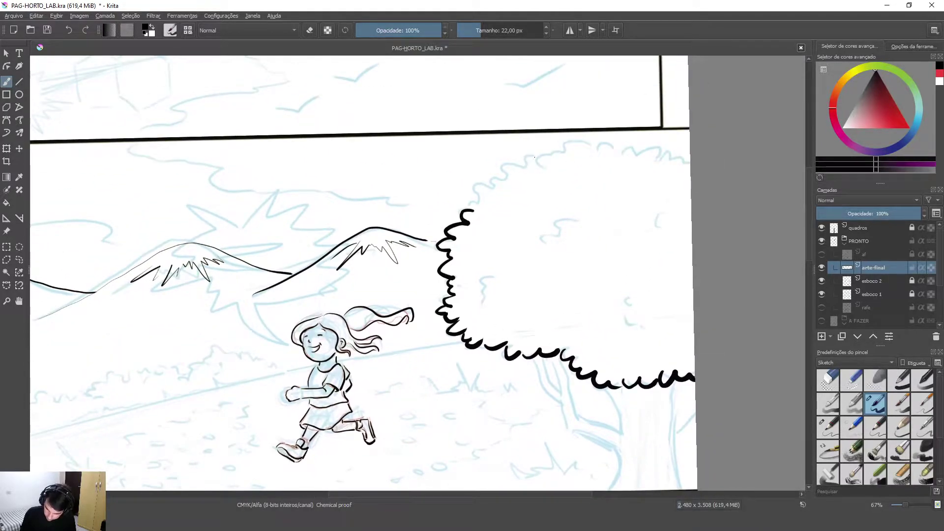
mouse_move(526, 167)
left_mouse_down()
mouse_move(478, 184)
mouse_move(476, 207)
left_mouse_up()
left_click_drag(536, 165, 571, 147)
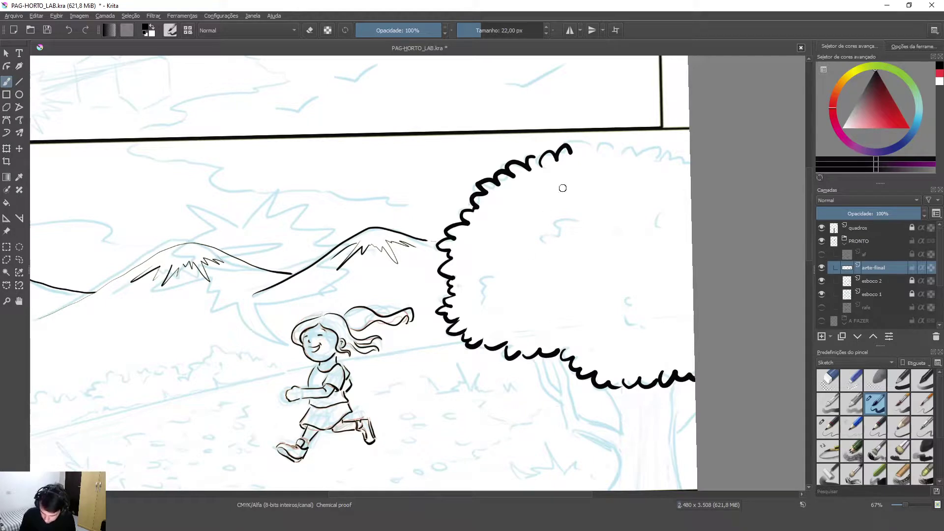
left_click_drag(572, 153, 596, 159)
mouse_move(680, 158)
left_mouse_down()
mouse_move(644, 156)
mouse_move(641, 147)
mouse_move(596, 159)
left_mouse_up()
- Ink four small curled leaf clusters inside the tree's crown with the thick brush
scroll(596, 212, "down", 3)
mouse_move(474, 168)
left_mouse_down()
mouse_move(462, 189)
mouse_move(473, 203)
left_mouse_up()
mouse_move(560, 119)
left_mouse_down()
mouse_move(519, 132)
mouse_move(513, 150)
left_mouse_up()
mouse_move(644, 105)
left_mouse_down()
mouse_move(626, 119)
mouse_move(629, 141)
left_mouse_up()
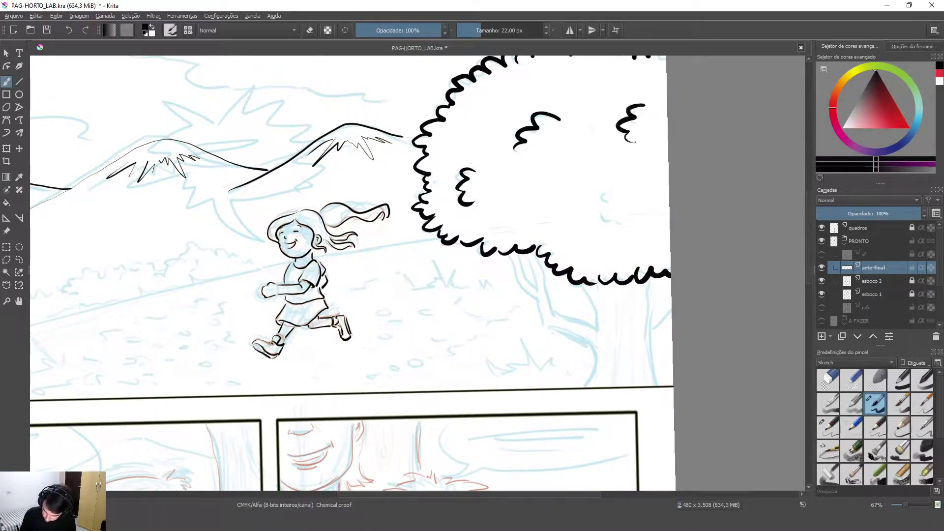
mouse_move(605, 197)
left_mouse_down()
mouse_move(601, 216)
mouse_move(620, 235)
left_mouse_up()
- Ink the tree's forked branches and both sides of its trunk with heavy lines, undoing unsatisfactory strokes
mouse_move(539, 260)
left_mouse_down()
mouse_move(546, 298)
mouse_move(586, 324)
left_mouse_up()
left_click_drag(586, 290, 595, 327)
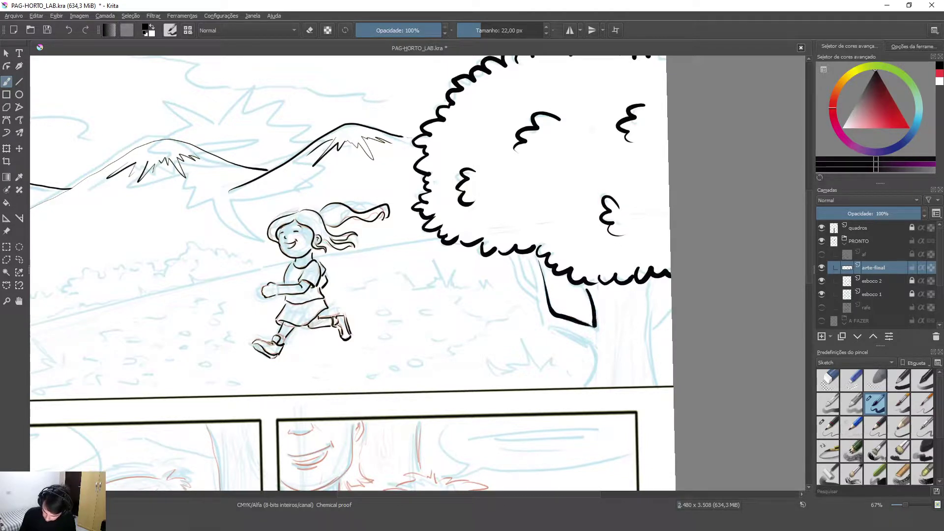
left_click_drag(529, 261, 533, 286)
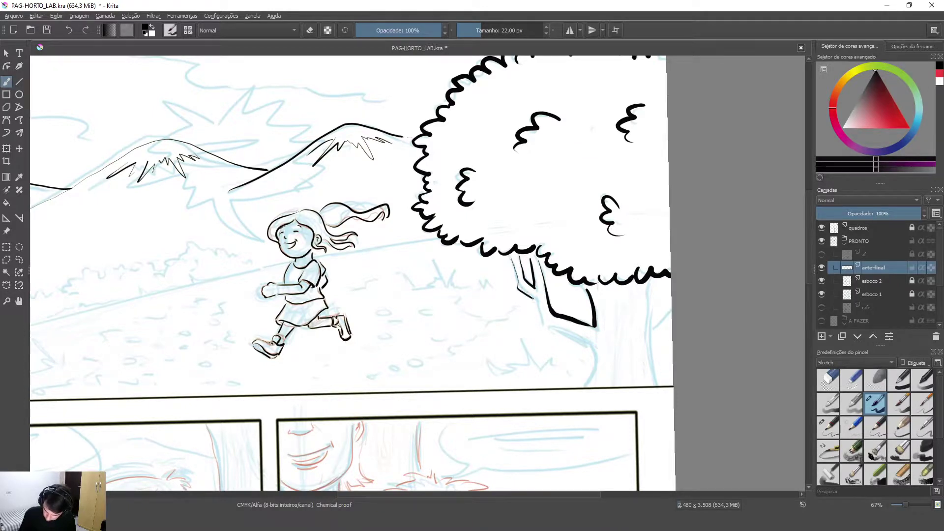
mouse_move(540, 322)
left_mouse_down()
mouse_move(582, 346)
mouse_move(594, 387)
left_mouse_up()
mouse_move(647, 281)
left_mouse_down()
mouse_move(648, 318)
mouse_move(671, 293)
mouse_move(648, 310)
mouse_move(661, 320)
mouse_move(650, 362)
mouse_move(657, 386)
left_mouse_up()
key("ctrl+z")
key("ctrl+z")
key("ctrl+z")
key("ctrl+z")
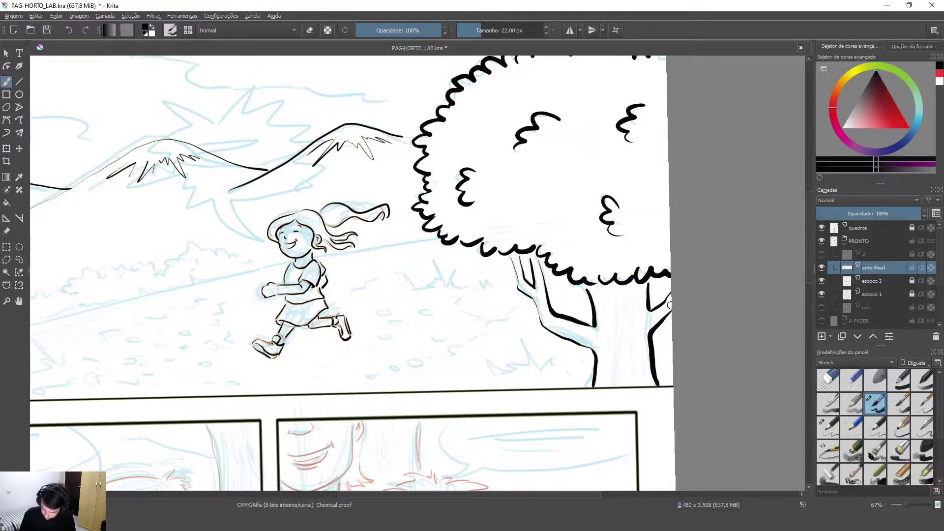
- Add thin bark grain lines and knots to the tree's branch and trunk
scroll(670, 305, "down", 6)
left_click_drag(504, 234, 551, 233)
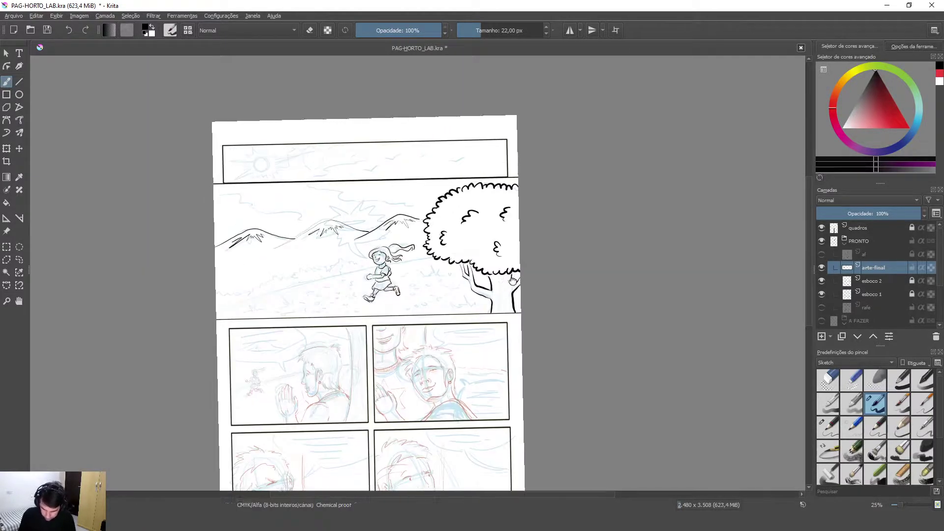
scroll(551, 233, "up", 2)
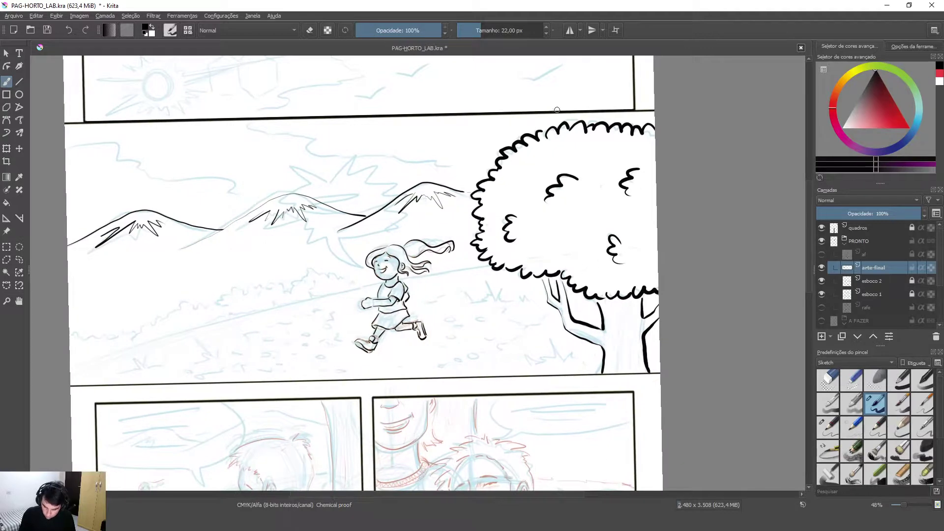
scroll(621, 331, "up", 2)
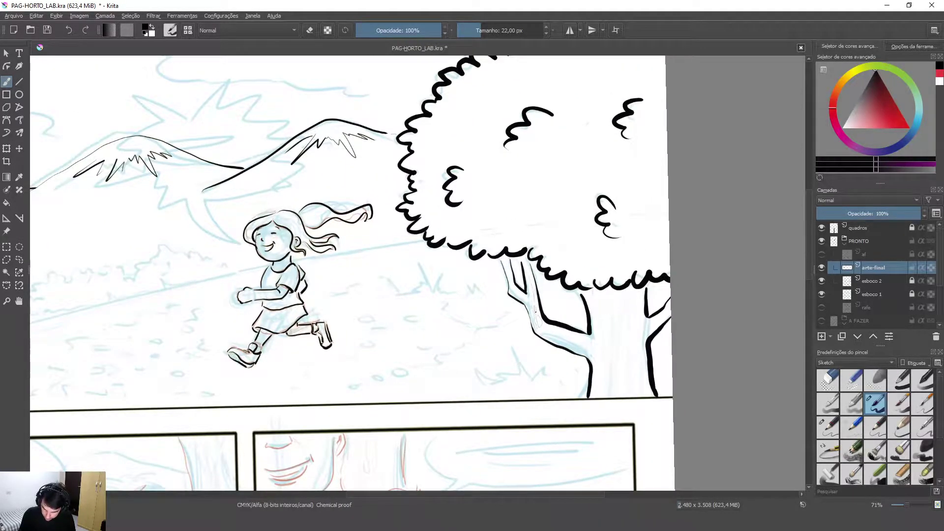
left_click_drag(549, 333, 571, 346)
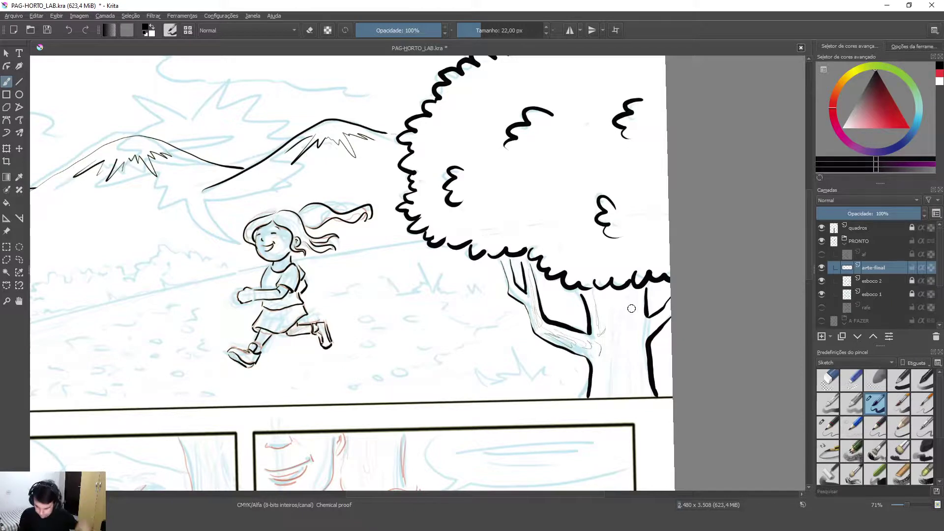
left_click_drag(608, 301, 614, 328)
mouse_move(614, 295)
left_mouse_down()
mouse_move(619, 335)
mouse_move(632, 315)
left_mouse_up()
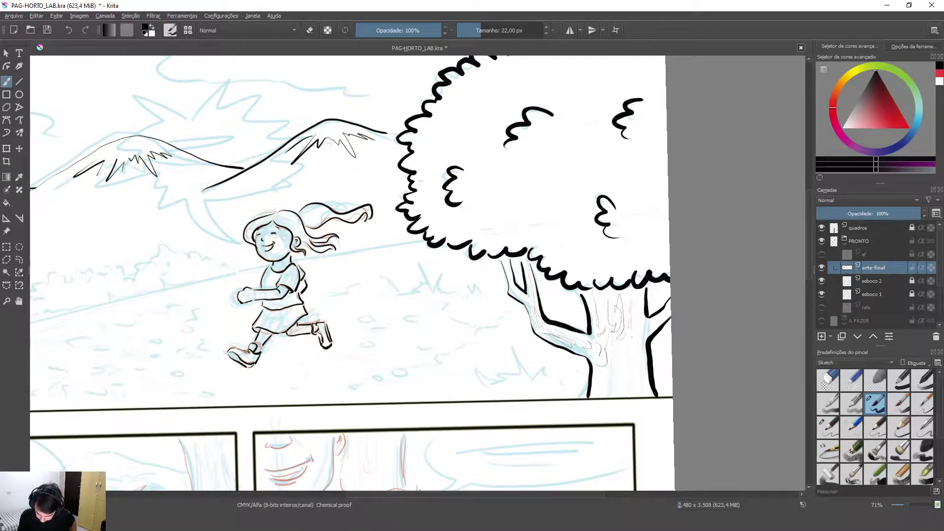
left_click_drag(632, 348, 642, 368)
left_click_drag(642, 308, 641, 368)
mouse_move(627, 359)
left_mouse_down()
mouse_move(627, 385)
mouse_move(605, 392)
left_mouse_up()
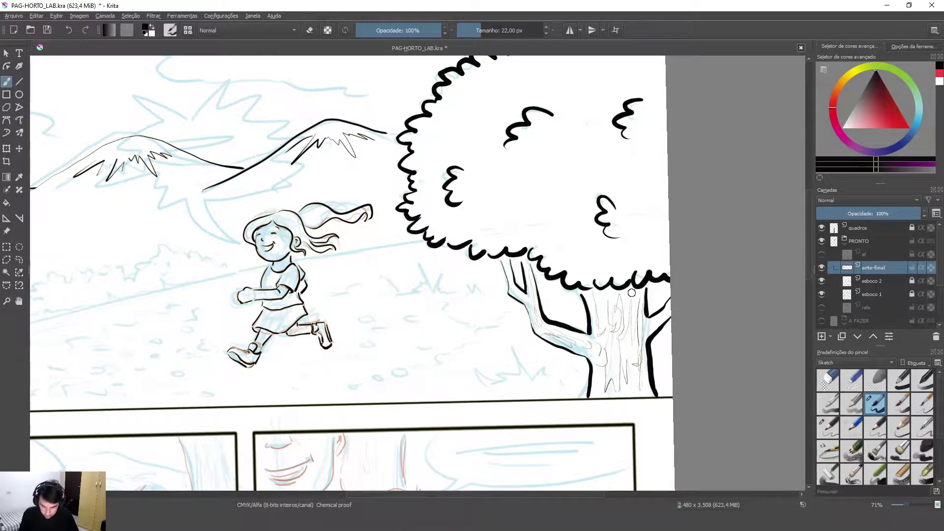
left_click_drag(363, 348, 622, 276)
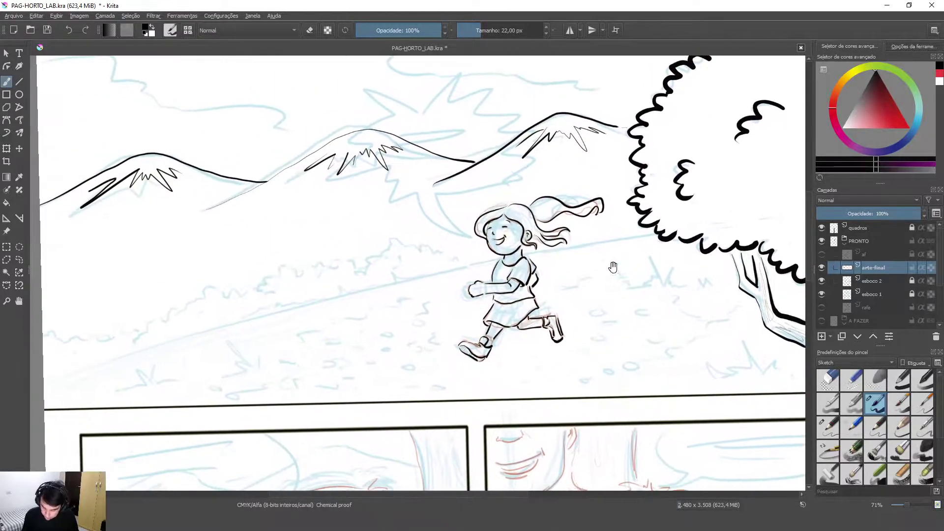
mouse_move(541, 258)
left_mouse_down()
mouse_move(665, 234)
mouse_move(604, 248)
mouse_move(656, 237)
left_mouse_up()
key("ctrl+z")
left_click_drag(363, 321, 530, 282)
left_click_drag(223, 350, 670, 222)
key("ctrl+z")
left_click_drag(223, 353, 638, 237)
key("ctrl+z")
left_click_drag(250, 347, 655, 234)
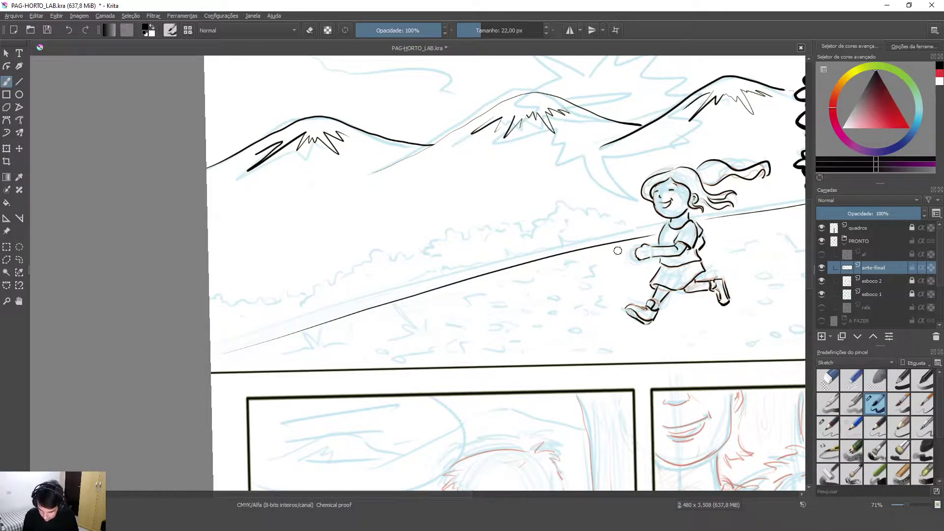
key("ctrl+z")
left_click_drag(793, 220, 655, 236)
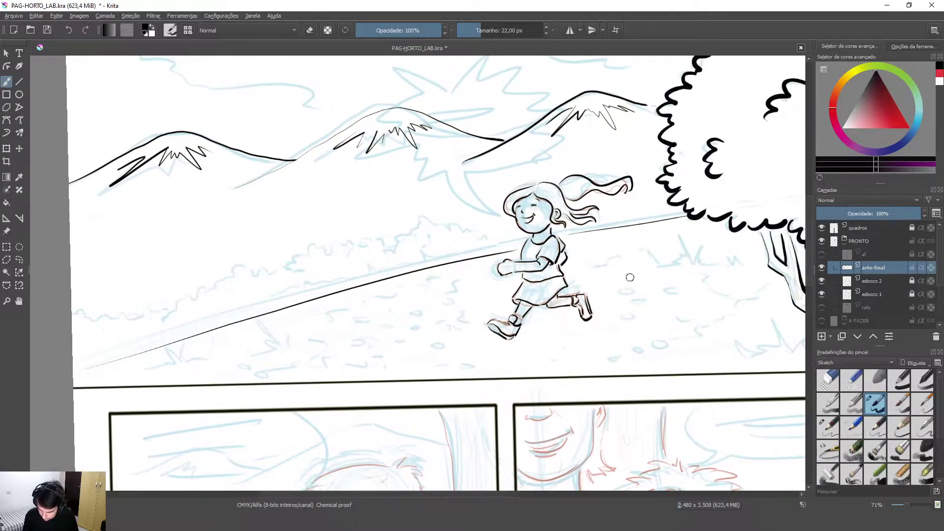
mouse_move(73, 374)
left_mouse_down()
mouse_move(526, 233)
mouse_move(135, 352)
mouse_move(504, 250)
left_mouse_up()
key("ctrl+z")
key("ctrl+z")
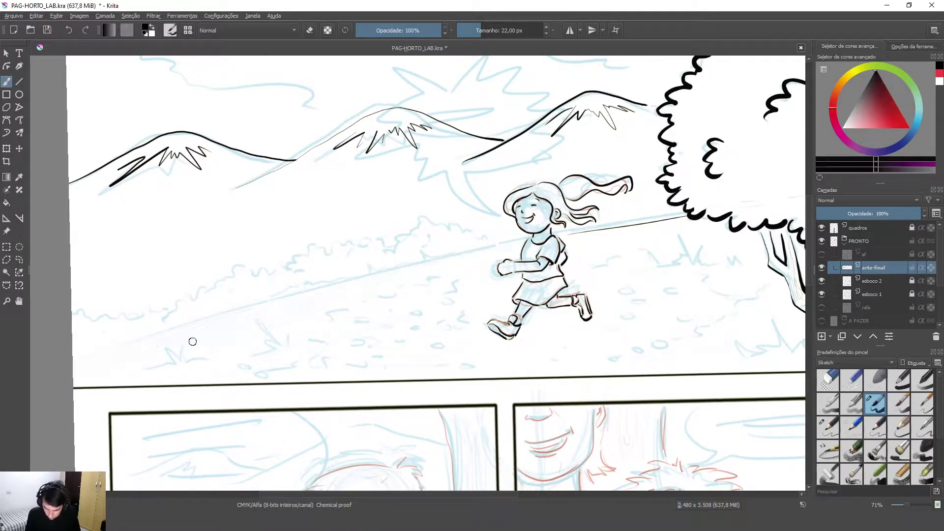
left_click_drag(74, 374, 361, 292)
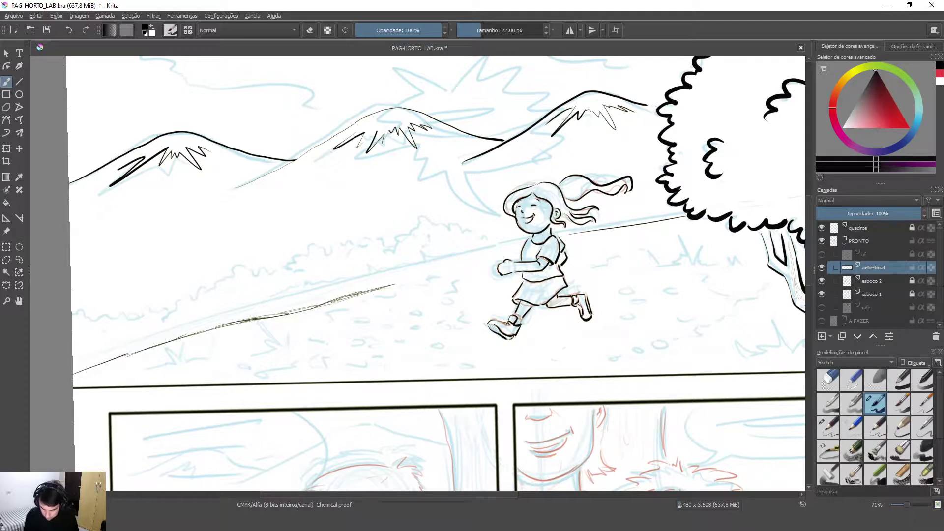
key("ctrl+z")
key("ctrl+z")
key("ctrl+z")
key("ctrl+z")
key("ctrl+z")
- Ink the sloping hillside line behind the girl with short, overlapping rough strokes, from the page edge to the tree
mouse_move(243, 379)
left_mouse_down()
mouse_move(356, 363)
mouse_move(406, 384)
mouse_move(381, 382)
left_mouse_up()
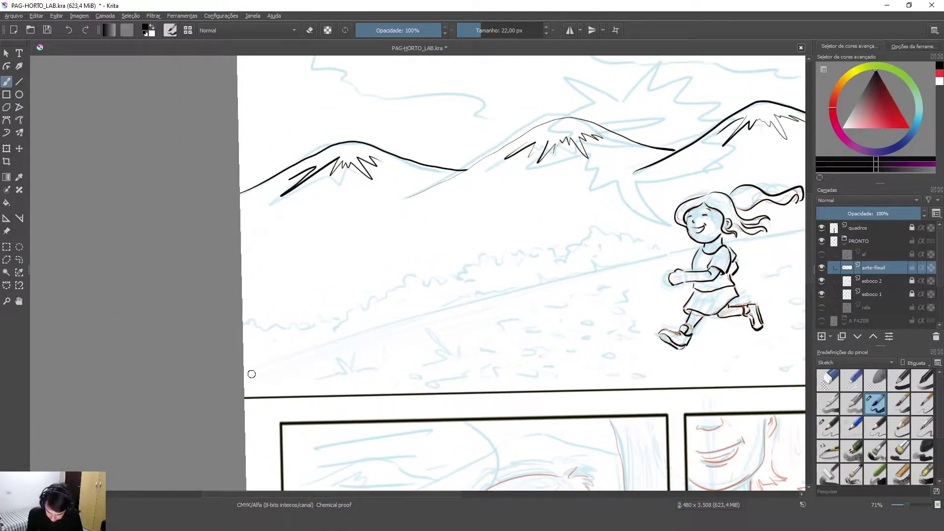
mouse_move(244, 376)
left_mouse_down()
mouse_move(425, 309)
mouse_move(435, 317)
mouse_move(675, 250)
left_mouse_up()
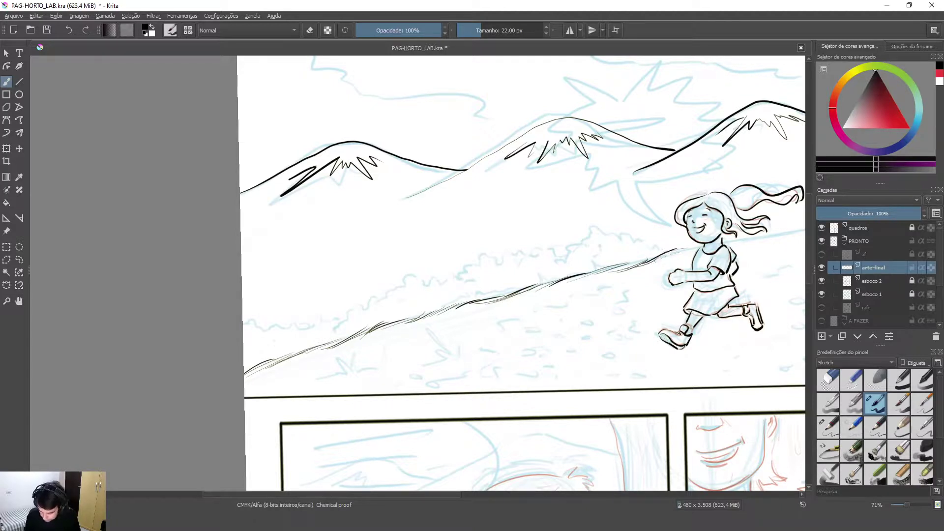
left_click_drag(681, 292, 501, 283)
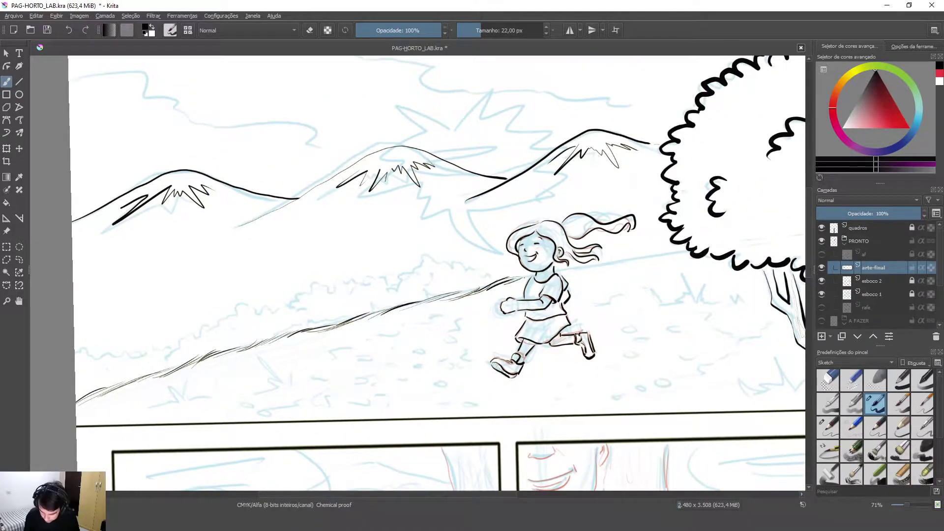
left_click_drag(567, 274, 684, 252)
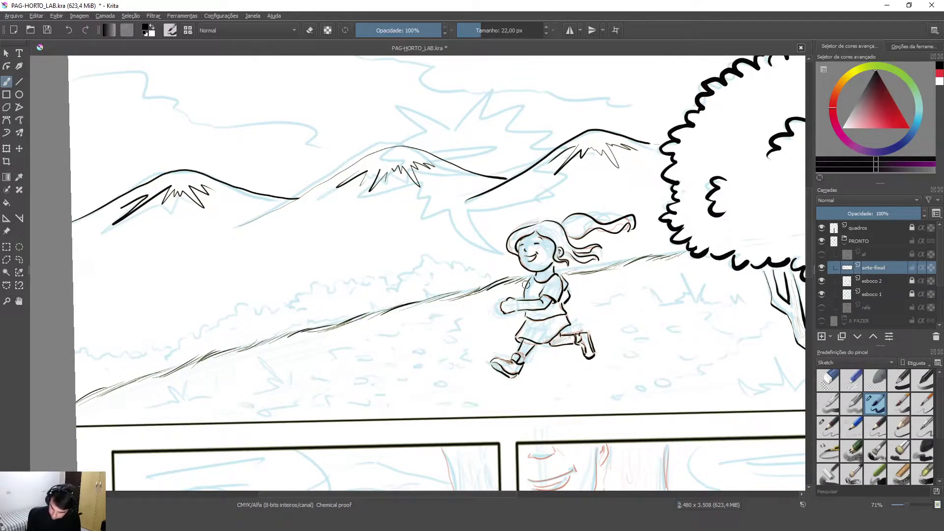
- Ink small grass tufts with fine lines on the hillside, on both sides of the girl
left_click_drag(158, 406, 170, 403)
key("ctrl+z")
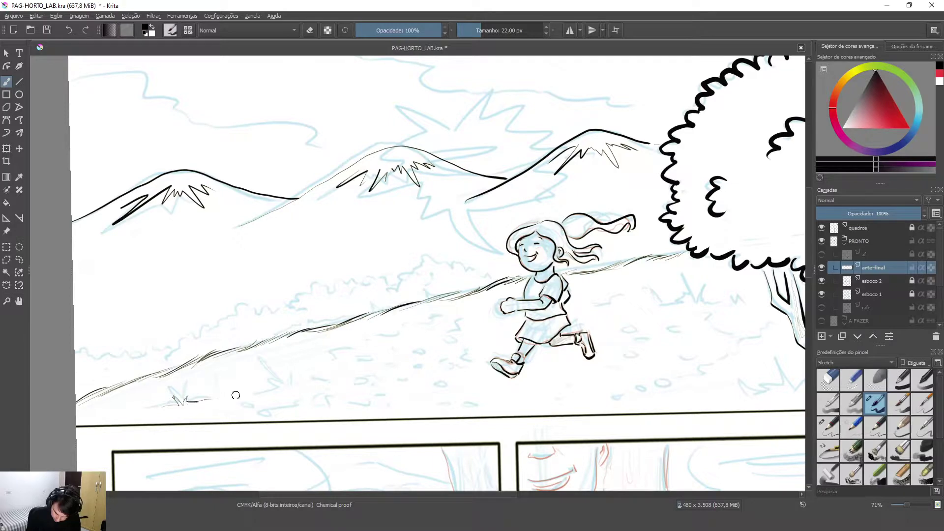
mouse_move(271, 370)
left_mouse_down()
mouse_move(276, 379)
mouse_move(292, 375)
left_mouse_up()
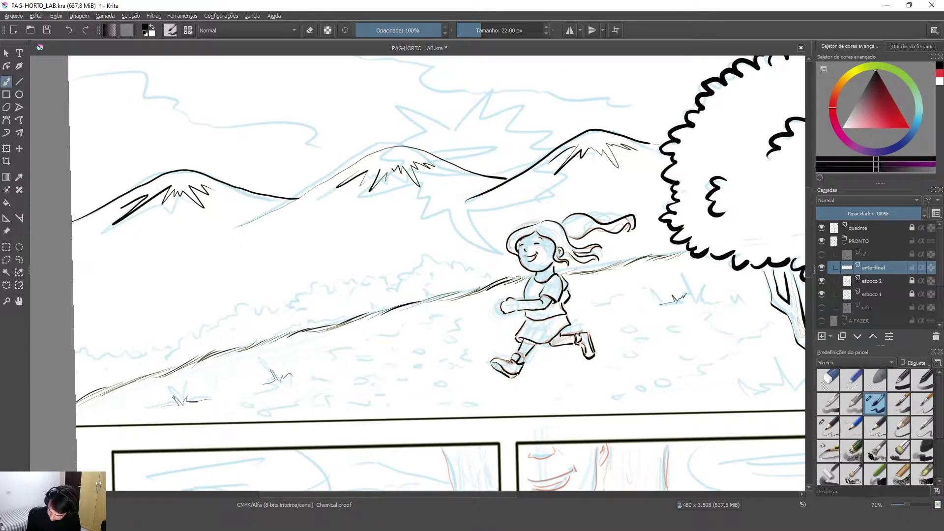
- Ink the distant bushes' wavy outline above the hillside line with a thin, light stroke
left_click_drag(426, 257, 414, 271)
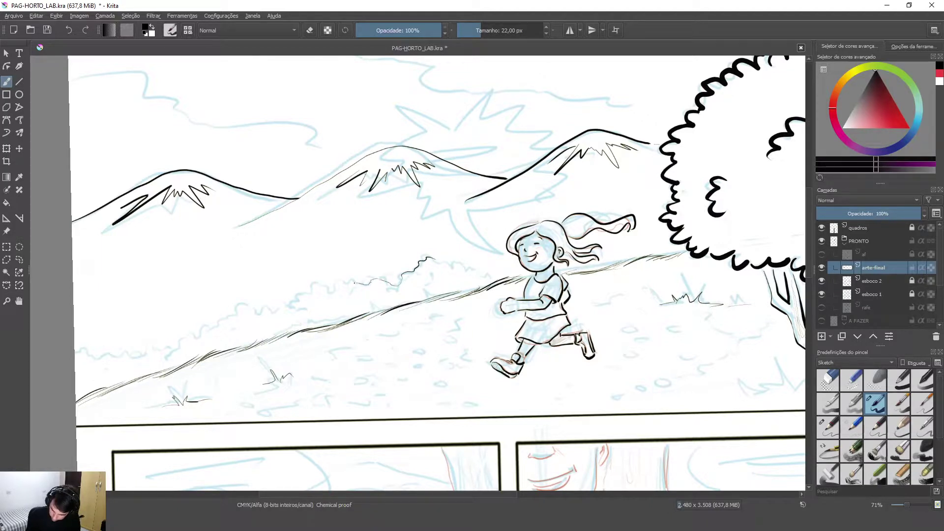
left_click_drag(337, 284, 316, 286)
left_click_drag(433, 258, 472, 279)
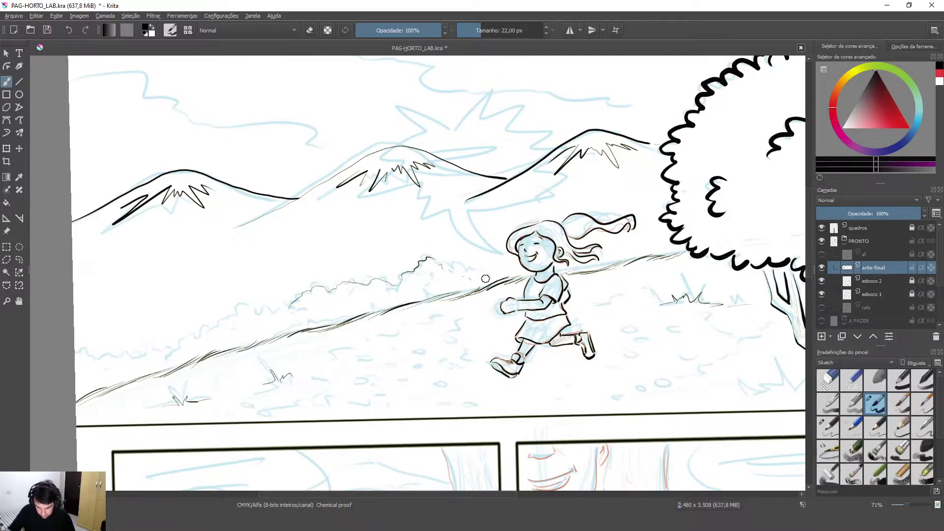
- Hide the arte-final layer and show the af layer to examine the finished inking of the page
scroll(485, 278, "down", 4)
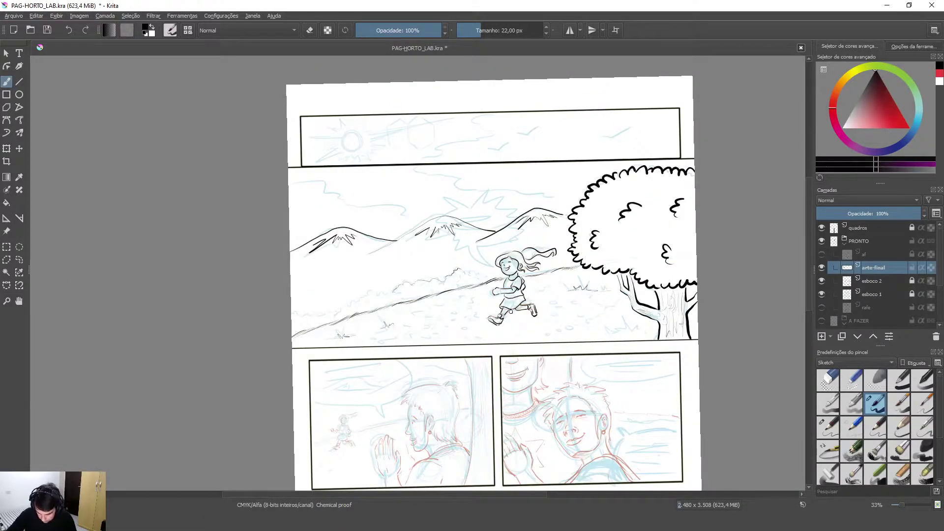
left_click(821, 269)
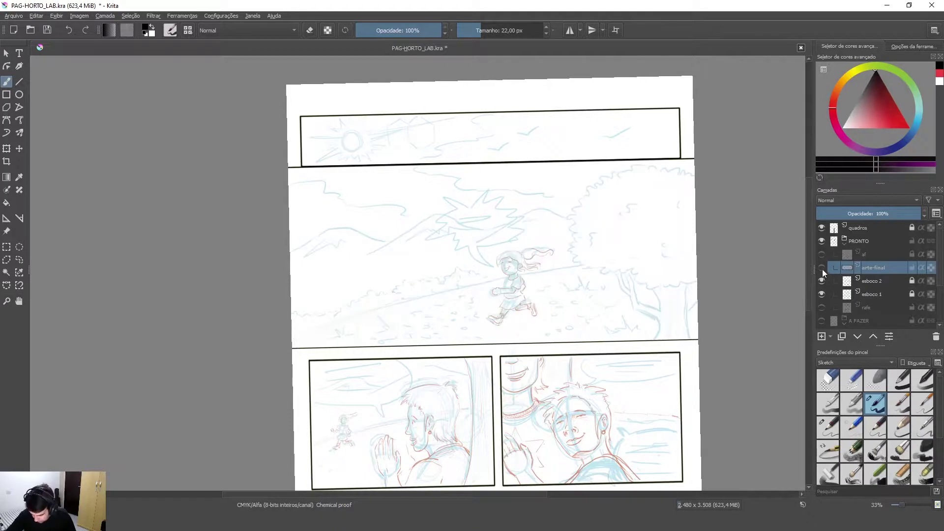
left_click(827, 254)
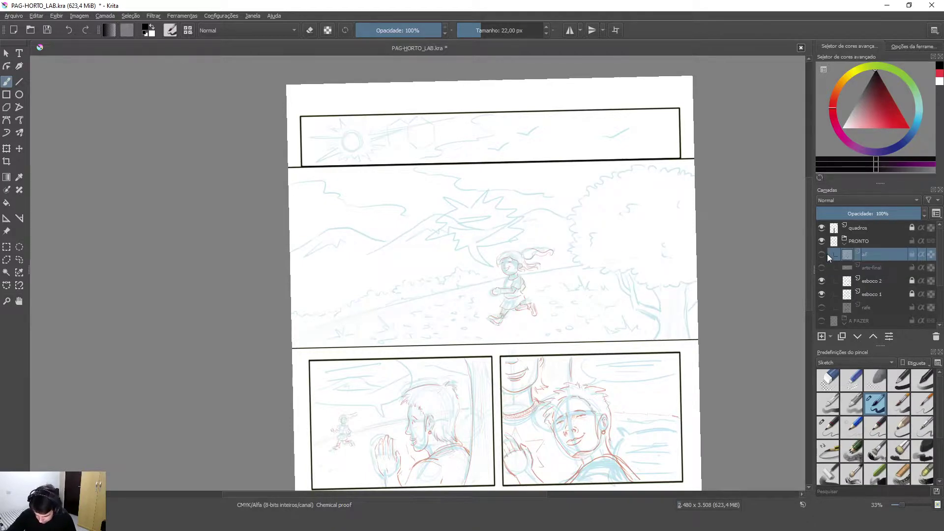
left_click(821, 254)
left_click_drag(692, 296, 510, 264)
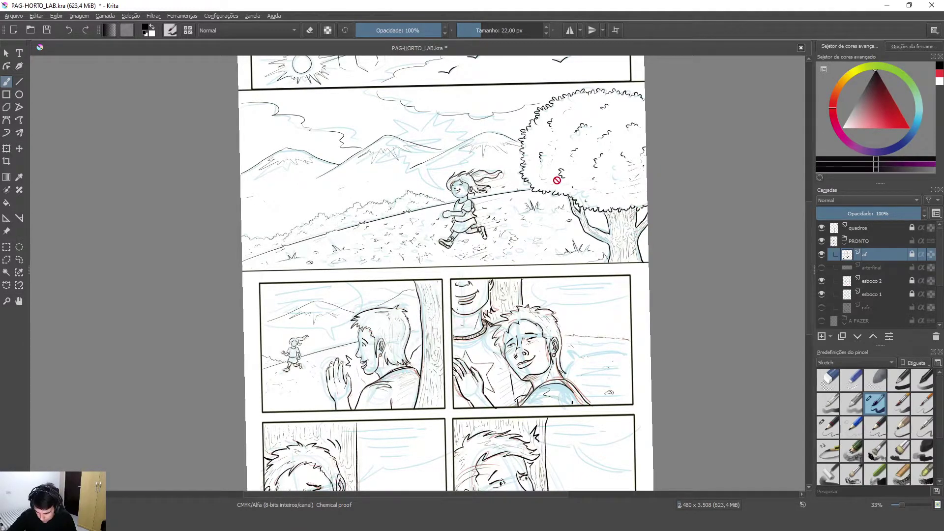
- Hide the esboco 1 and esboco 2 sketch layers, leaving the af line art displayed without the blue sketch
scroll(548, 179, "up", 2)
scroll(548, 179, "down", 1)
scroll(550, 180, "down", 2)
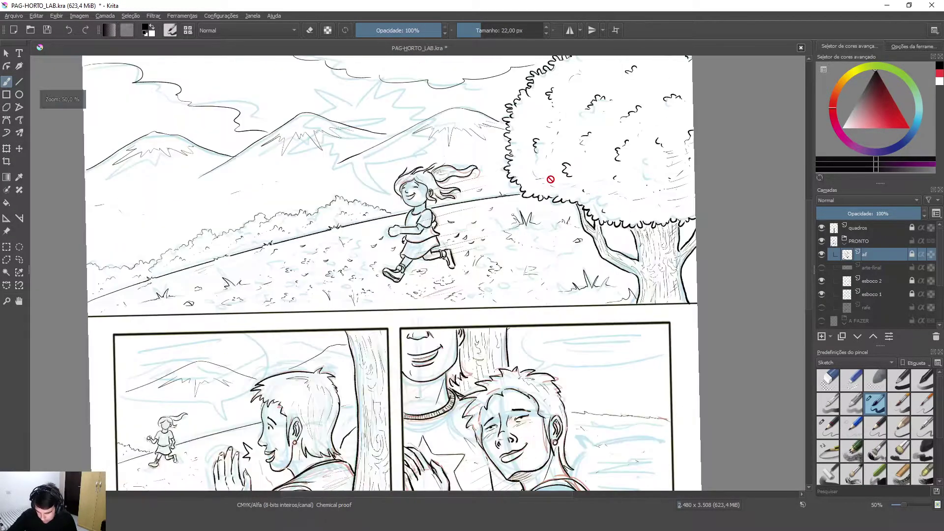
scroll(552, 178, "up", 2)
scroll(557, 180, "down", 2)
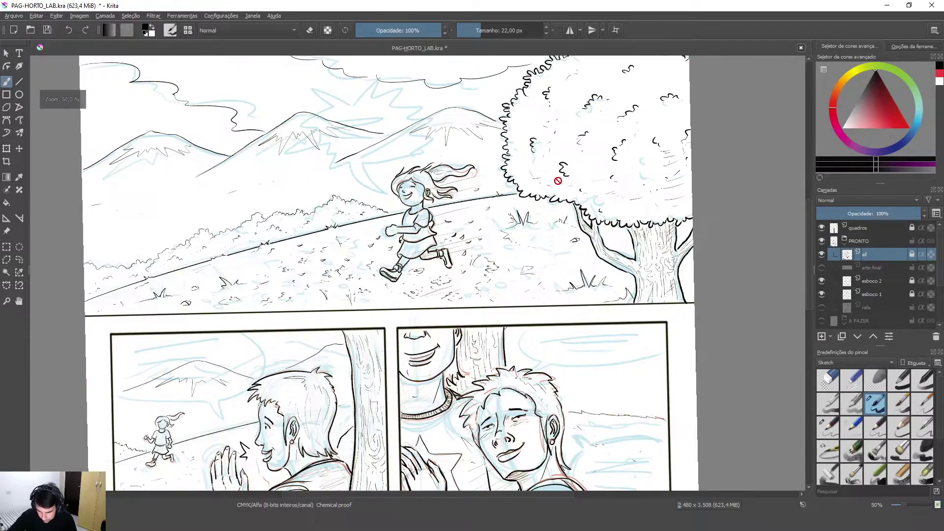
scroll(421, 192, "up", 2)
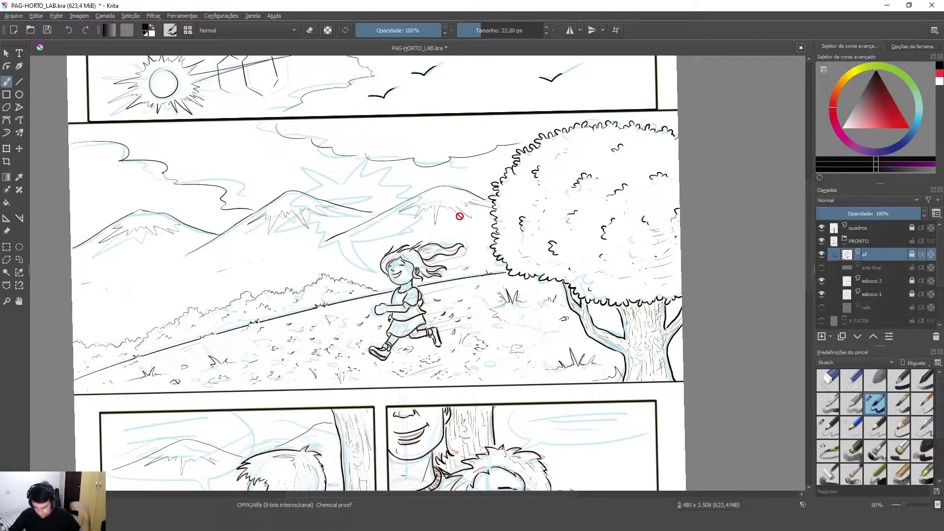
left_click(822, 293)
left_click(821, 282)
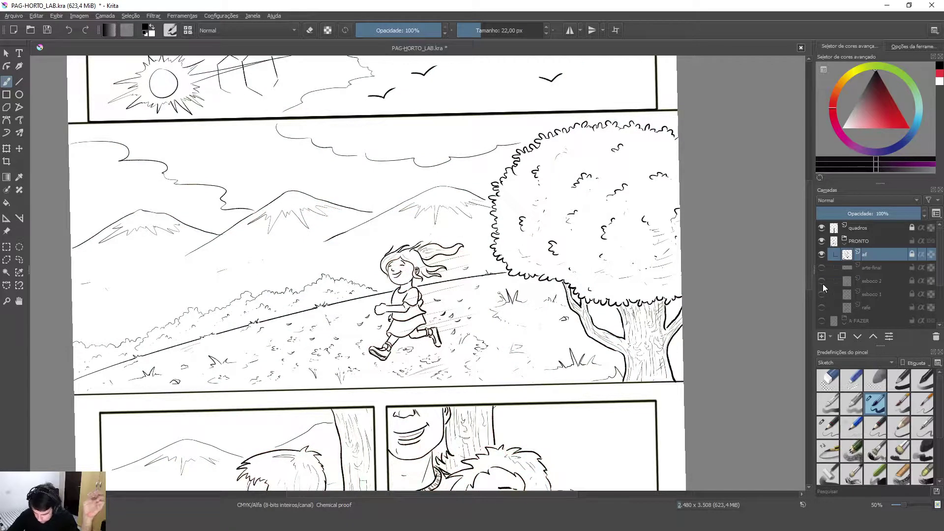
left_click(911, 253)
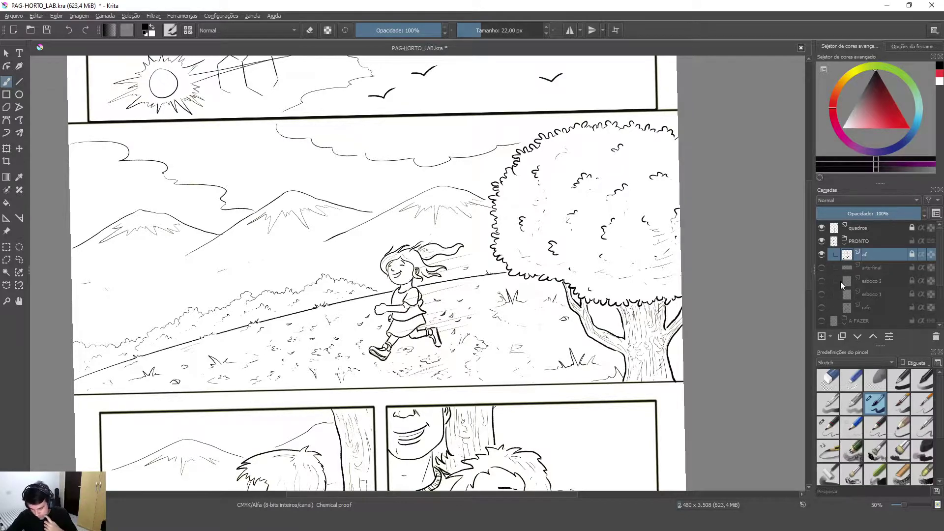
- Review the whole inked page and hide the Background layer to view the line art over transparency
scroll(542, 274, "down", 2)
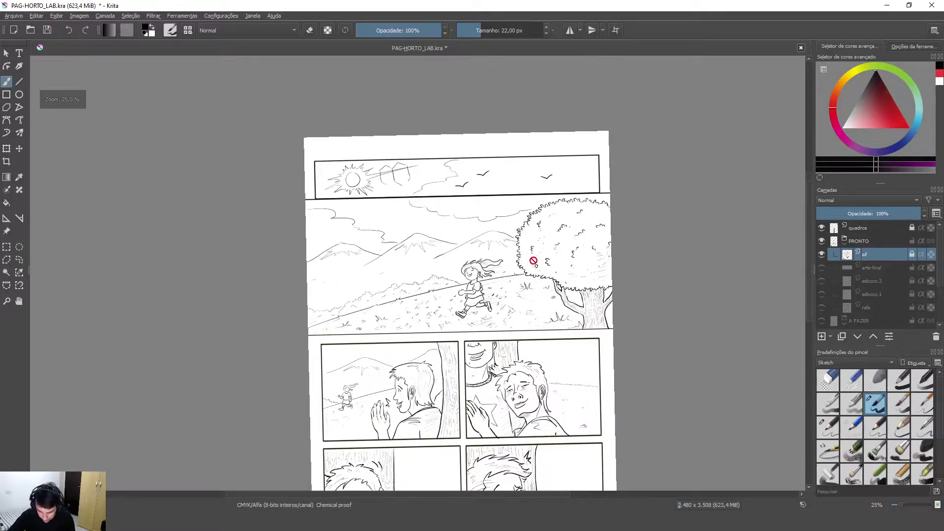
scroll(518, 236, "down", 5)
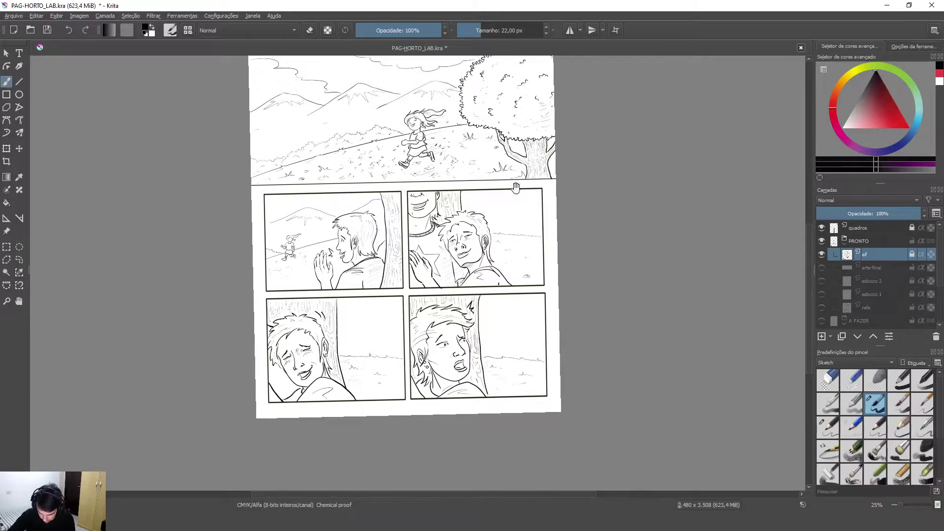
left_click_drag(578, 176, 596, 177)
left_click_drag(472, 162, 486, 228)
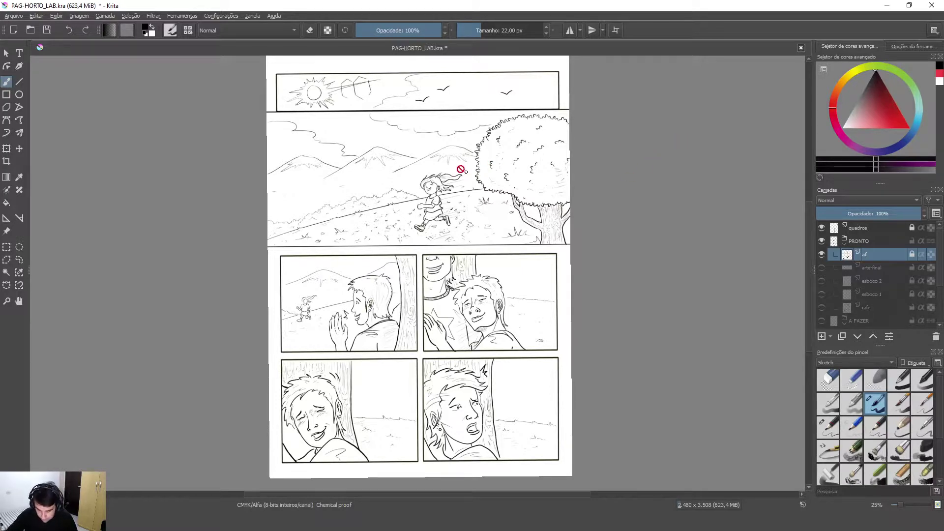
scroll(924, 267, "down", 5)
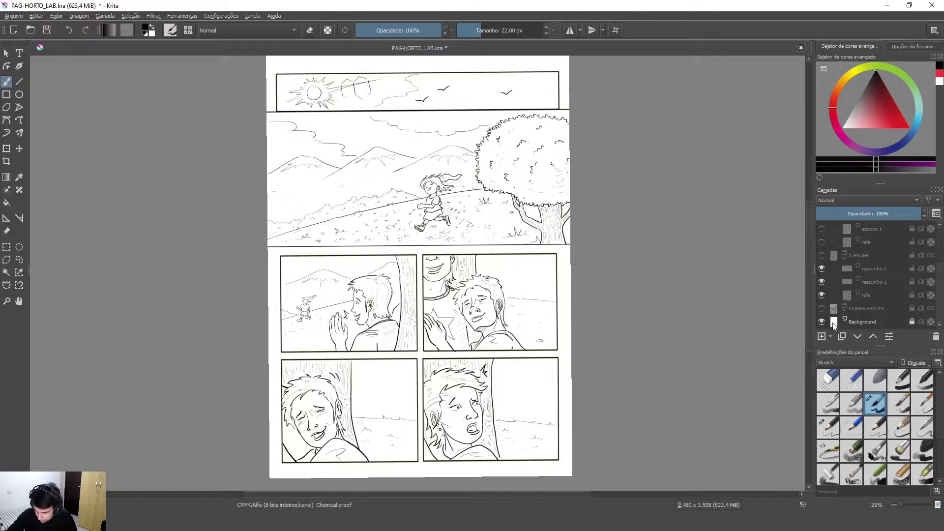
left_click(821, 322)
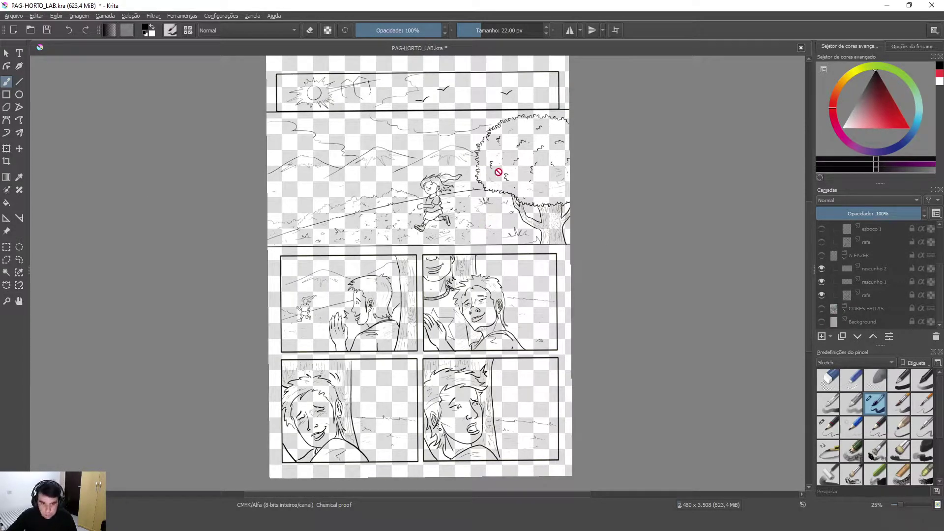
- Examine the tree branch and trunk outlines up close over transparency, comparing the thick contours with the thin bark lines
scroll(543, 221, "up", 6)
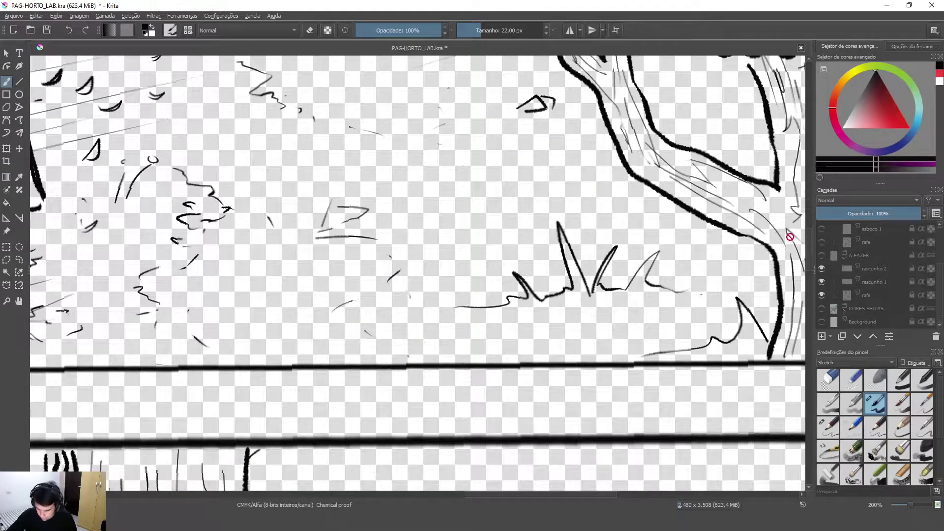
scroll(672, 221, "down", 3)
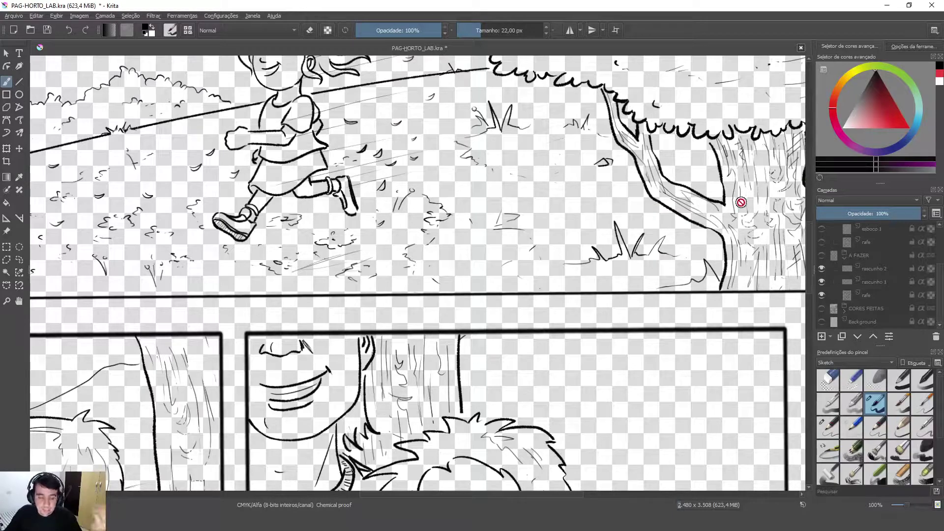
scroll(675, 193, "up", 5)
scroll(676, 193, "down", 3)
scroll(675, 193, "up", 3)
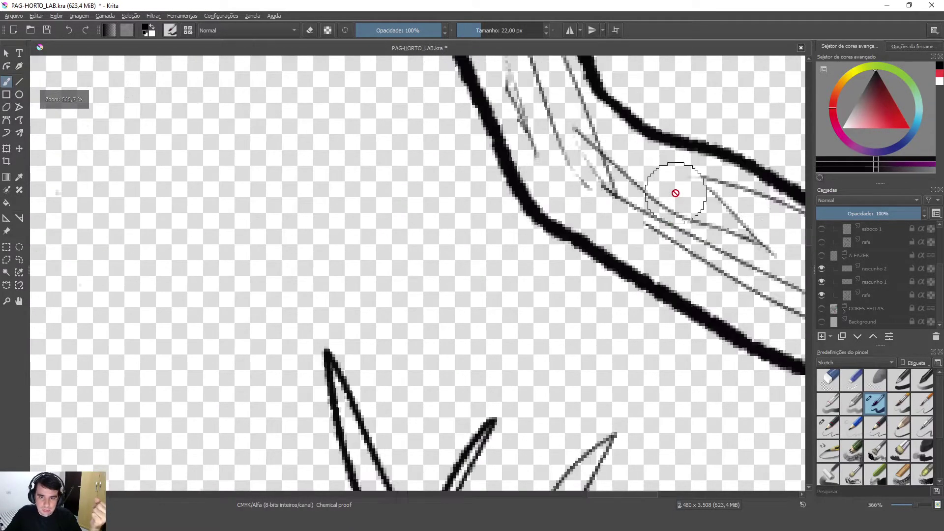
scroll(675, 193, "up", 2)
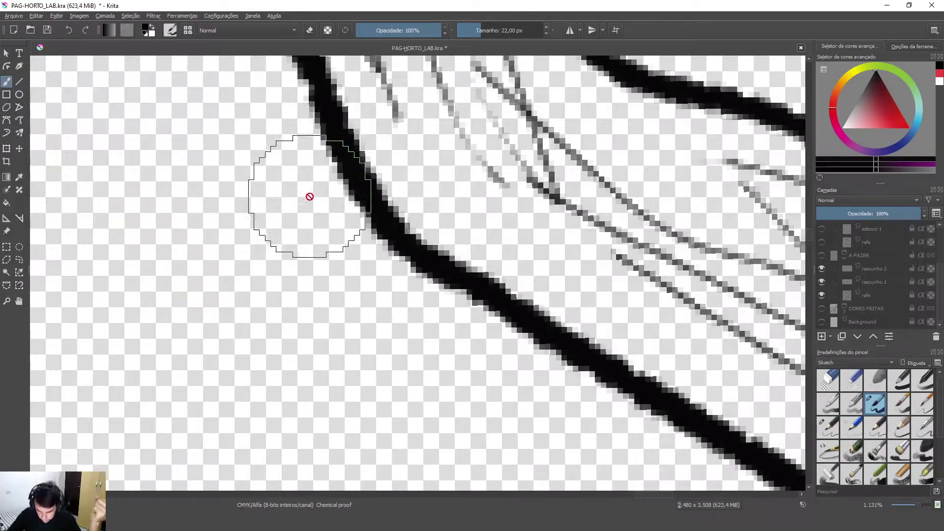
scroll(357, 244, "down", 5)
scroll(356, 244, "up", 2)
scroll(357, 244, "down", 2)
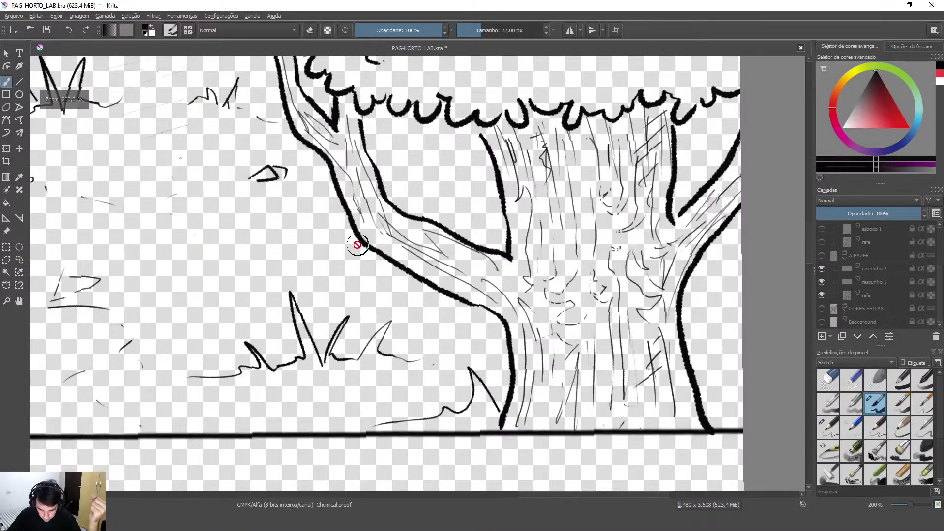
scroll(357, 243, "up", 5)
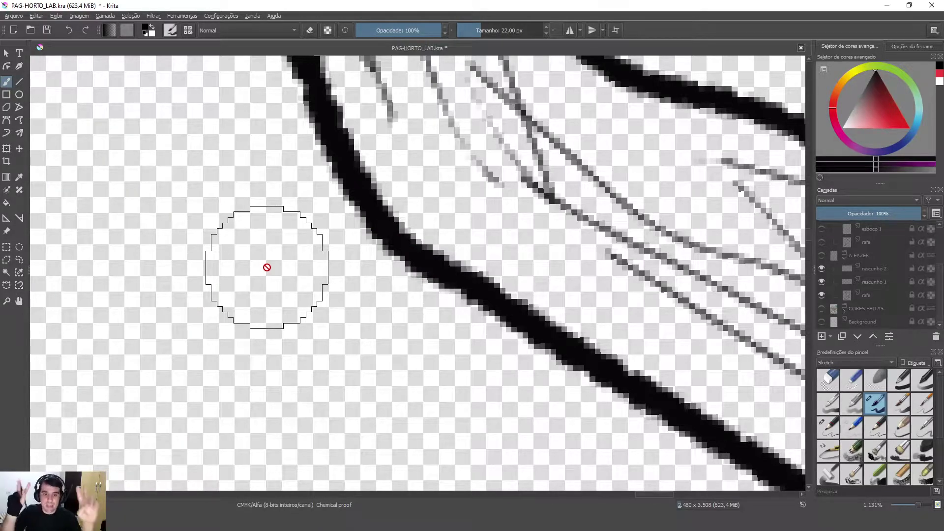
- Toggle the Background layer's visibility to compare the line edges with and without white, leaving the layer shown
left_click(821, 323)
left_click(822, 323)
left_click(822, 322)
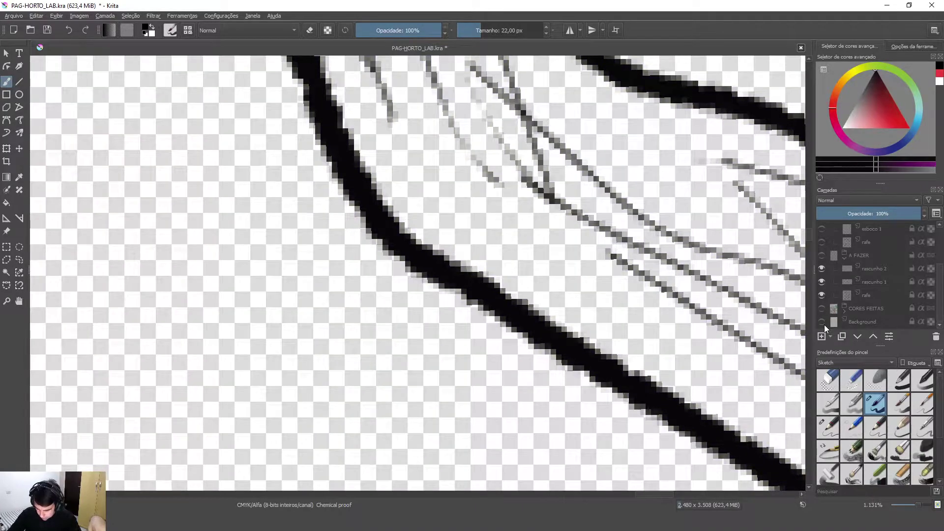
left_click(821, 323)
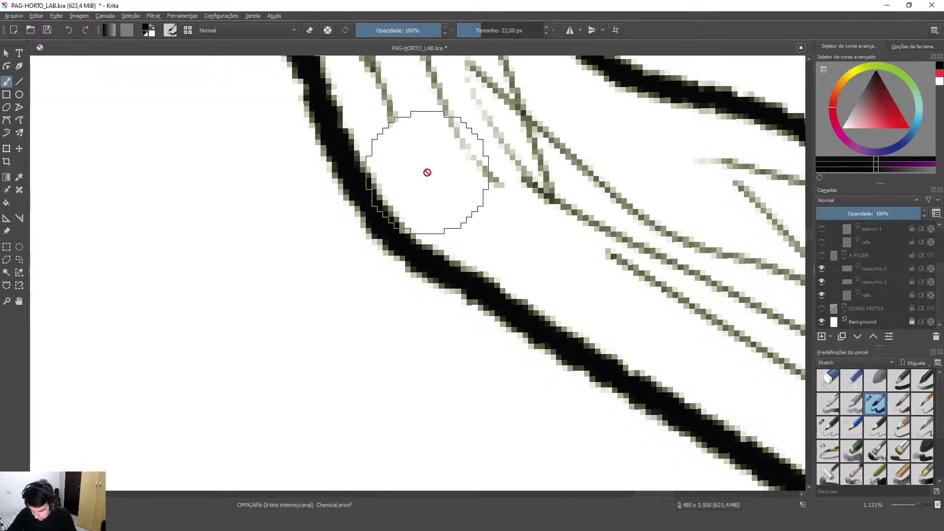
- Return to a page overview and expand the CORES FEITAS group to list its colour layers
scroll(426, 172, "down", 10)
scroll(427, 172, "up", 3)
scroll(426, 172, "down", 3)
left_click_drag(239, 226, 300, 244)
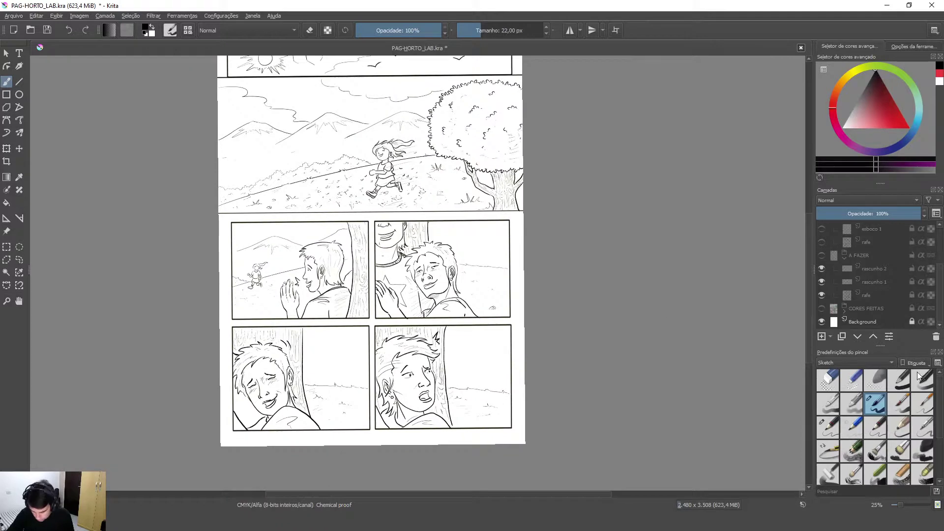
left_click(872, 305)
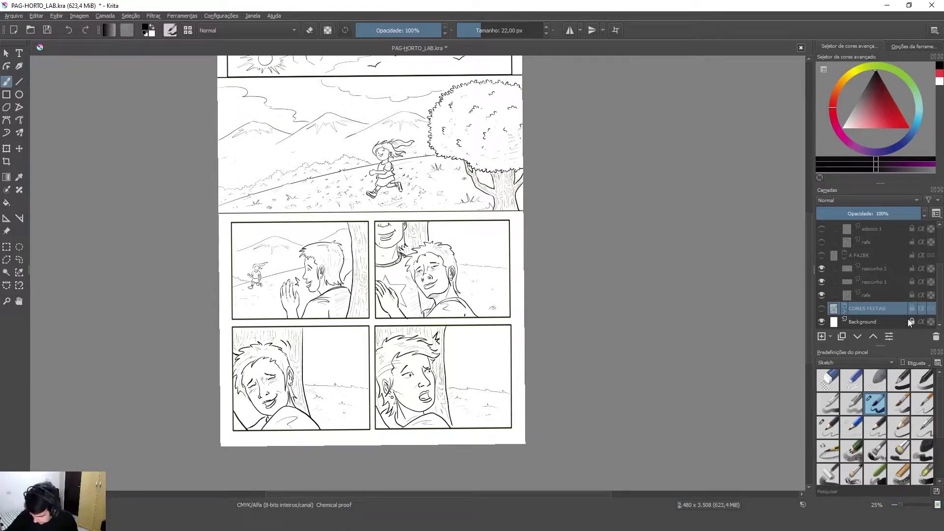
mouse_move(886, 315)
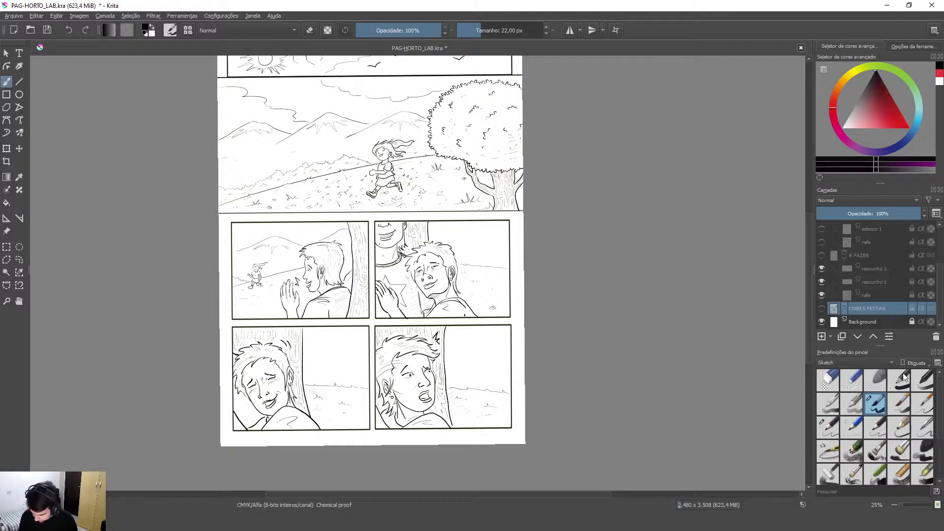
left_click(844, 311)
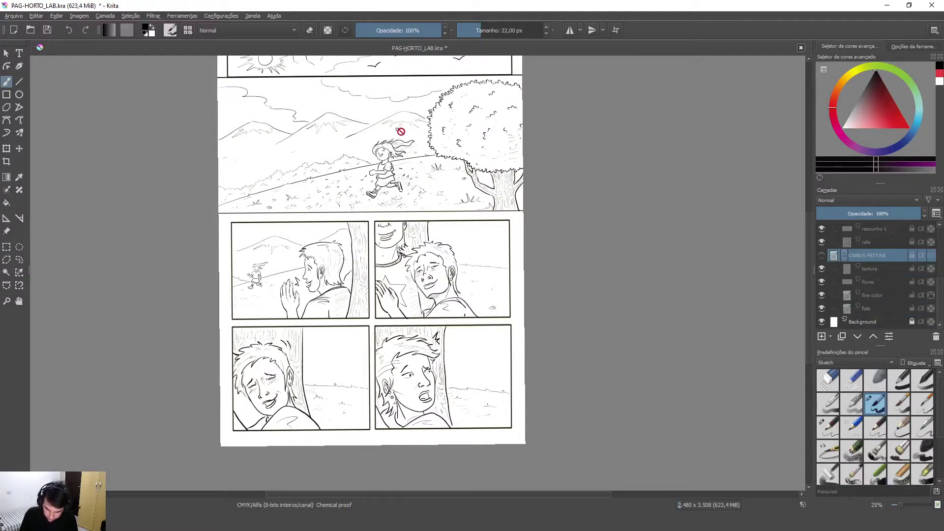
- Add a new paint layer directly above the Background layer
left_click(880, 322)
left_click(821, 336)
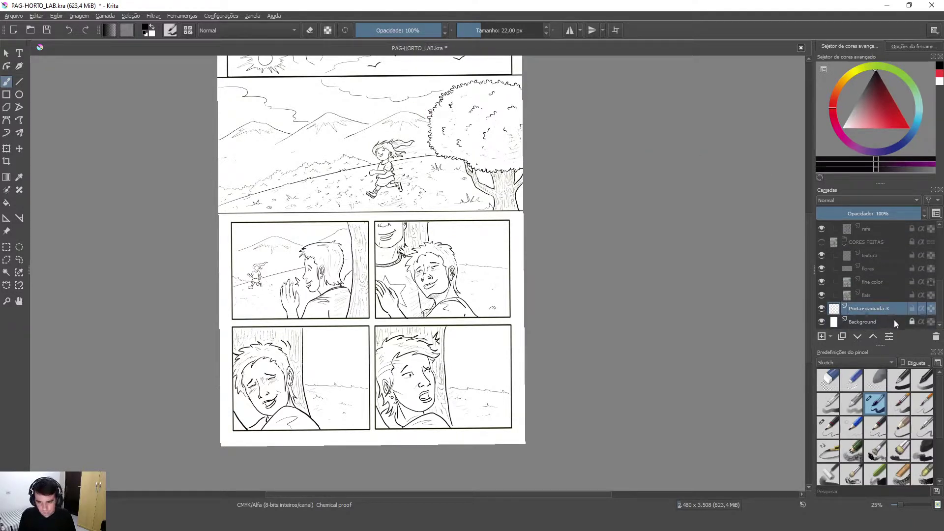
left_click(910, 321)
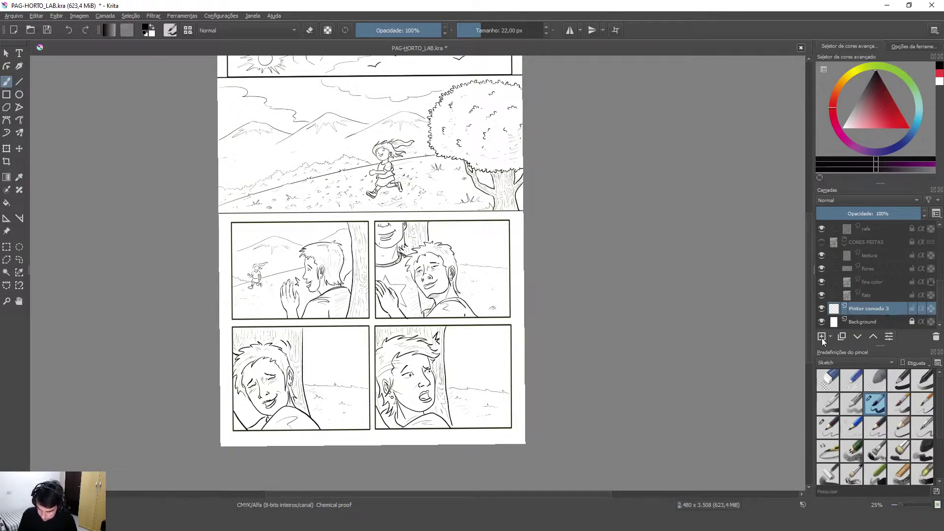
- Make a rectangular selection around the wide running-girl panel, extending it past both page edges and down to the panel's lower border
mouse_move(404, 138)
left_mouse_down()
mouse_move(440, 193)
mouse_move(470, 205)
mouse_move(479, 223)
left_mouse_up()
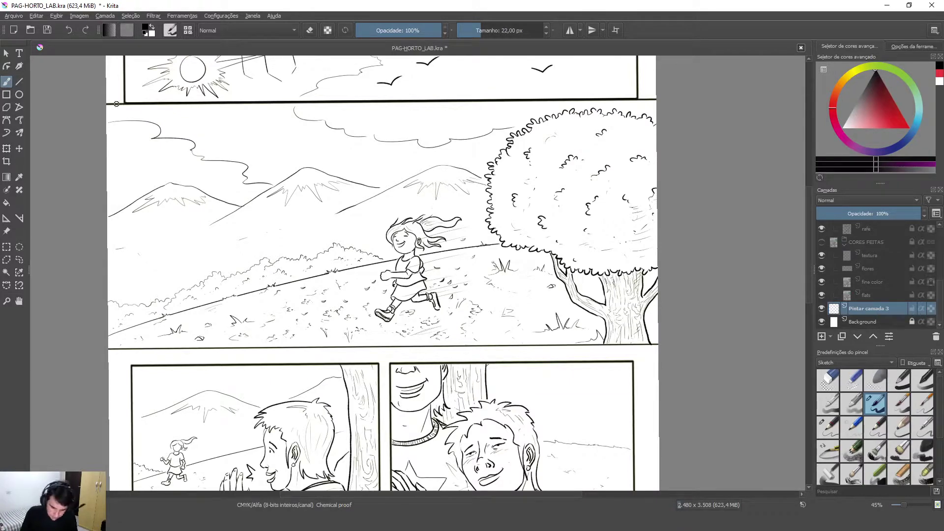
key("m")
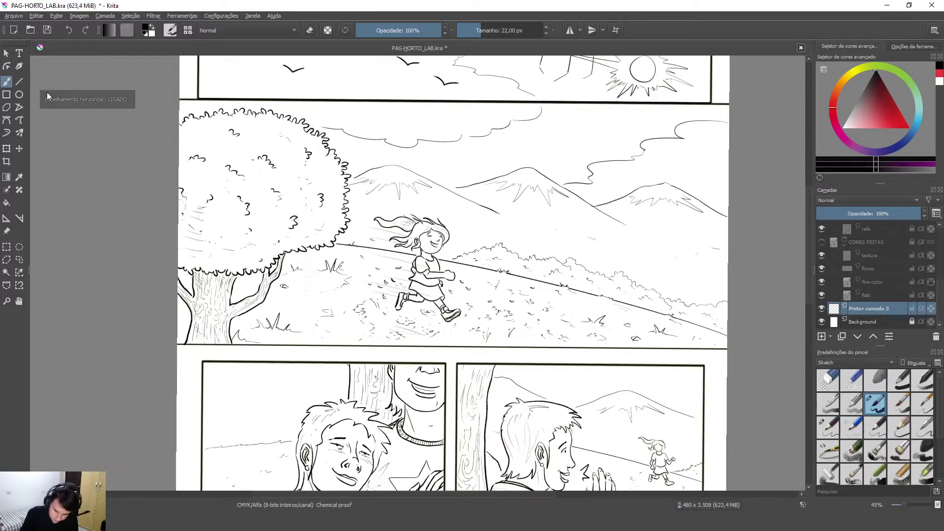
key("m")
left_click(6, 246)
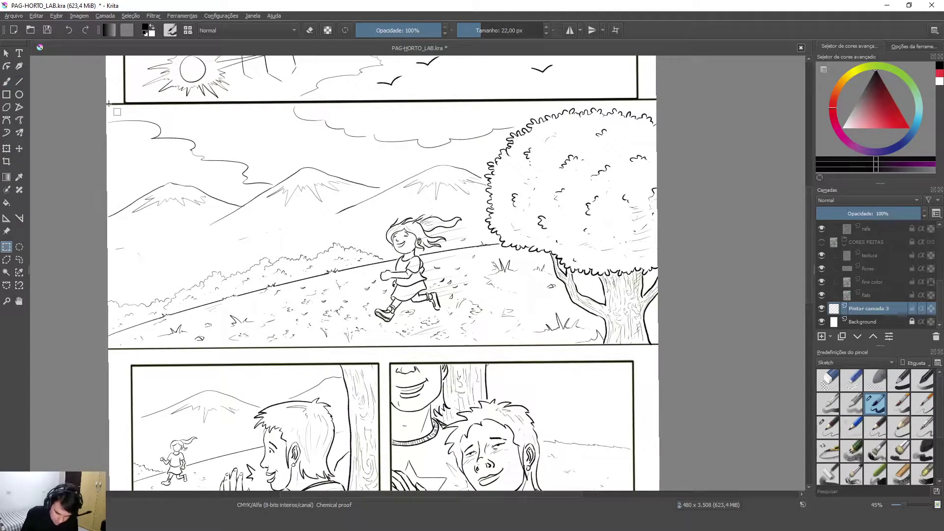
left_click_drag(107, 103, 687, 341)
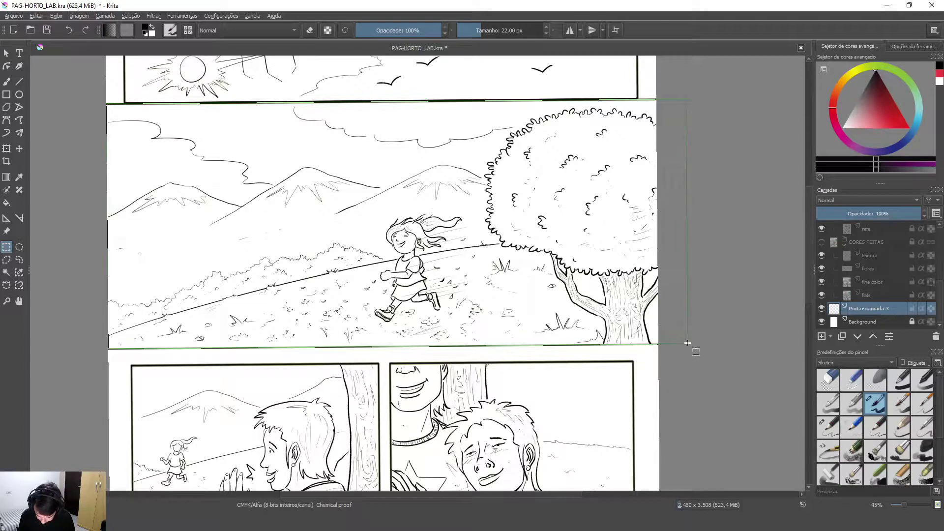
left_click_drag(28, 205, 27, 282)
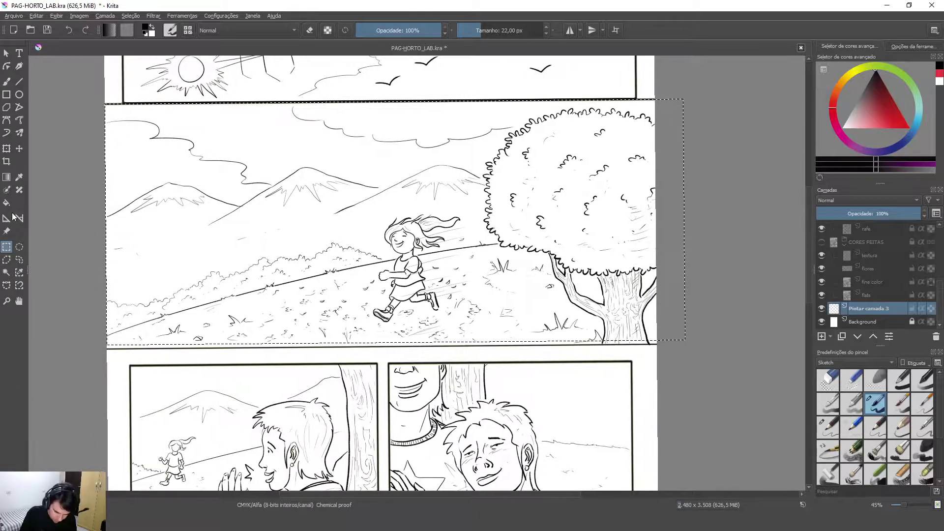
left_click_drag(88, 268, 434, 317)
left_click_drag(694, 344, 693, 344)
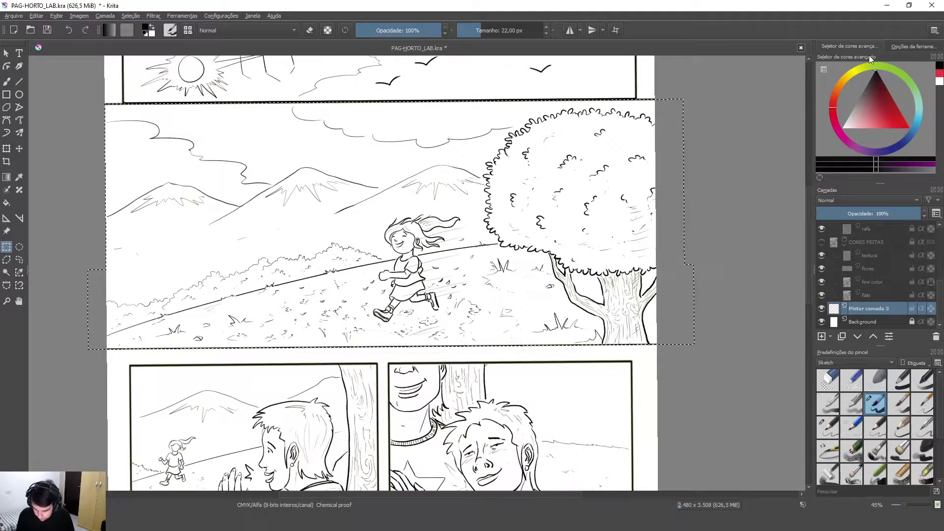
- Choose a light, muted cyan-blue as the foreground colour
left_click_drag(916, 123, 920, 108)
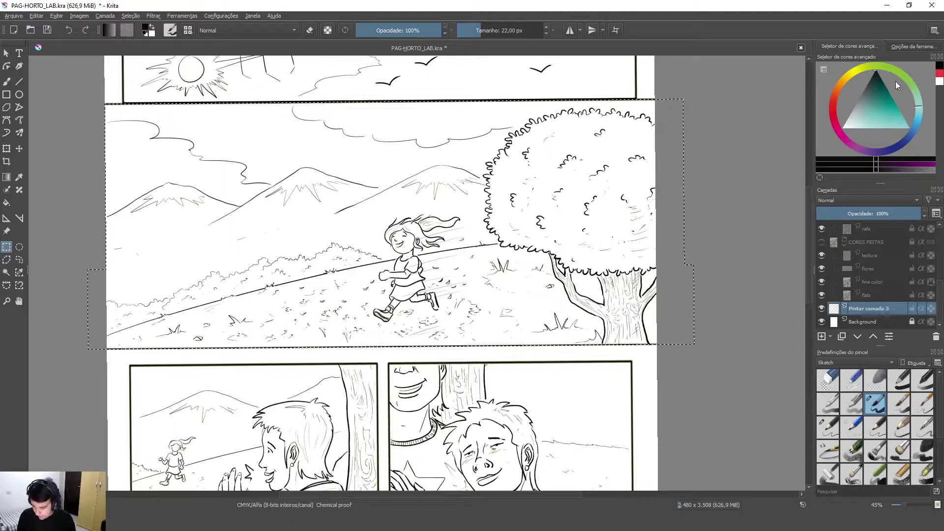
left_click(837, 90)
mouse_move(835, 87)
left_mouse_down()
mouse_move(877, 62)
mouse_move(921, 125)
mouse_move(918, 117)
left_mouse_up()
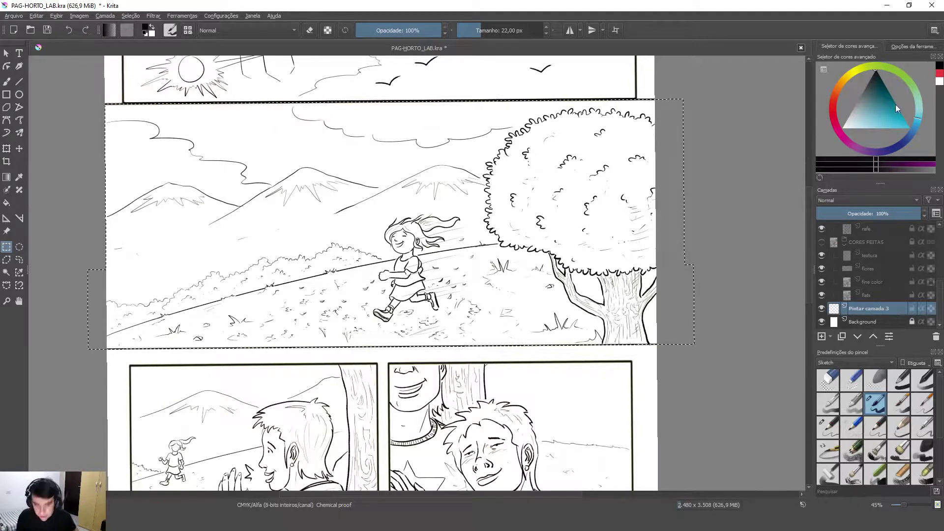
mouse_move(922, 118)
left_mouse_down()
mouse_move(921, 108)
mouse_move(908, 111)
mouse_move(890, 129)
mouse_move(889, 110)
mouse_move(912, 128)
mouse_move(924, 170)
left_mouse_up()
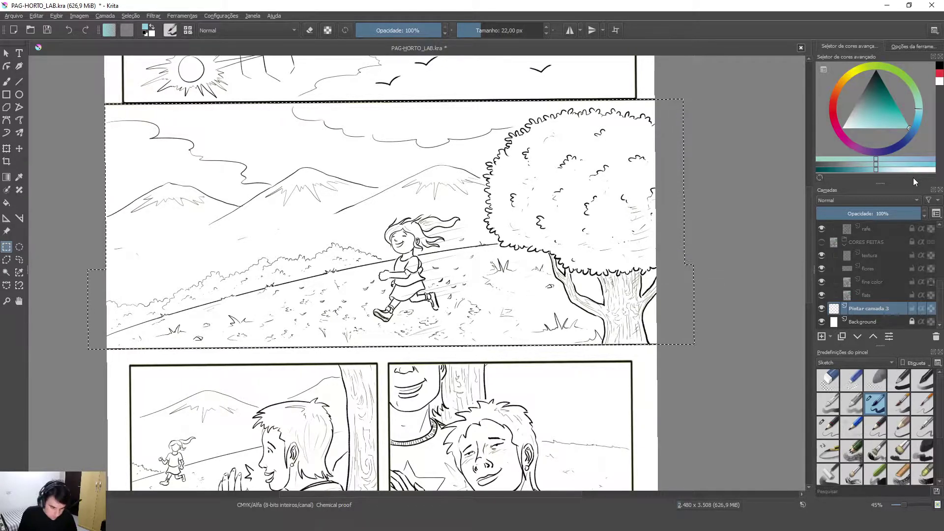
- Delete the empty paint layer above the Background layer
key("shift+Delete")
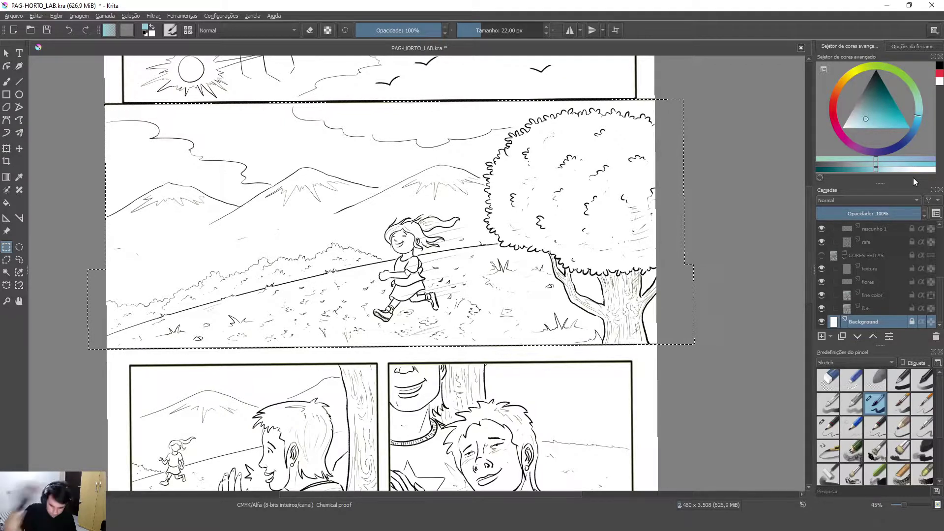
key("ctrl+shift+a")
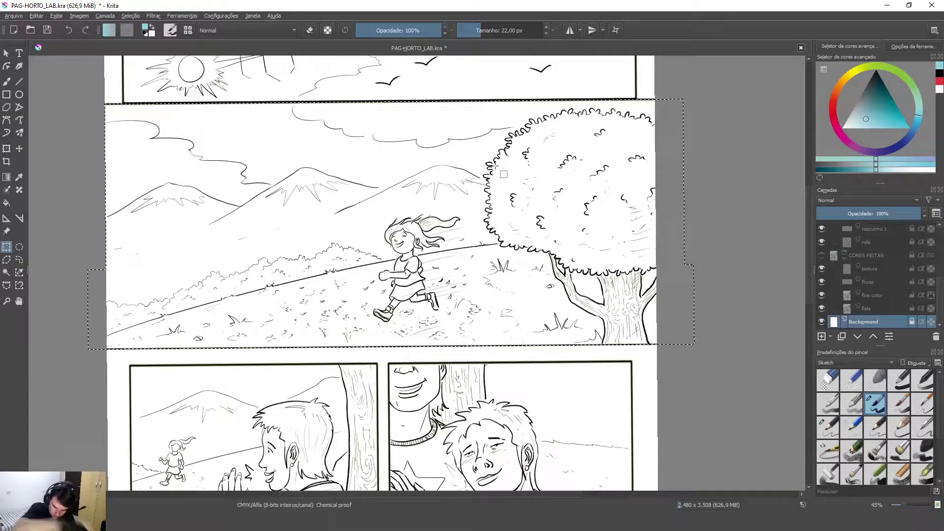
- Reset the colours to black and white, add a paint layer directly above Background, and fill the panel selection with white
left_click(496, 167, "ctrl")
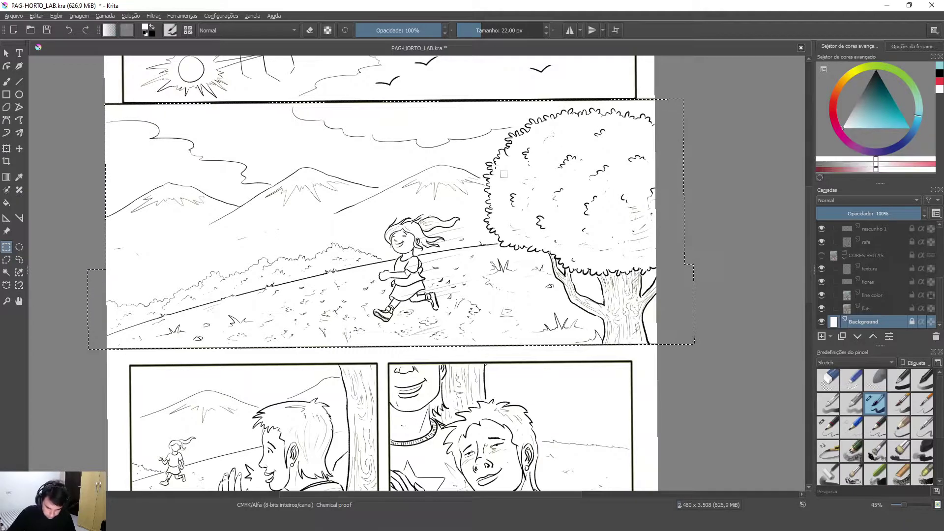
key("d")
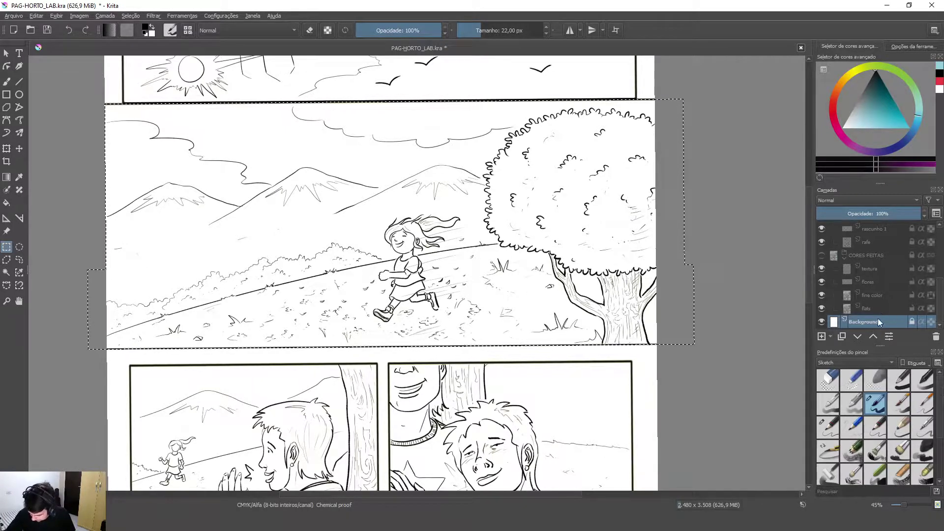
left_click(823, 335)
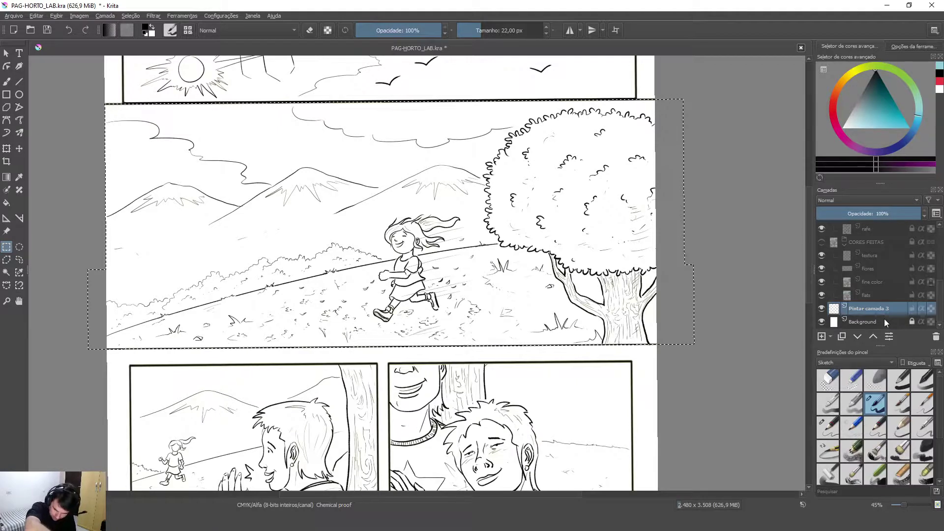
key("x")
key("x")
key("BackSpace")
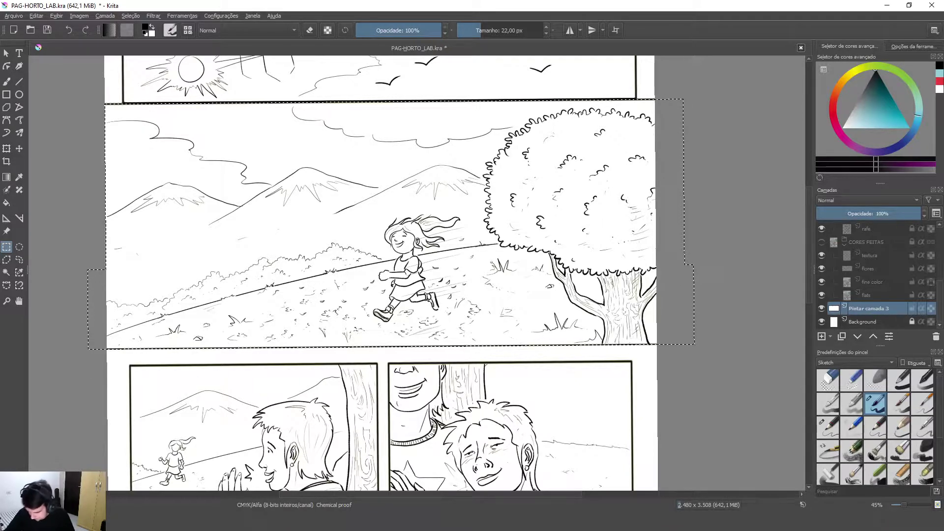
- Recolour the selected running-girl panel from a saturated teal trial fill to a light cyan-blue and clear the selection
left_click(898, 116)
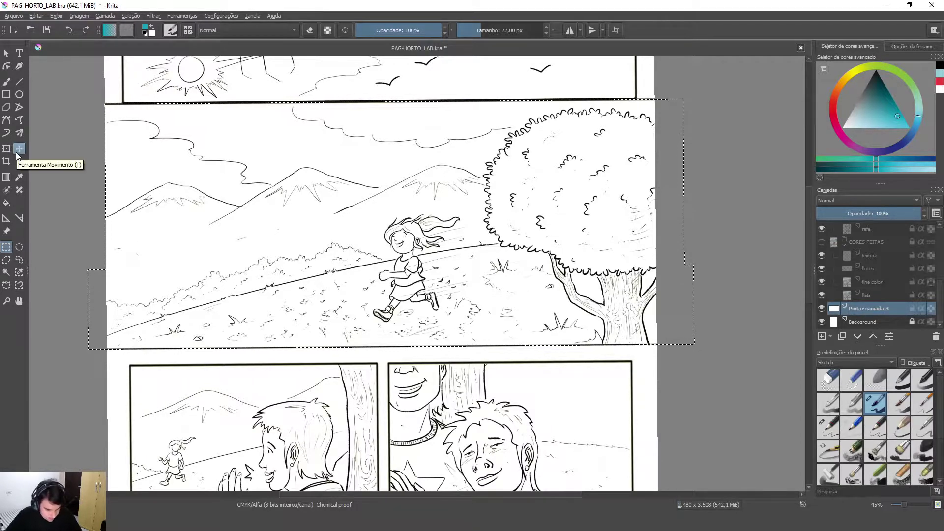
key("shift+BackSpace")
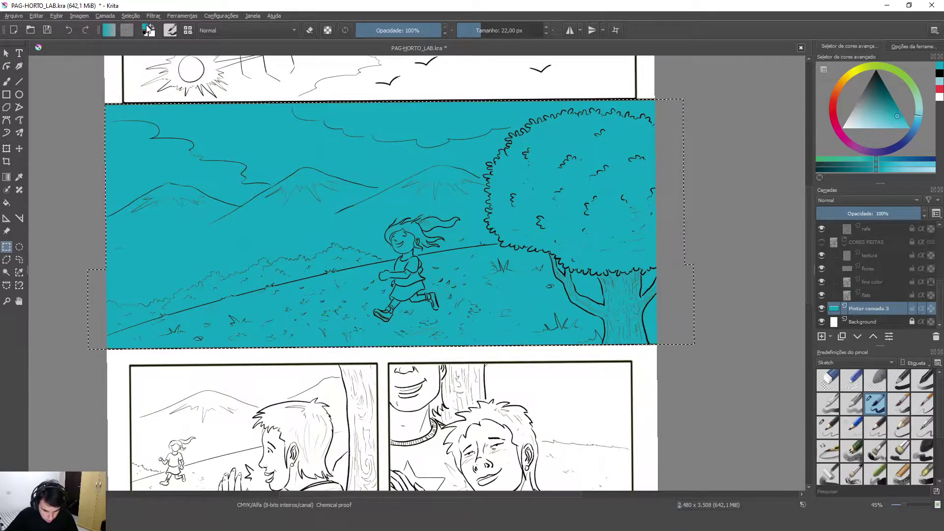
left_click(882, 123)
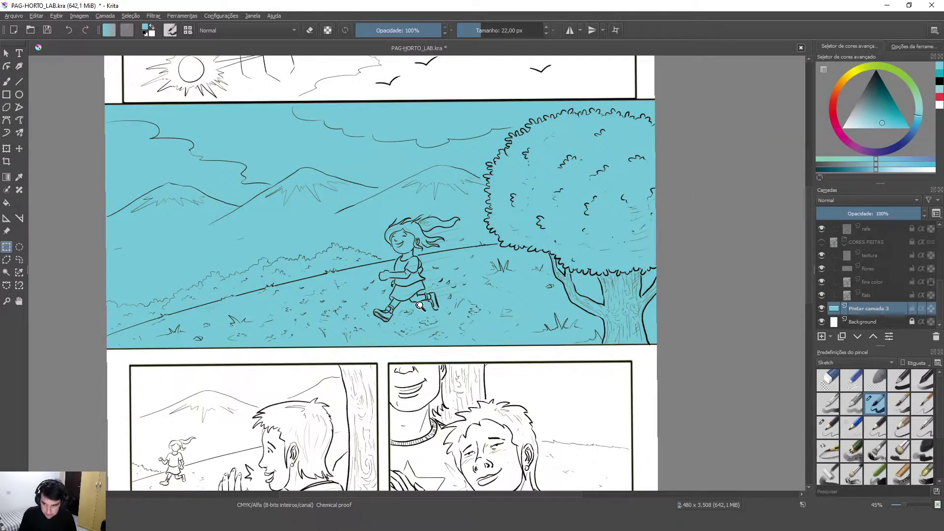
- Make a freehand selection just inside the leafy outline of the tree canopy, extending past the page edge
scroll(468, 263, "up", 4)
left_click(19, 259)
mouse_move(650, 149)
left_mouse_down()
mouse_move(582, 132)
mouse_move(494, 142)
mouse_move(435, 187)
mouse_move(419, 268)
mouse_move(504, 309)
mouse_move(614, 341)
mouse_move(702, 247)
left_mouse_up()
mouse_move(634, 146)
left_mouse_down()
mouse_move(579, 129)
mouse_move(519, 130)
mouse_move(457, 170)
mouse_move(425, 211)
mouse_move(425, 258)
mouse_move(472, 304)
left_mouse_up()
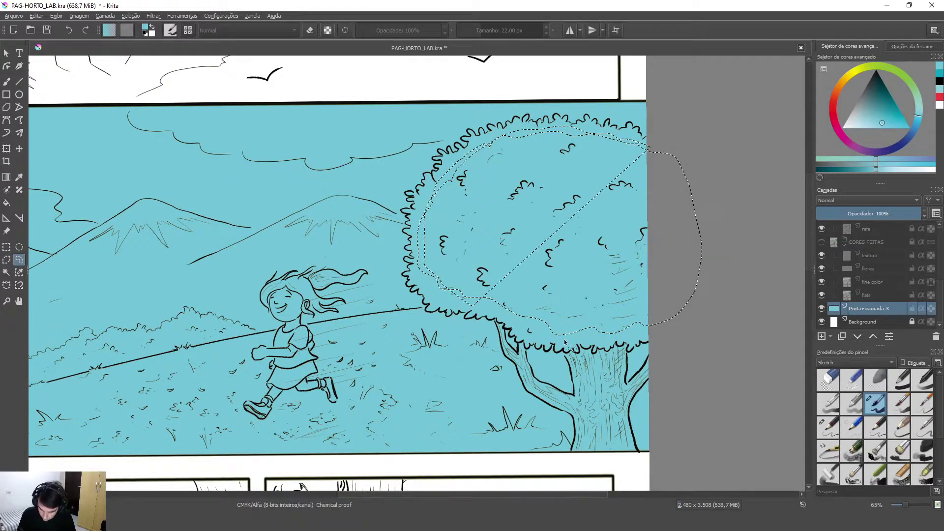
key("ctrl+shift+a")
mouse_move(647, 148)
left_mouse_down()
mouse_move(556, 129)
mouse_move(441, 184)
mouse_move(439, 287)
mouse_move(540, 331)
mouse_move(614, 328)
mouse_move(695, 236)
mouse_move(685, 167)
mouse_move(656, 148)
left_mouse_up()
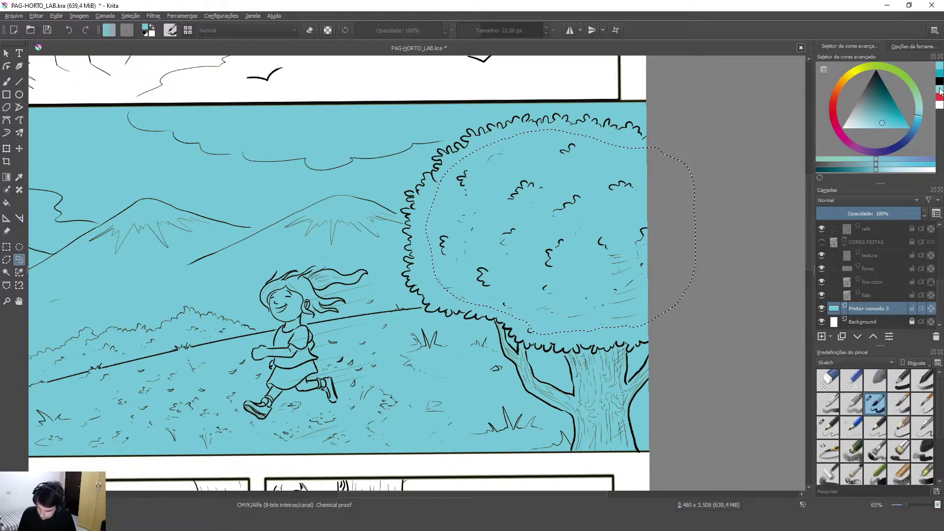
- Fill the selected tree canopy with a medium green and clear the selection
left_click_drag(908, 83, 898, 71)
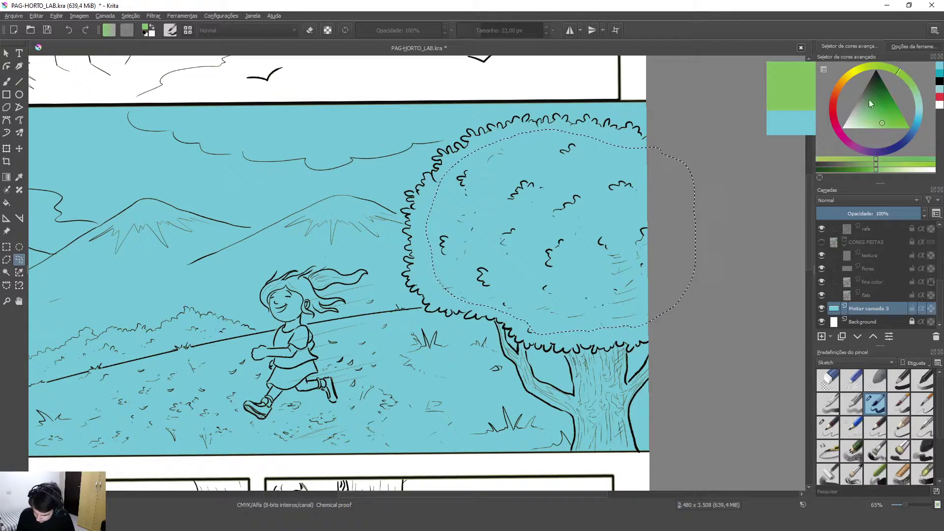
left_click(887, 106)
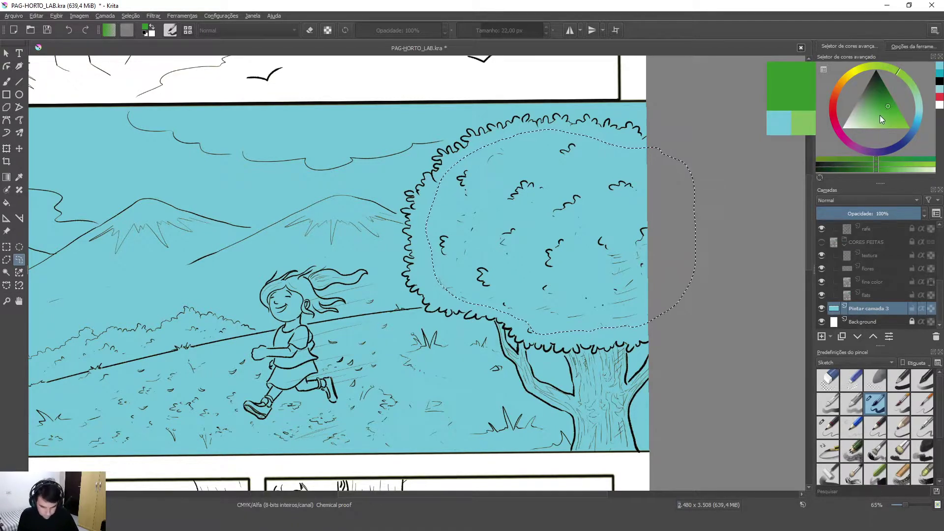
key("shift+BackSpace")
key("ctrl+shift+a")
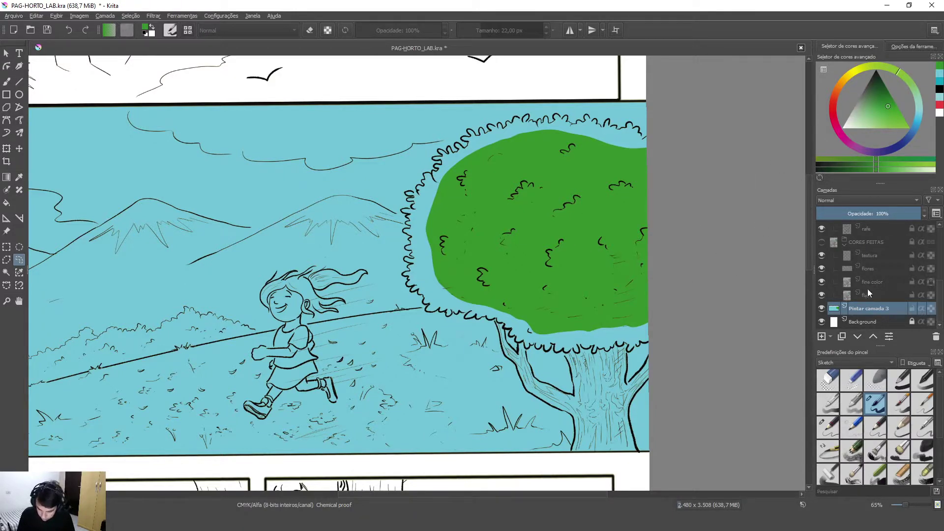
- Select the green canopy area by contiguous colour and refill it with a slightly darker, cooler green
left_click(4, 273)
left_click(618, 210)
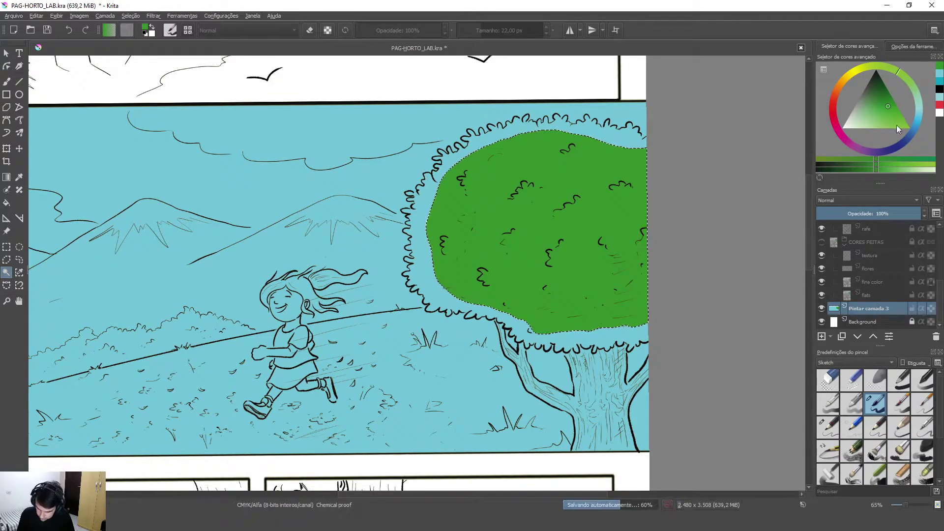
left_click(905, 83)
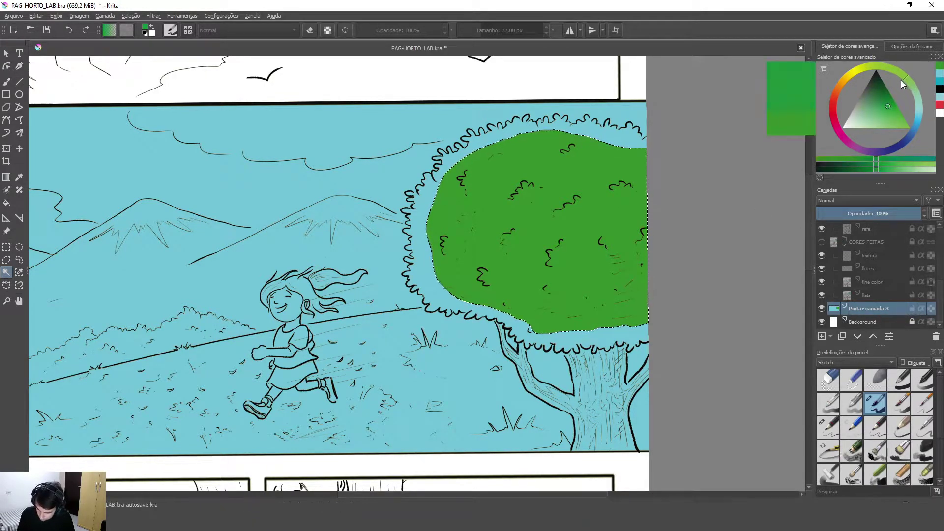
left_click(893, 118)
left_click_drag(893, 119, 881, 102)
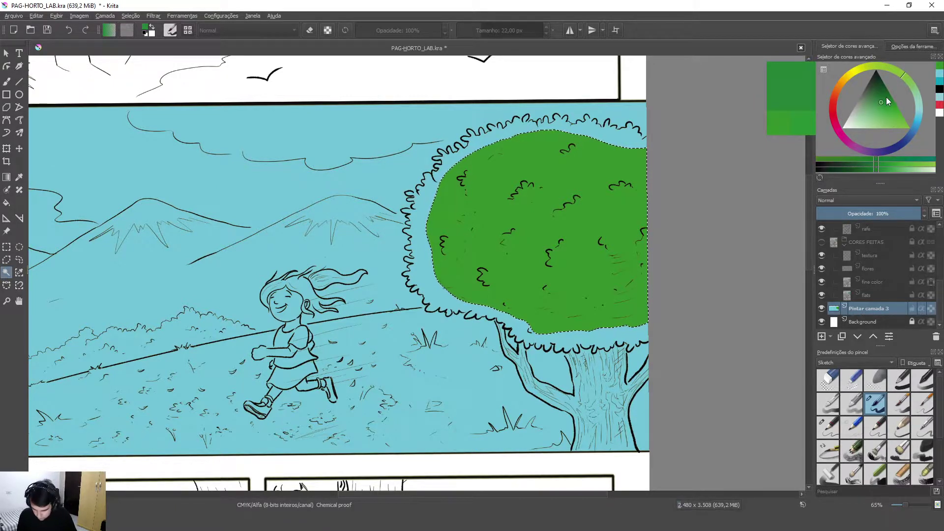
key("BackSpace")
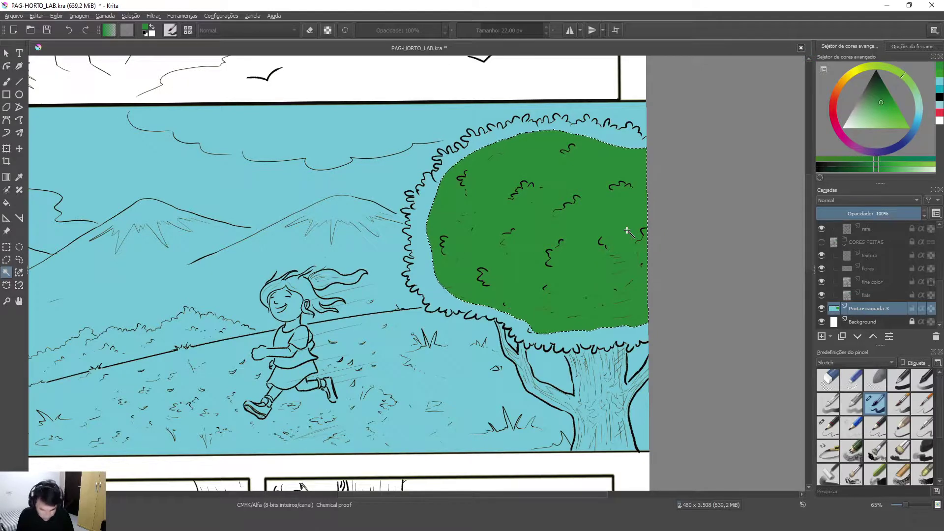
- Apply an HSV/HSL adjustment to the selected canopy with hue 15, saturation -11 and lightness 9
key("ctrl+u")
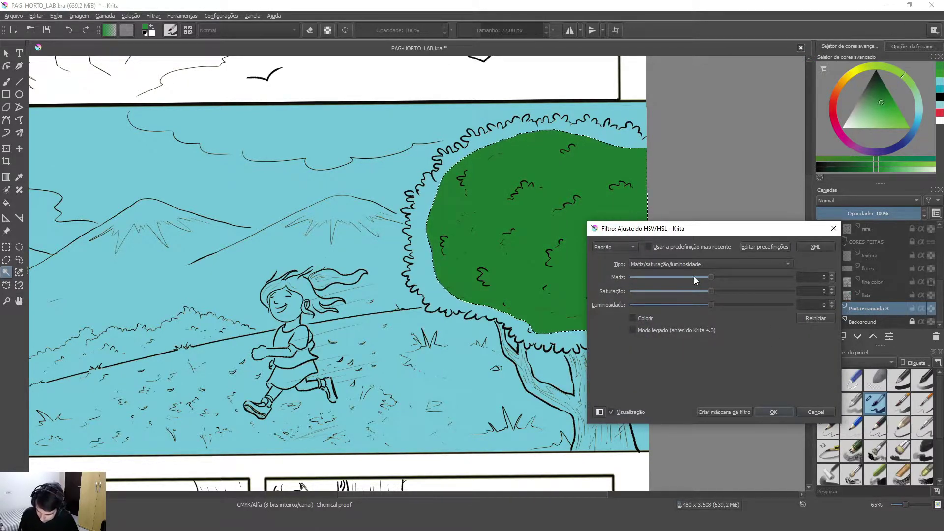
left_click_drag(749, 234, 289, 191)
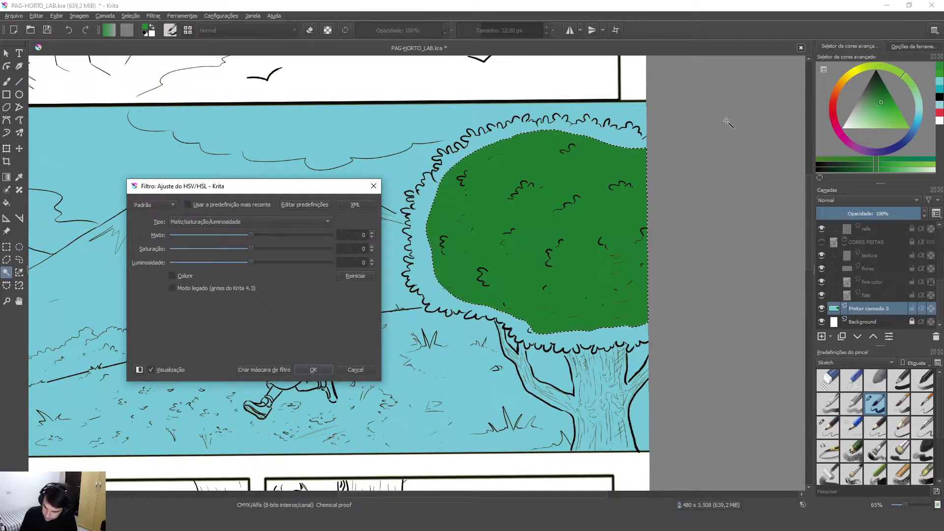
left_click_drag(244, 234, 388, 267)
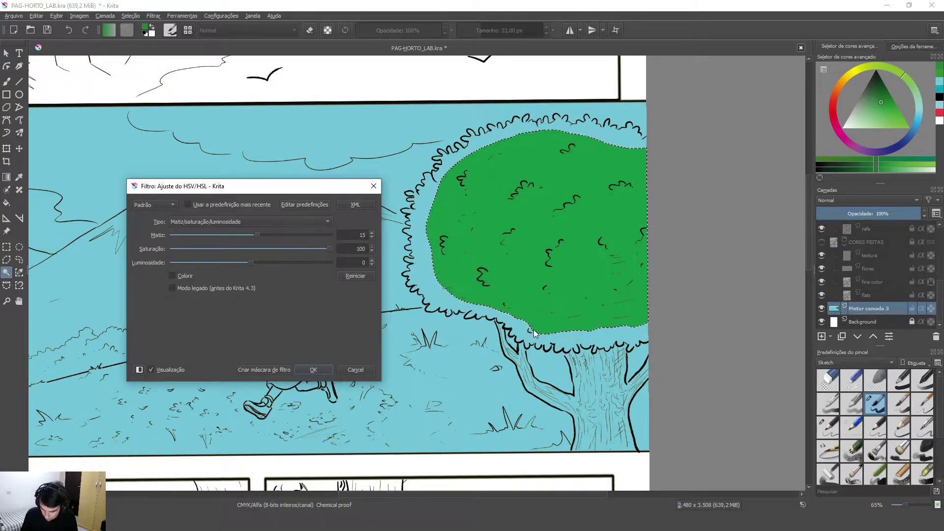
left_click_drag(533, 329, 259, 290)
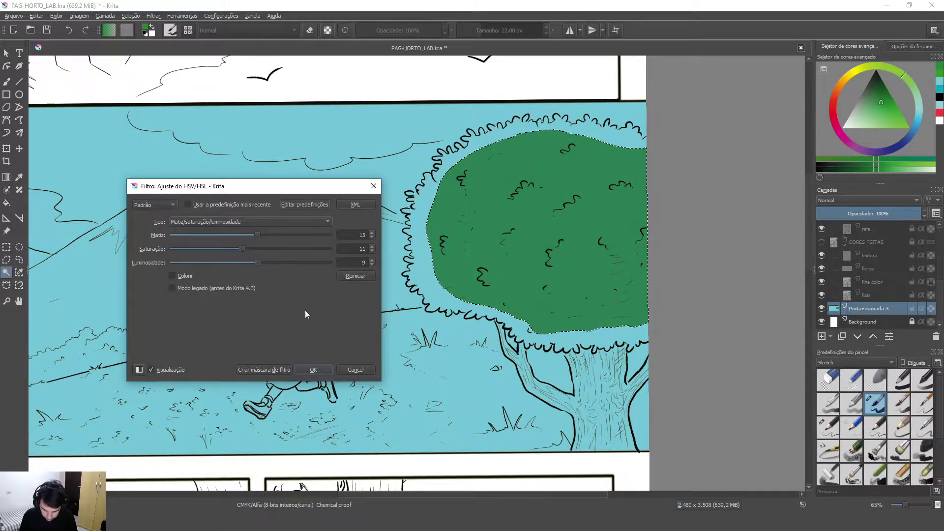
left_click(152, 372)
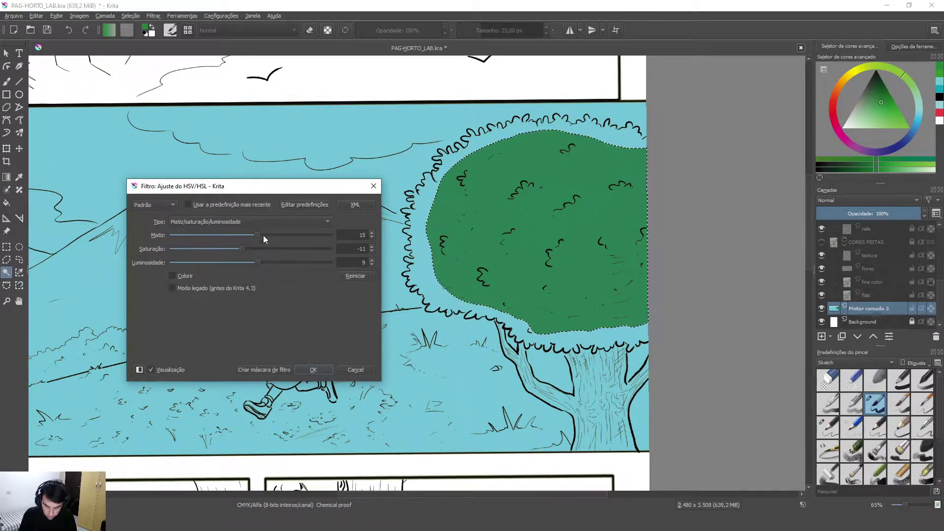
left_click(318, 370)
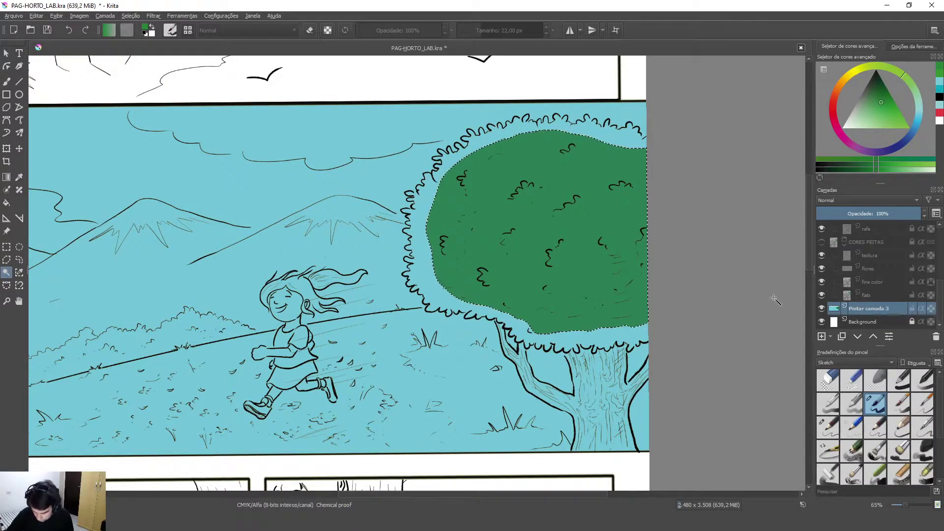
- Show the CORES FEITAS group and hide its fine color, flores and texture layers, leaving only flats visible
scroll(508, 246, "down", 3)
scroll(508, 246, "up", 1)
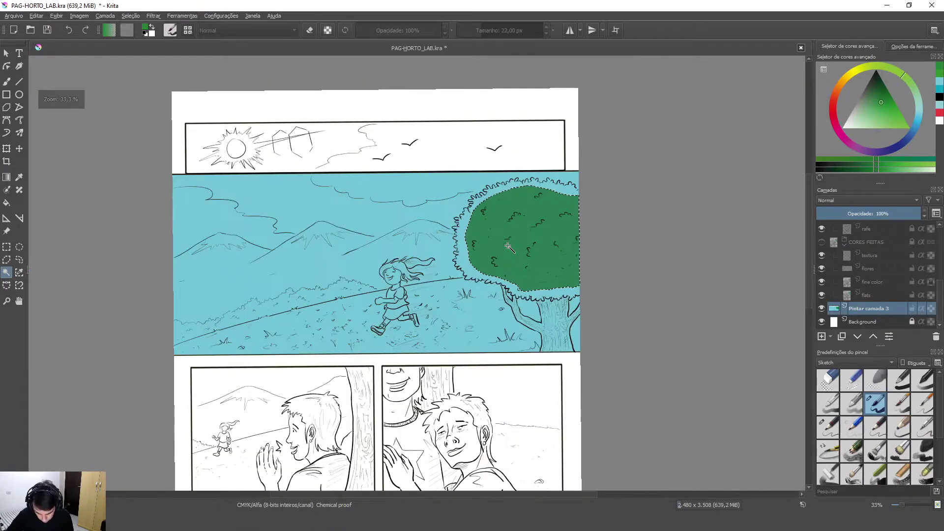
scroll(507, 246, "down", 1)
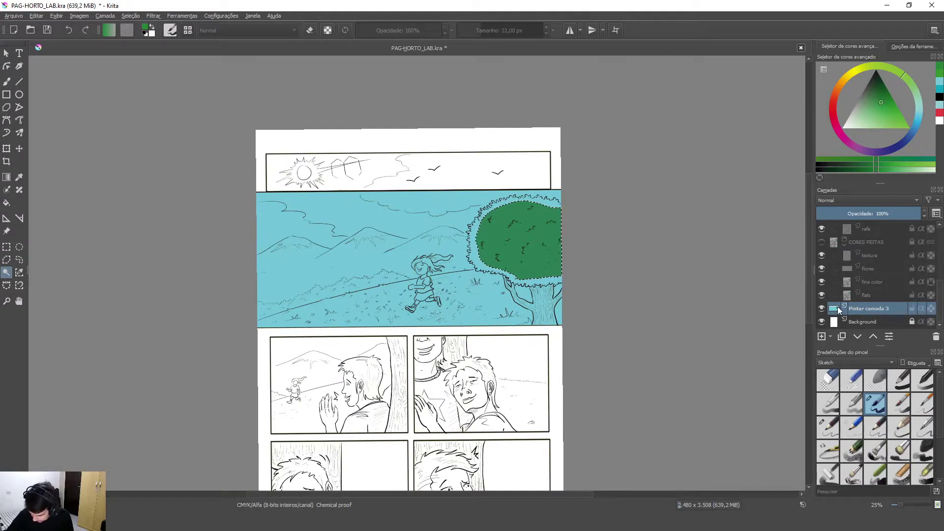
left_click(821, 242)
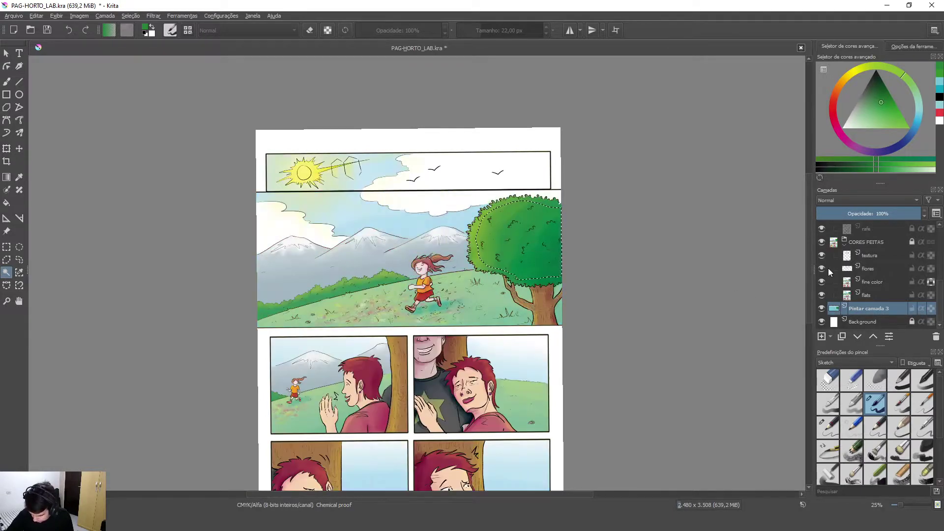
left_click(821, 281)
left_click(821, 268)
left_click(820, 255)
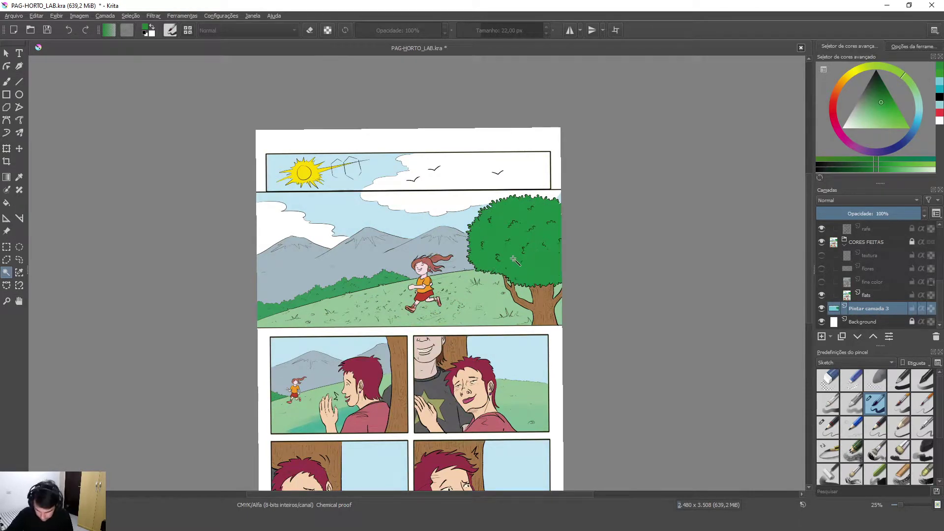
- Examine the finished flat colours across the page's upper panels
scroll(513, 258, "up", 2)
scroll(512, 258, "down", 1)
left_click_drag(359, 338, 361, 216)
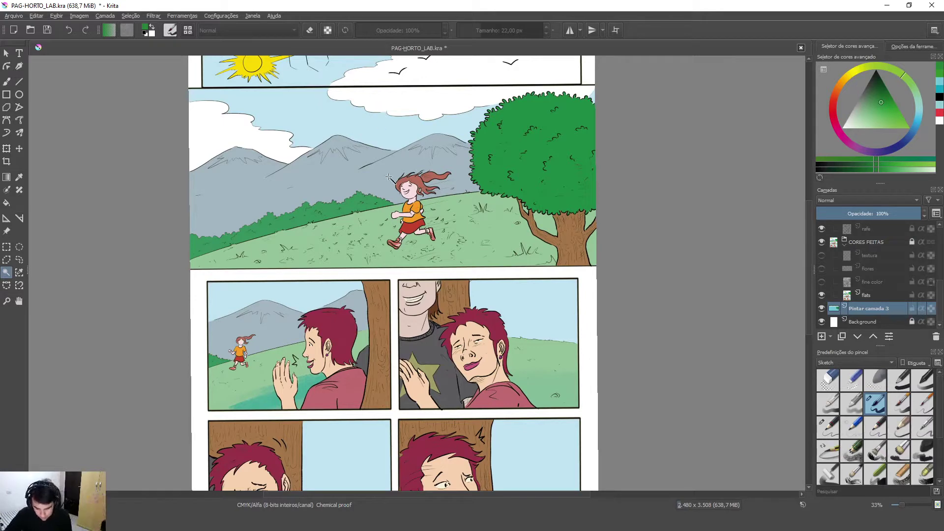
left_click_drag(388, 180, 362, 252)
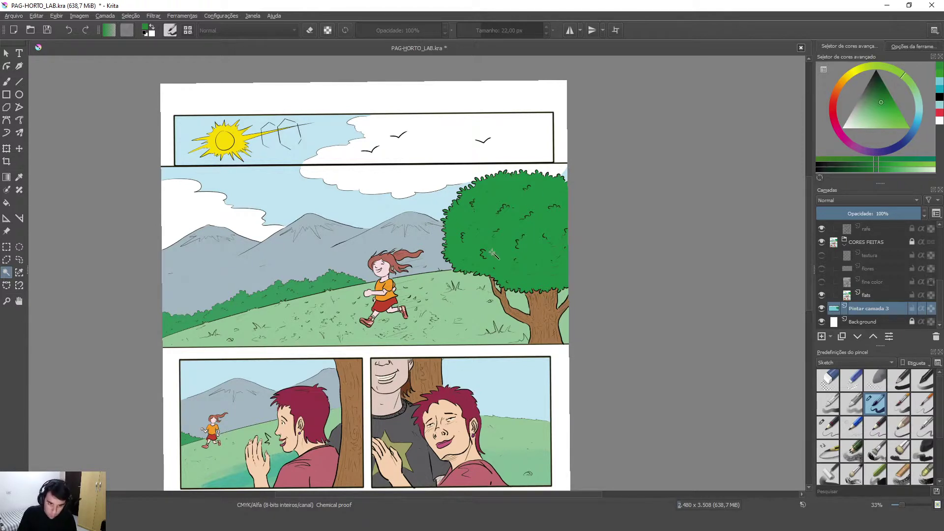
left_click(19, 259)
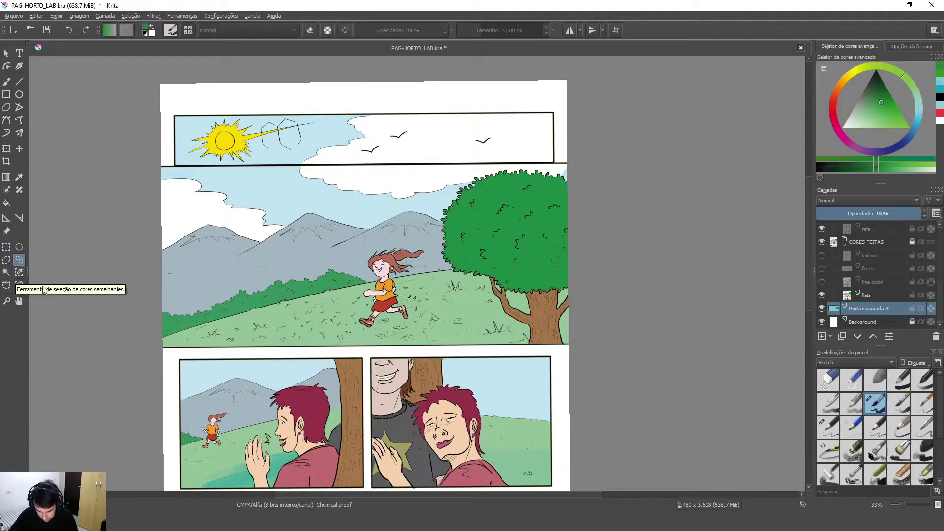
scroll(406, 326, "up", 1)
scroll(406, 325, "down", 2)
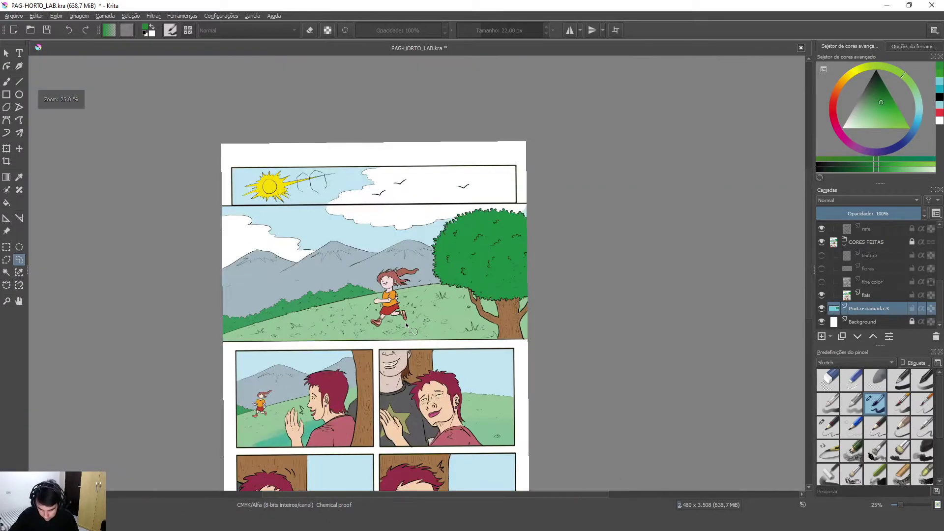
scroll(450, 274, "up", 3)
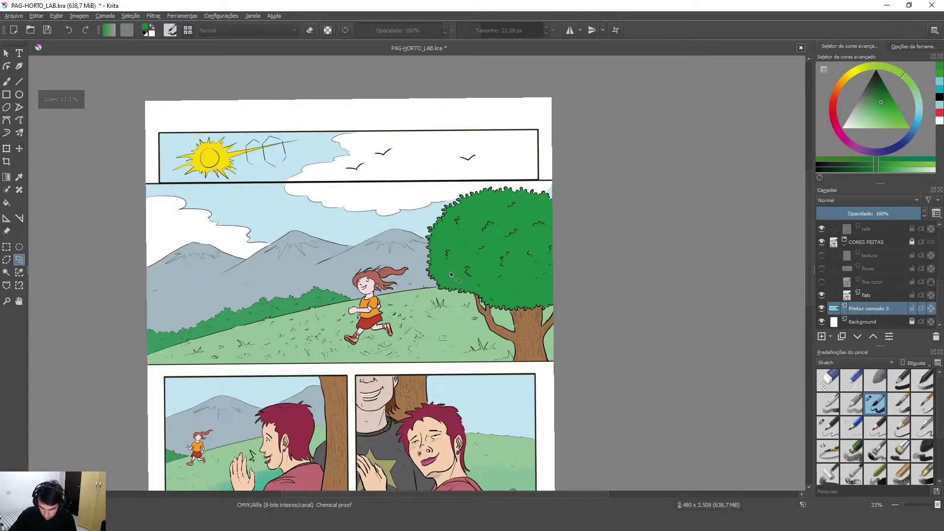
scroll(450, 273, "down", 1)
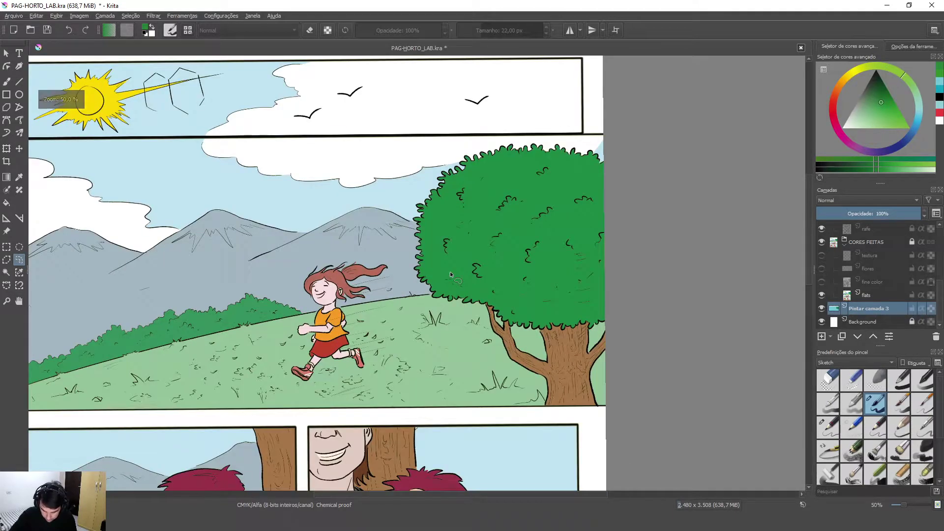
scroll(451, 274, "down", 1)
mouse_move(347, 410)
left_mouse_down()
mouse_move(350, 240)
mouse_move(369, 350)
left_mouse_up()
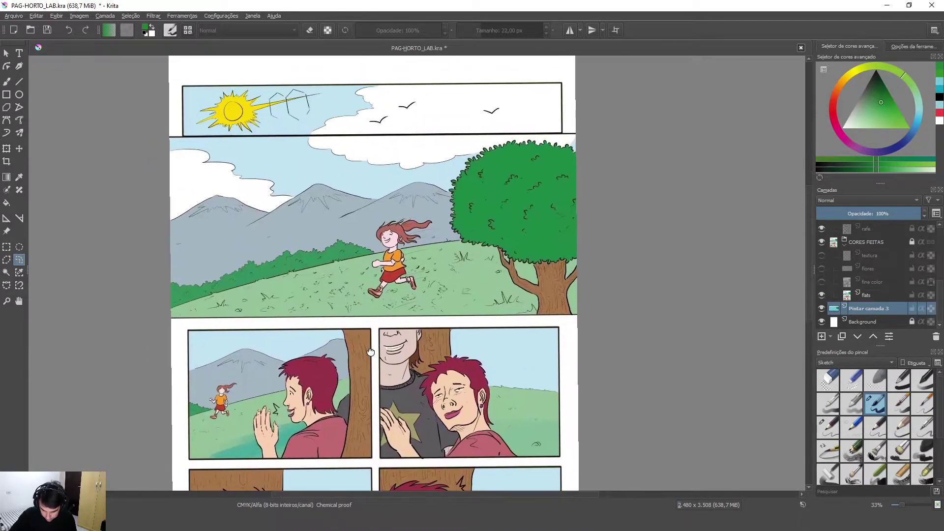
- Select the green tree canopy area on the new paint layer by contiguous colour
key("ctrl+w")
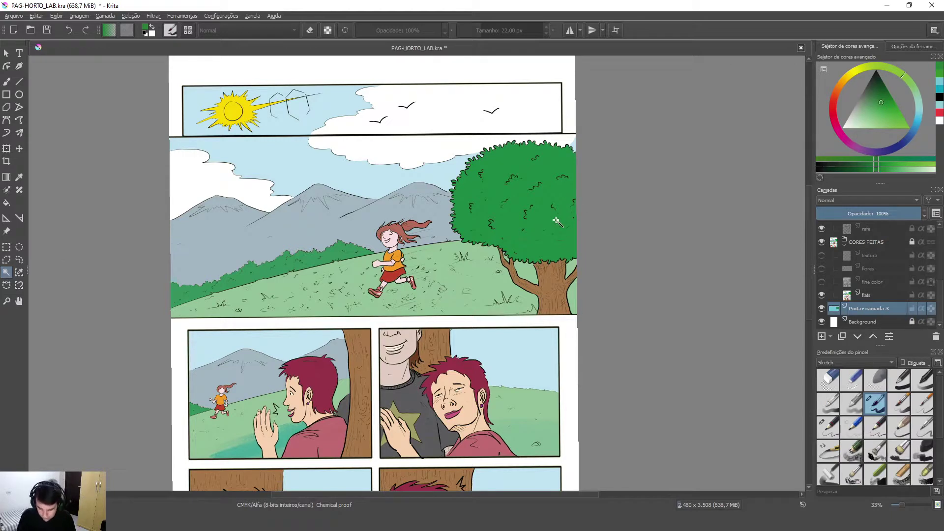
left_click(527, 177)
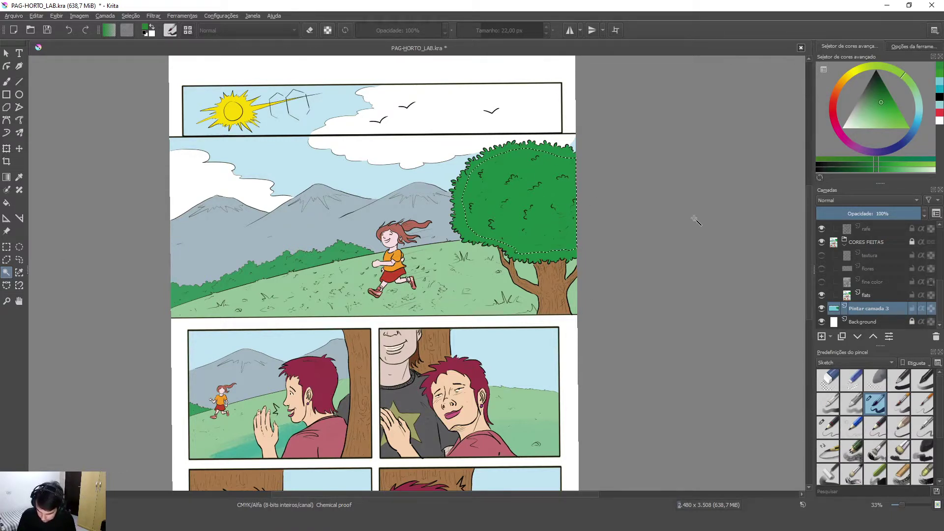
- Clear the current selection and select the large tree's canopy by contiguous colour on the flats layer
key("ctrl+shift+a")
left_click(881, 298)
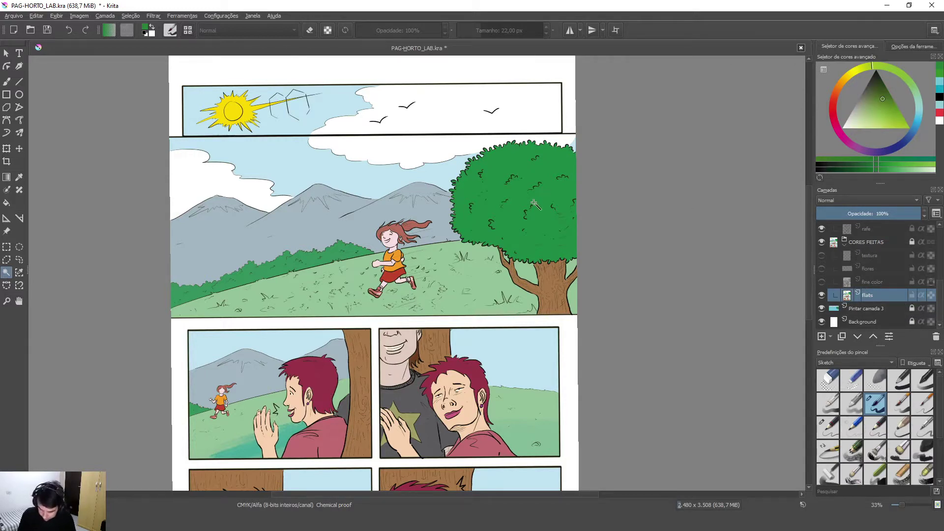
left_click(551, 205)
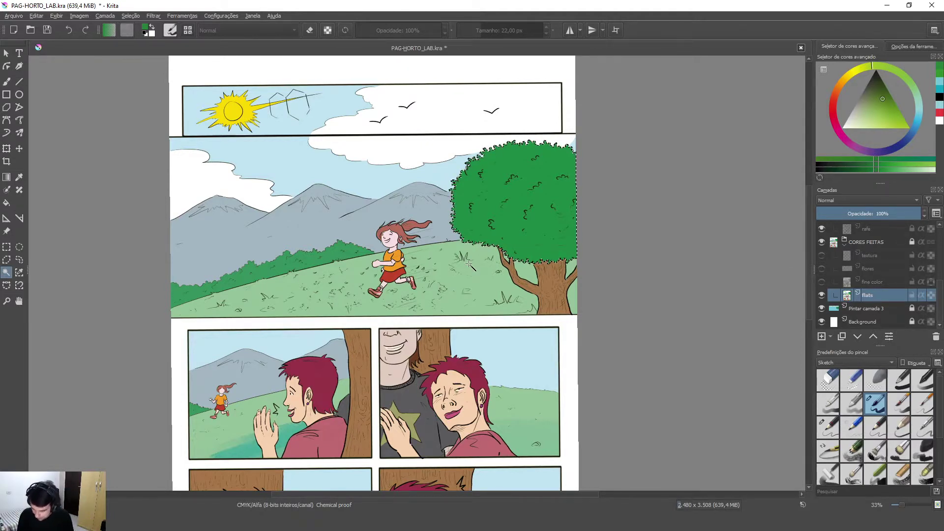
- Duplicate the flats layer, move the copy below the CORES FEITAS group and hide the original flats layer
left_click(842, 336)
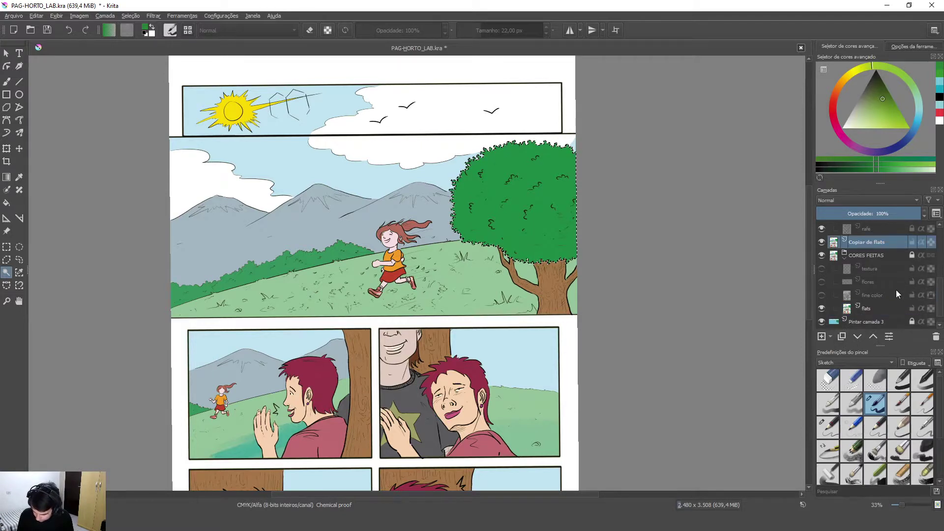
key("ctrl+z")
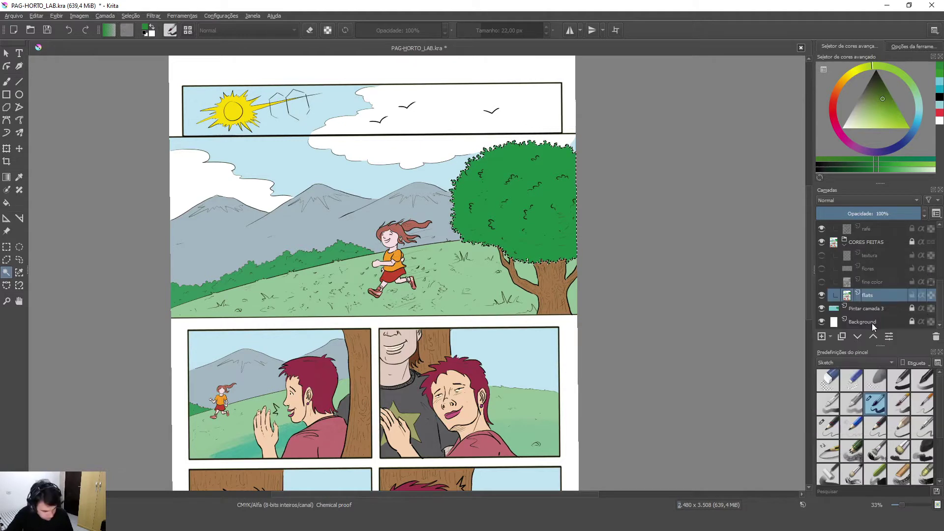
left_click(841, 336)
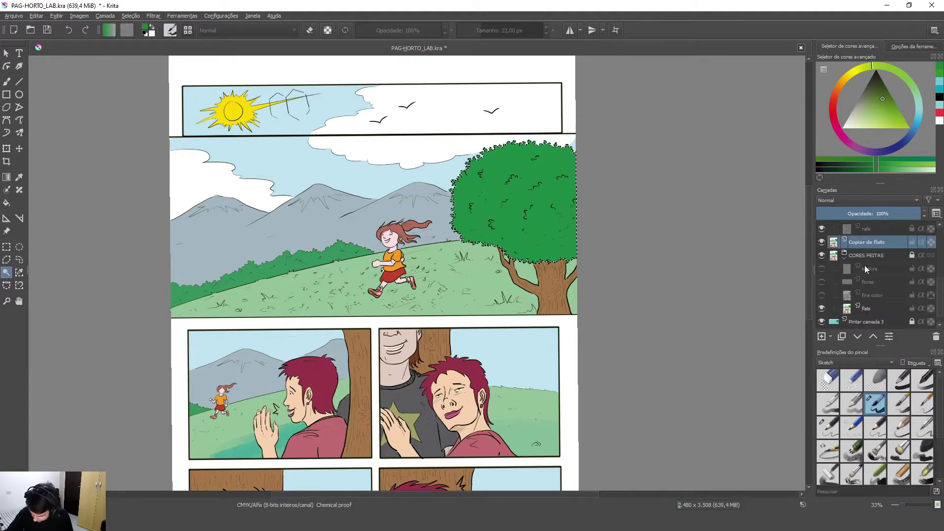
left_click_drag(873, 241, 875, 301)
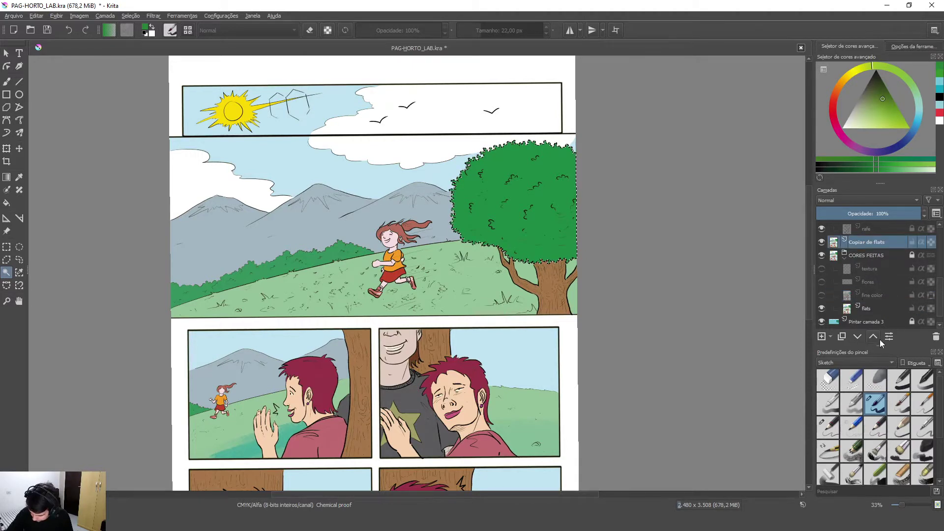
left_click(858, 339)
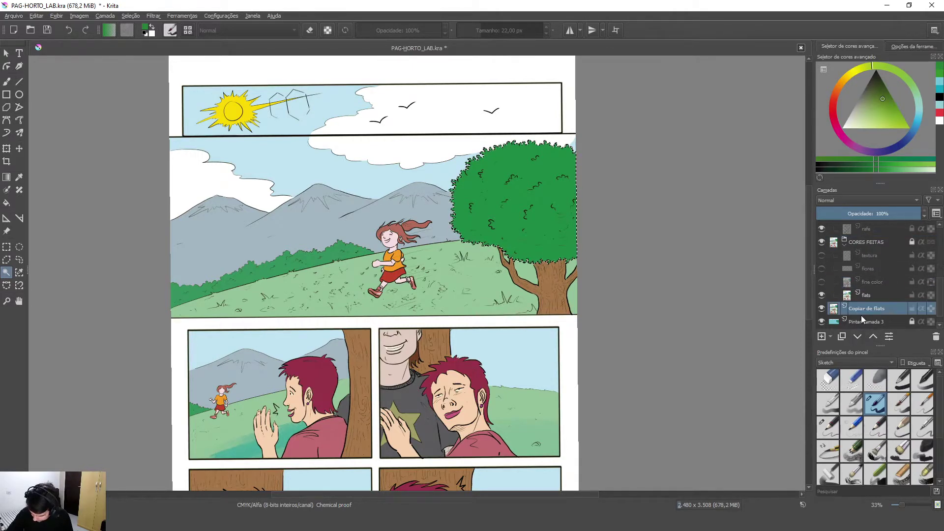
left_click(821, 282)
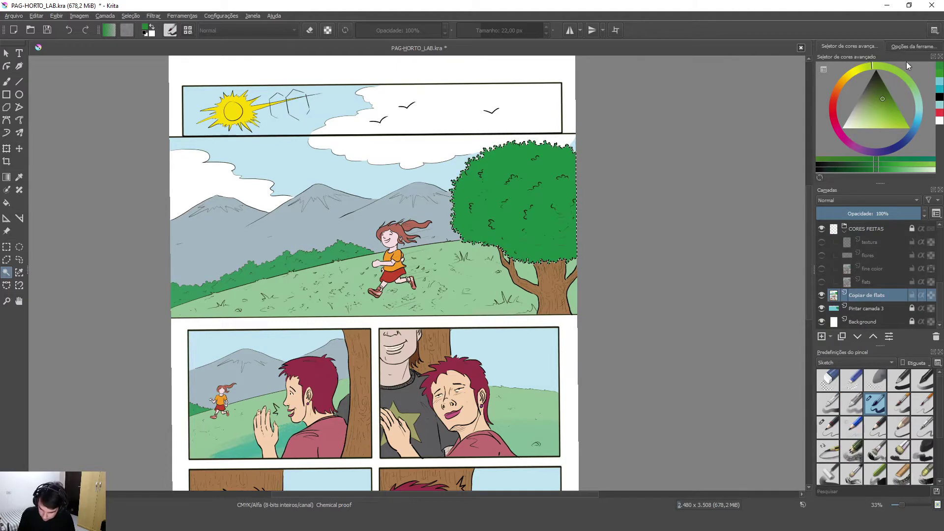
- Set the paint colour to a bright yellow and choose the broad 90 px brush from the Sketch presets
left_click_drag(872, 71, 857, 74)
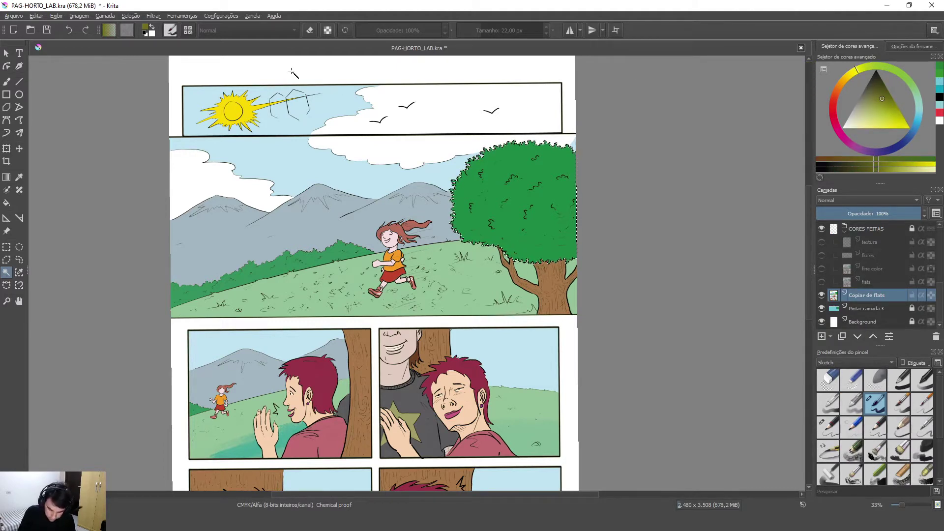
left_click_drag(853, 73, 848, 76)
left_click_drag(891, 120, 892, 134)
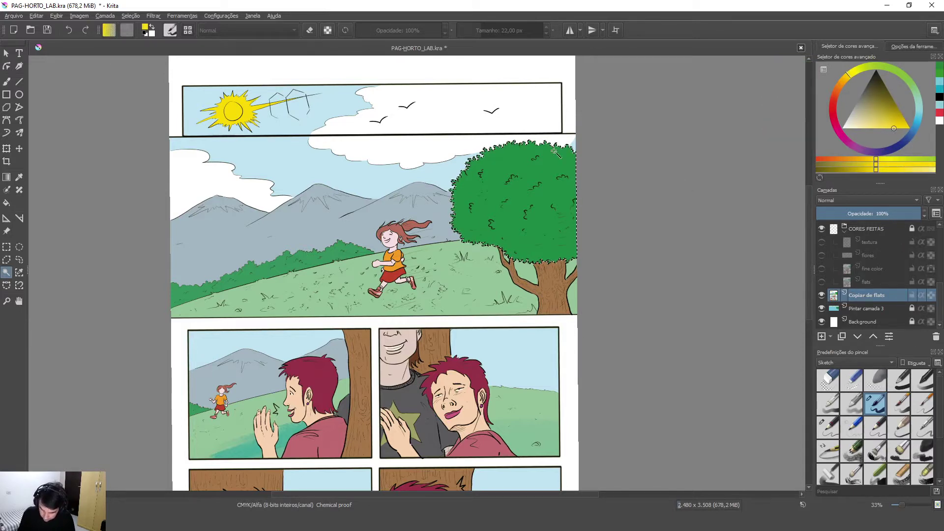
key("b")
left_click(188, 30)
left_click(328, 48)
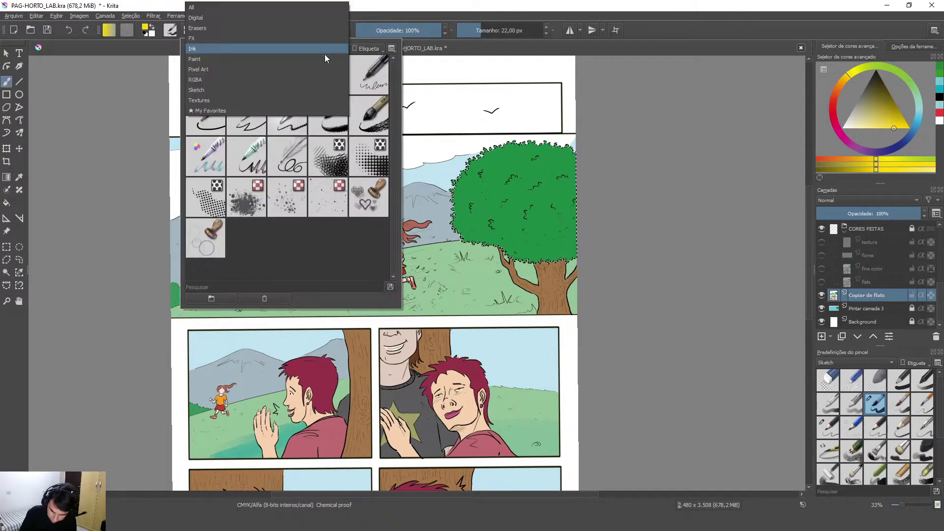
left_click(276, 89)
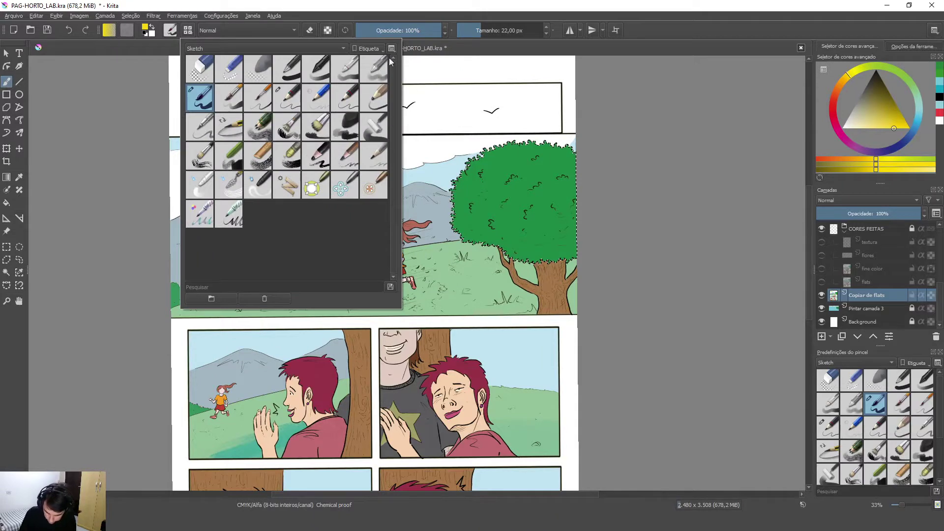
left_click(257, 158)
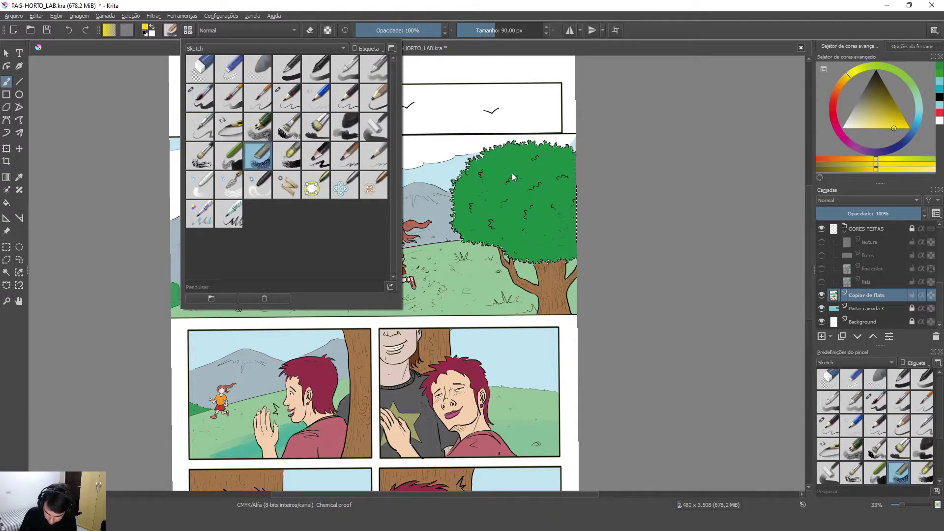
- Brush soft yellow light over the left side of the selected canopy and toggle the selection outline to check it
left_click(502, 175)
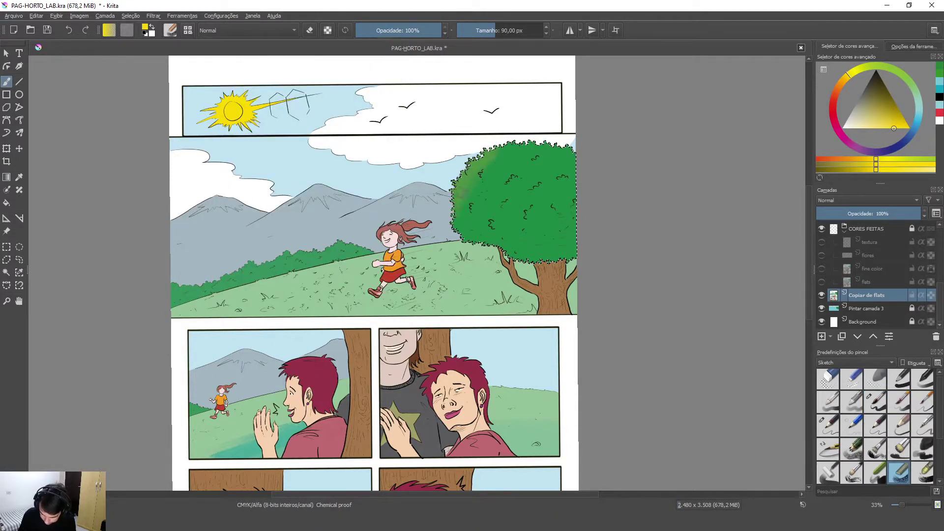
key("ctrl+z")
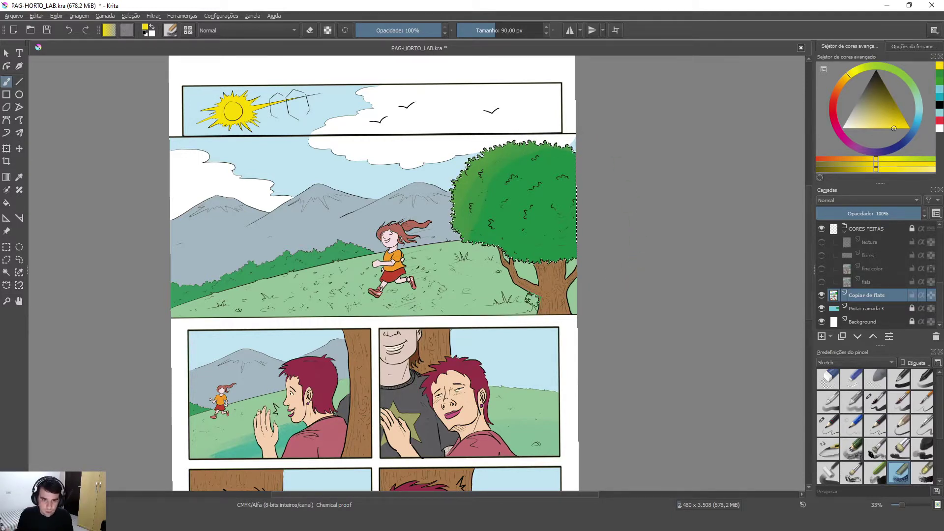
key("ctrl+shift+a")
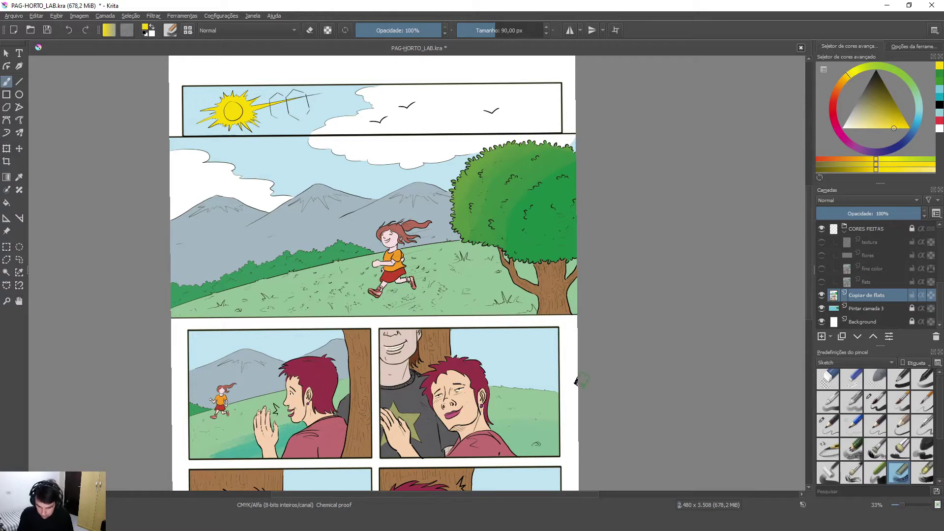
key("ctrl+h")
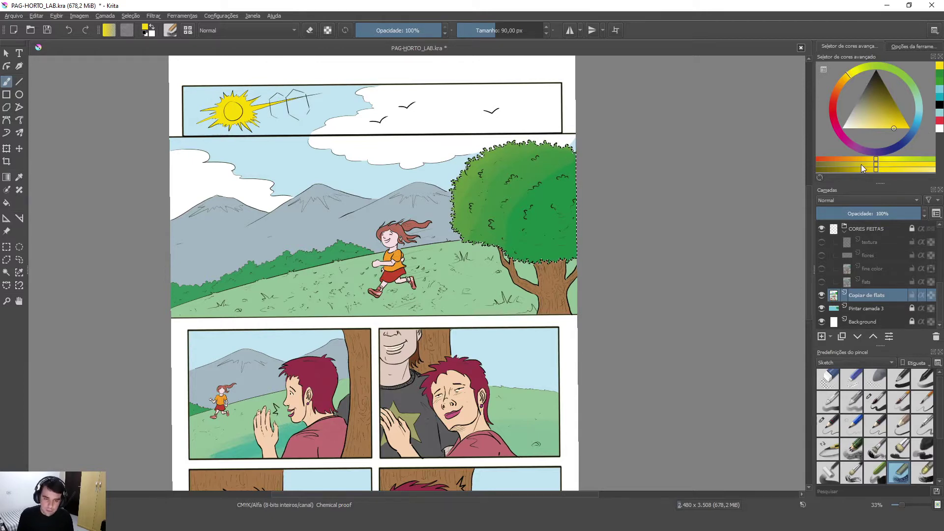
- Brush blue shading over the lower right side of the selected canopy and hide the selection outline
mouse_move(913, 132)
left_mouse_down()
mouse_move(914, 121)
mouse_move(892, 118)
mouse_move(892, 106)
left_mouse_up()
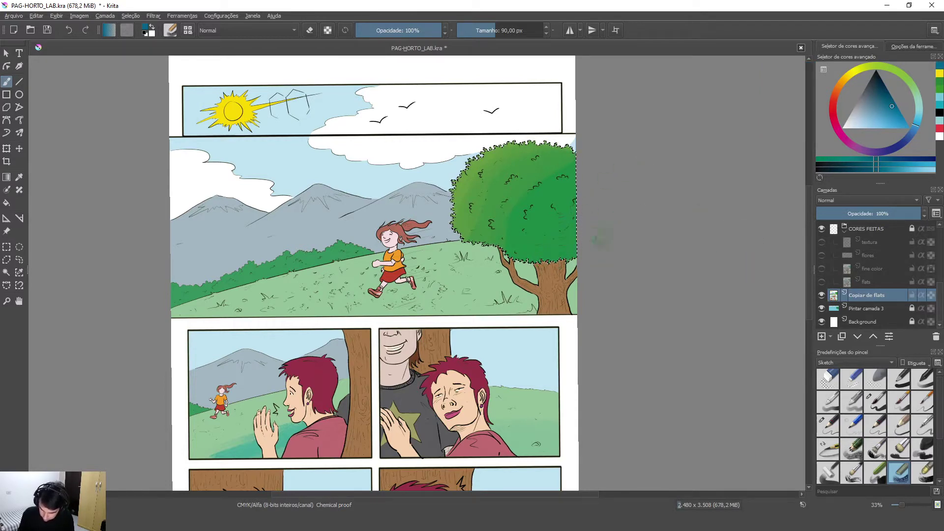
mouse_move(892, 109)
left_mouse_down()
mouse_move(915, 130)
mouse_move(894, 109)
left_mouse_up()
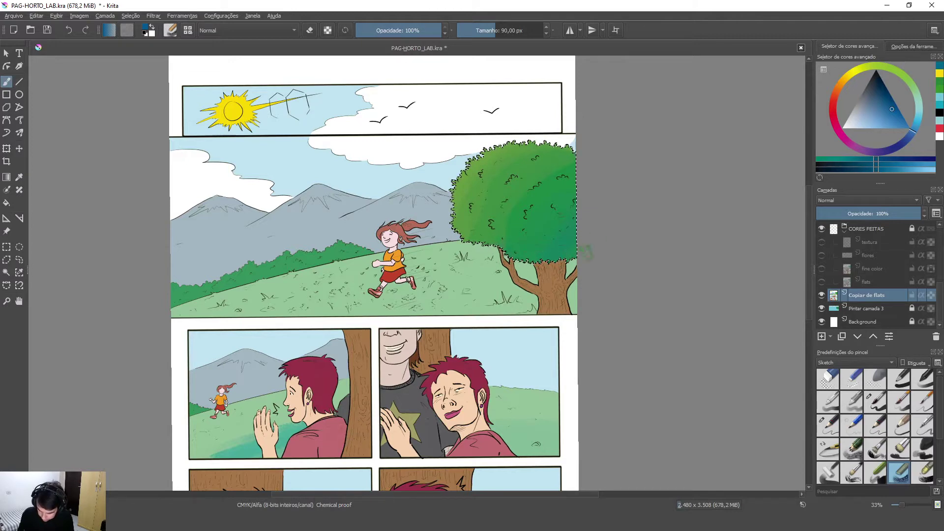
left_click(559, 217)
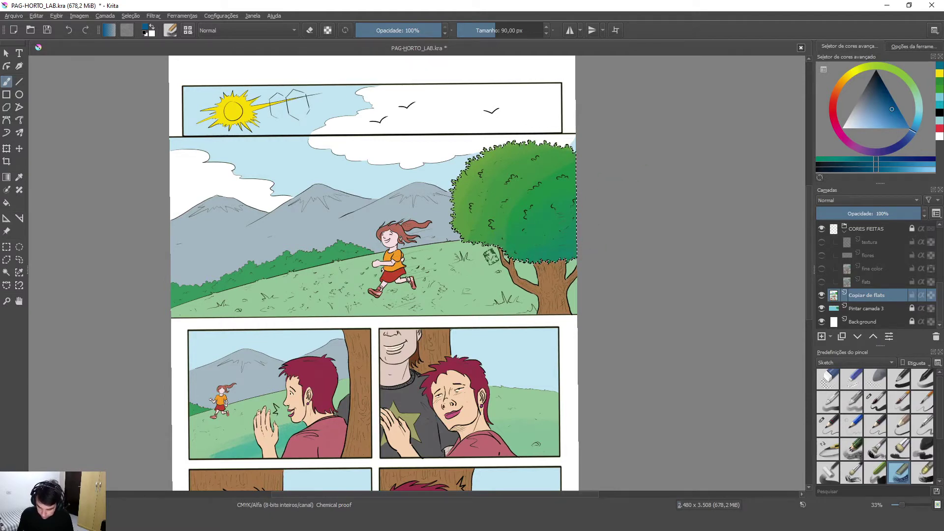
left_click(542, 227)
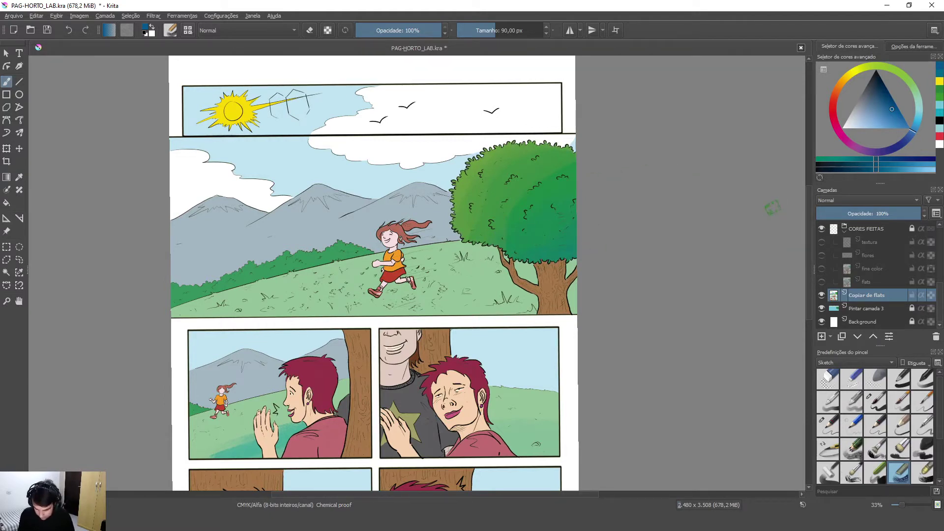
- Hide the copied flats layer and show the fine color layer of the CORES FEITAS group
left_click_drag(567, 310, 639, 293)
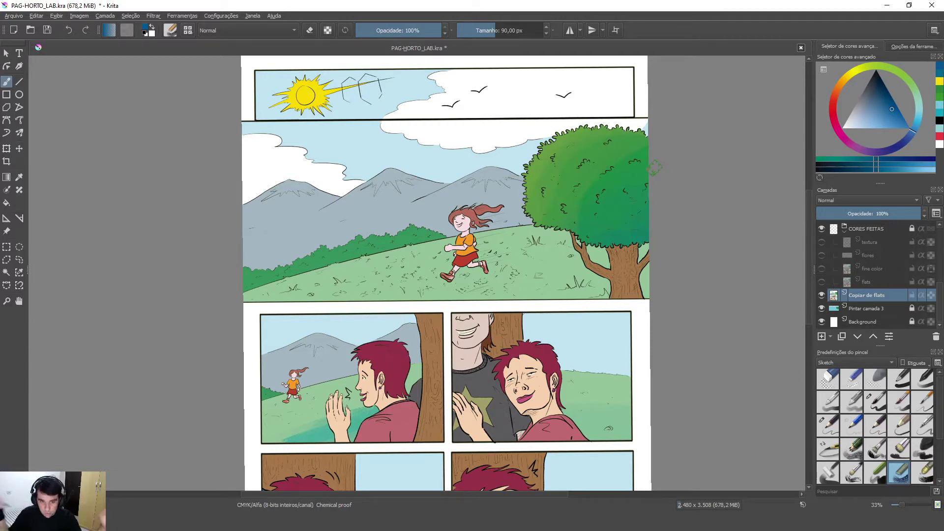
left_click(821, 295)
left_click(821, 268)
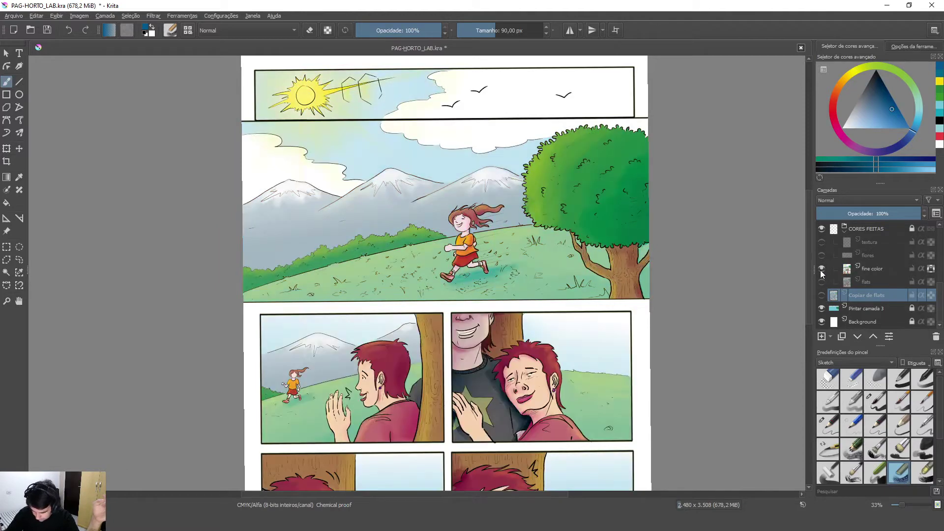
- Examine the finished fine colouring across all panels of the page
scroll(594, 291, "down", 2)
scroll(594, 290, "up", 2)
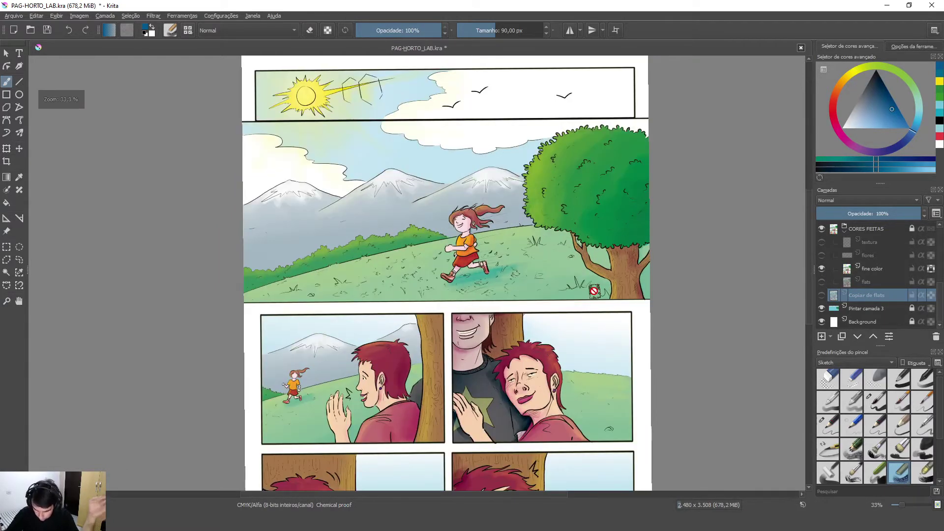
left_click_drag(716, 423, 704, 274)
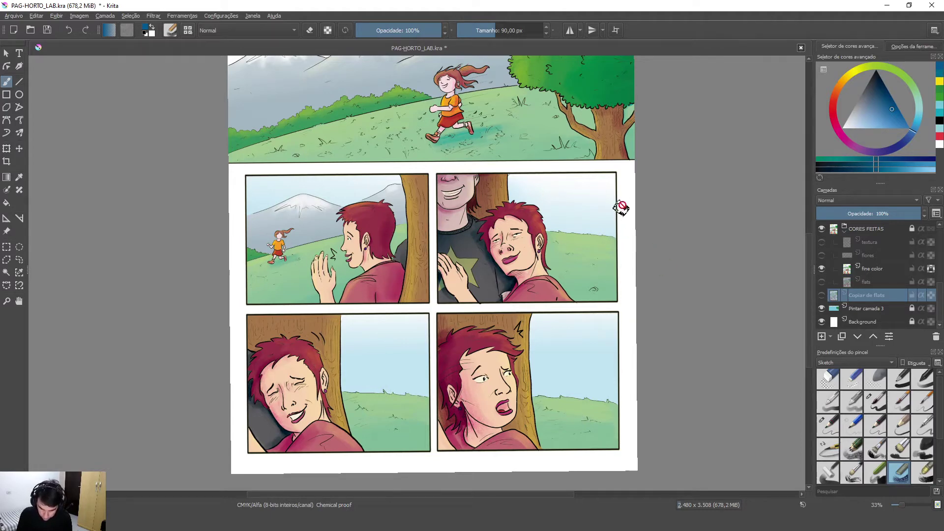
left_click_drag(641, 155, 658, 229)
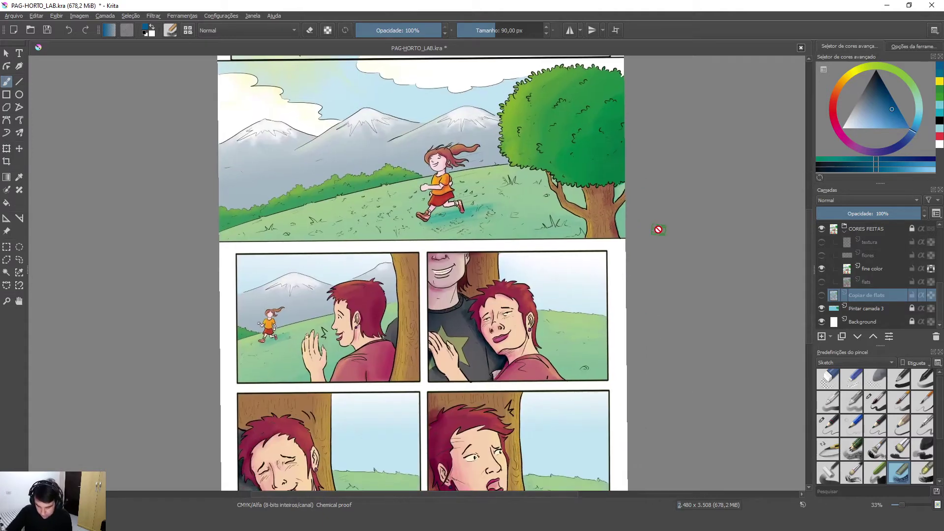
scroll(658, 229, "down", 2)
scroll(658, 229, "up", 1)
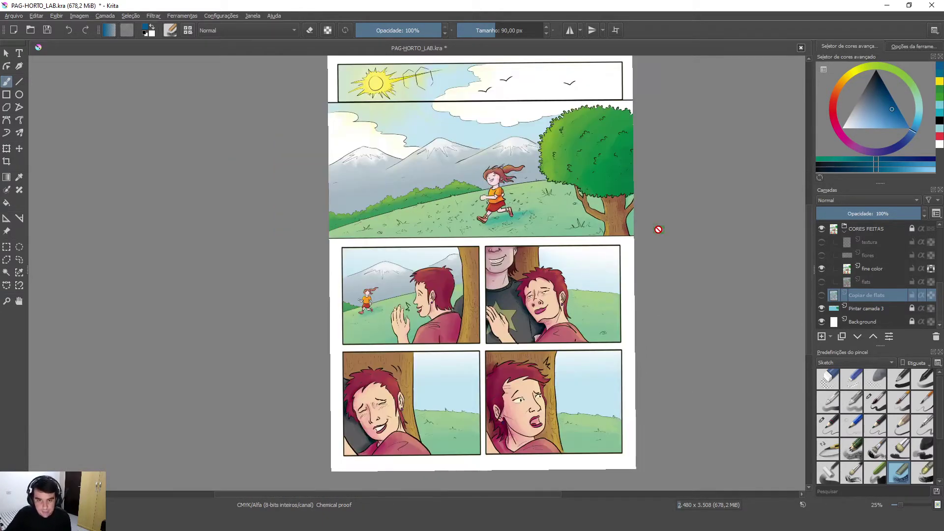